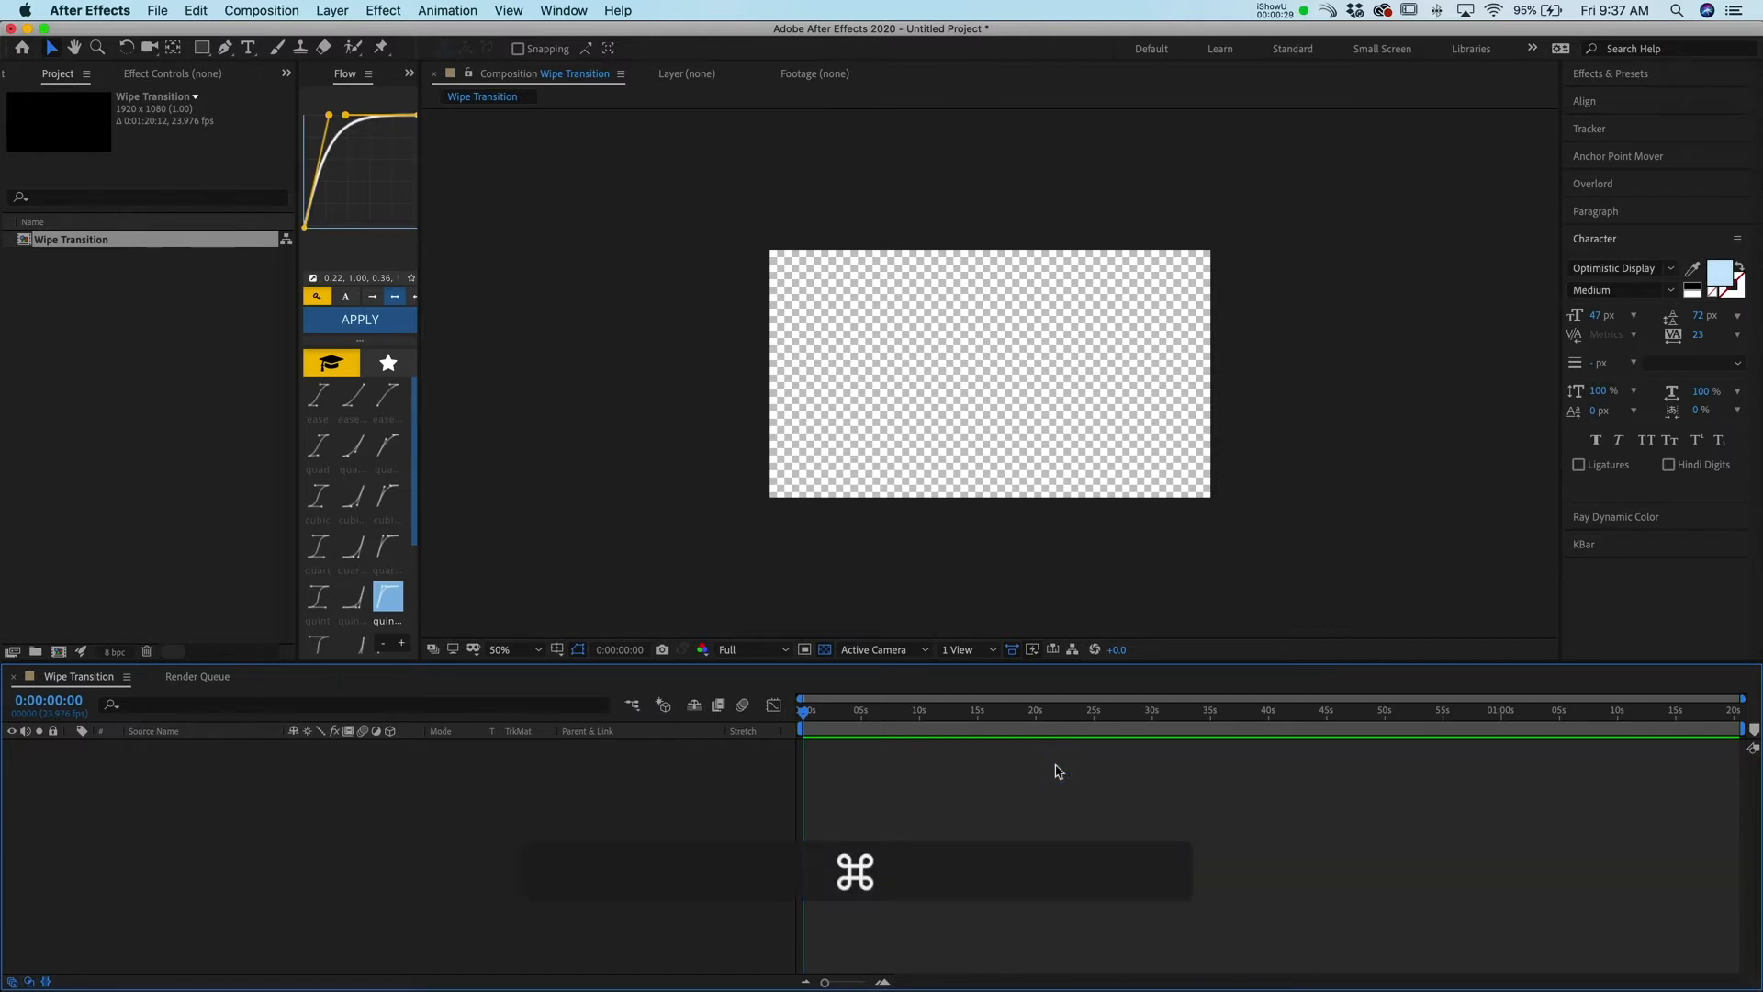
Create a new full-size solid layer with the colour set to bright green 01FF4D
key("super+y")
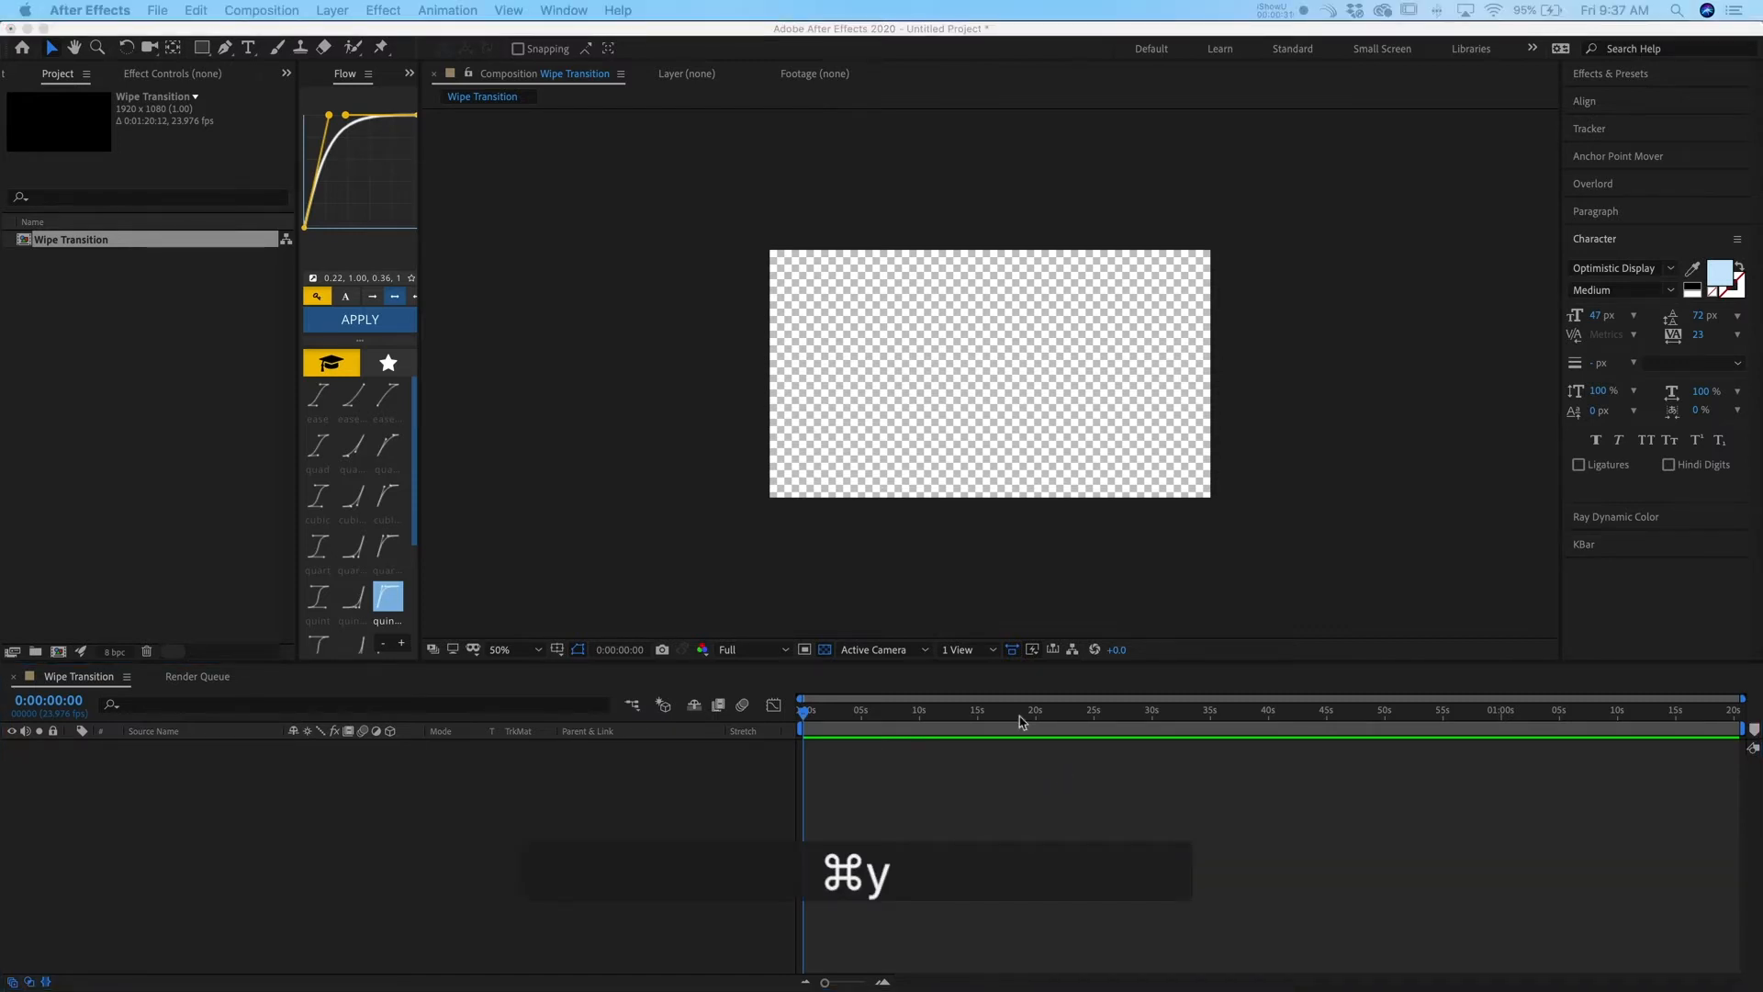
left_click_drag(1762, 356, 744, 129)
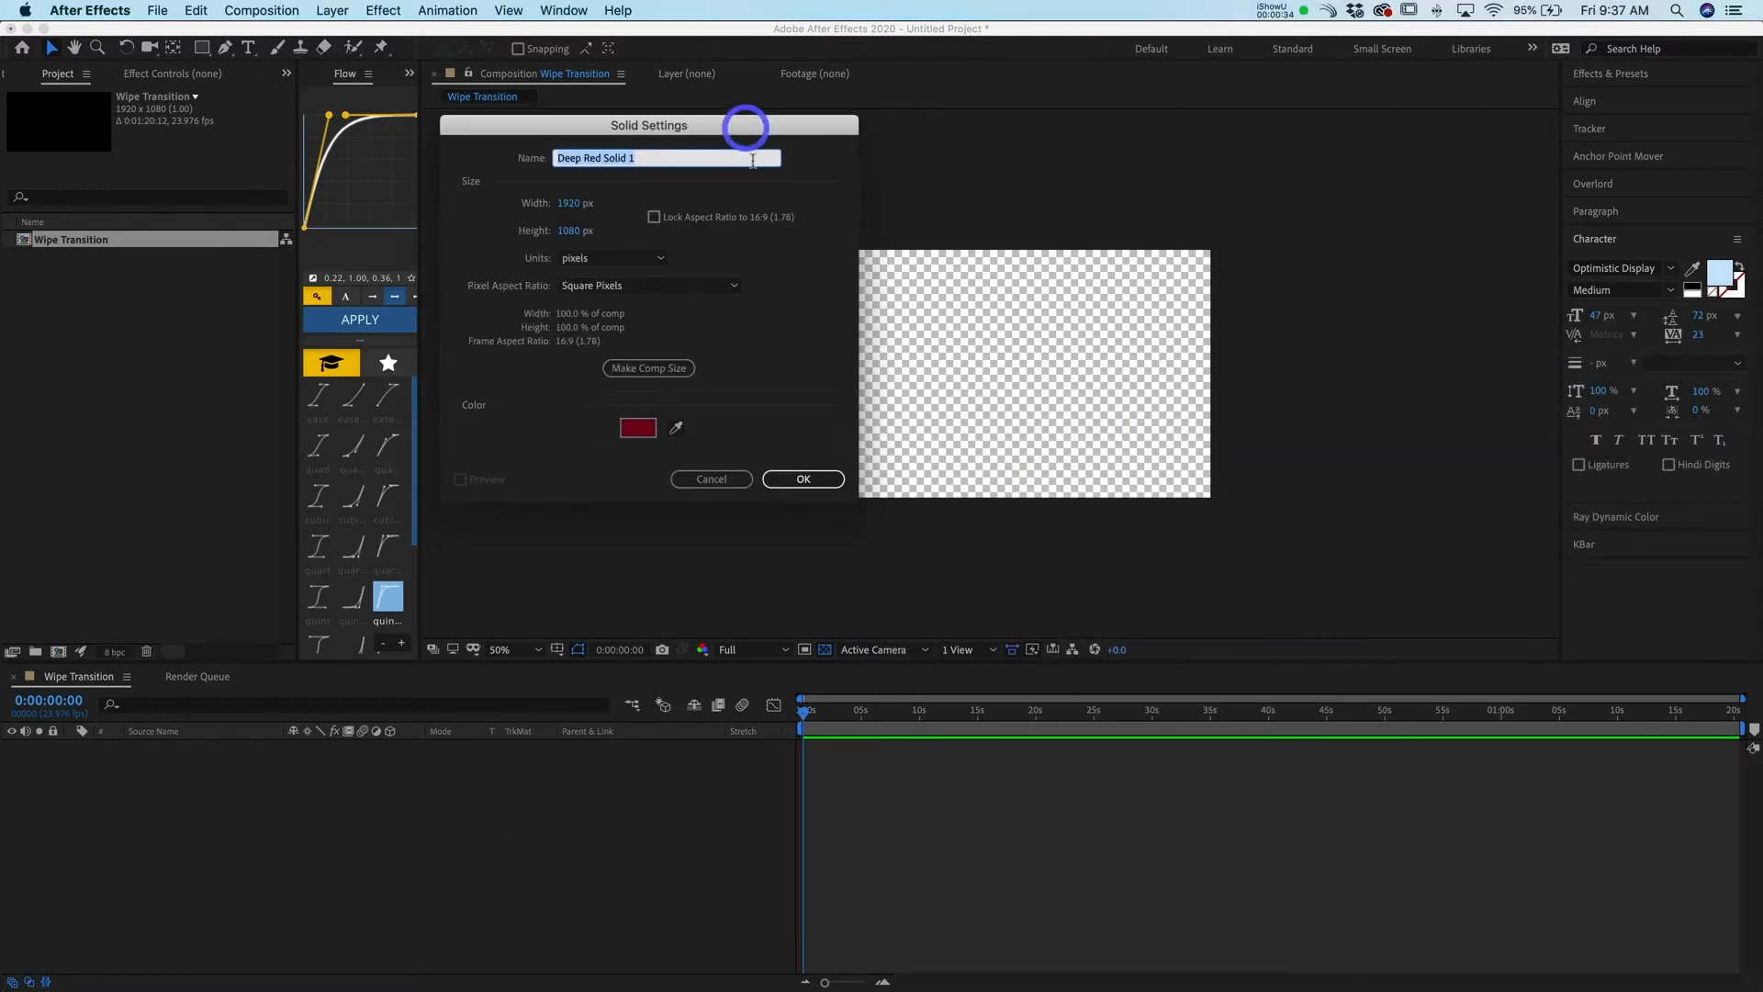
left_click(640, 429)
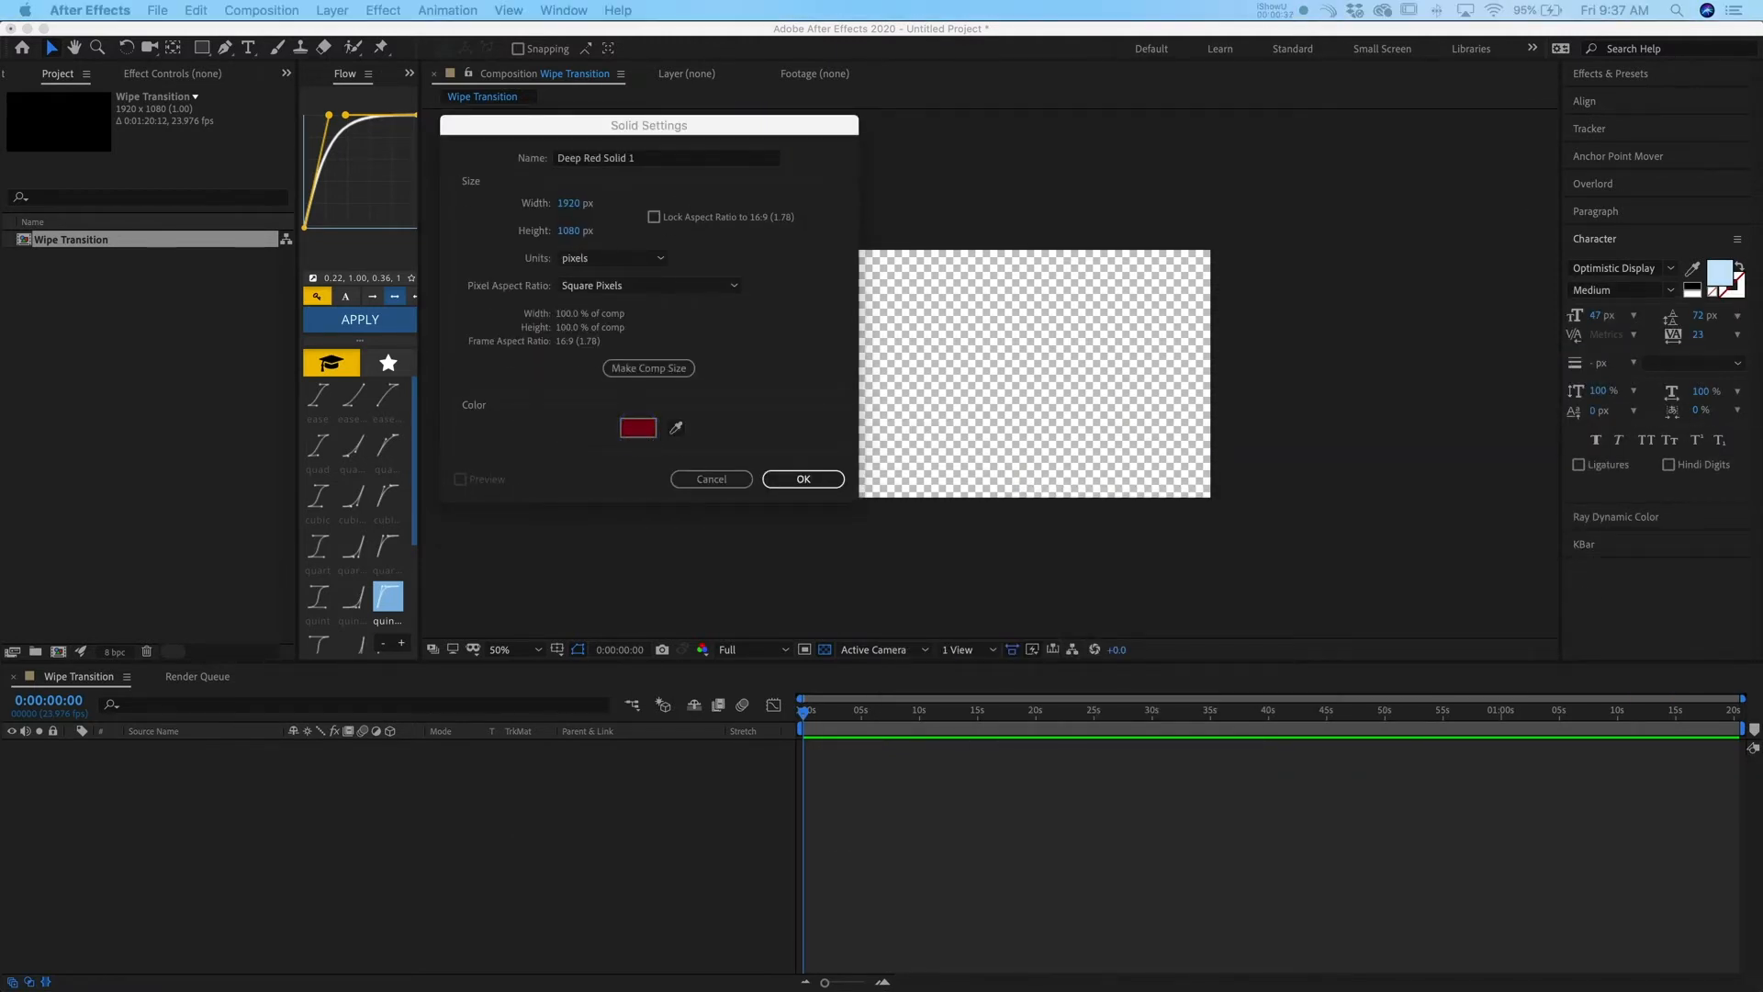
left_click_drag(619, 122, 587, 220)
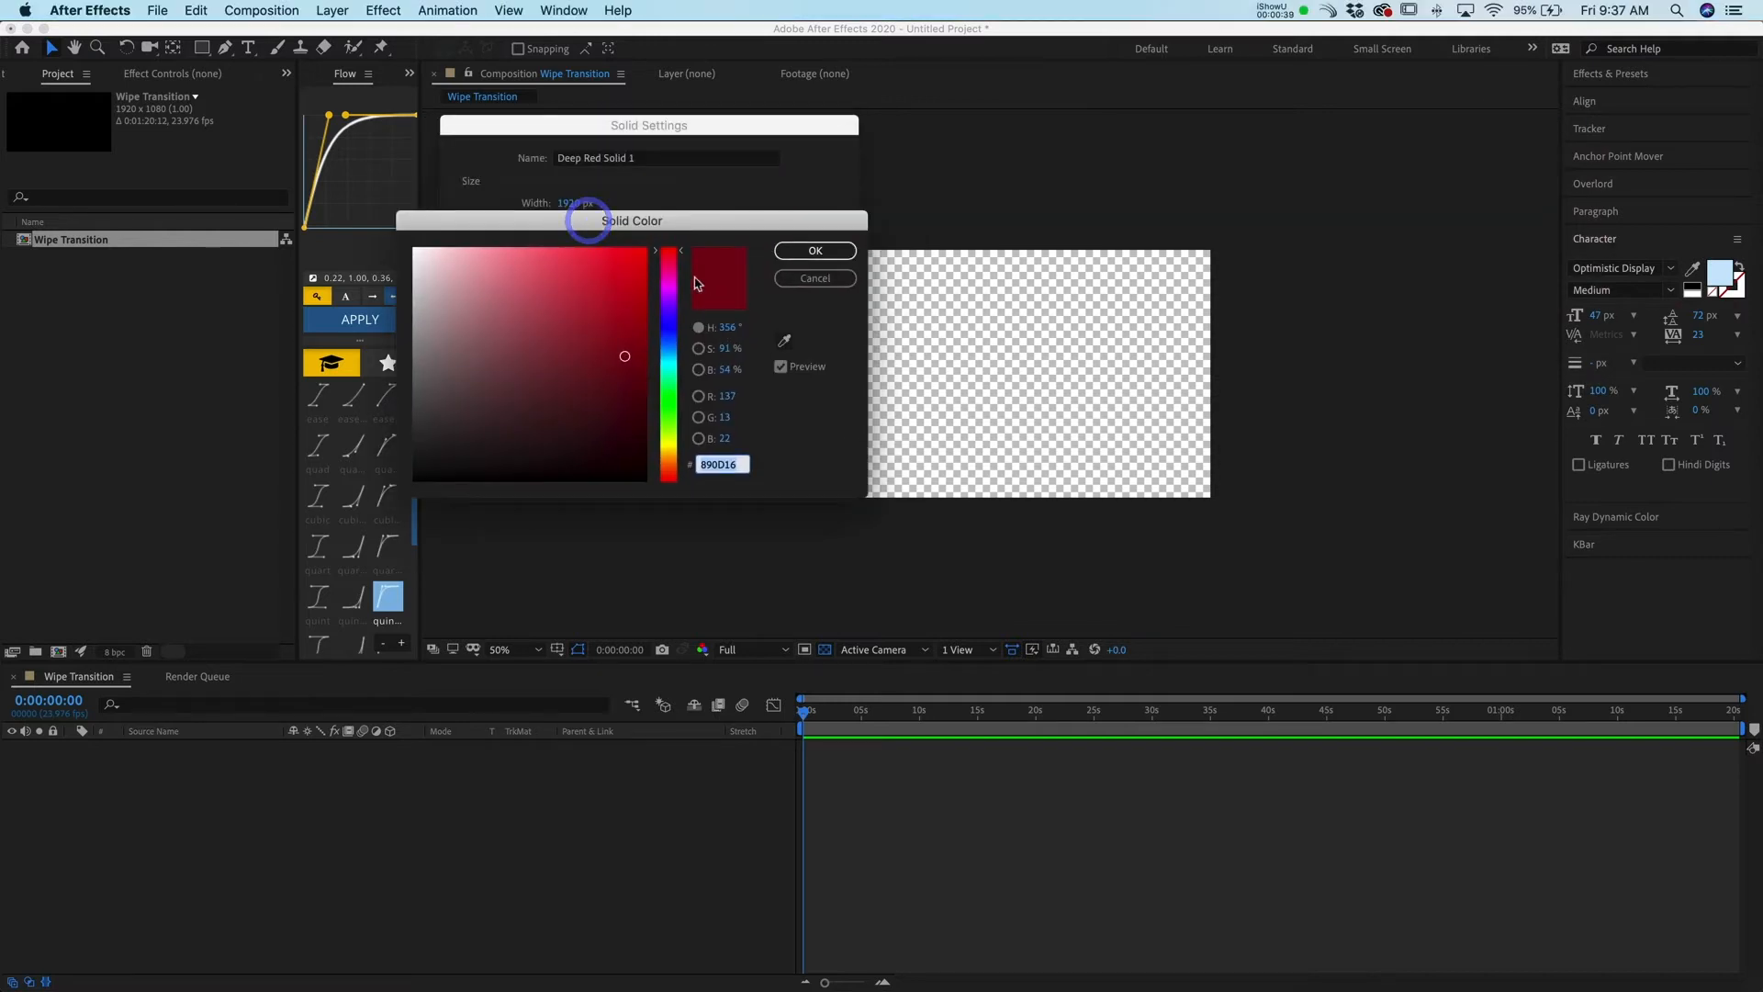
mouse_move(671, 394)
left_mouse_down()
mouse_move(668, 452)
mouse_move(673, 397)
mouse_move(618, 355)
mouse_move(535, 354)
mouse_move(516, 370)
mouse_move(533, 382)
mouse_move(492, 304)
mouse_move(503, 283)
mouse_move(716, 251)
mouse_move(721, 231)
mouse_move(441, 410)
mouse_move(625, 224)
mouse_move(646, 267)
left_mouse_up()
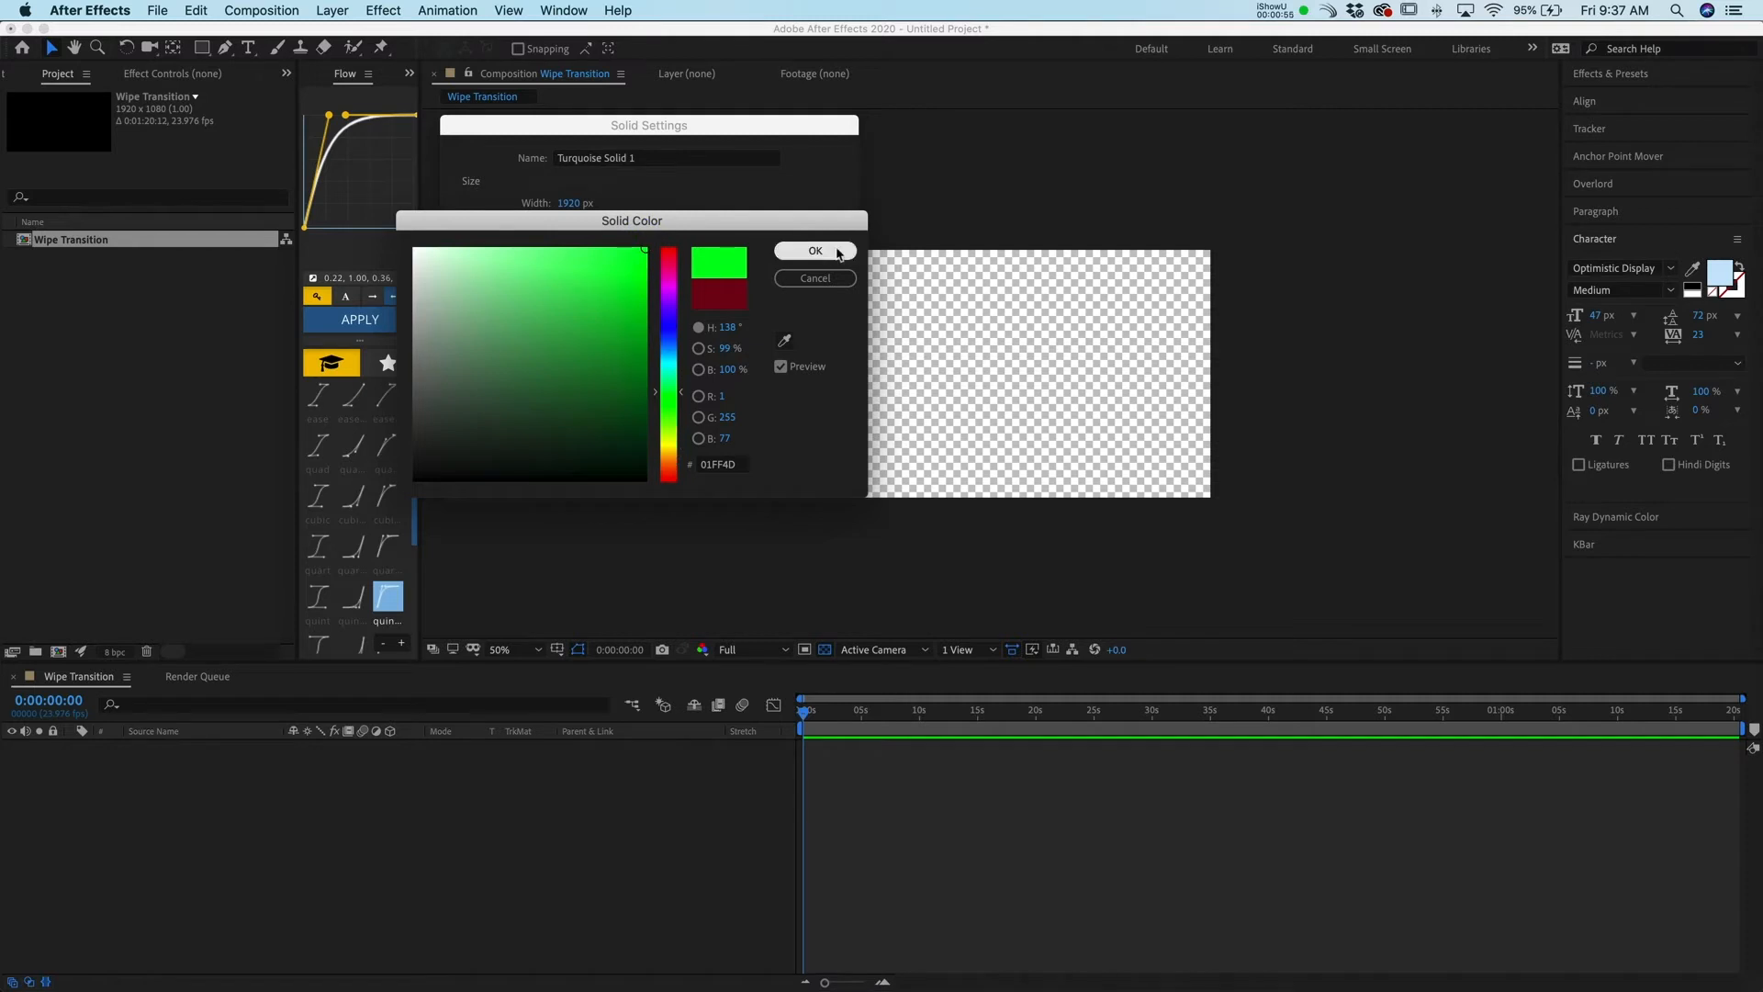
left_click(837, 255)
left_click(793, 478)
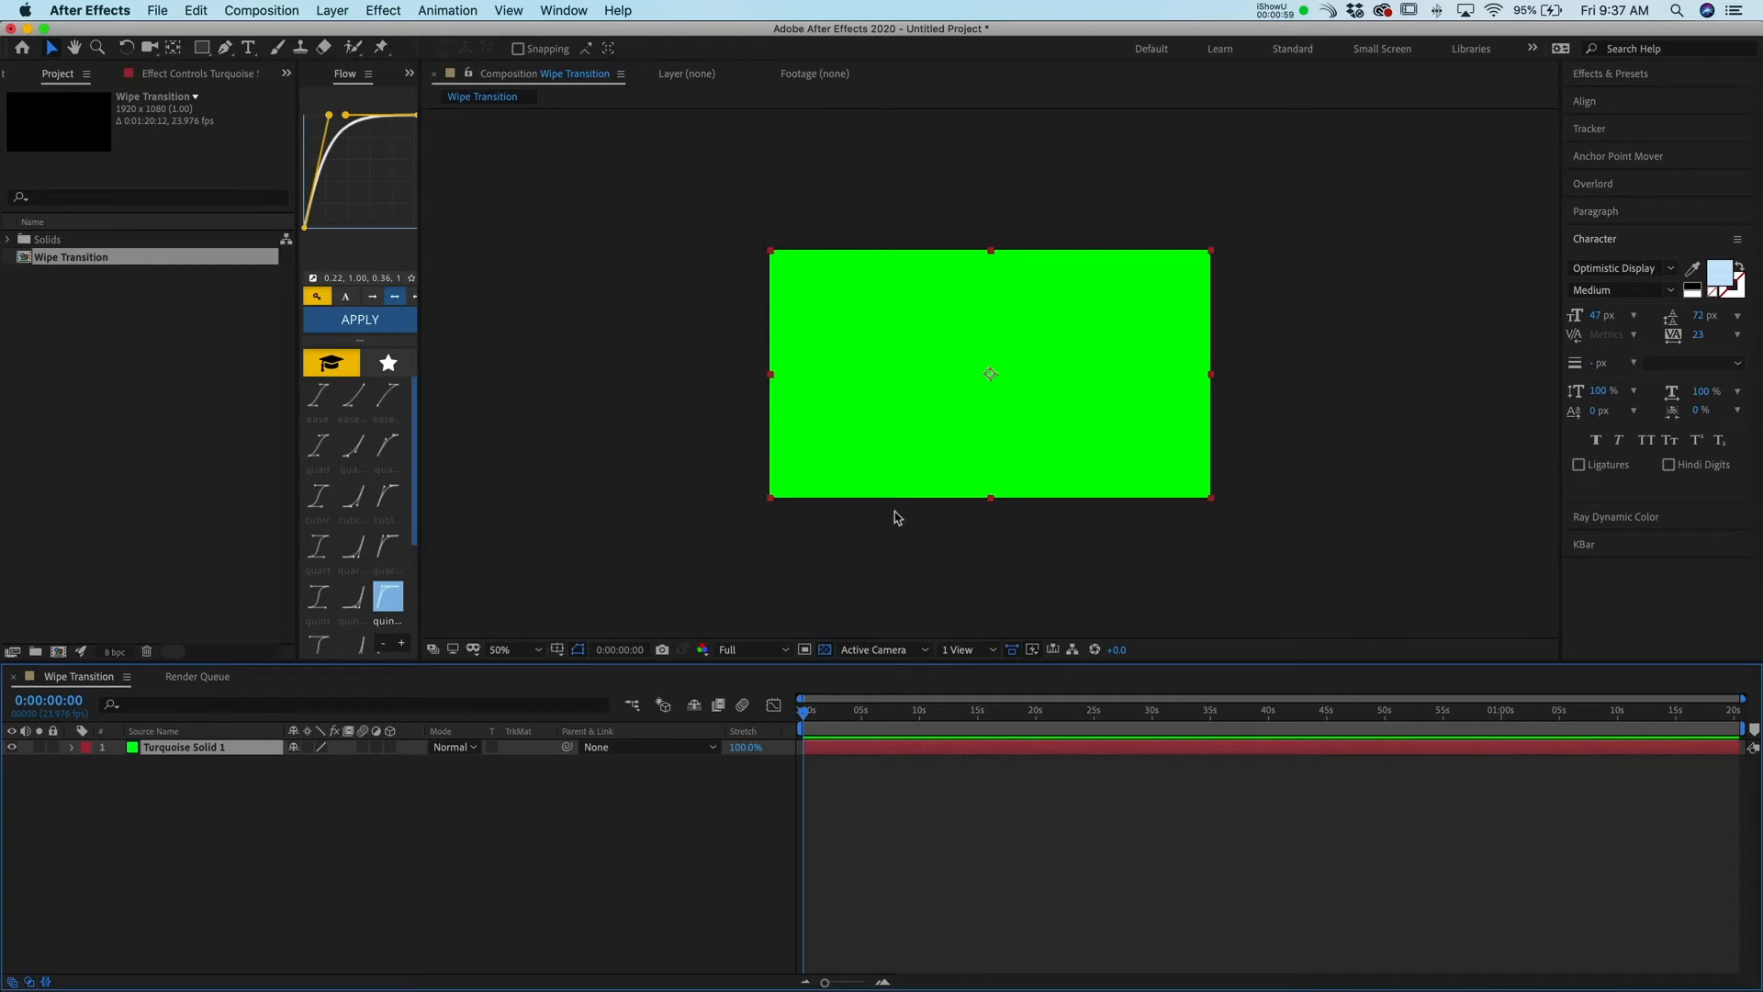
left_click(803, 715)
key("comma")
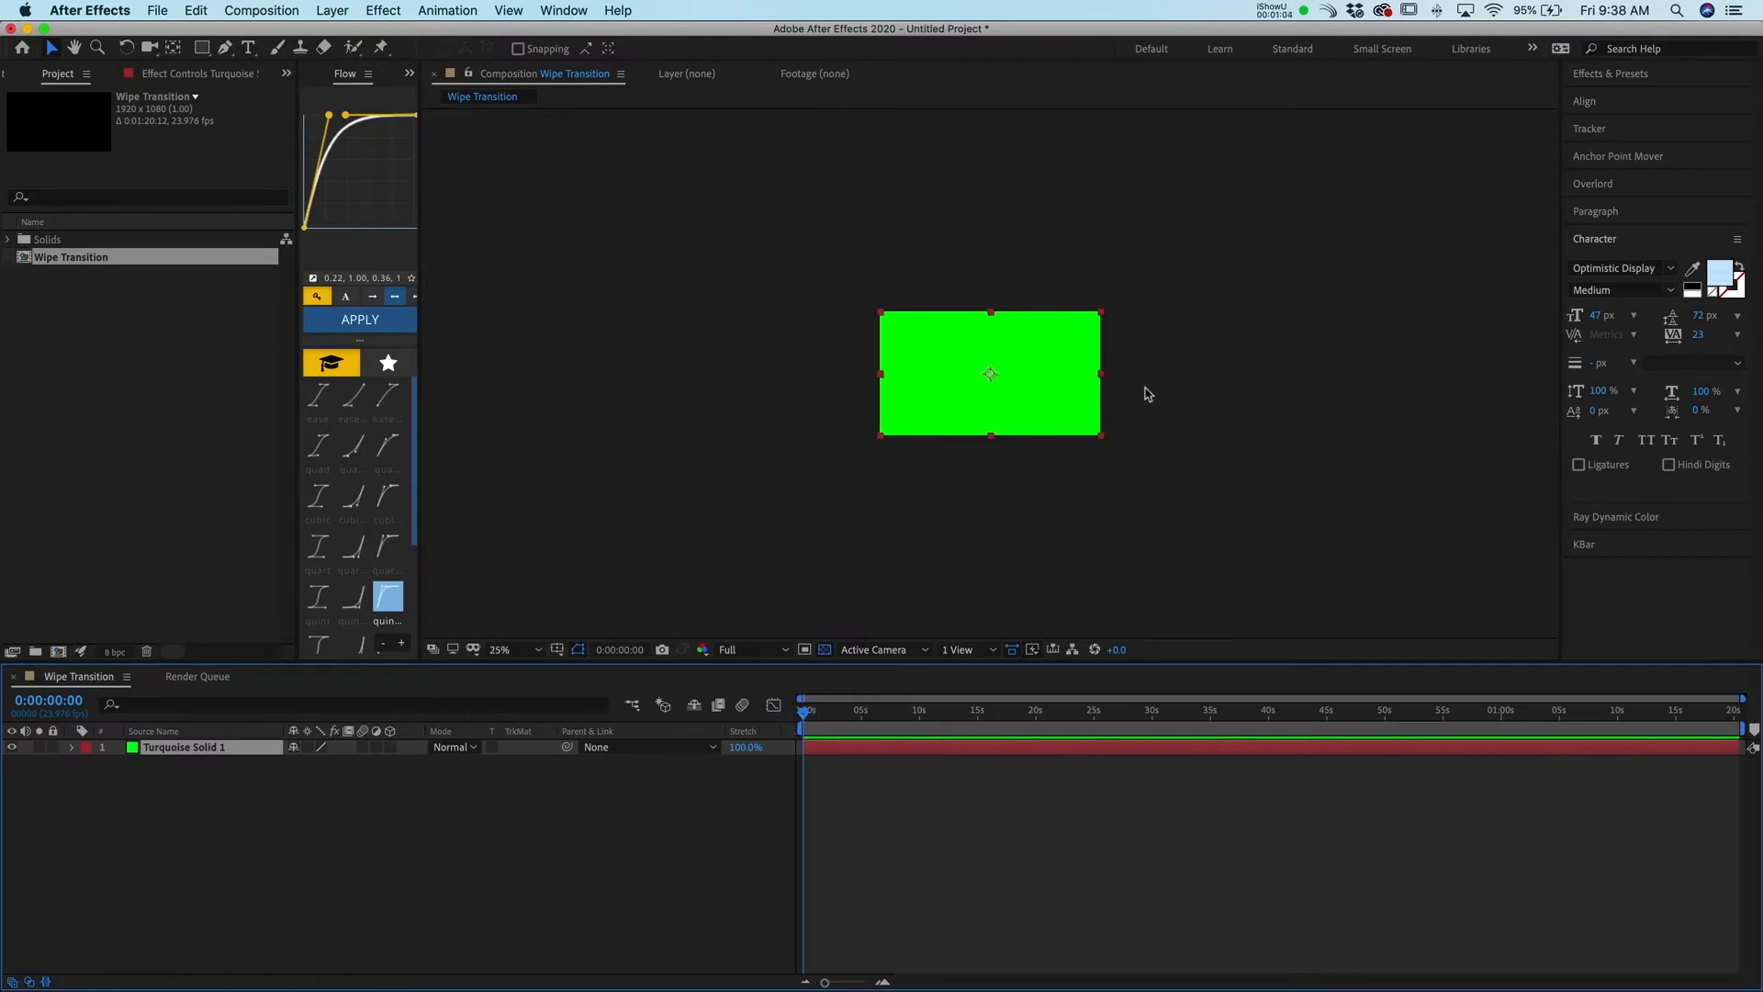
key("period")
key("period")
key("comma")
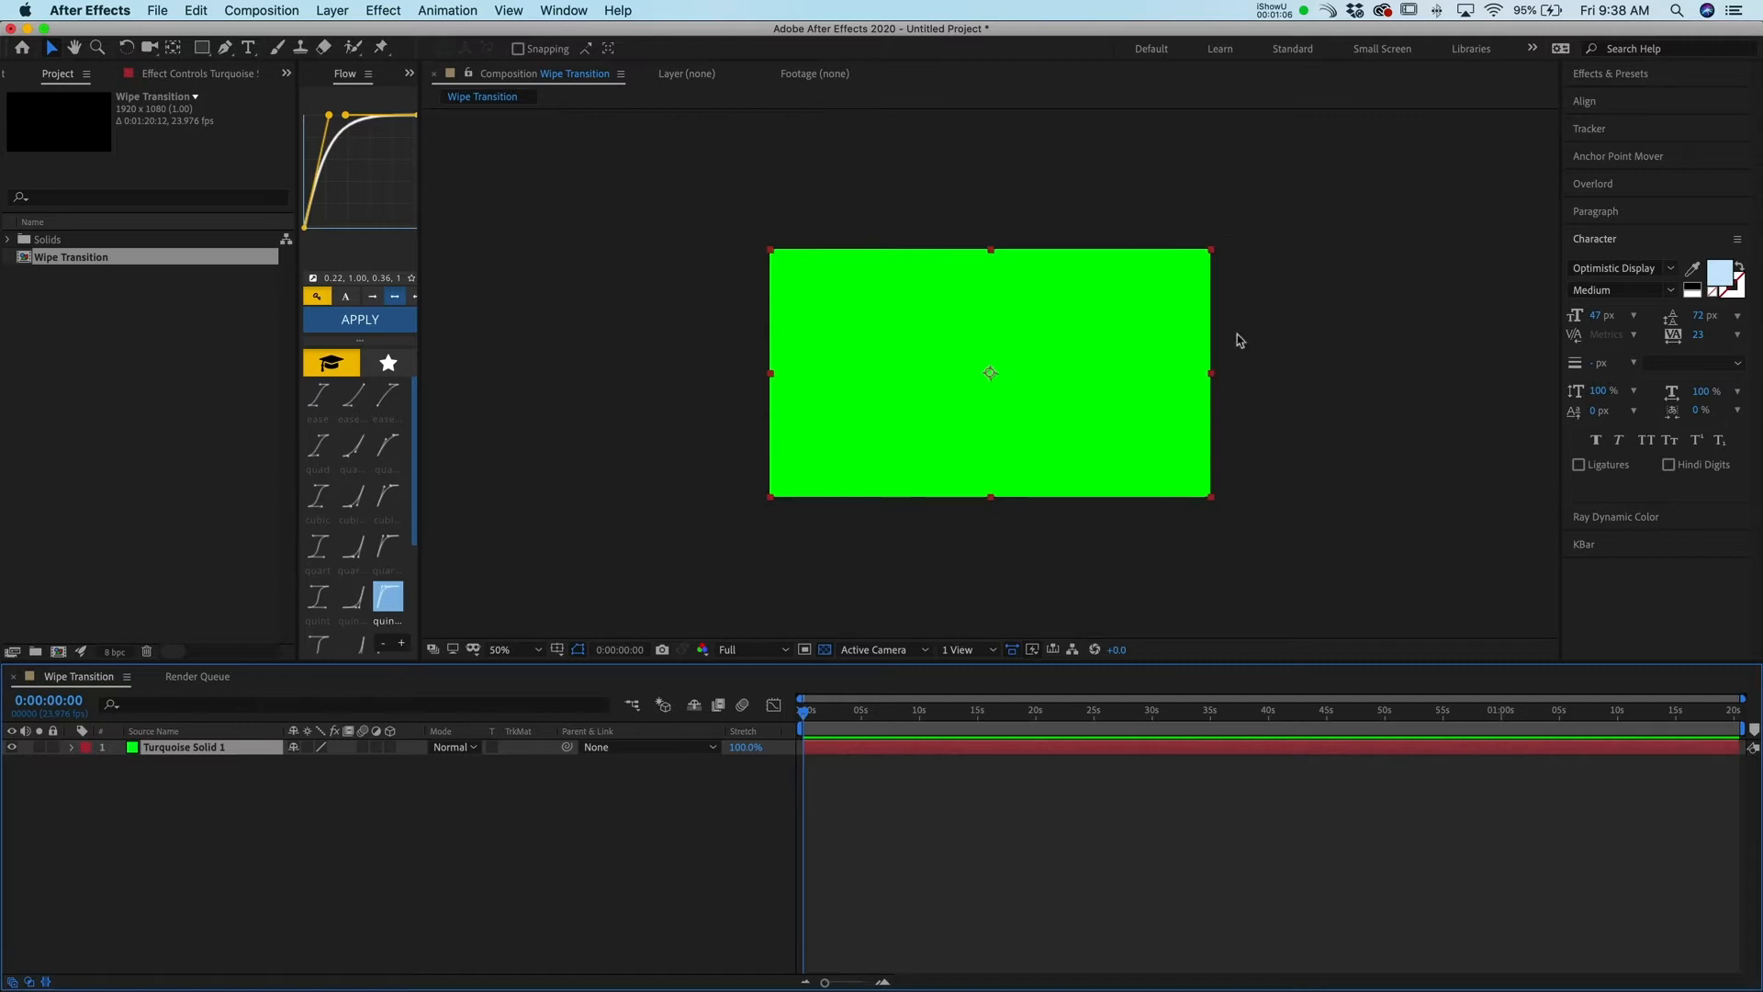
Try moving the solid sideways in the viewer, then undo the move
mouse_move(808, 714)
left_mouse_down()
mouse_move(906, 722)
mouse_move(778, 699)
left_mouse_up()
left_click_drag(1106, 376, 618, 370)
left_click_drag(787, 377, 1107, 373)
key("super+z")
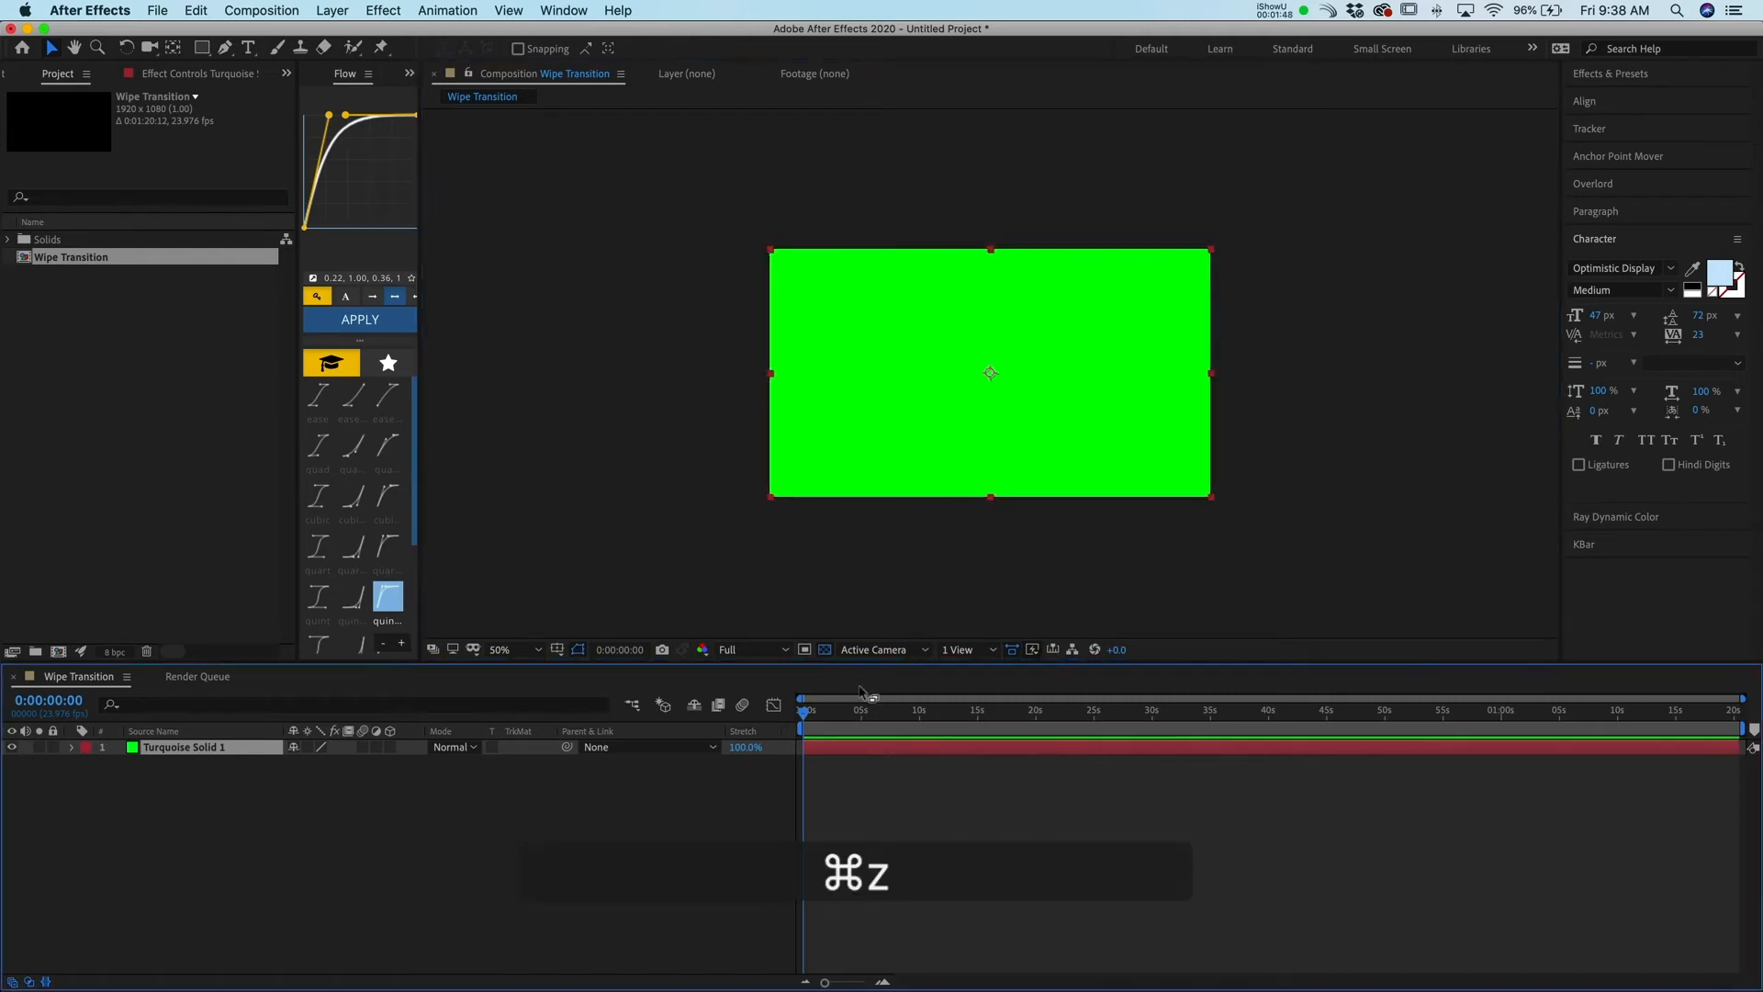
Add a Position keyframe for the solid at the start of the timeline
key("alt")
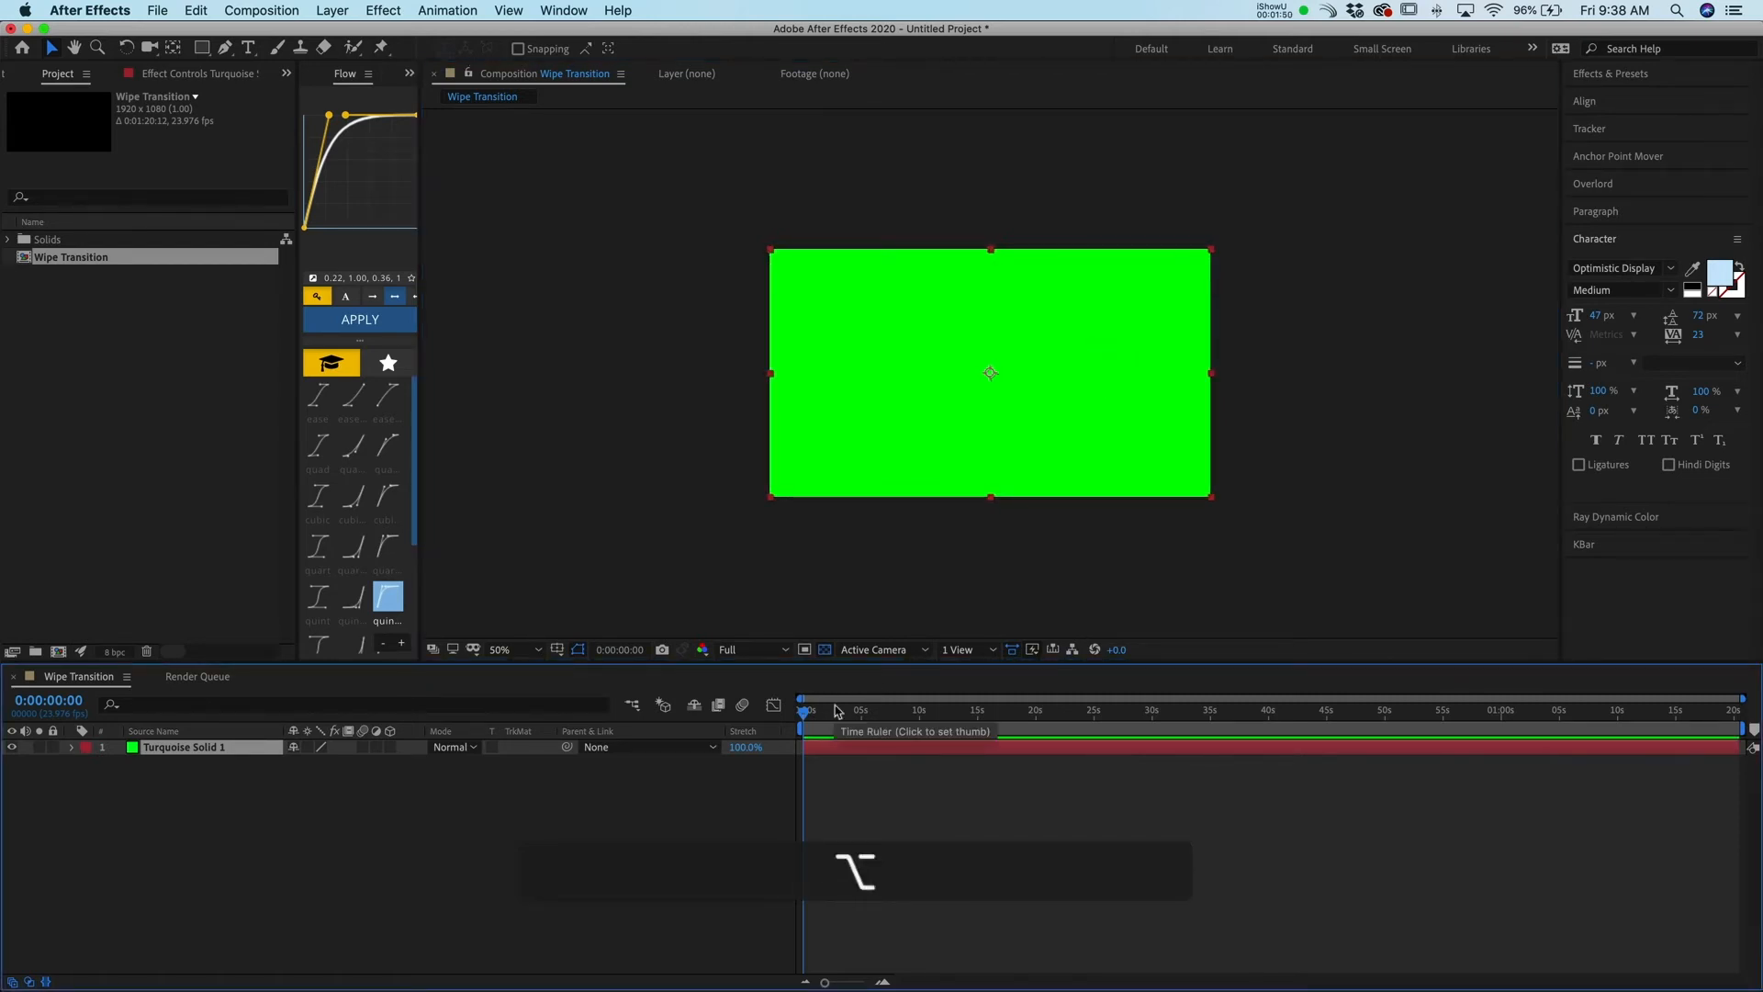
key("p")
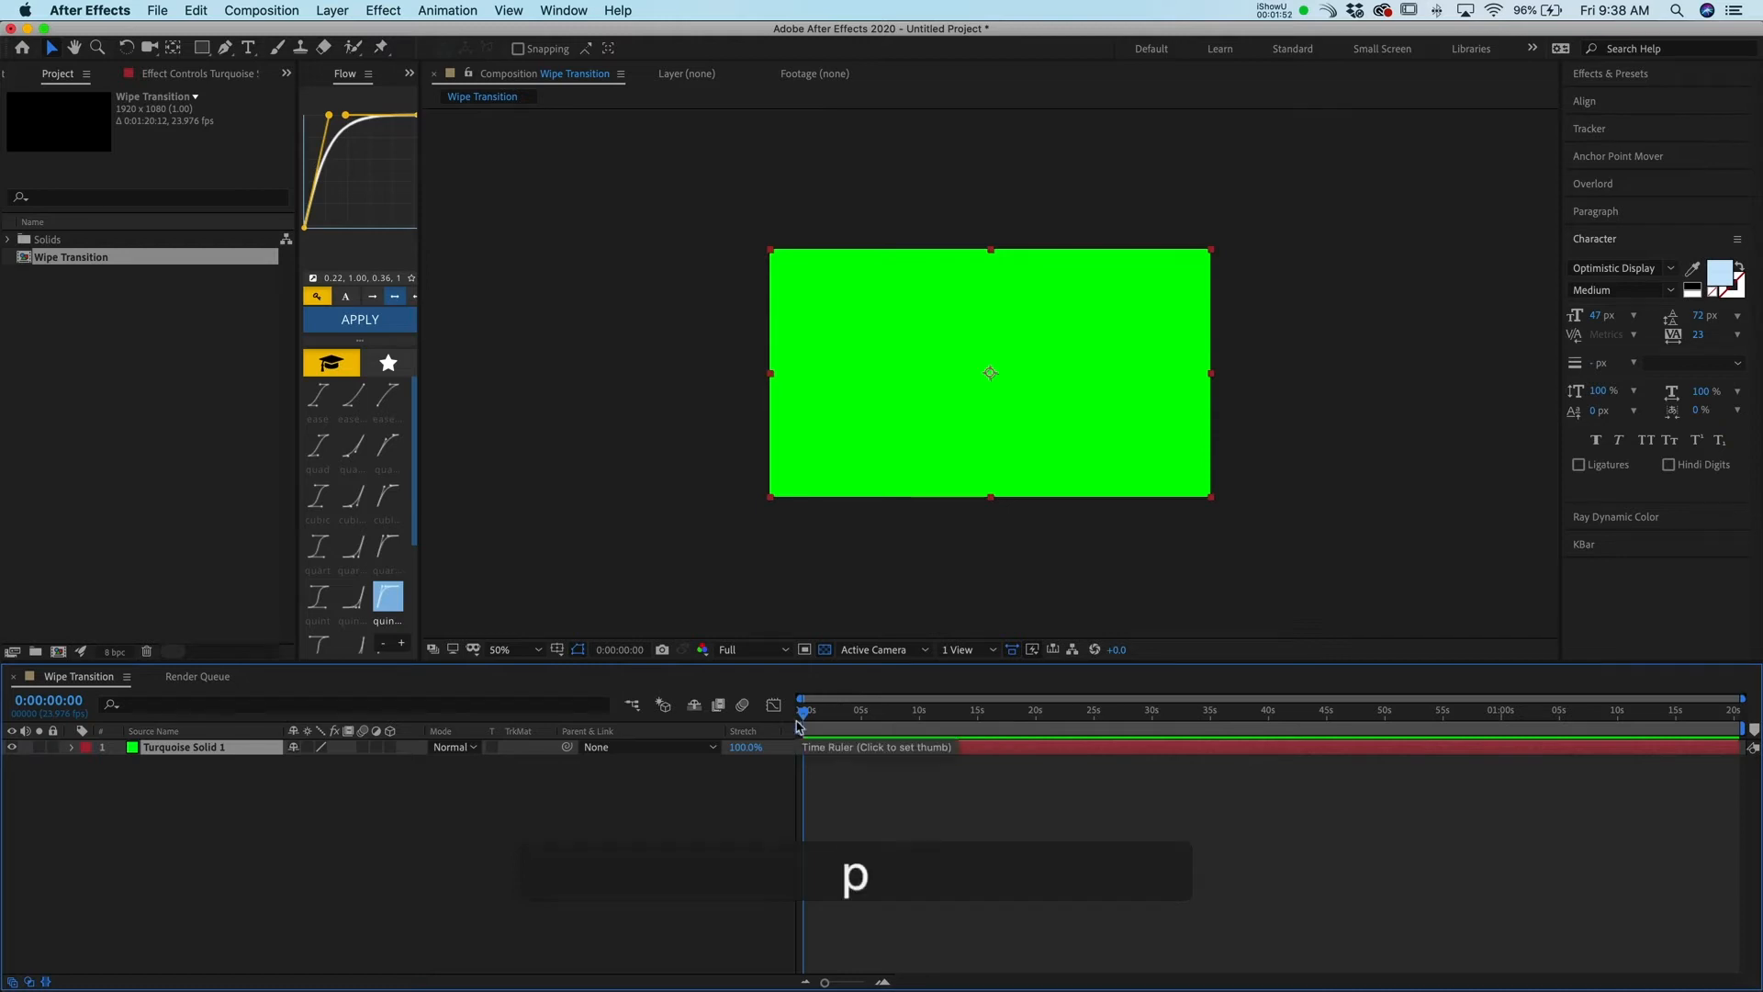
left_click(118, 763)
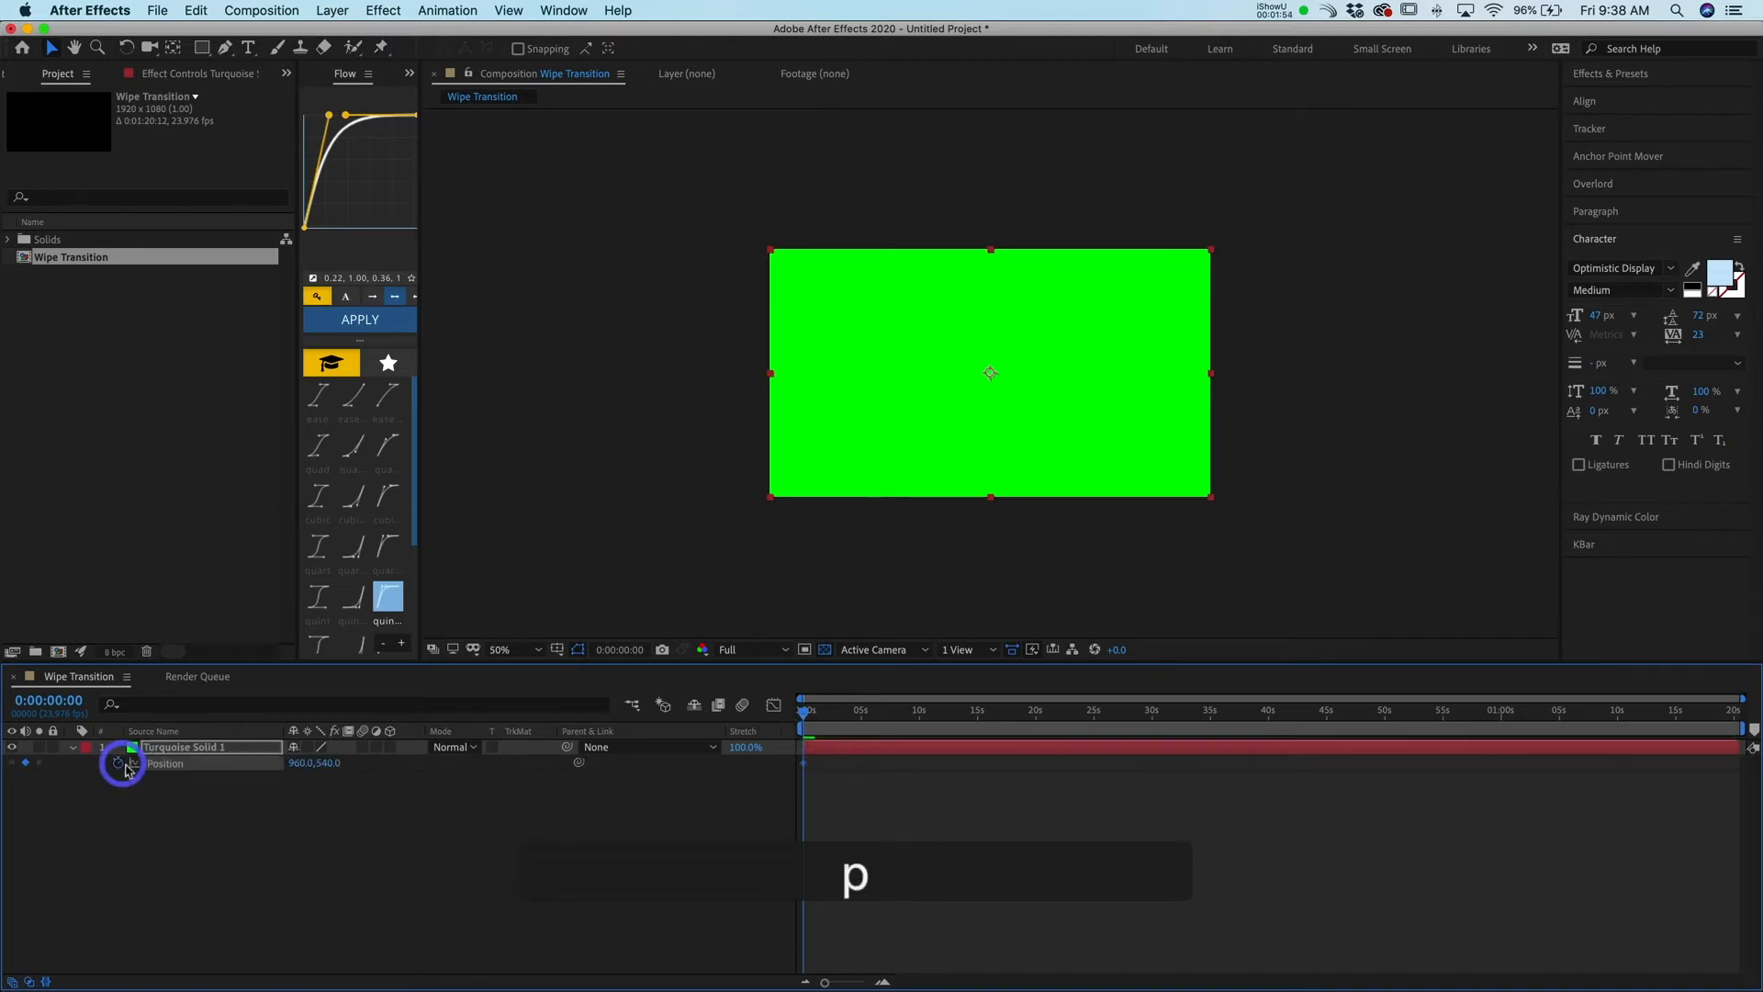
left_click(792, 770)
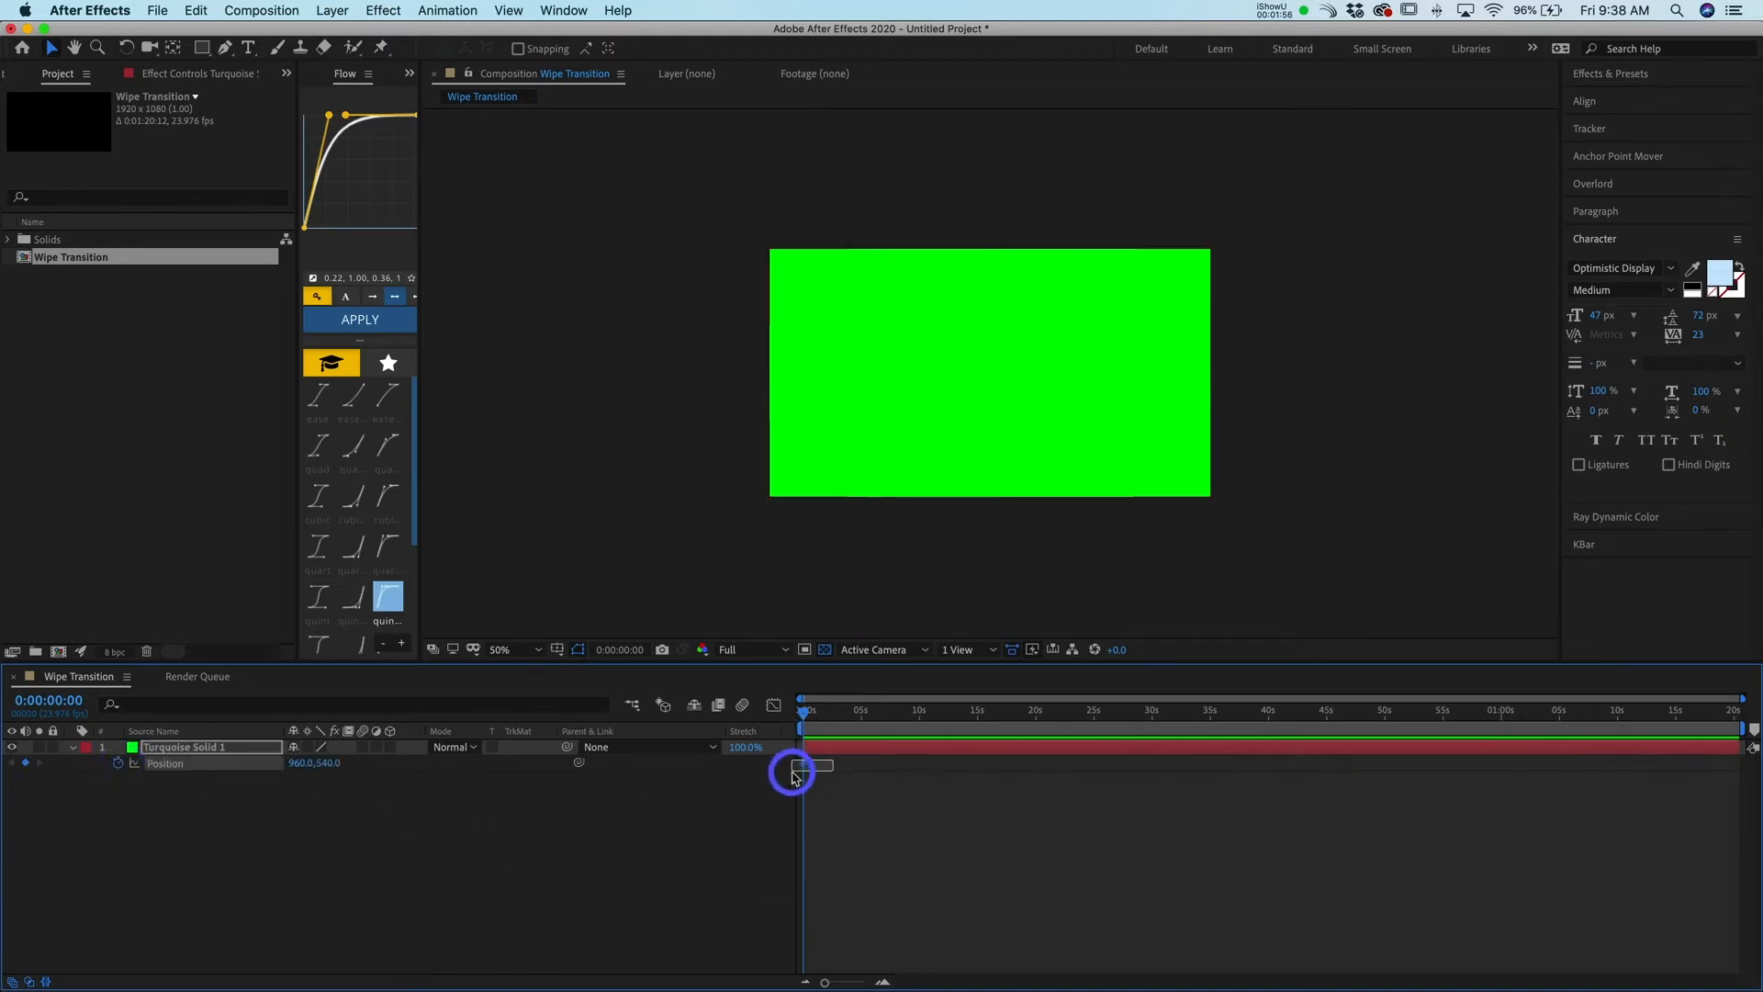
key("shift+alt")
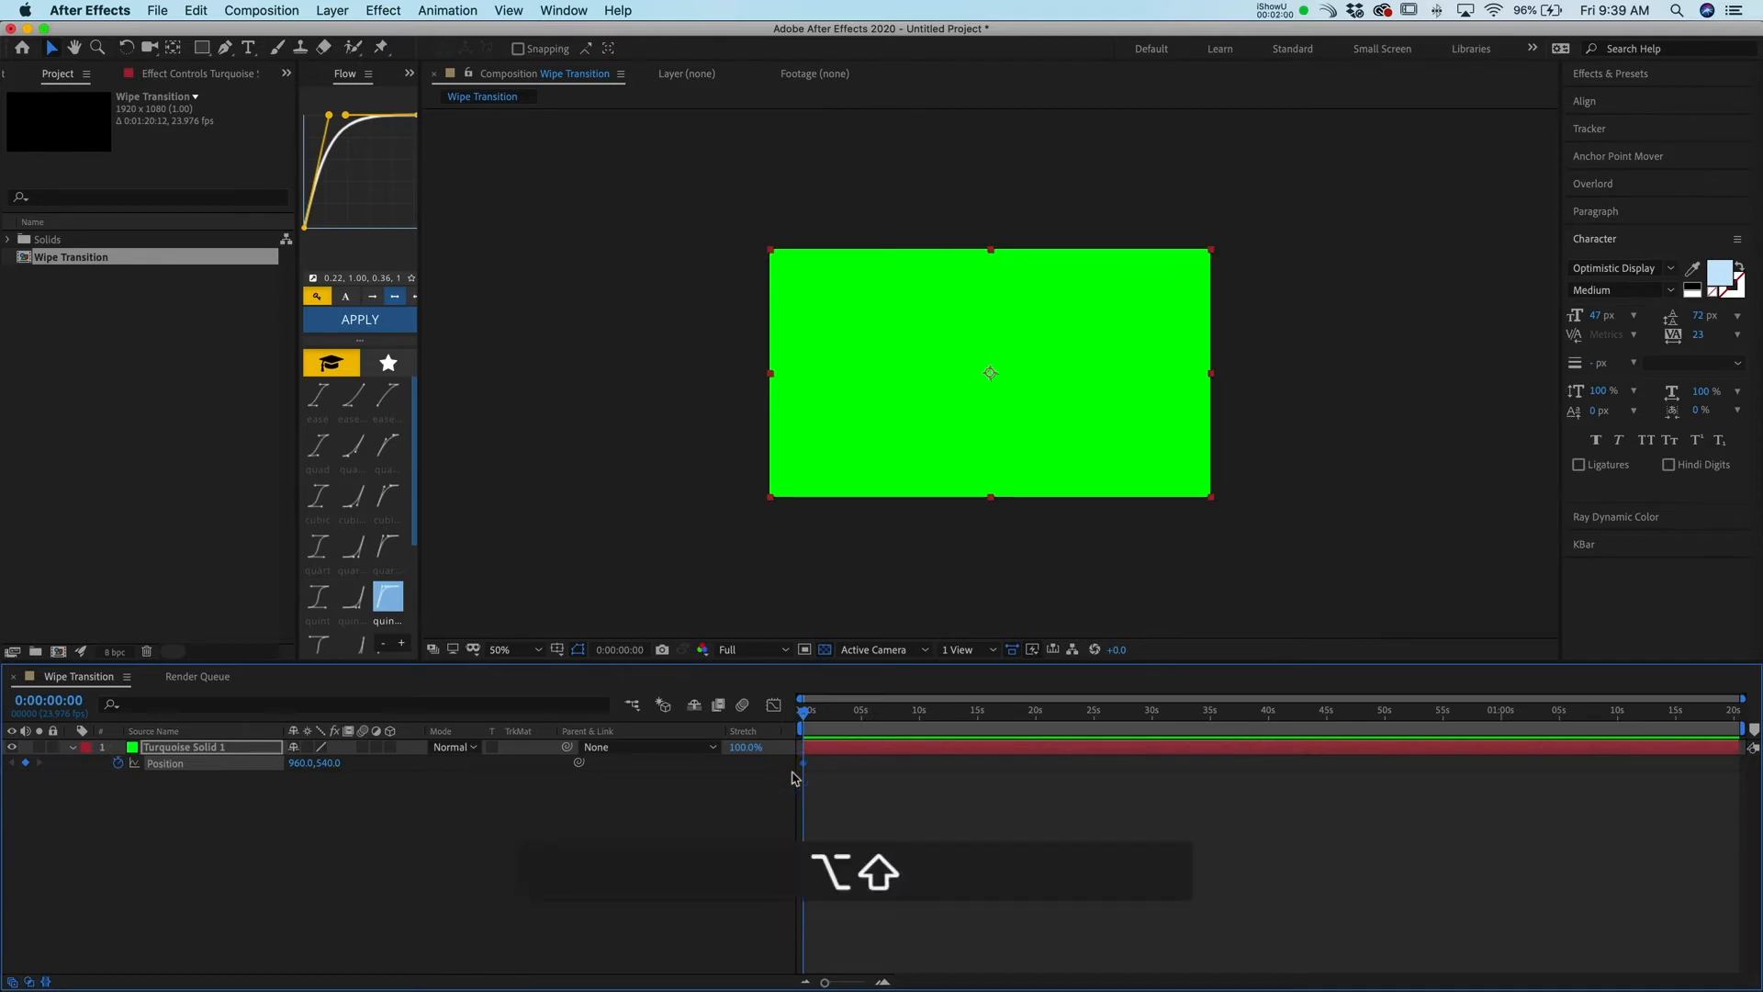
key("alt+shift+Right")
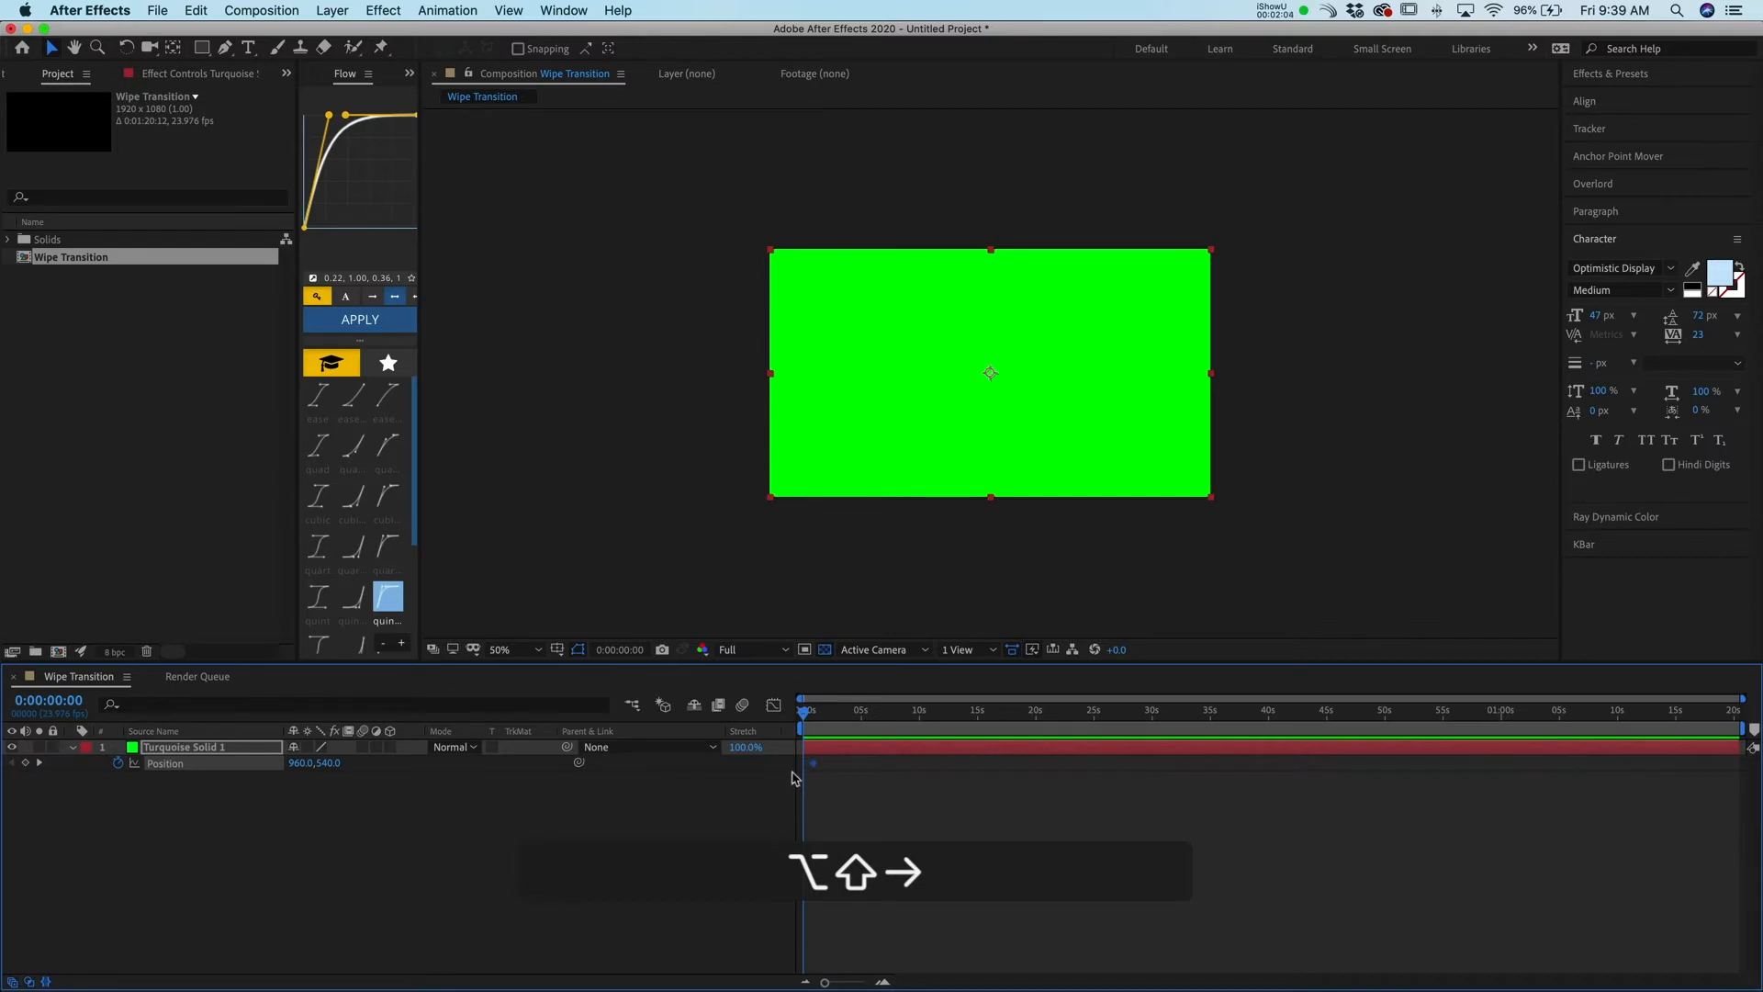
Set the composition duration to 0:00:03:00 in the composition settings
key("super")
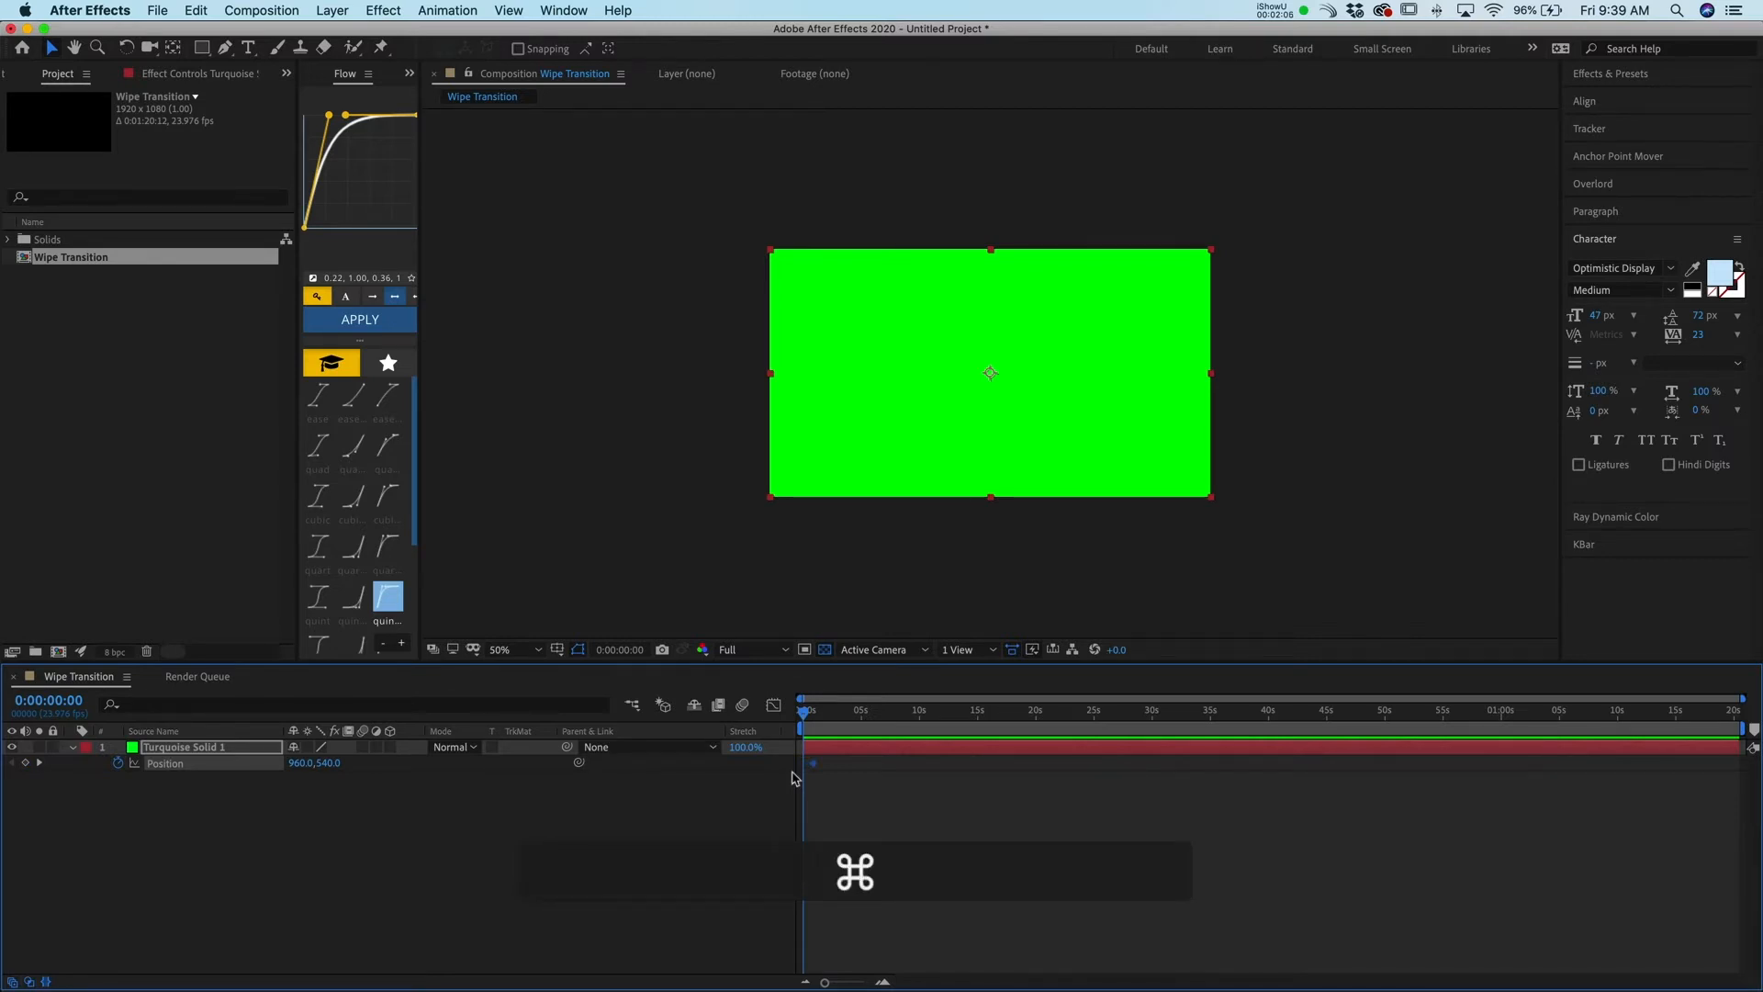
key("super+k")
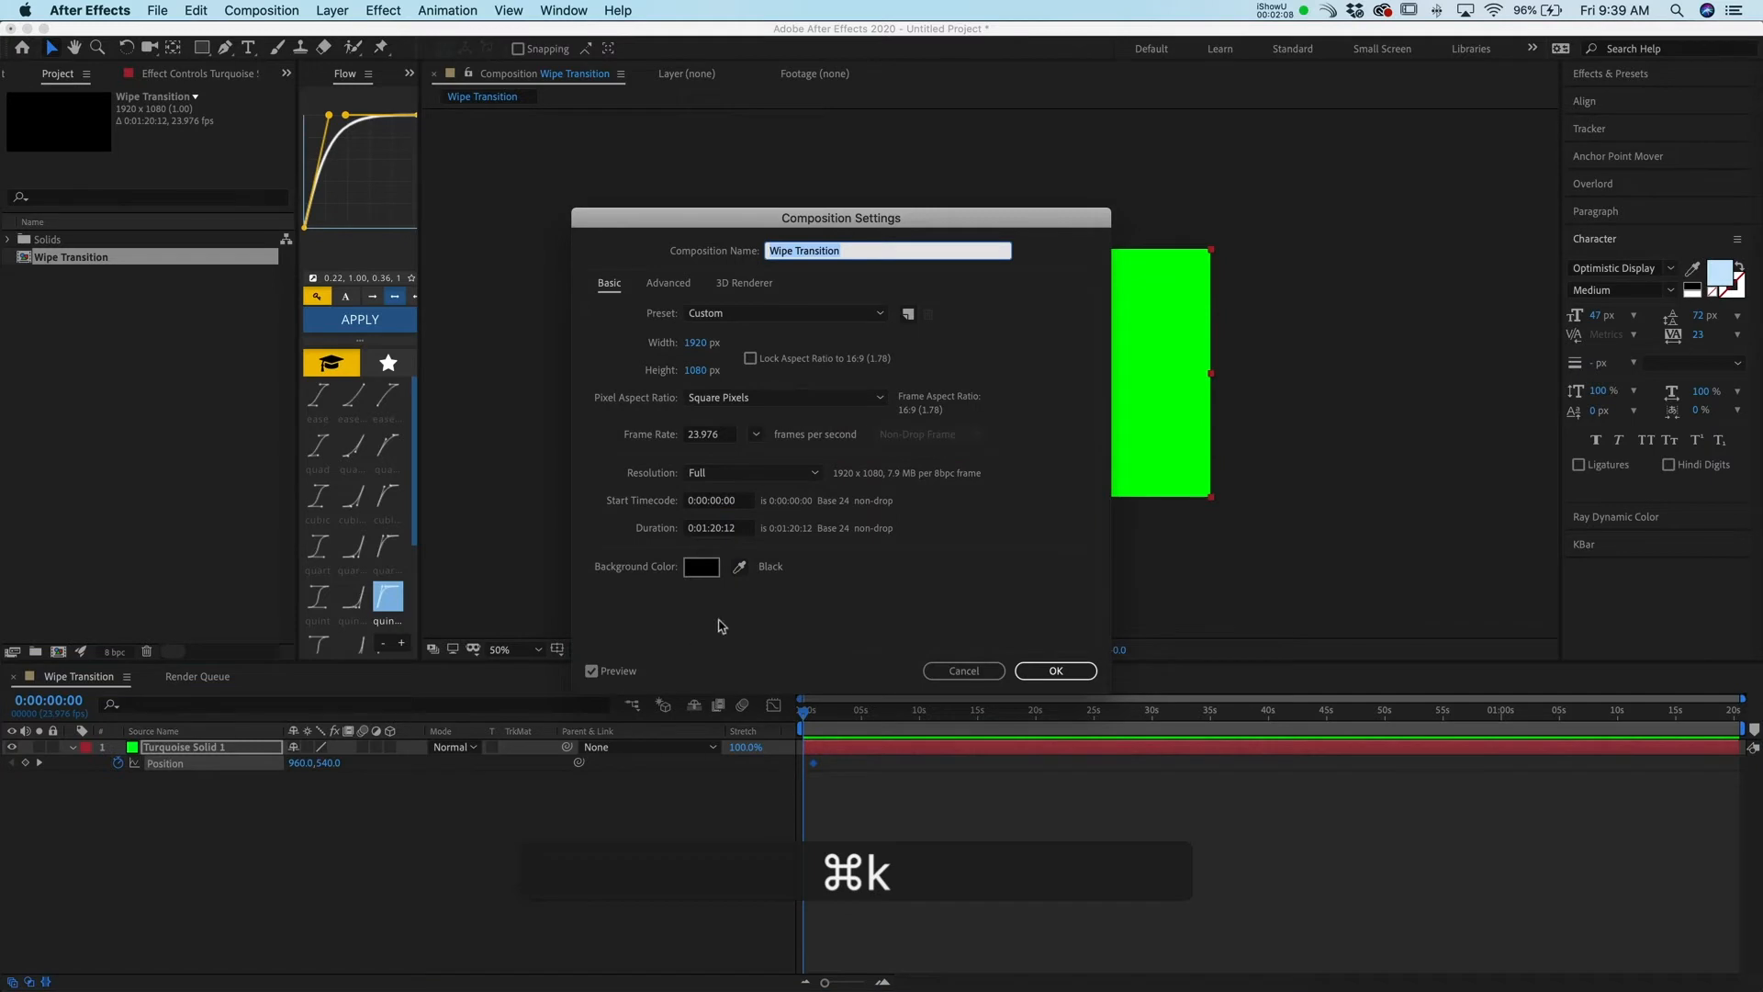
left_click(707, 534)
key("BackSpace")
key("super")
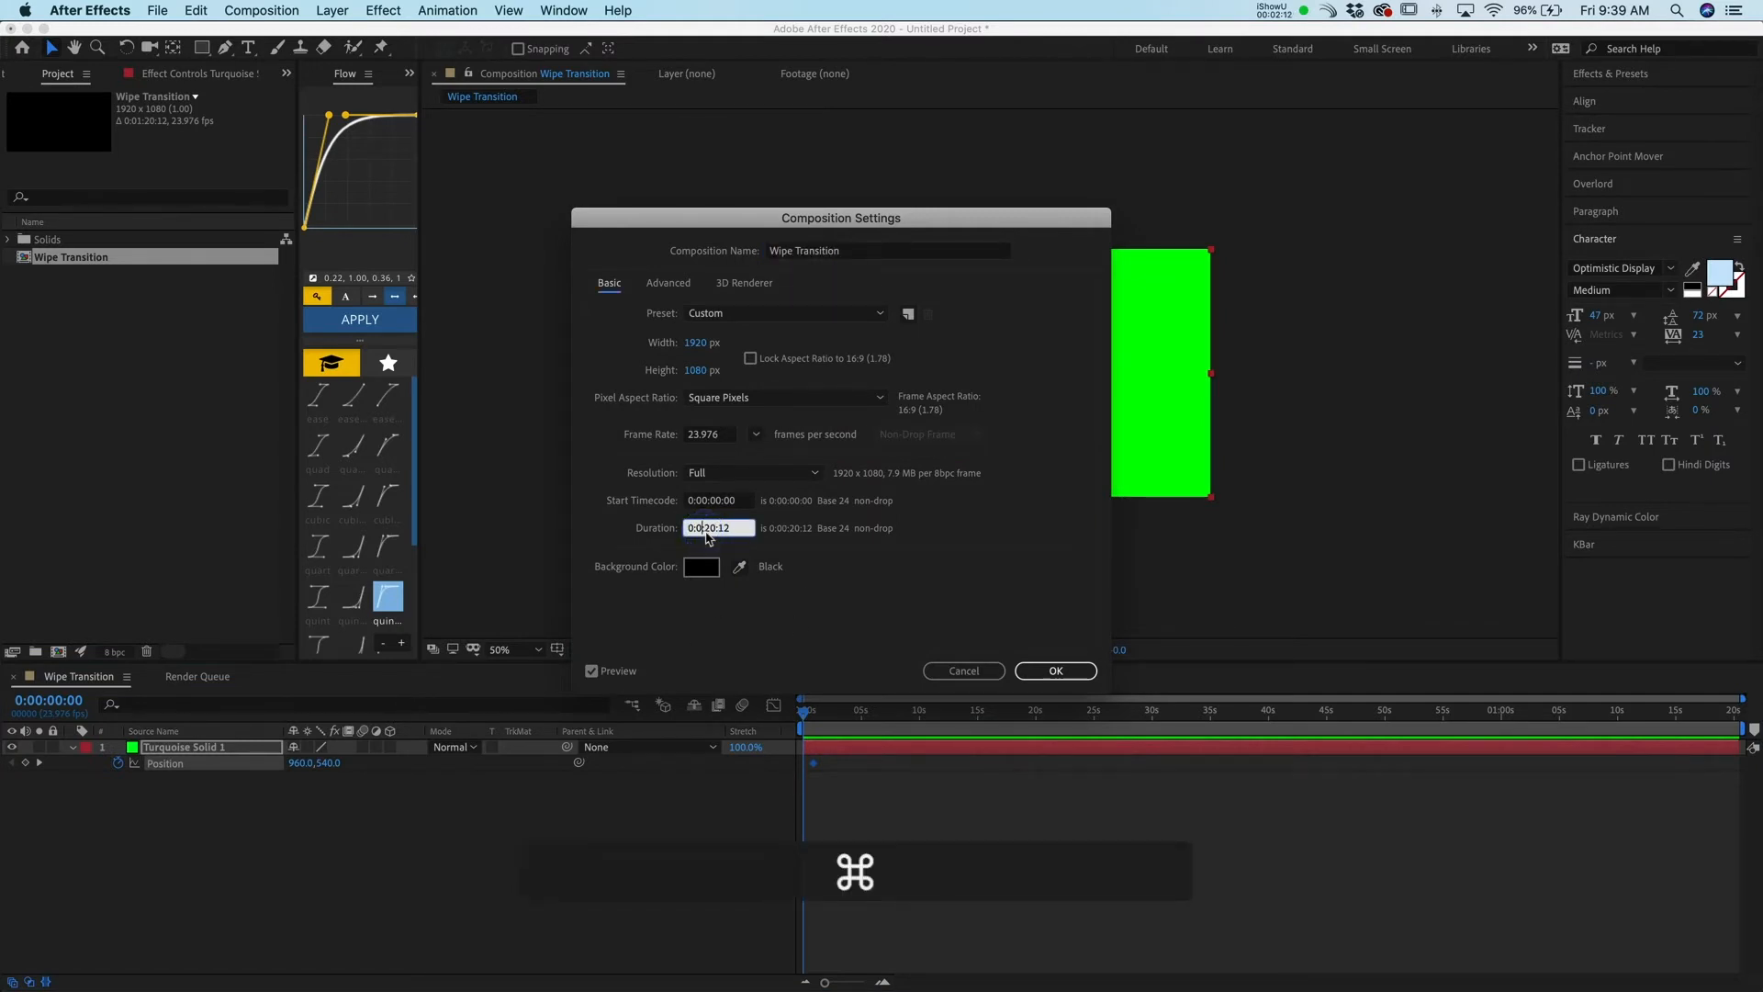
type("0")
key("Right")
key("Right")
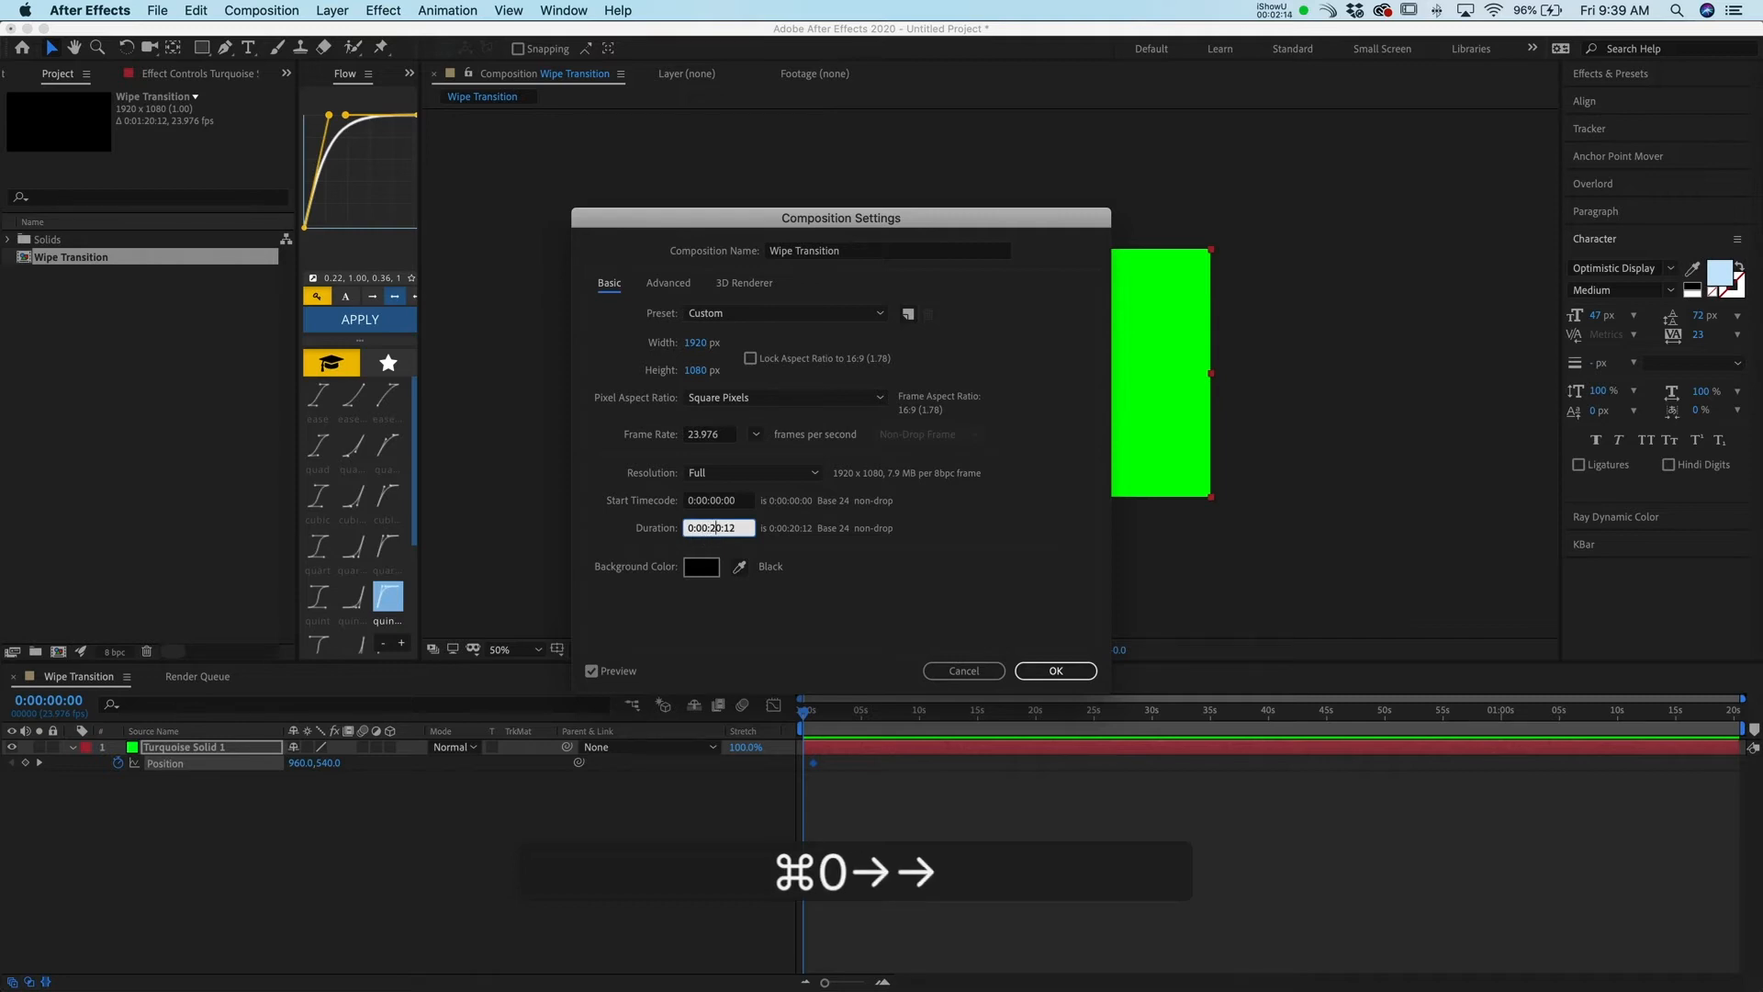
key("Right")
key("BackSpace")
key("BackSpace")
type("3")
key("Down")
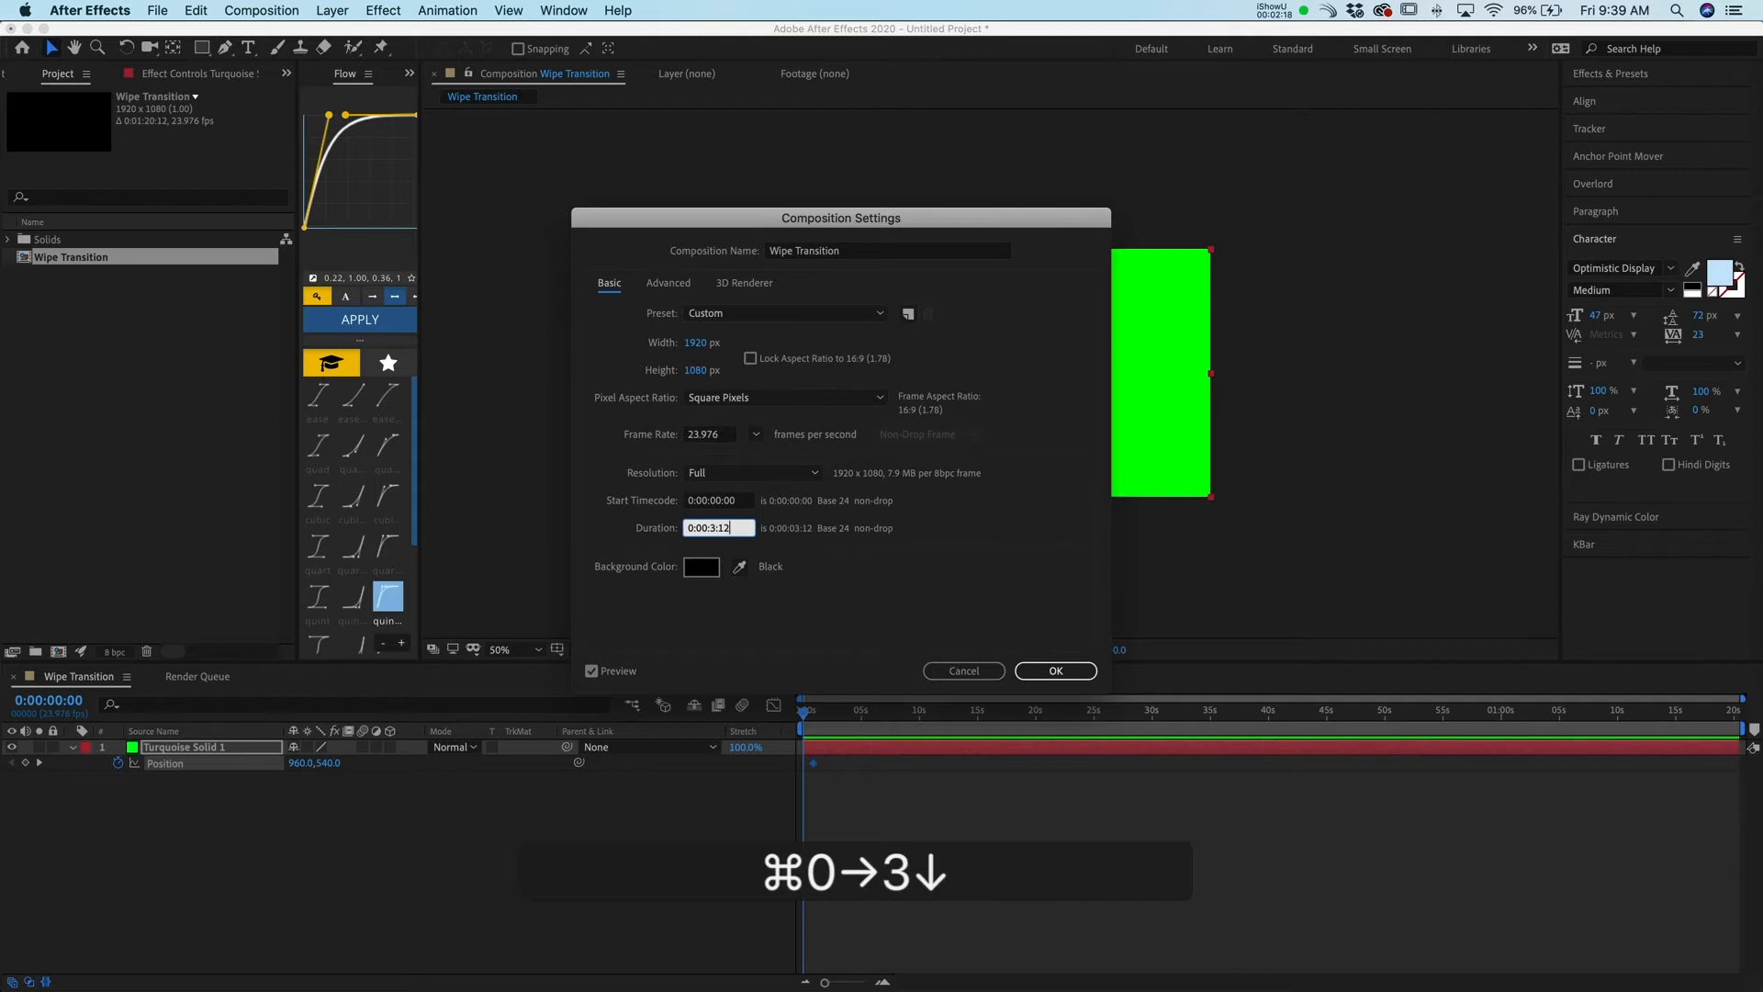
key("BackSpace")
key("BackSpace")
key("BackSpace")
type("00")
key("Left")
key("Left")
key("Left")
key("Left")
type("0")
key("Return")
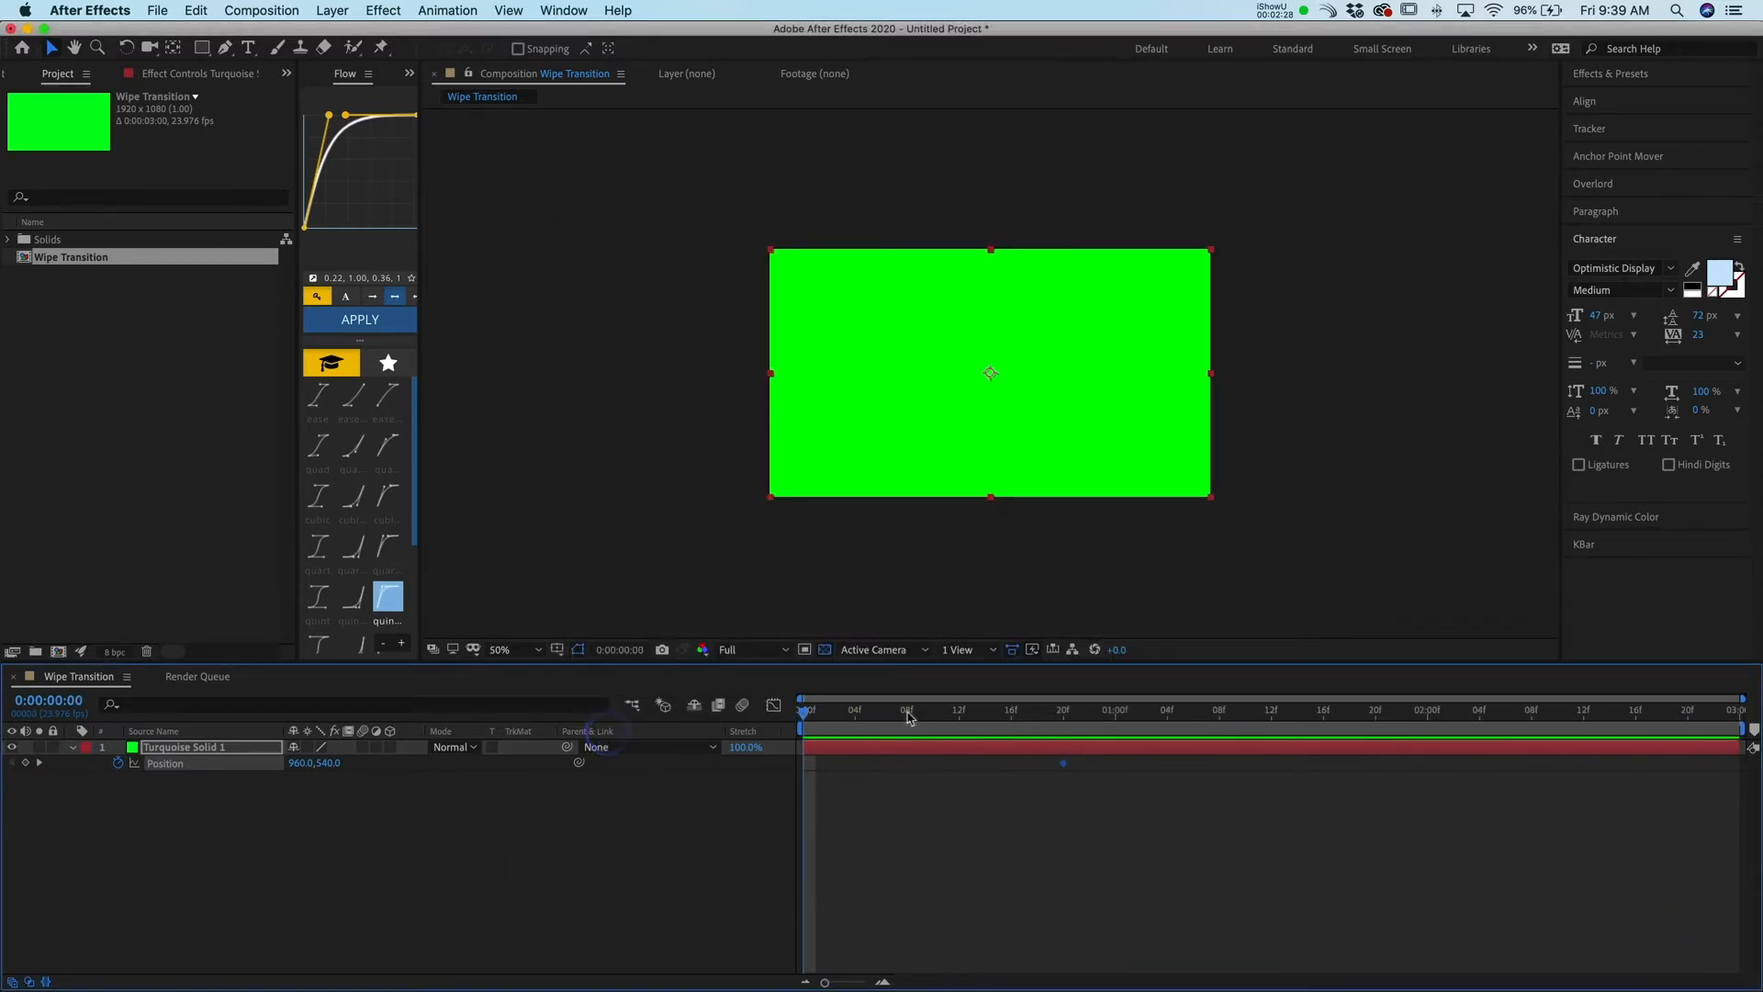
At the first frame, move the solid off-screen to the left, setting its Position to -968,540
left_click_drag(839, 715, 795, 721)
left_click(933, 815)
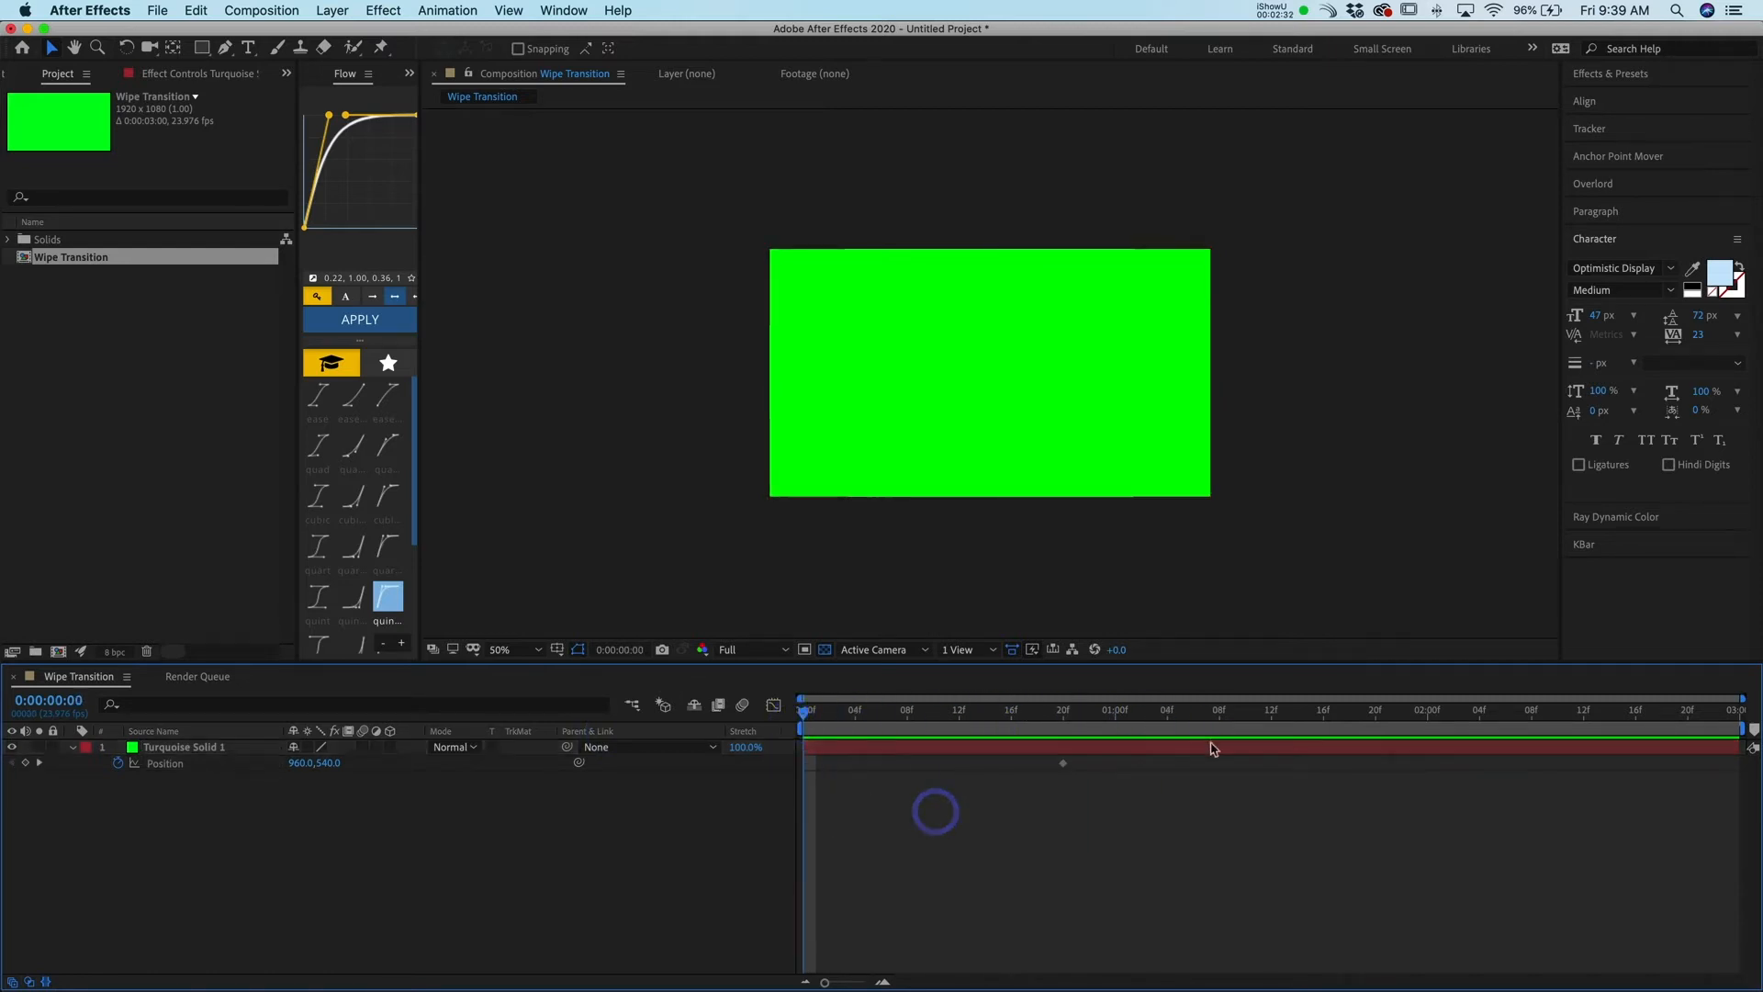
left_click(1060, 750)
left_click(1051, 349)
left_click_drag(1115, 373, 1115, 372)
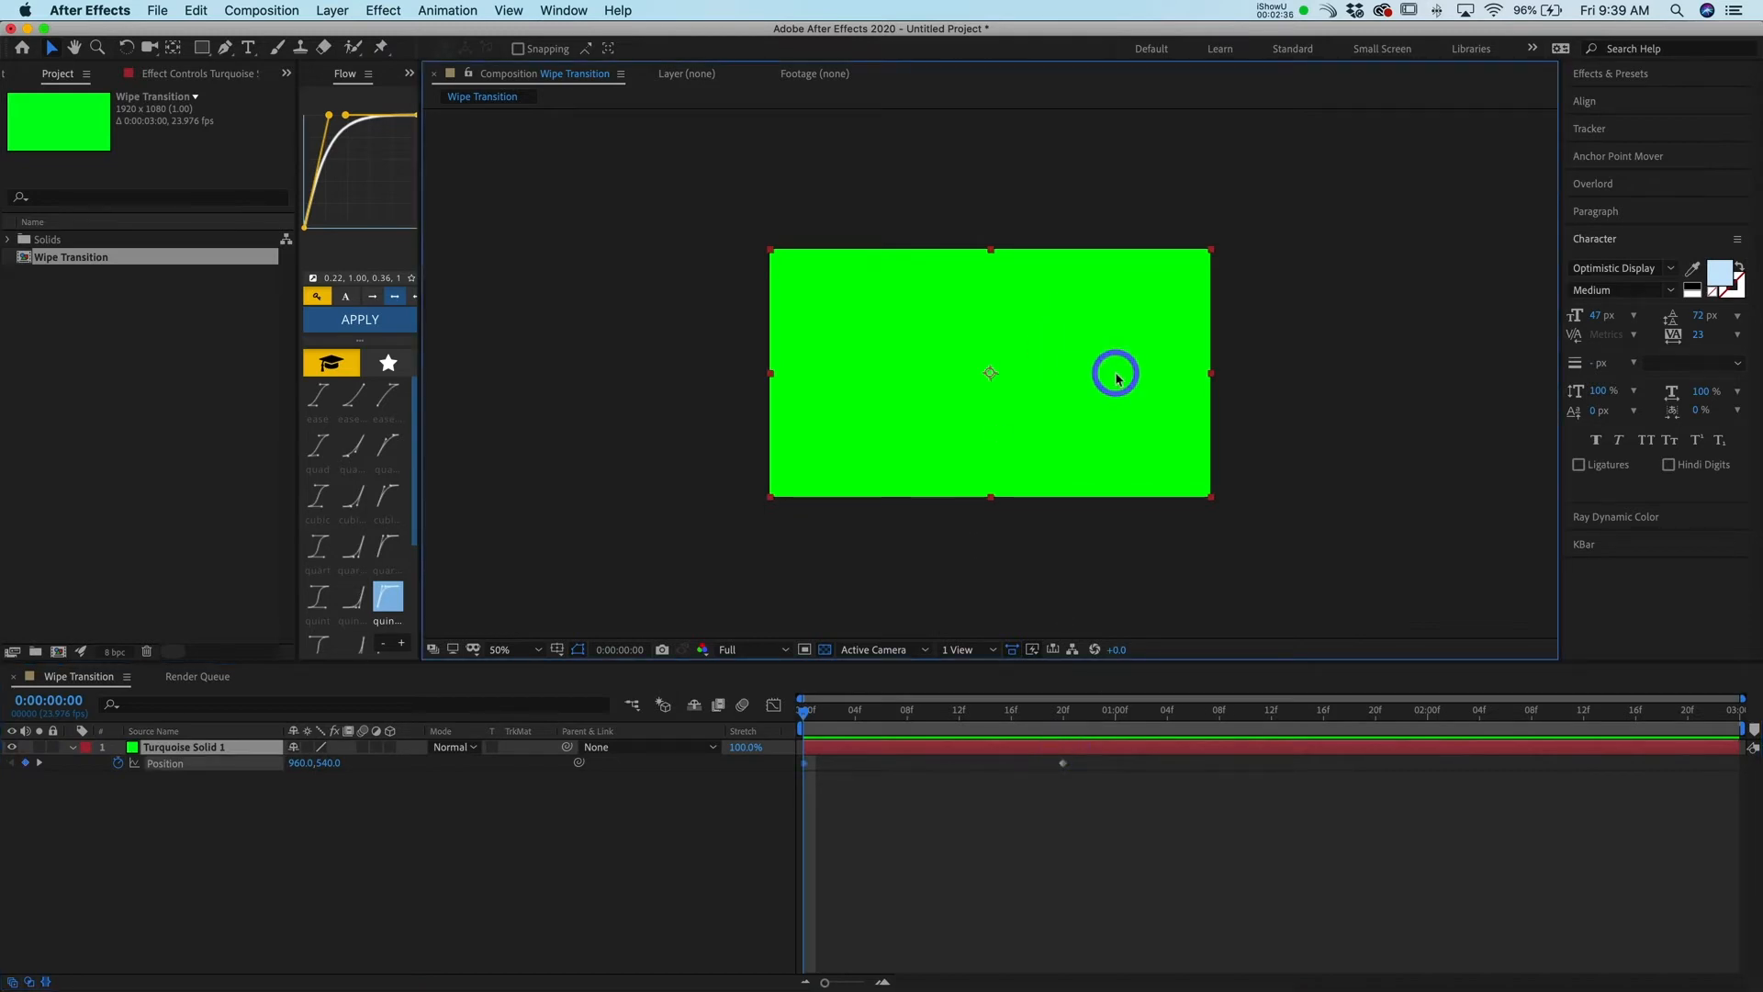
left_click_drag(1014, 724, 1066, 724)
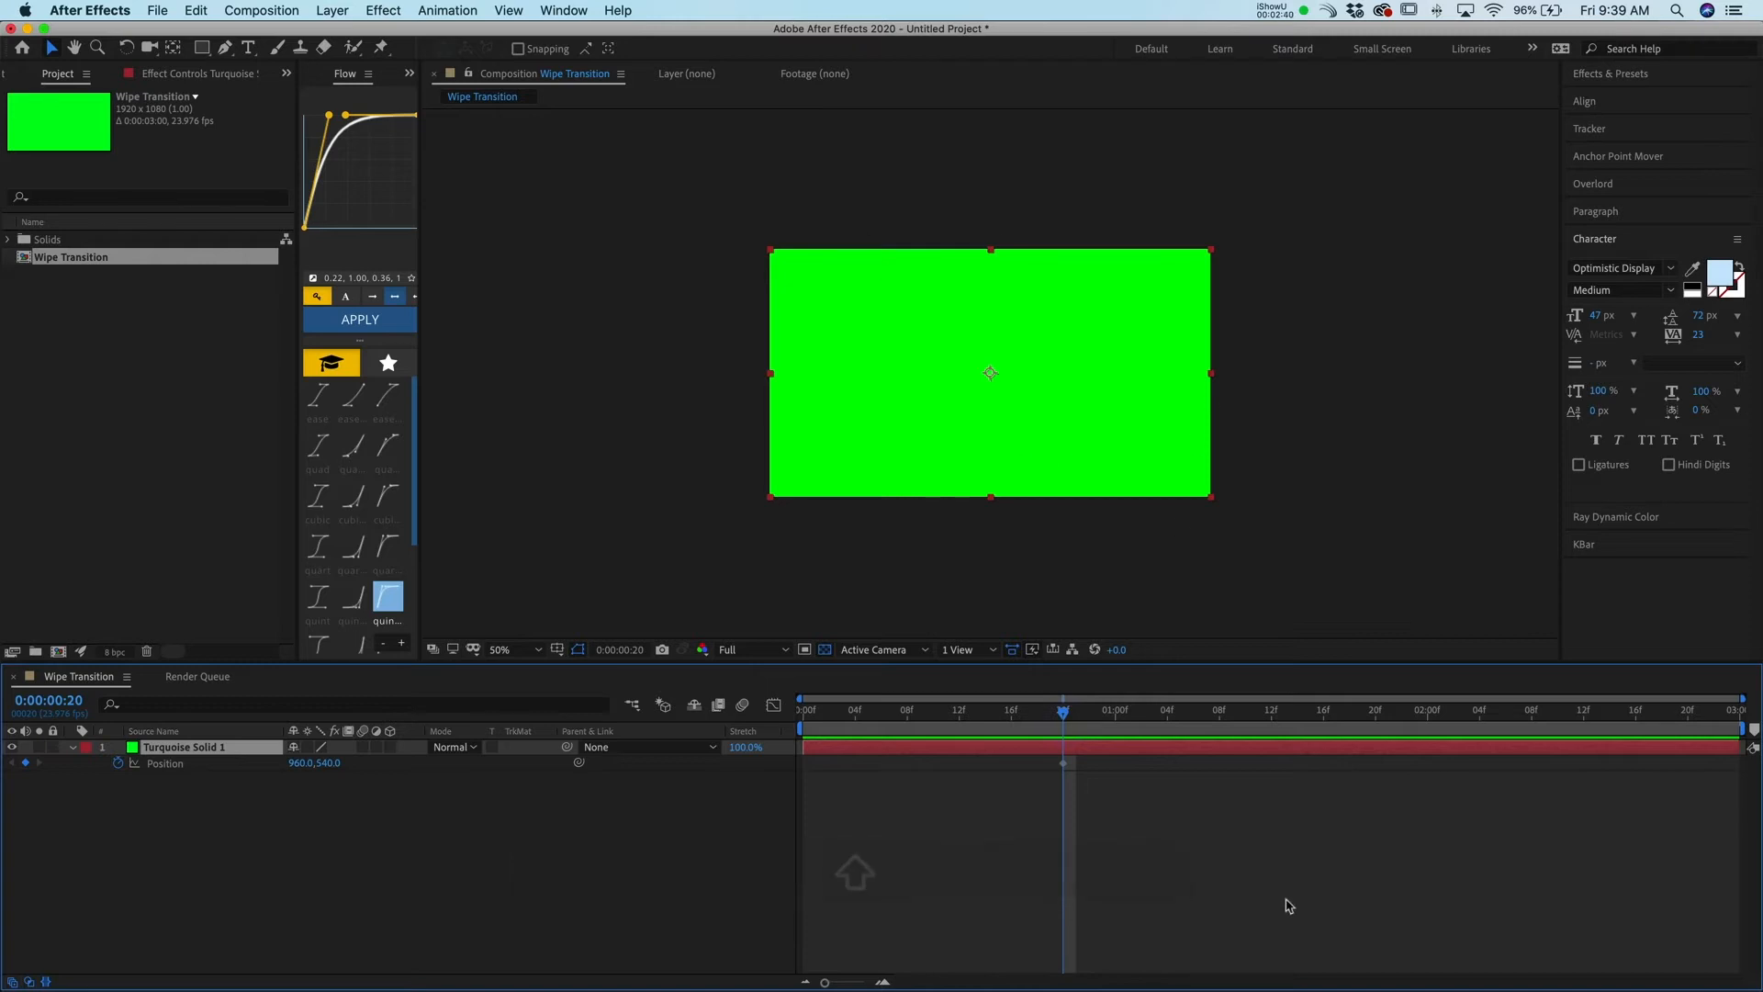
left_click_drag(1054, 721, 733, 710)
left_click_drag(1144, 382, 694, 406)
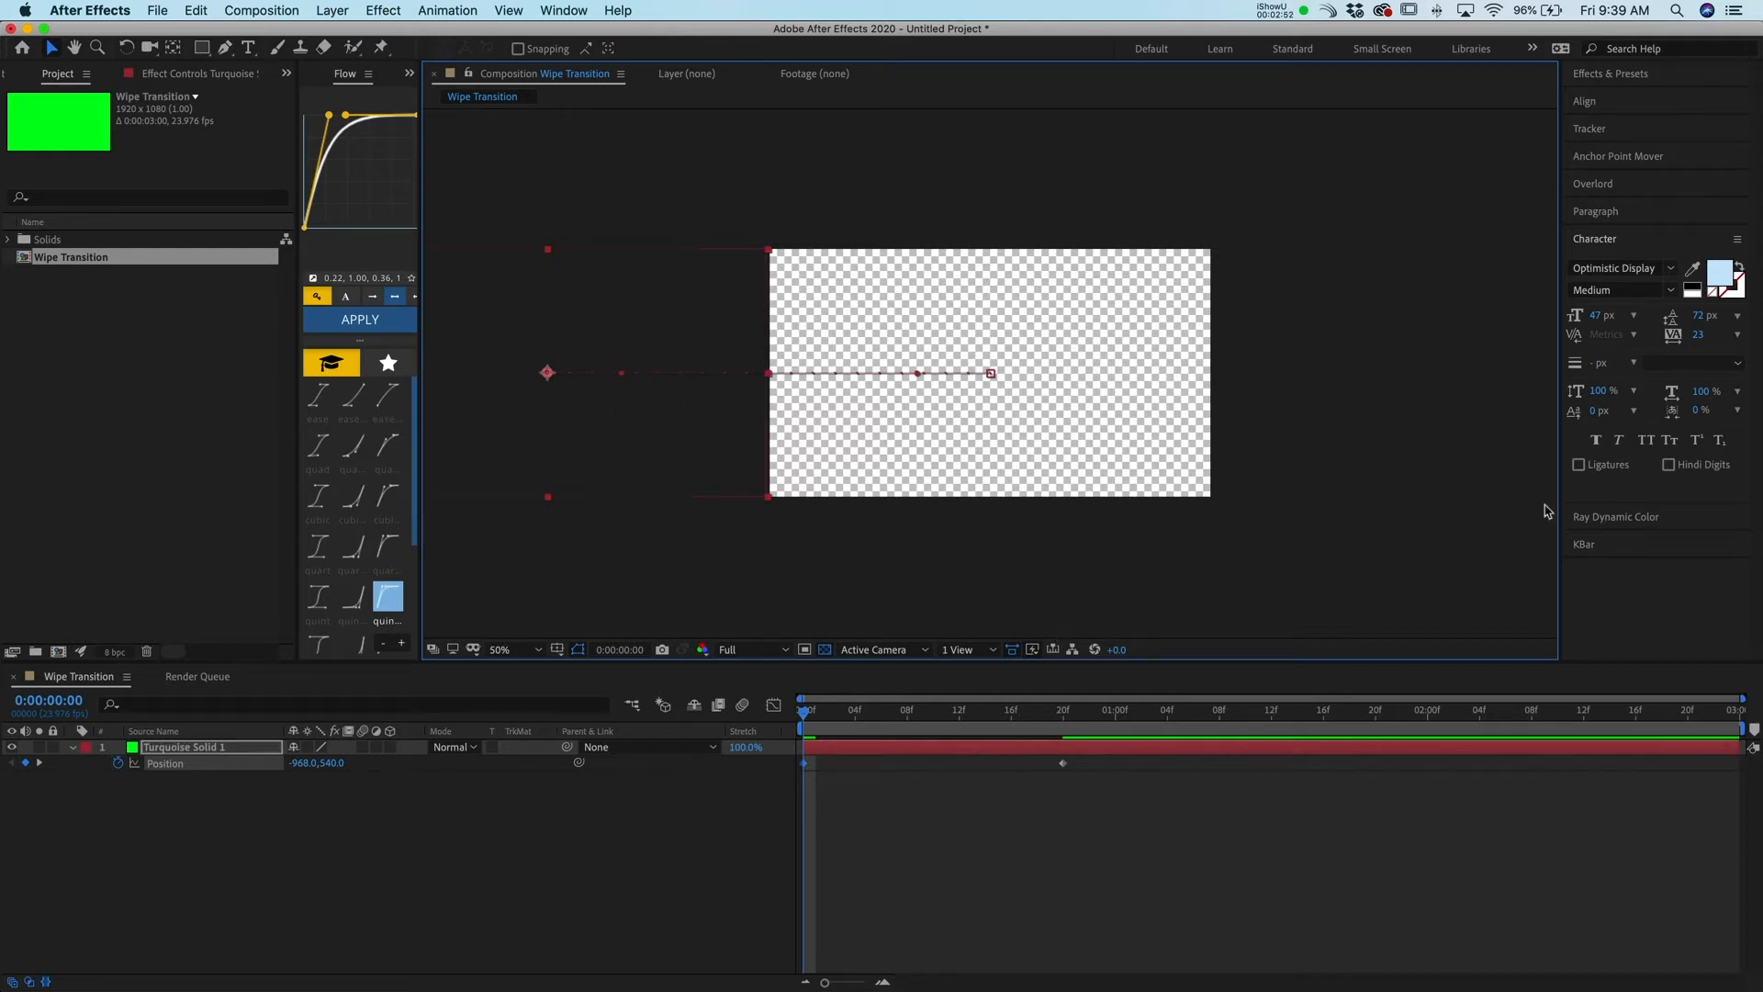
Play back and scrub the timeline to preview the solid sliding in
left_click(1080, 875)
key("space")
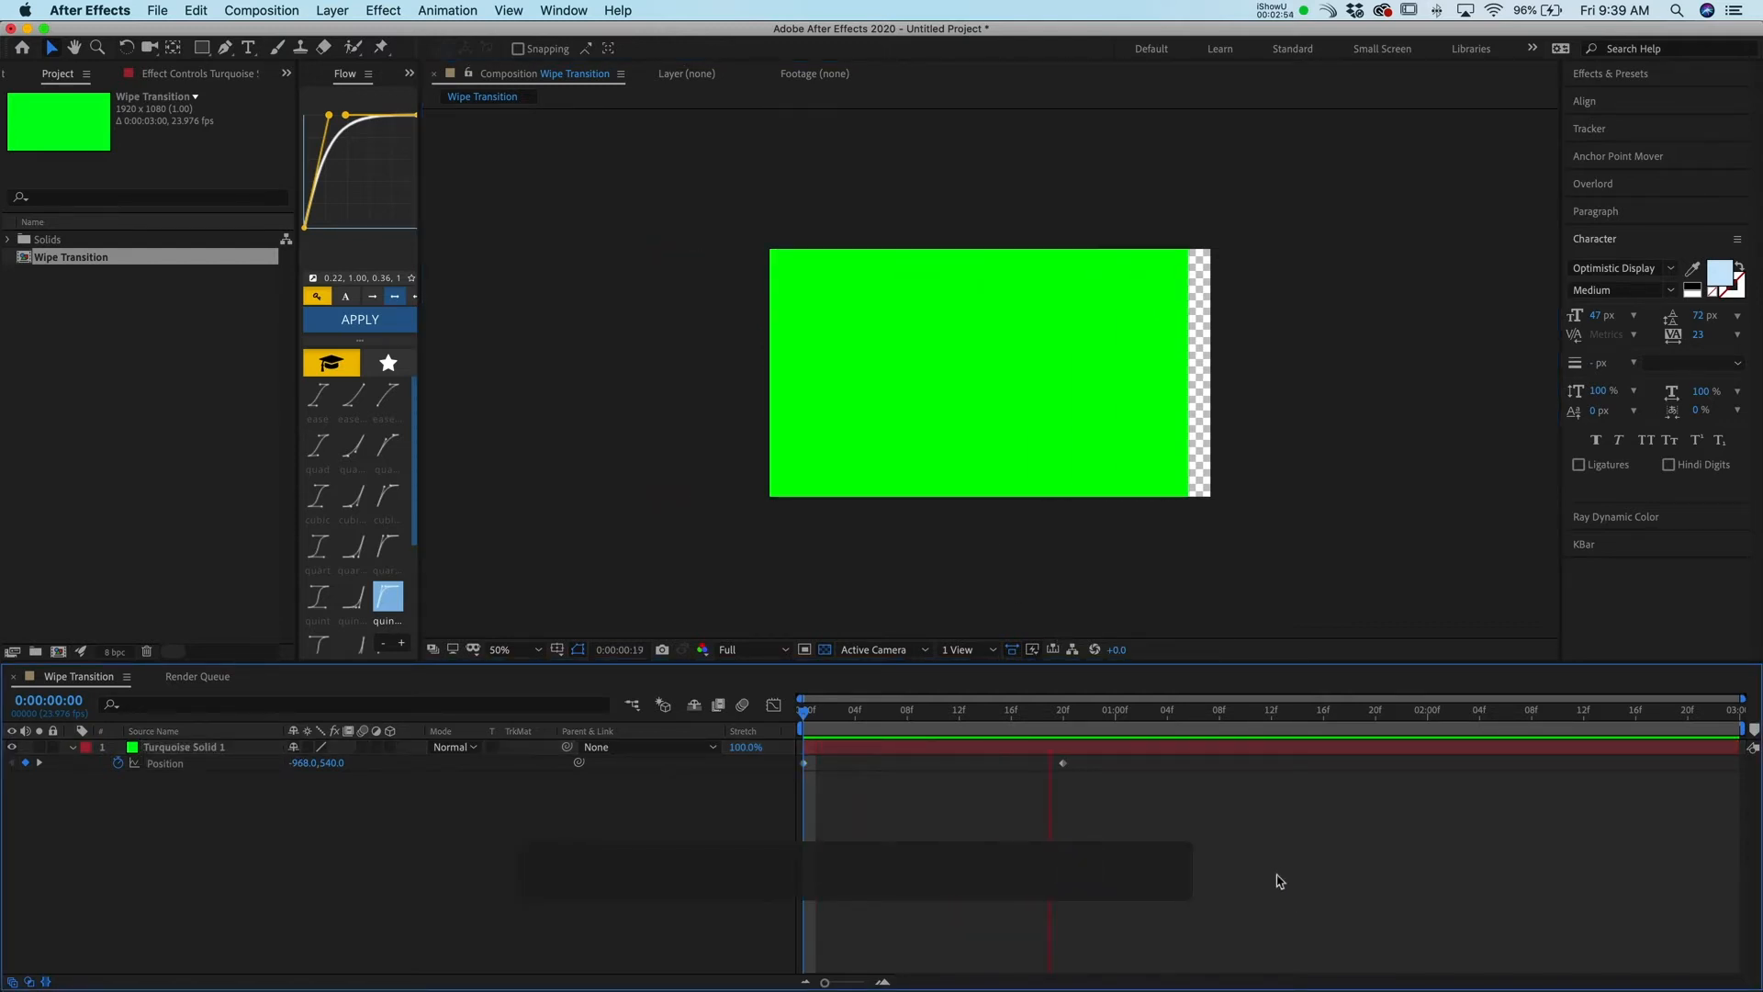
key("space")
left_click_drag(1048, 717, 706, 754)
key("space")
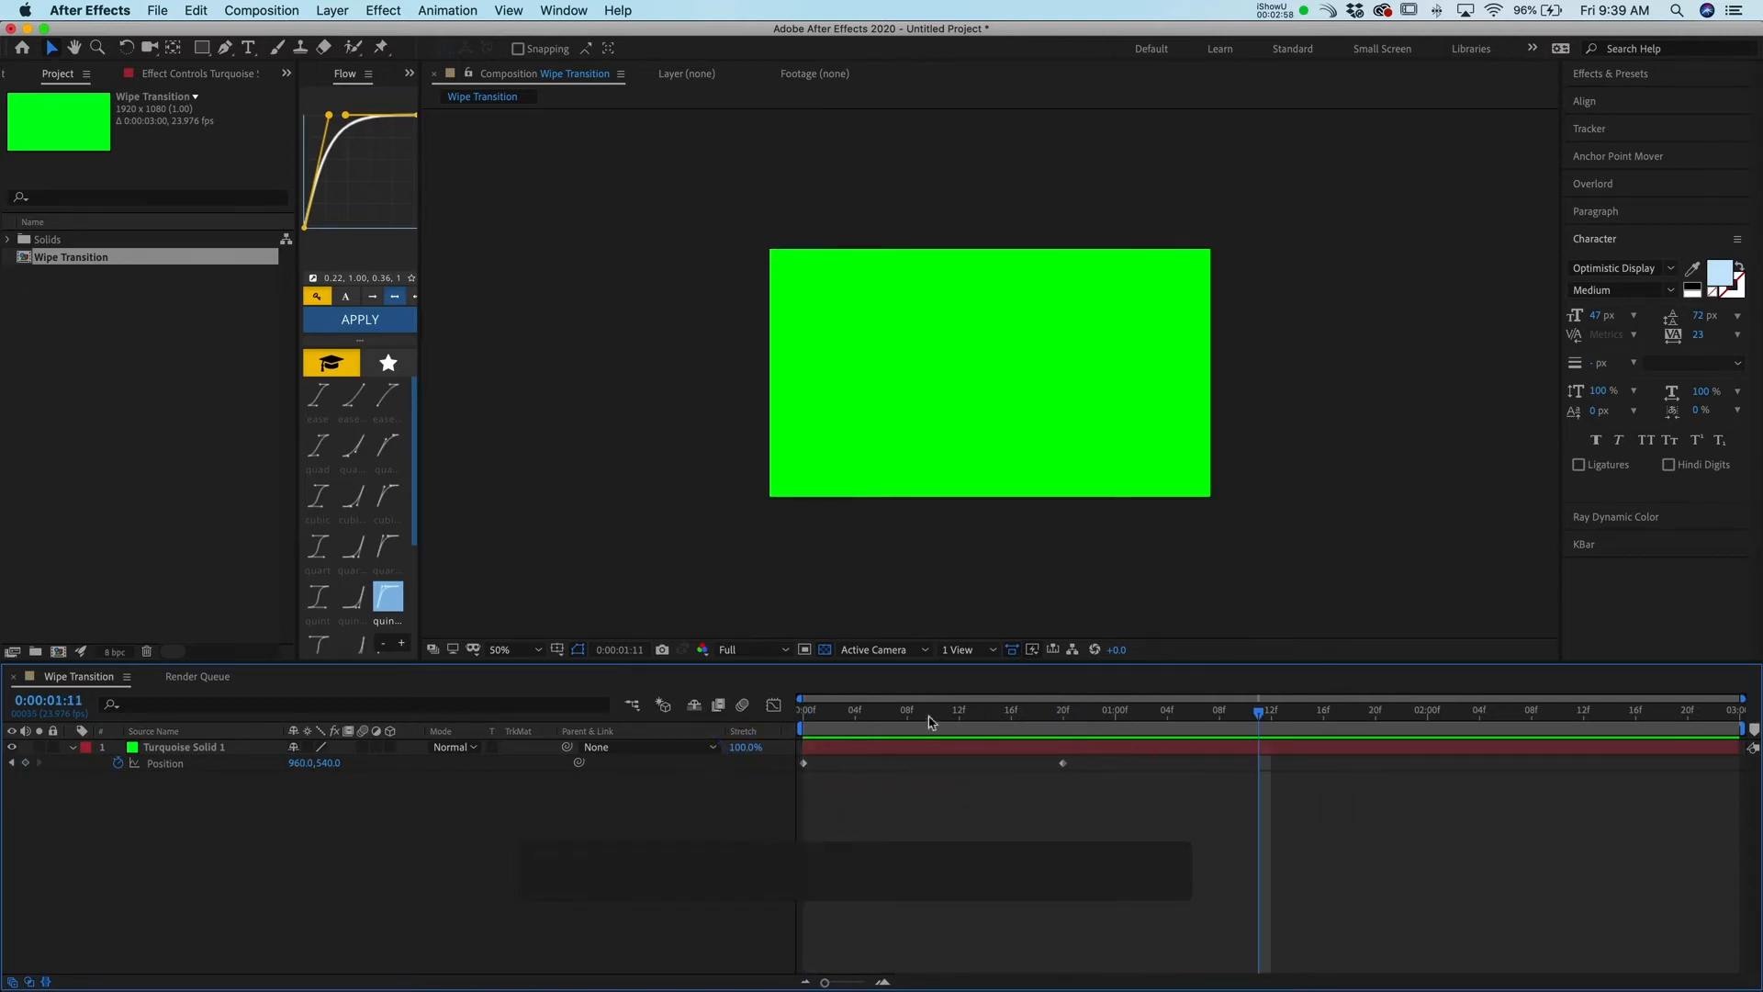
left_click(696, 741)
key("space")
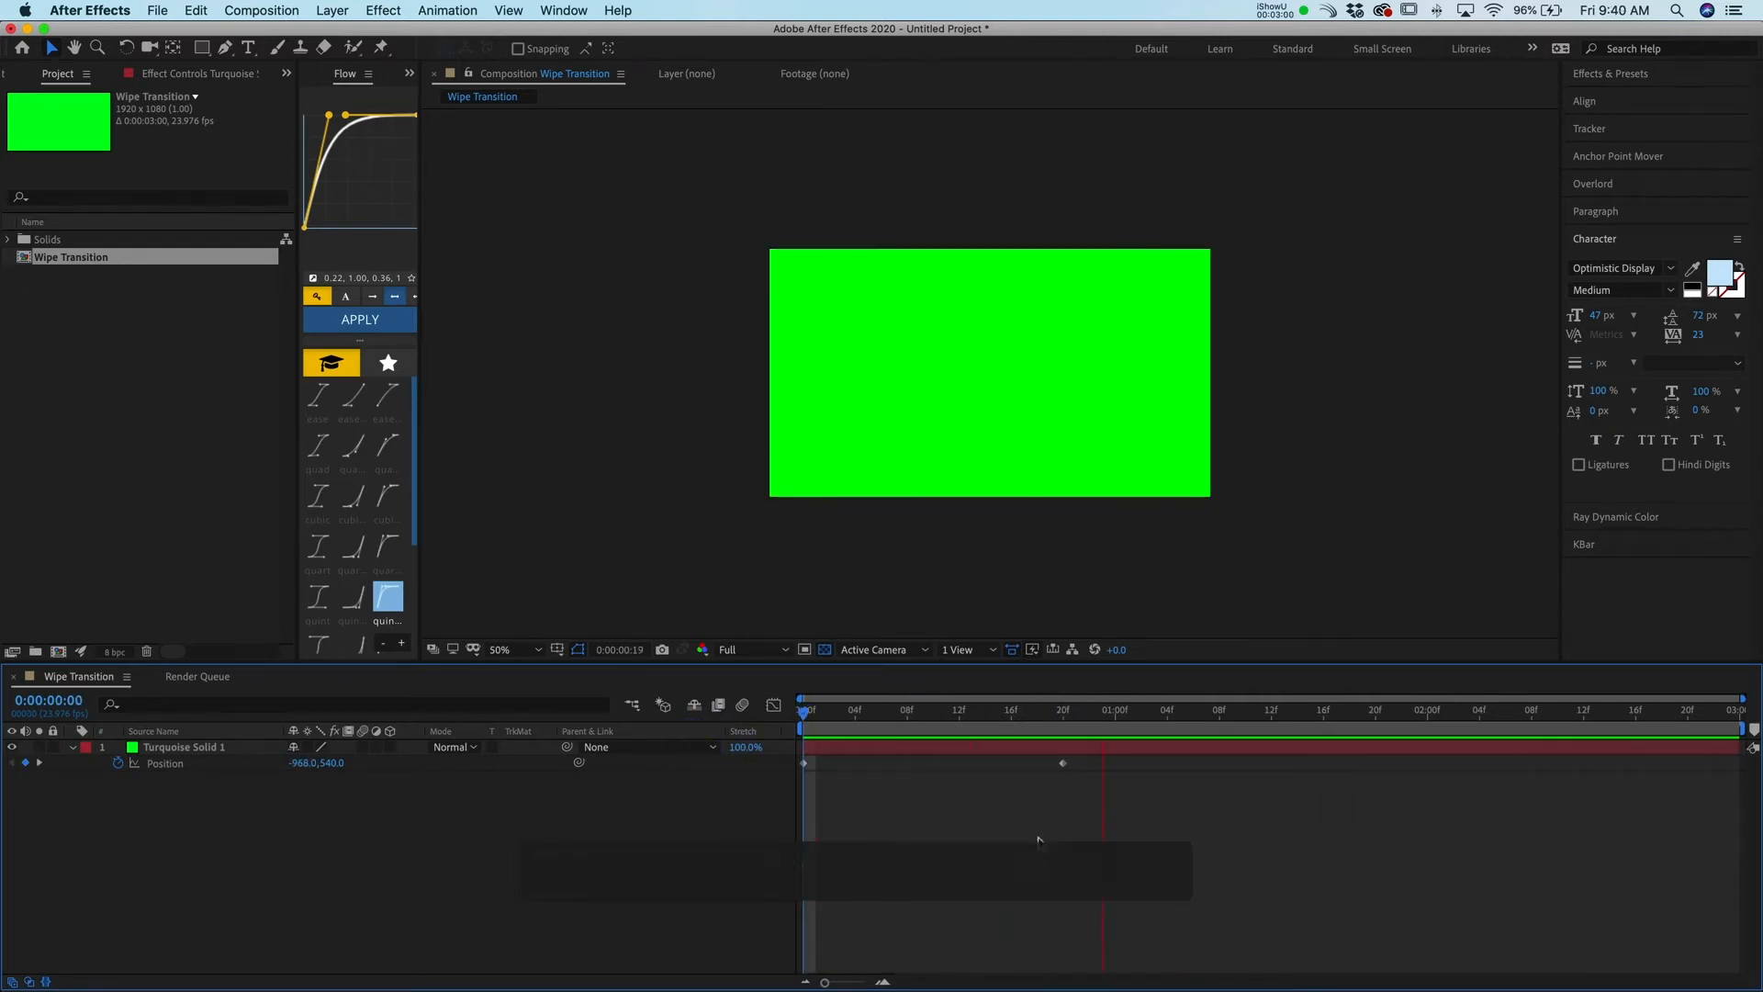
key("space")
left_click_drag(891, 716, 651, 740)
key("space")
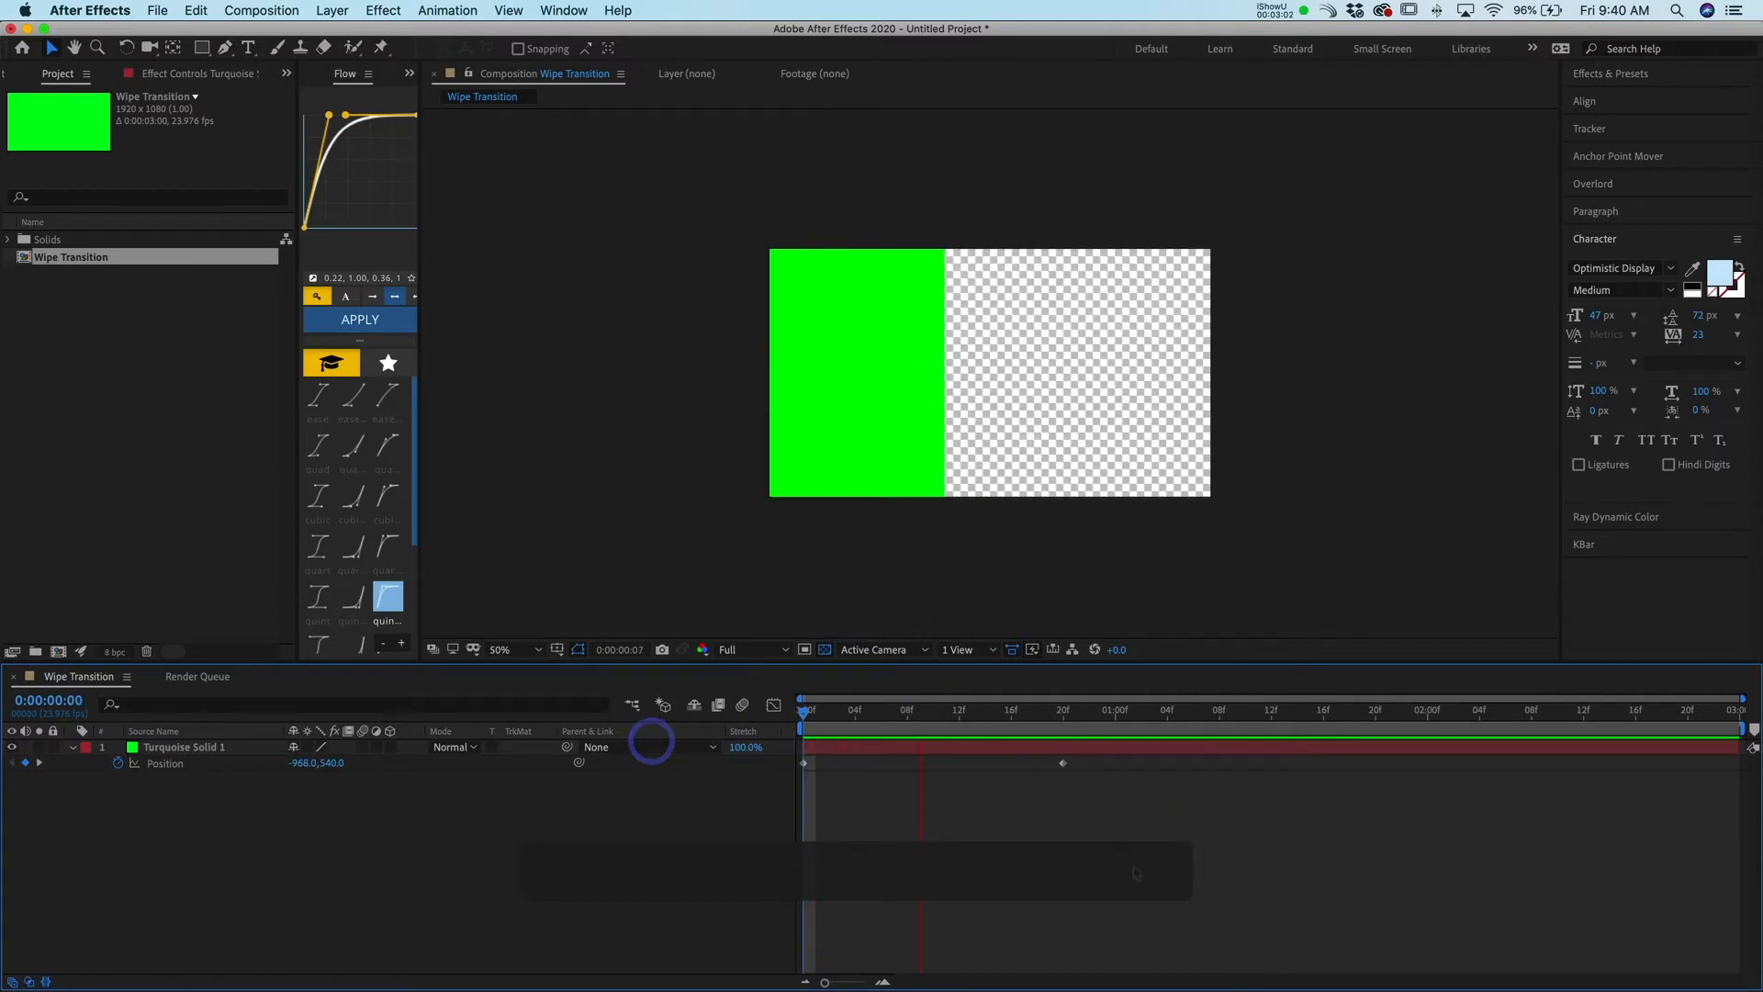
left_click(1101, 713)
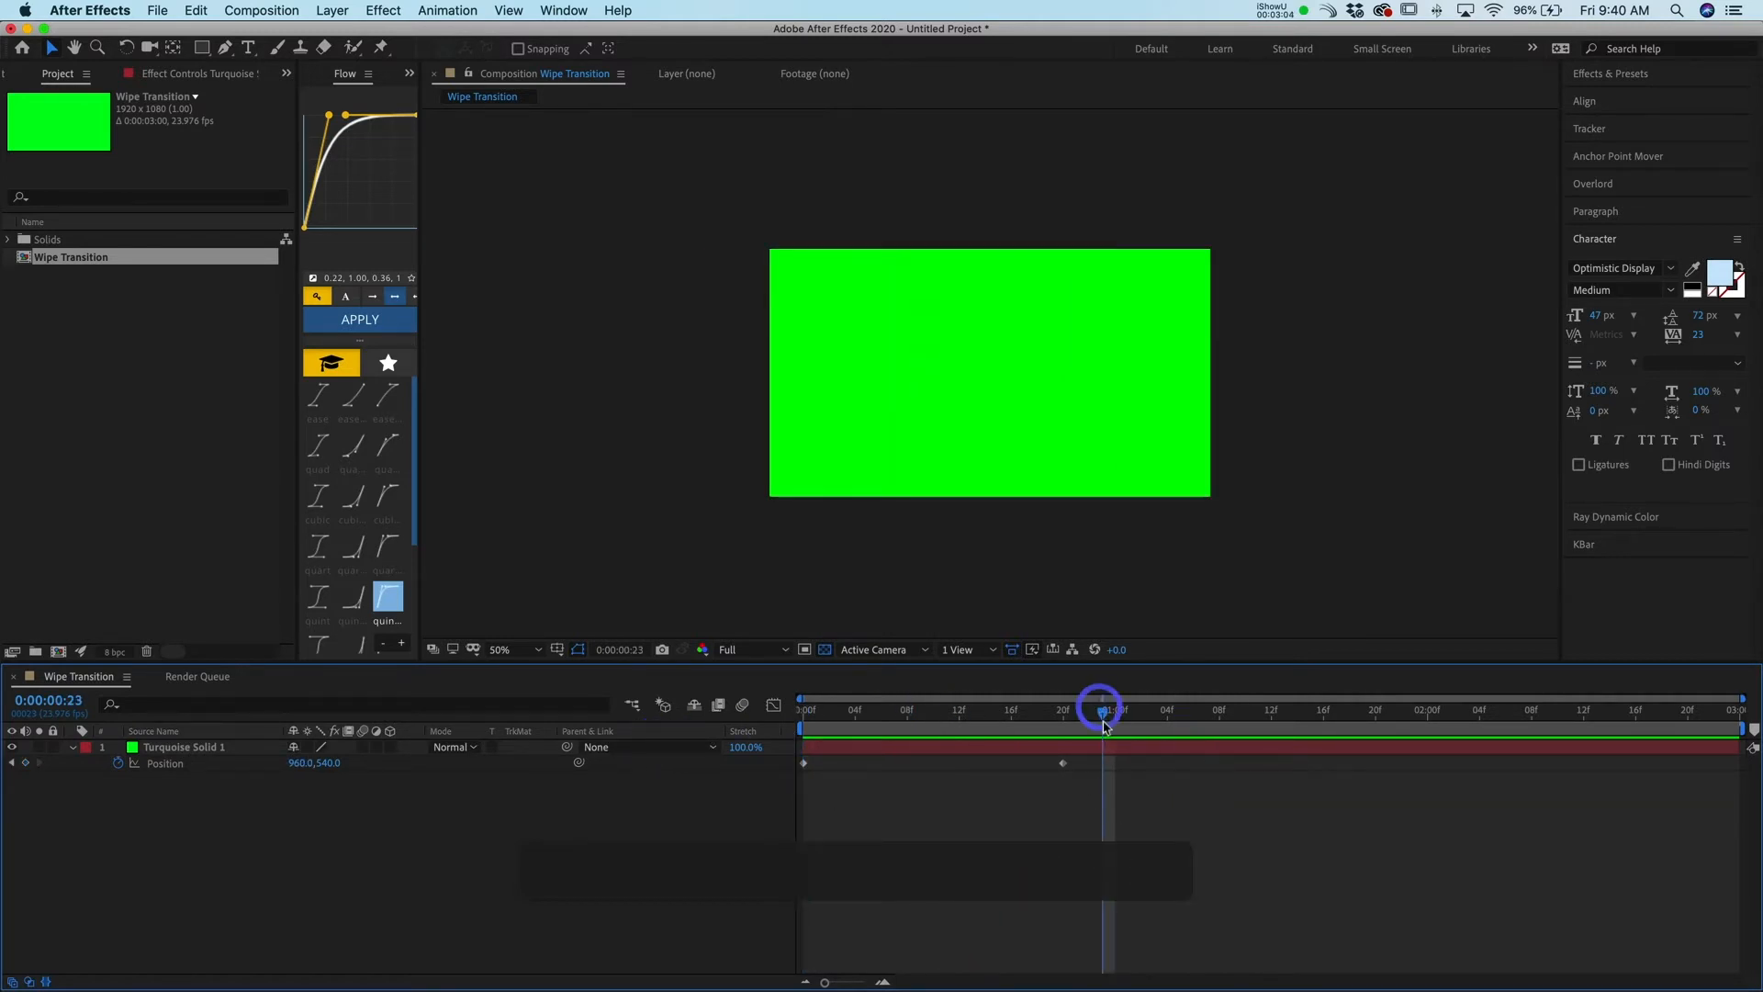
left_click_drag(1105, 783, 760, 761)
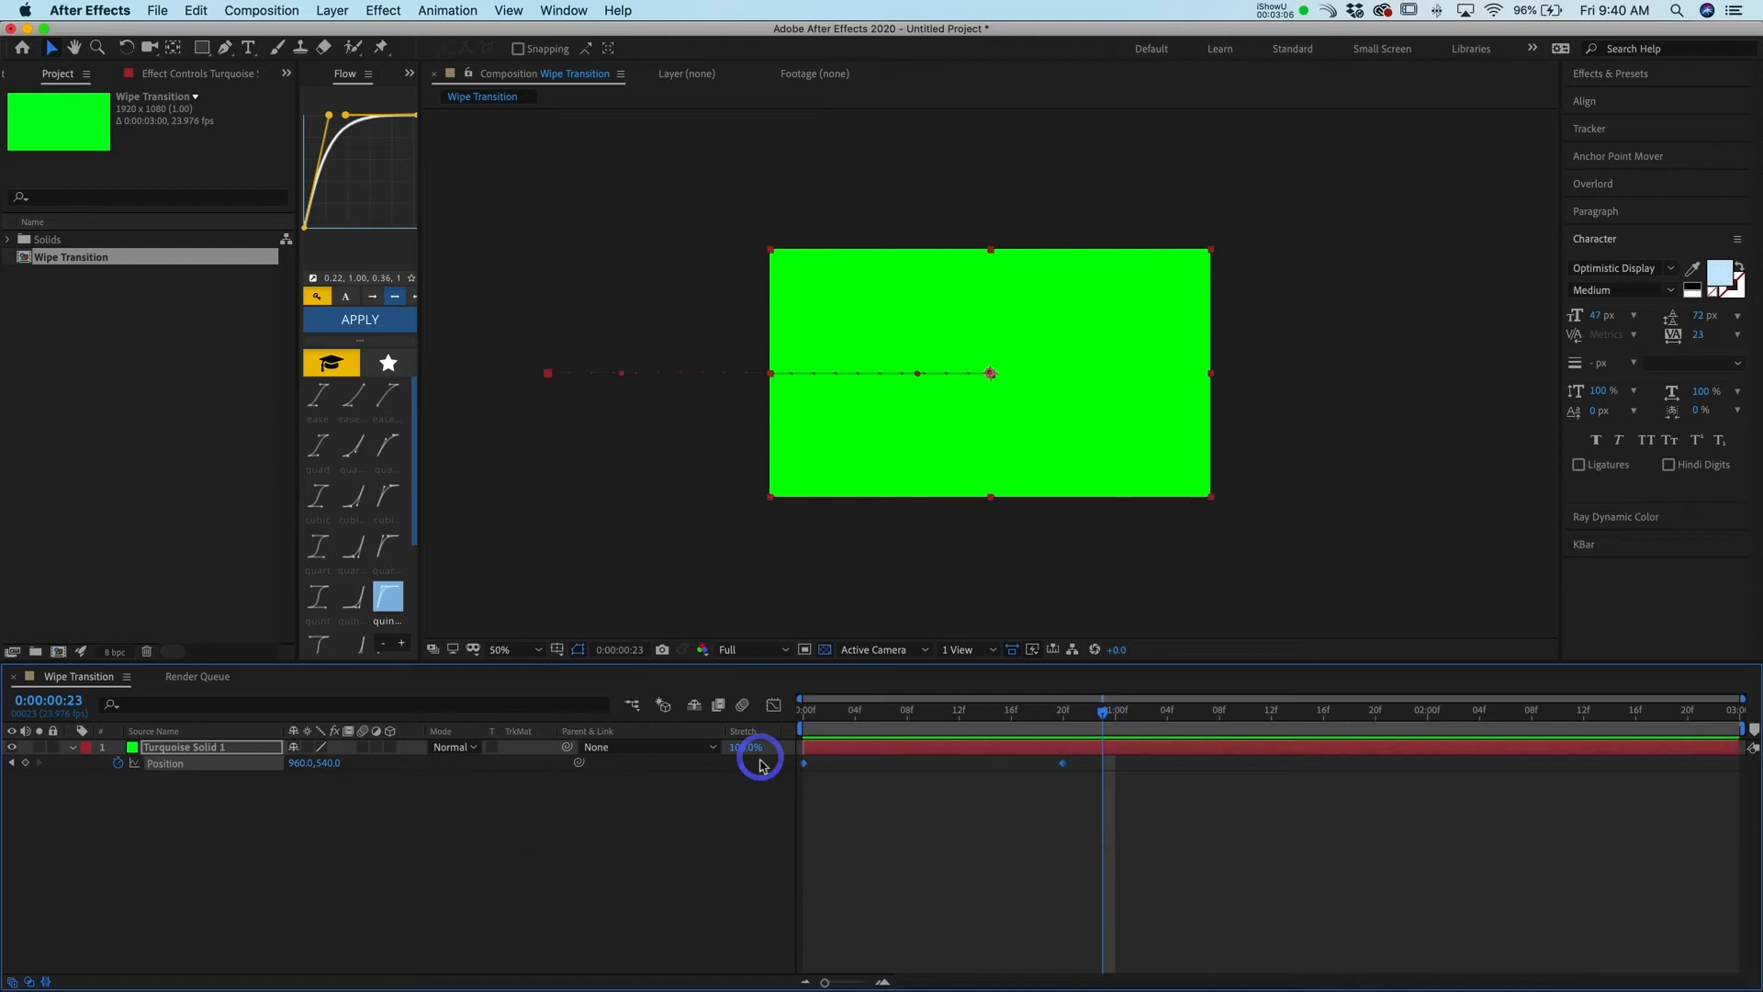
left_click_drag(423, 381, 584, 395)
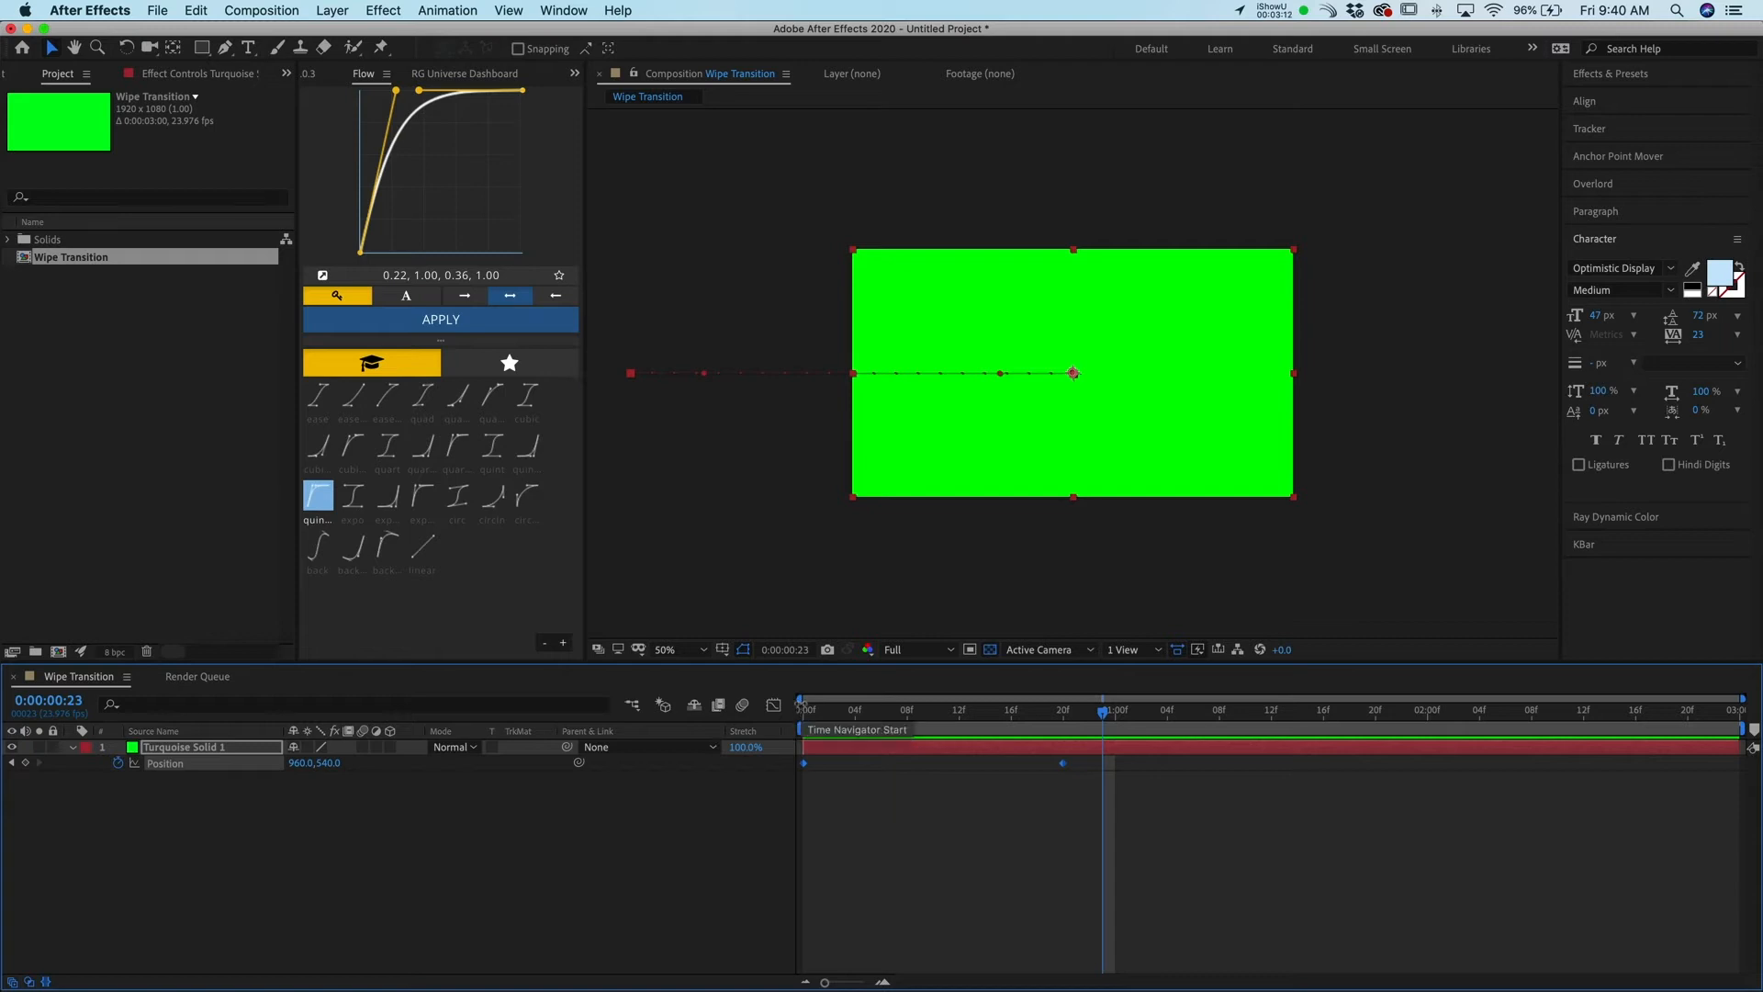
left_click(774, 707)
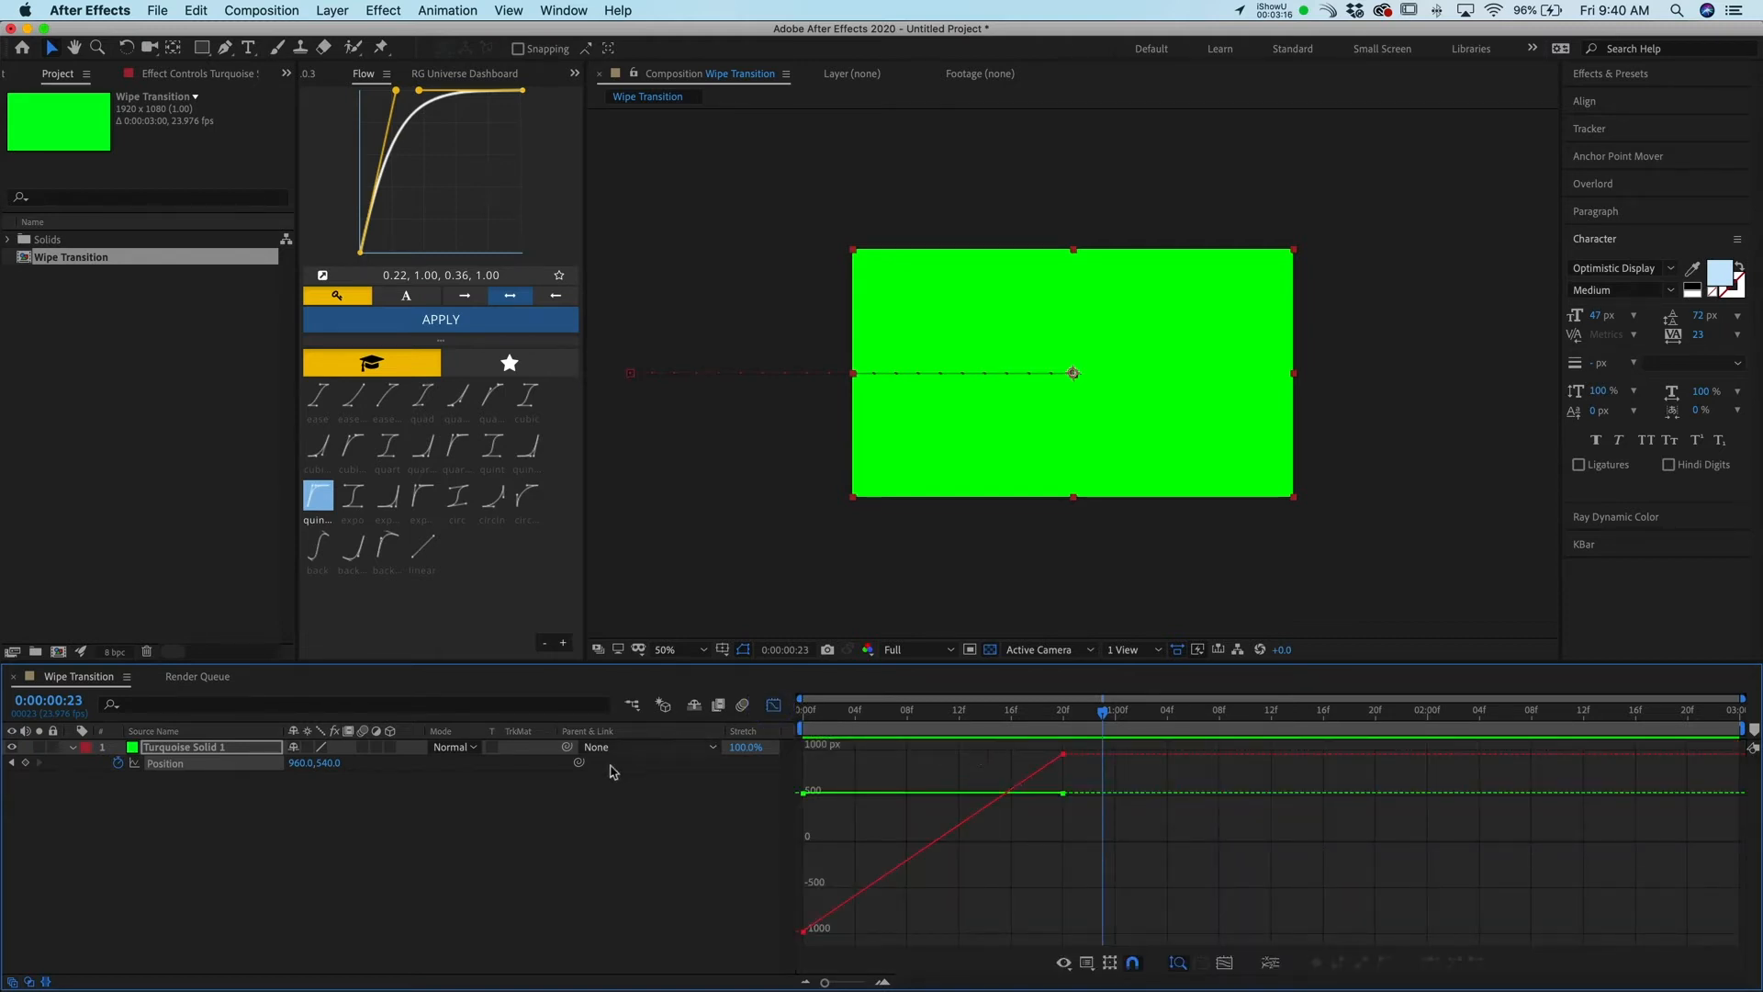
left_click(774, 708)
Select both Position keyframes, apply Easy Ease, and preview from the start
left_click(876, 778)
left_click_drag(875, 778, 777, 753)
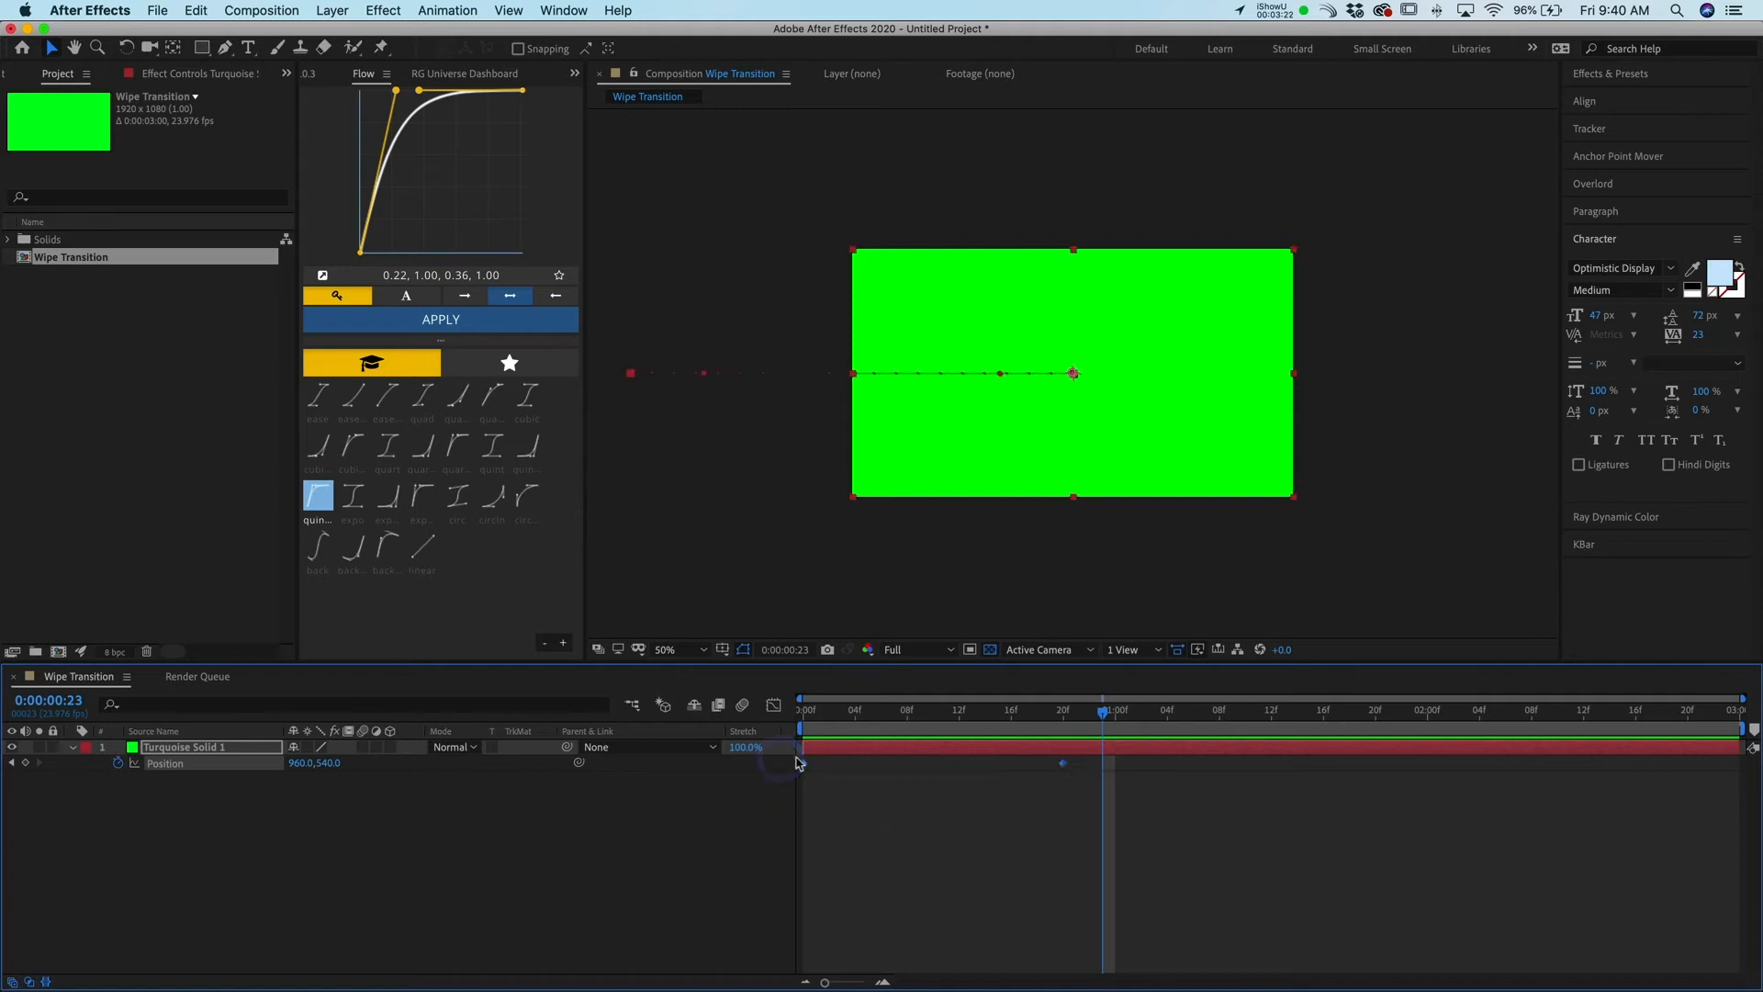
key("F9")
left_click_drag(874, 708, 761, 739)
key("space")
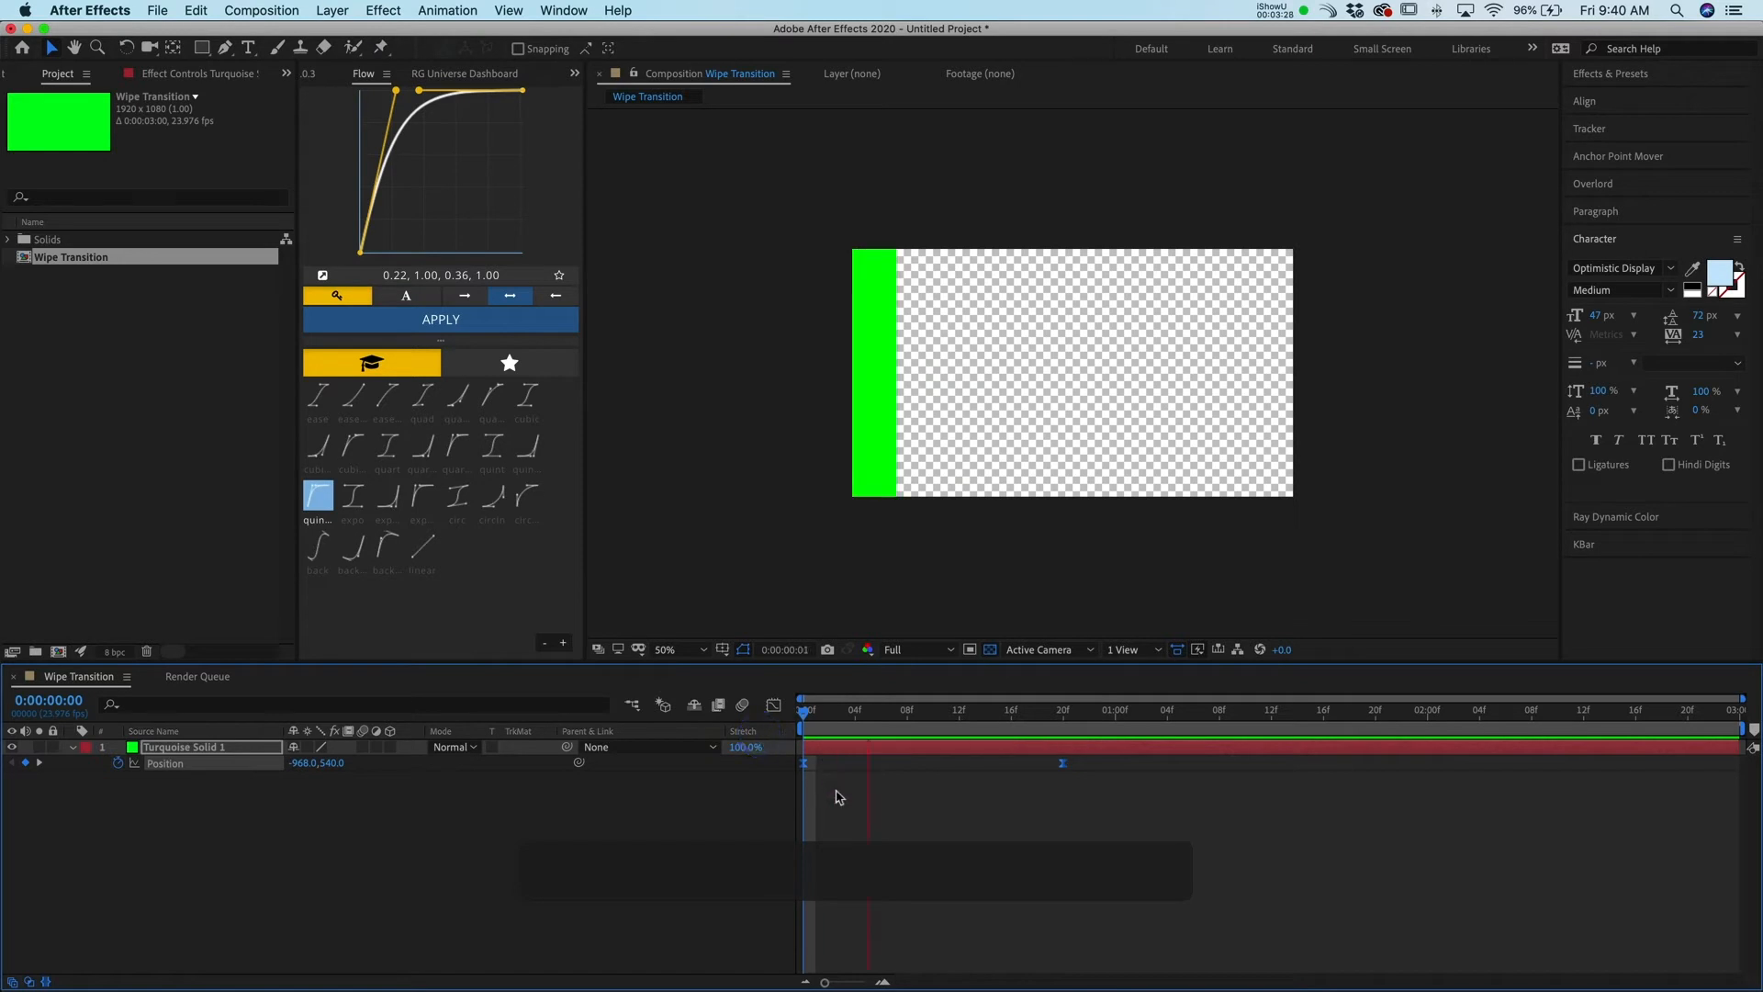
Select both Position keyframes of the green solid and apply the Flow "expo" easing curve to them
left_click(732, 728)
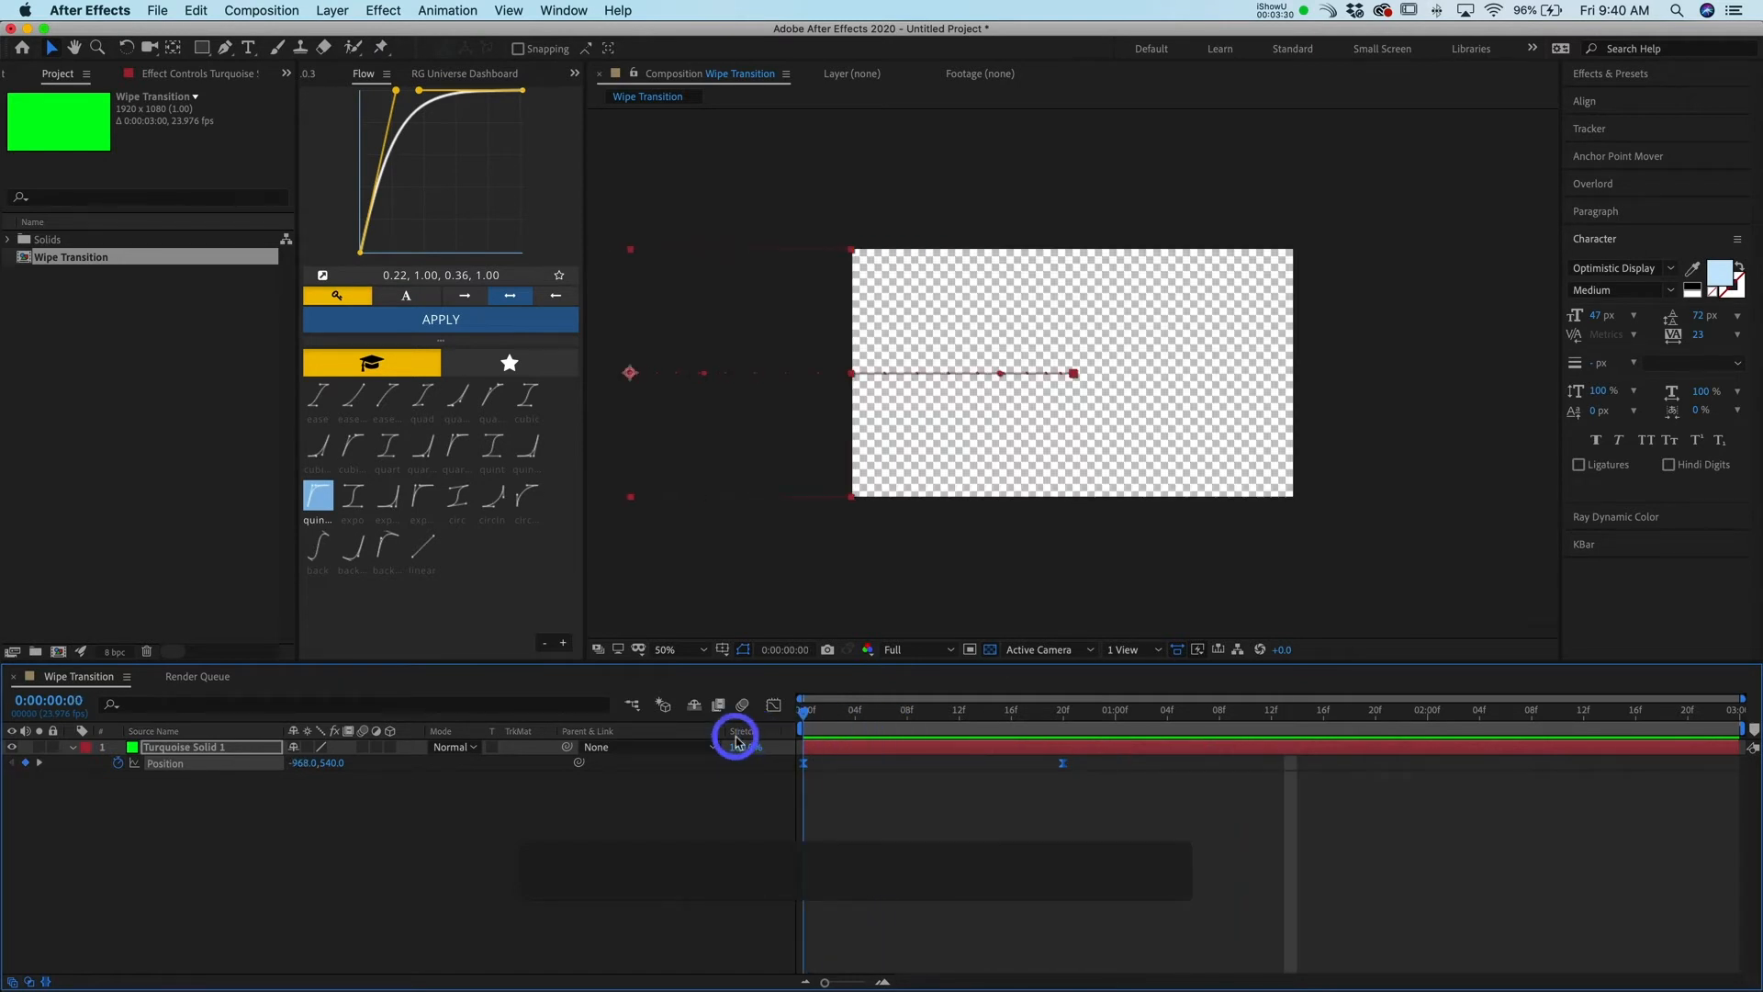
left_click_drag(1182, 839, 810, 757)
left_click(352, 500)
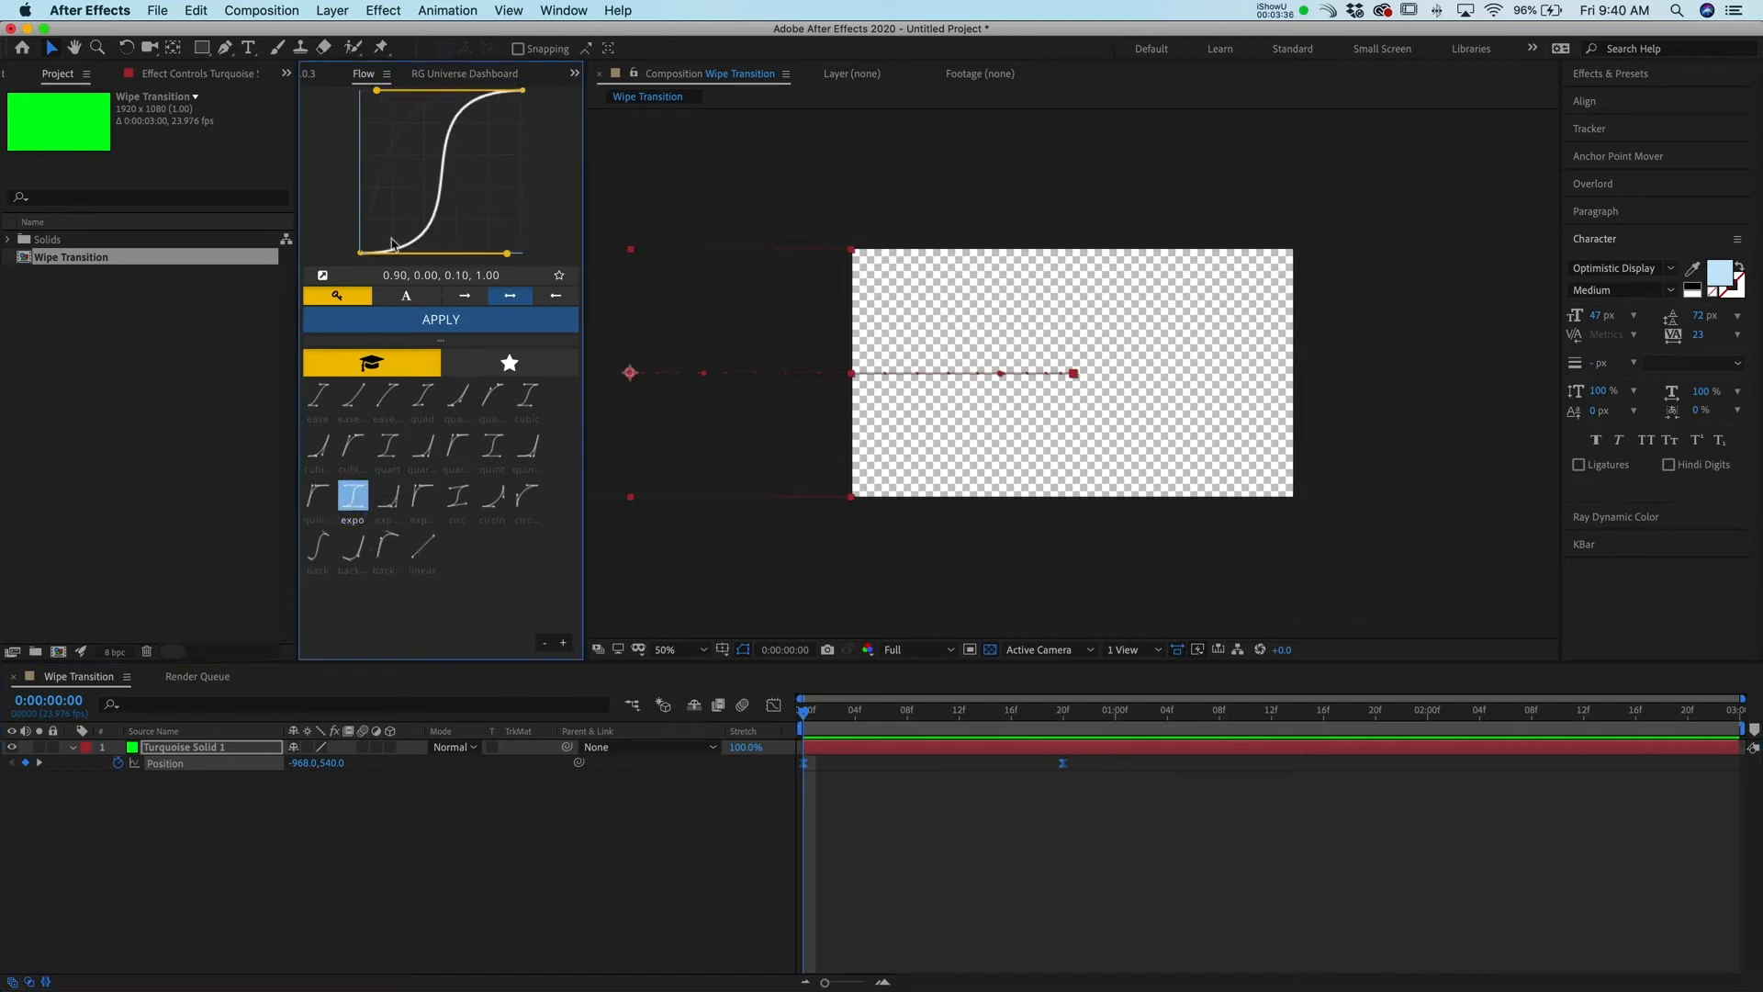
left_click(442, 321)
Preview the eased wipe animation from the start of the composition
left_click(921, 866)
left_click(726, 708)
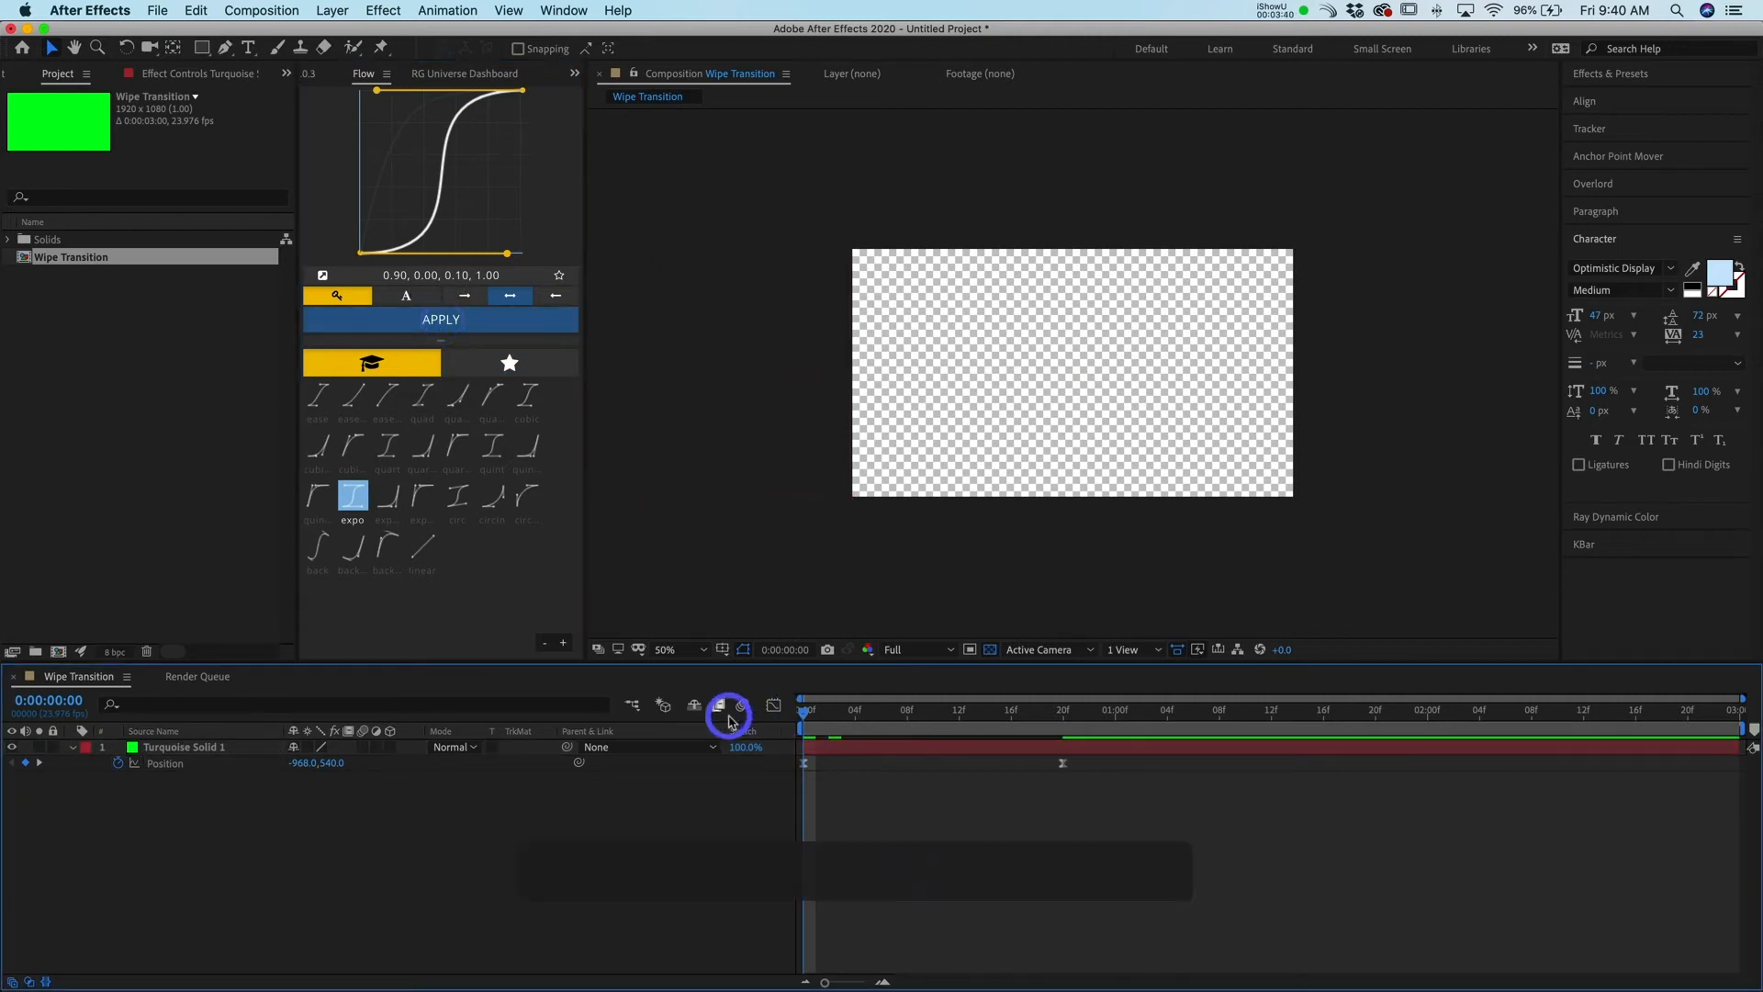
key("space")
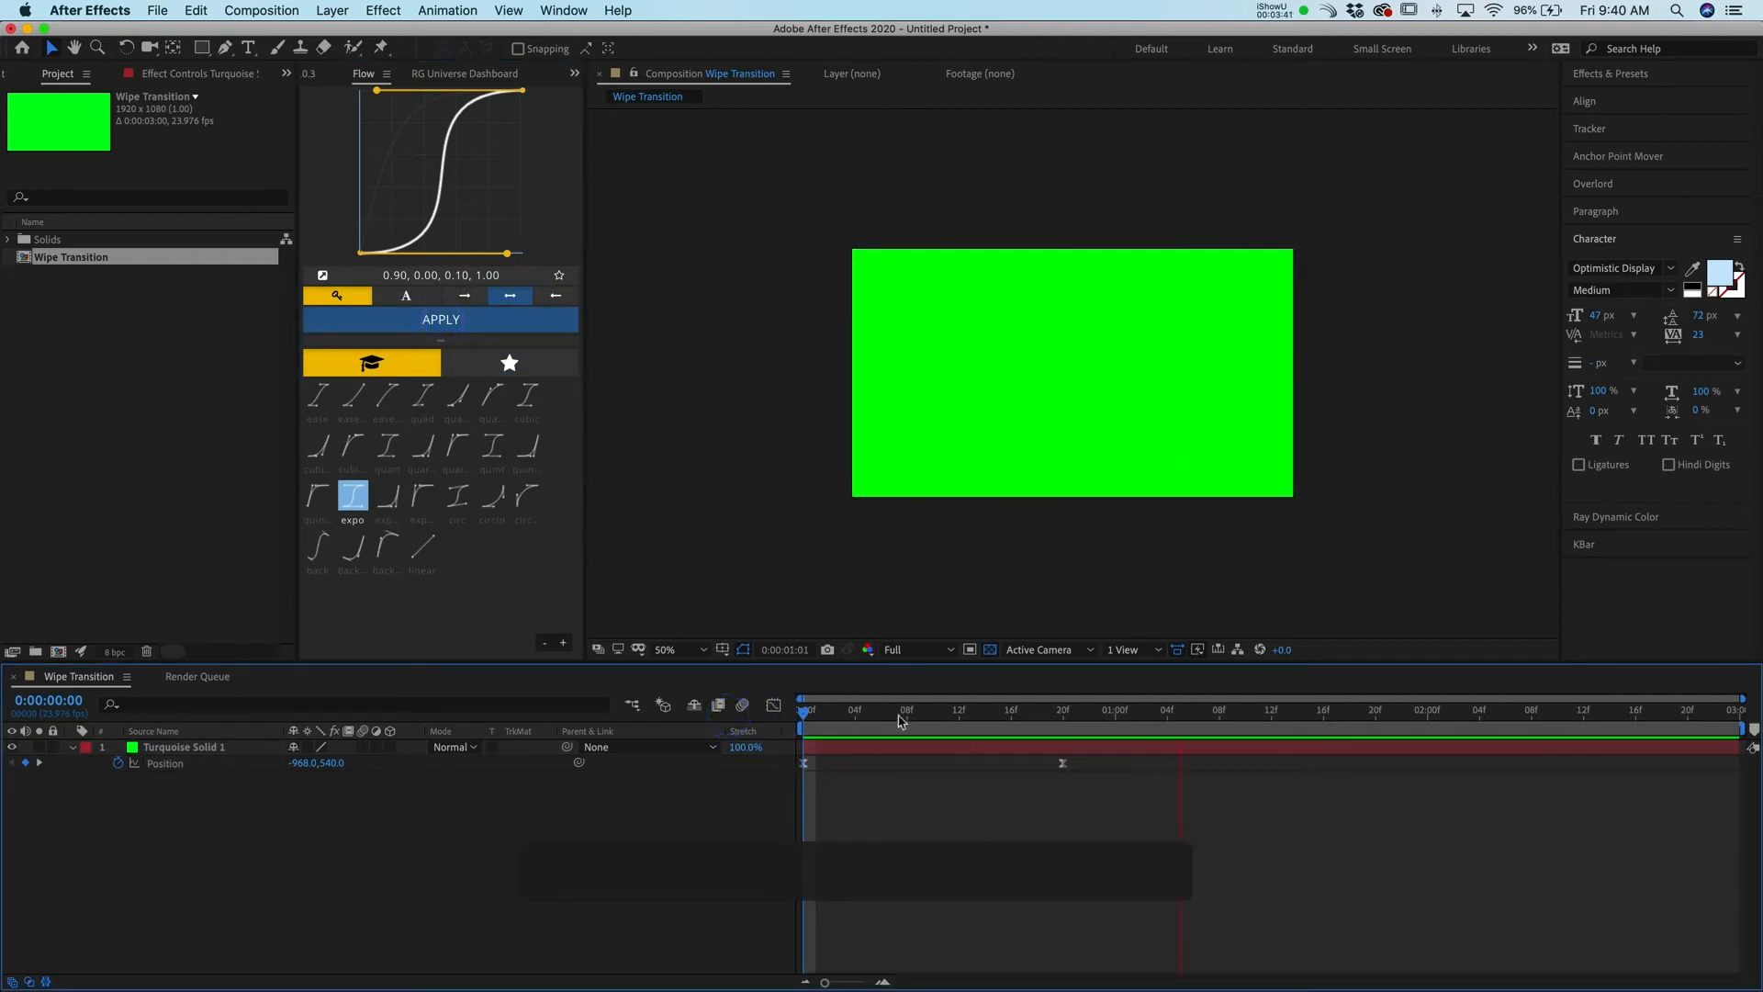
left_click(902, 722)
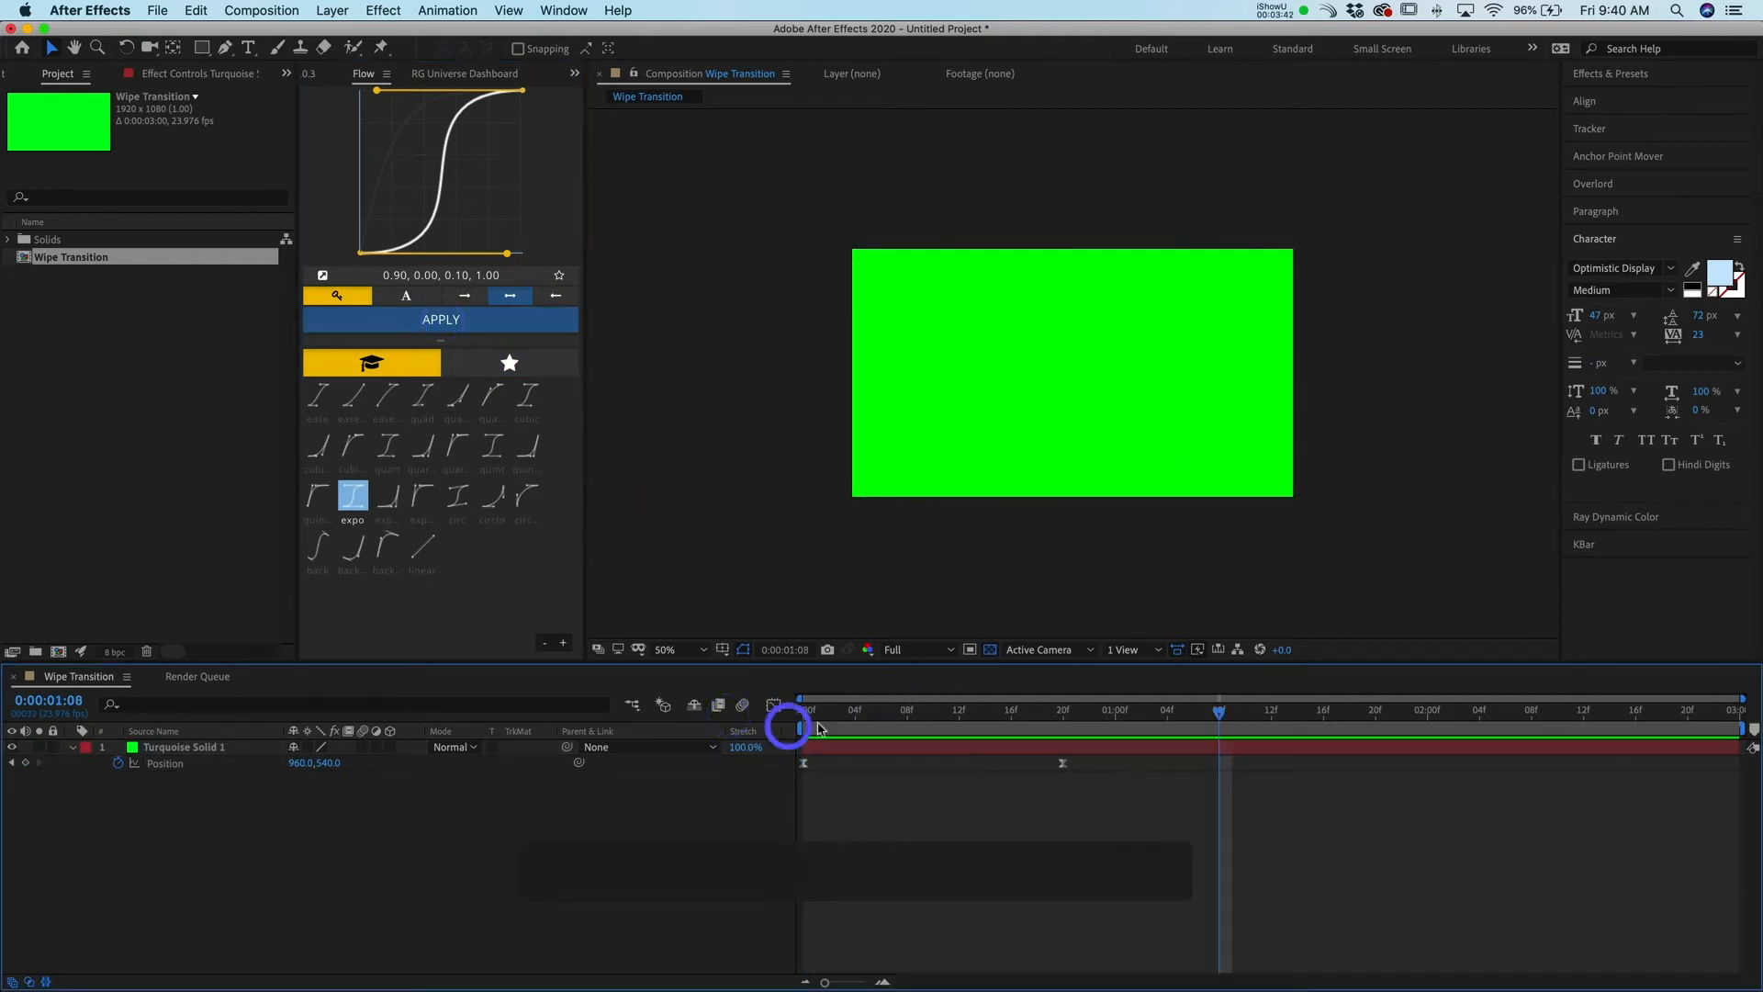
key("space")
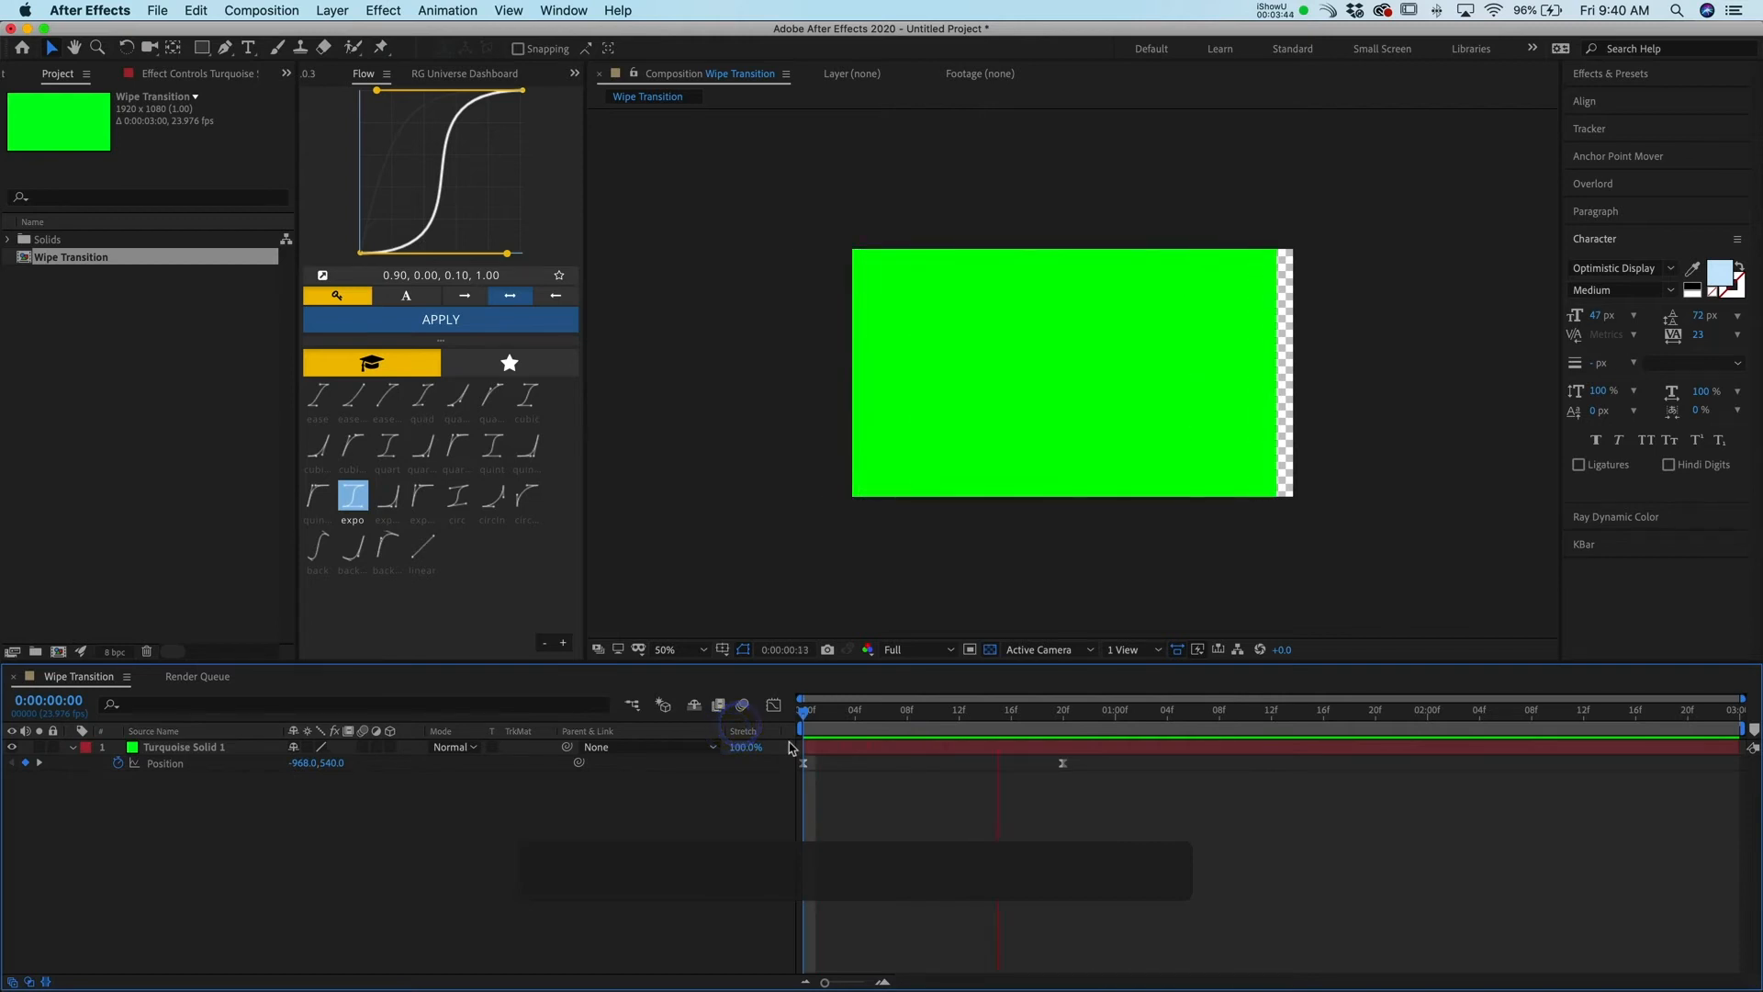
Nudge the second Position keyframe two frames later
left_click_drag(1132, 771, 1011, 768)
key("alt+Right")
key("alt+Right")
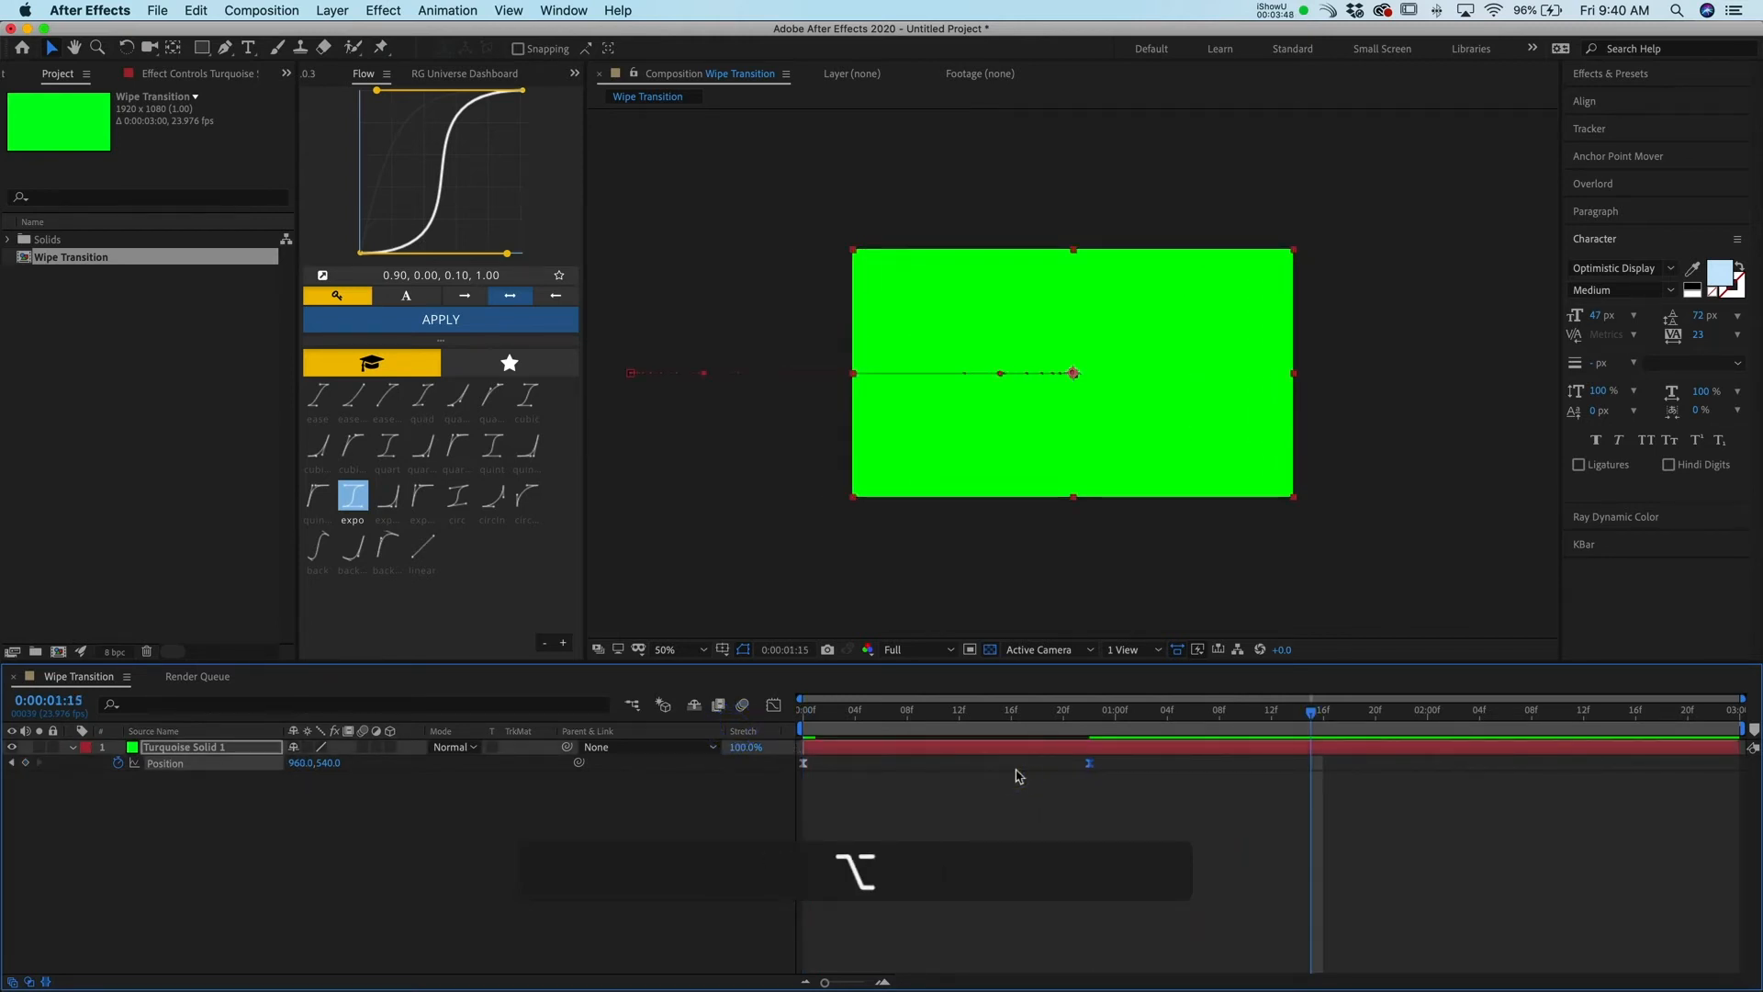
Return to the start and replay the animation to check the new timing
left_click_drag(901, 721, 712, 734)
key("space")
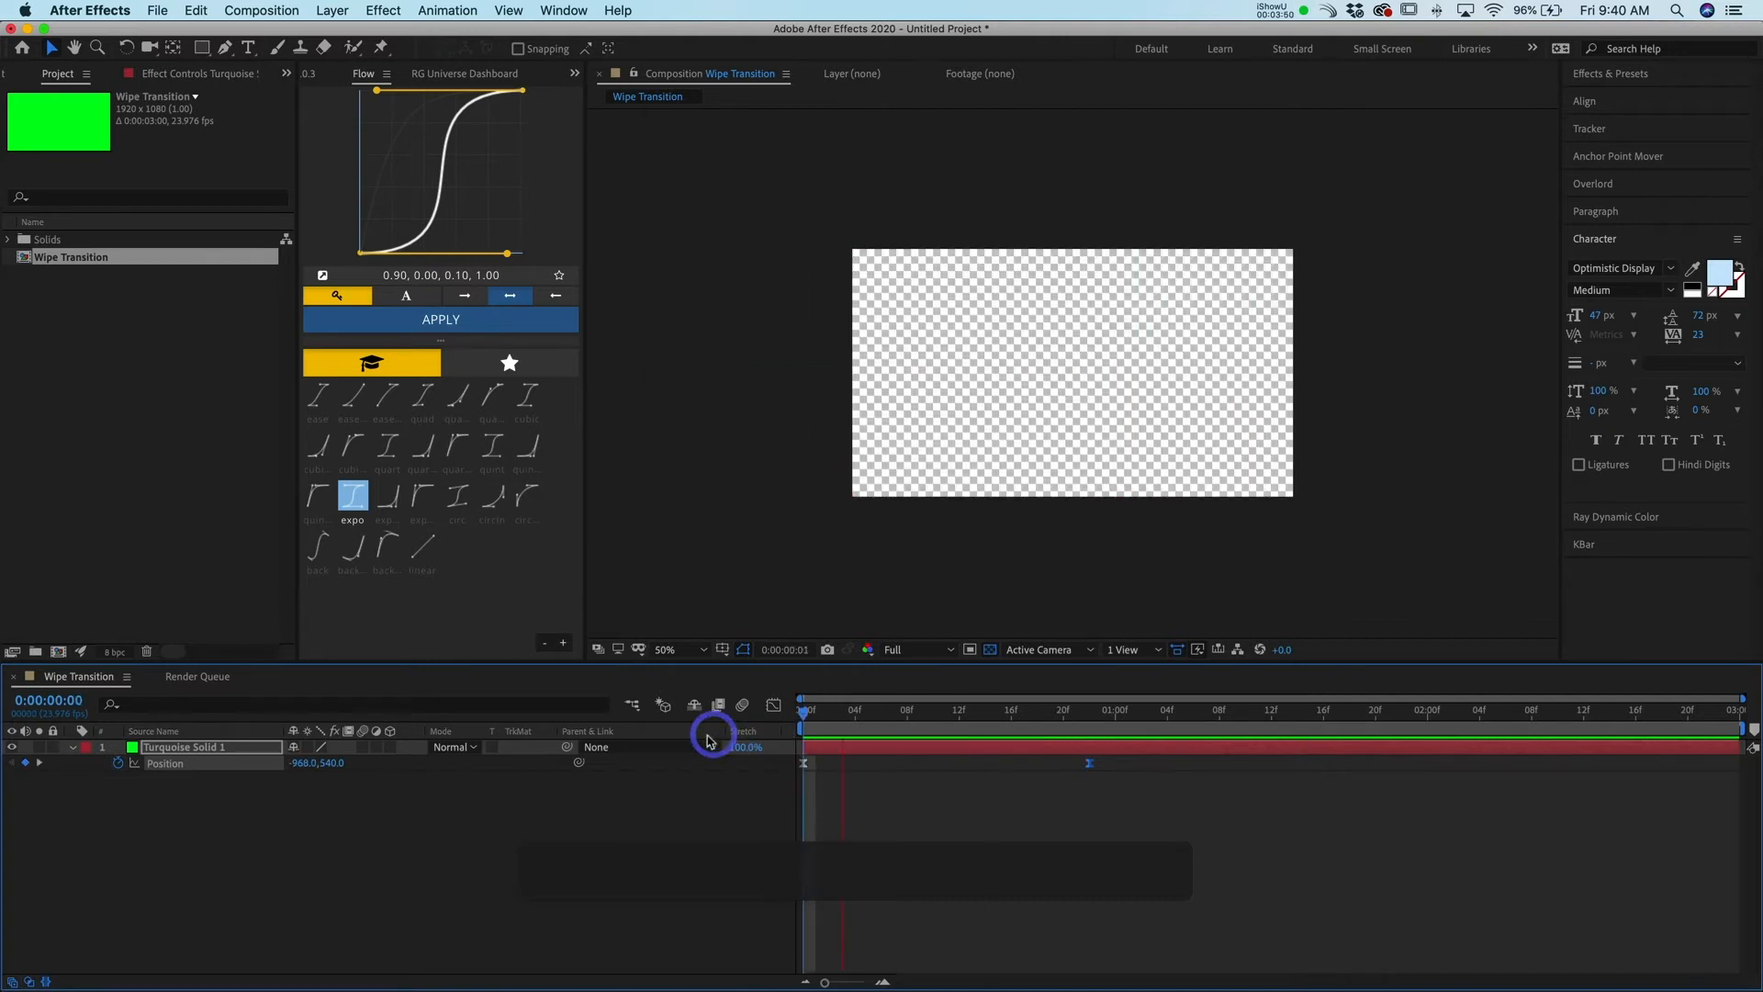
left_click(668, 749)
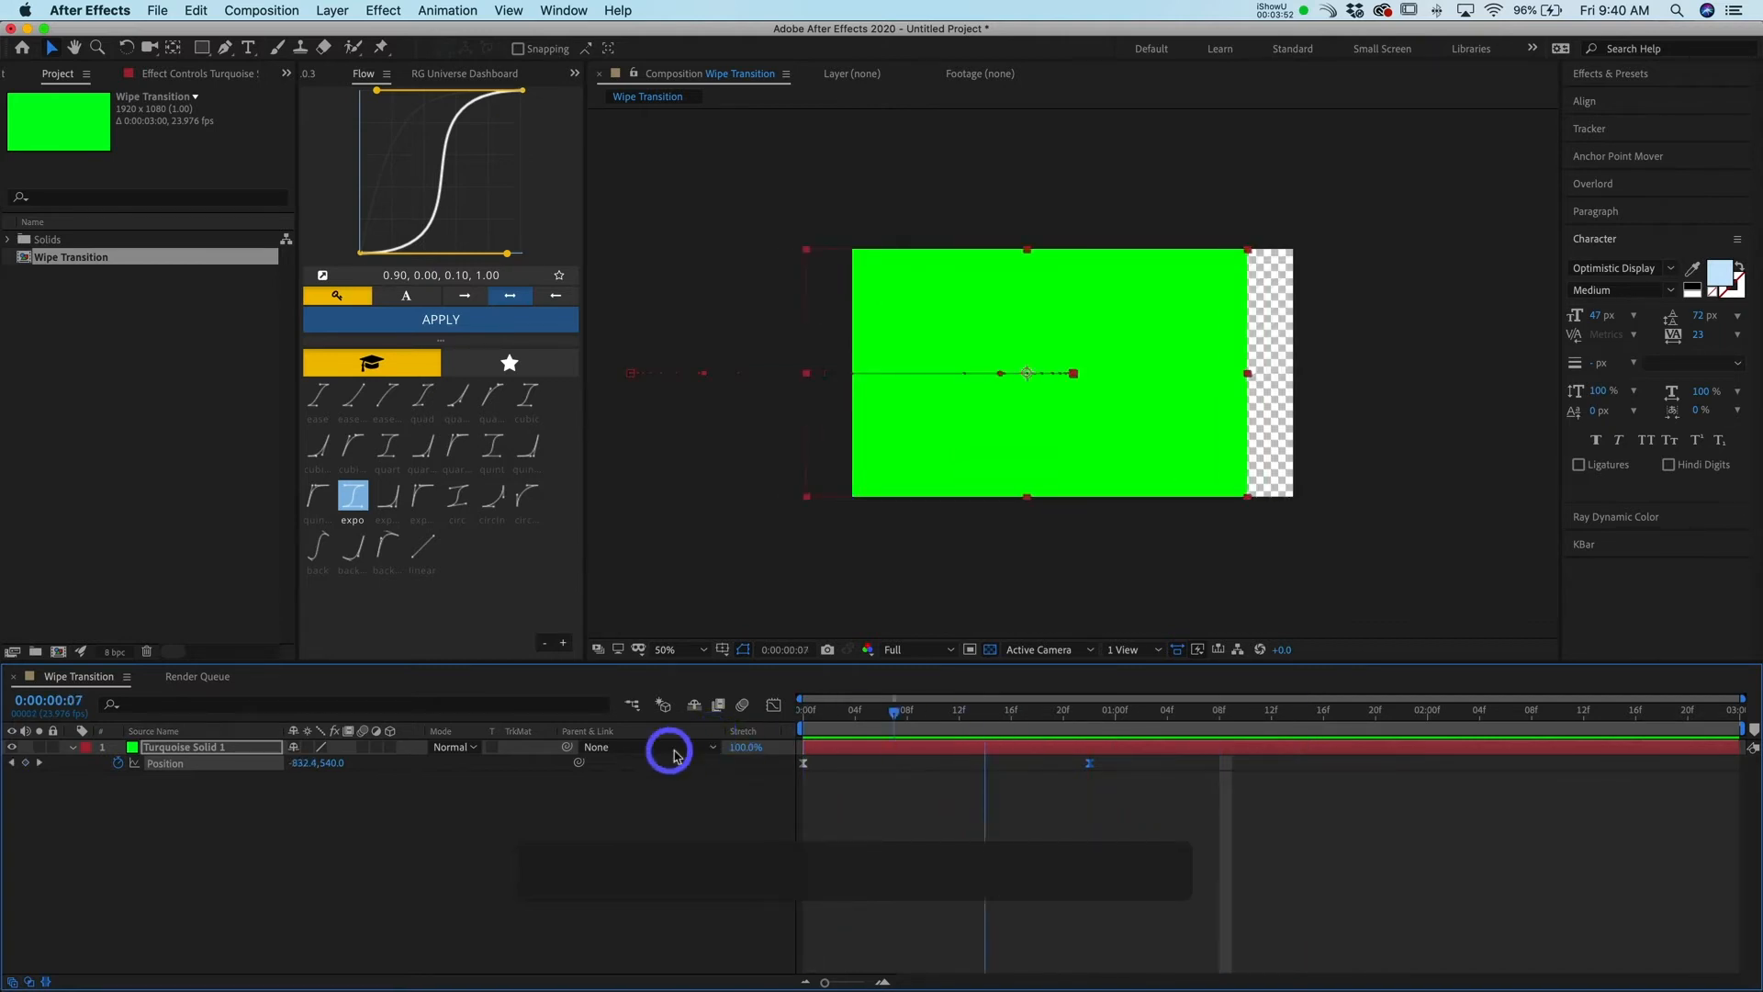
left_click(833, 790)
left_click(836, 746)
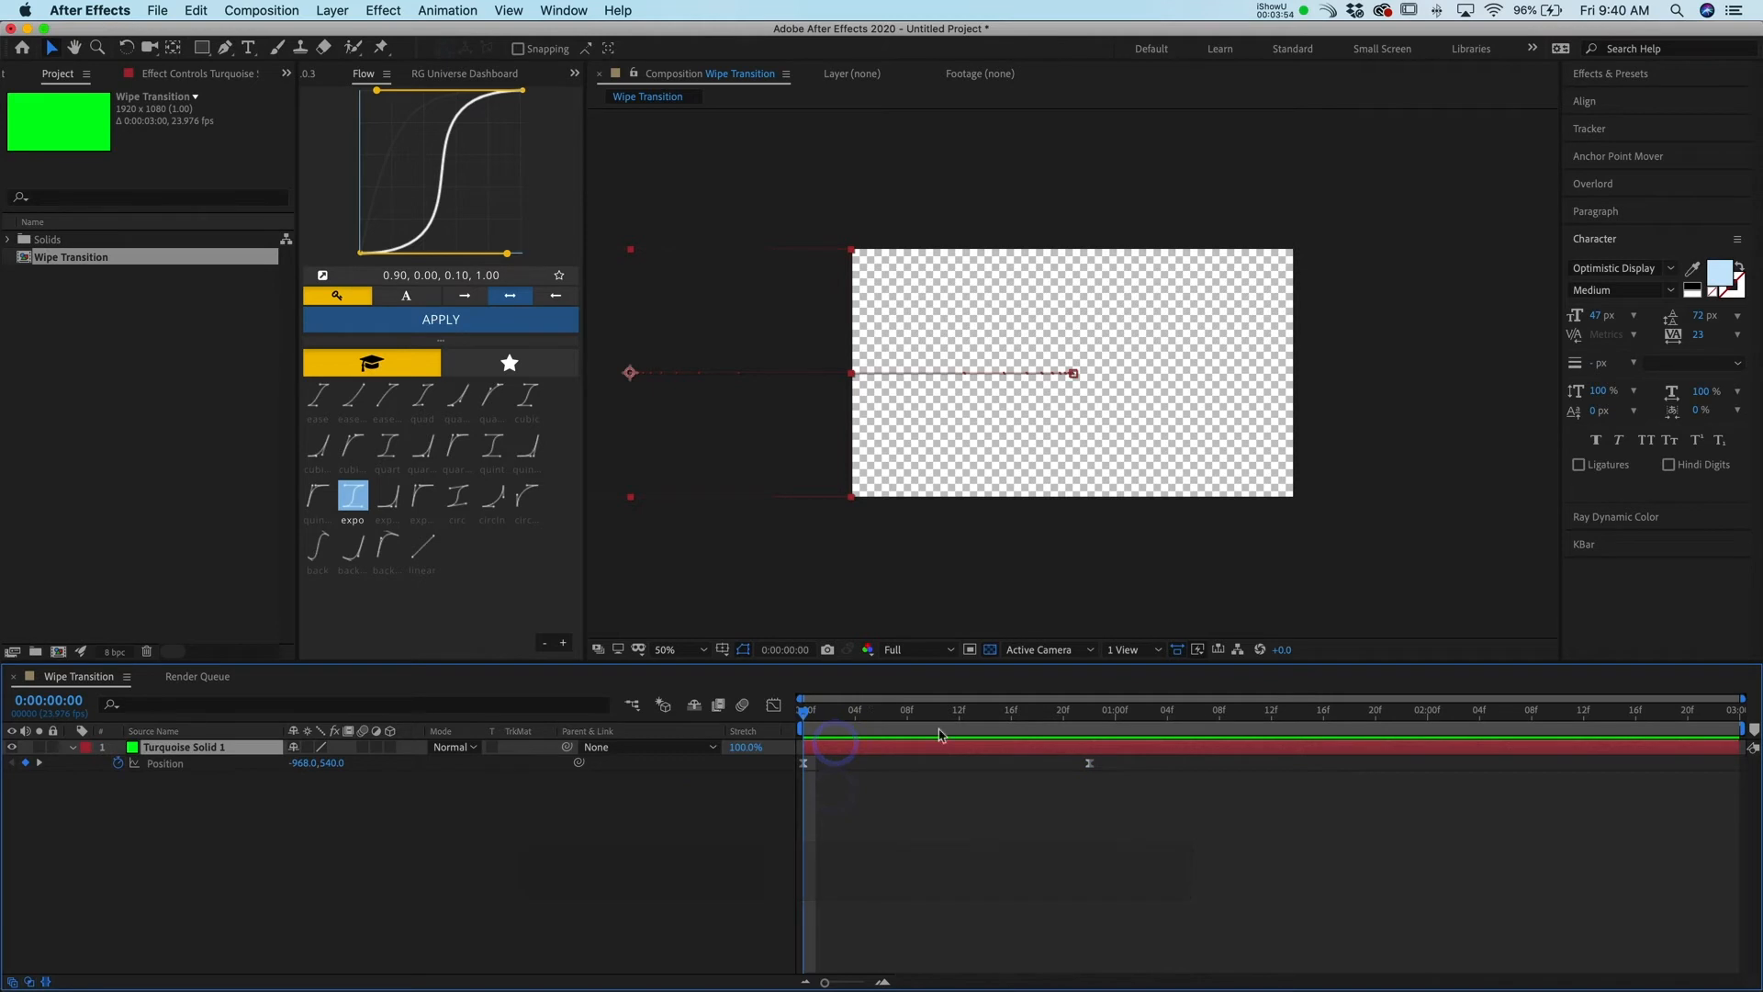
mouse_move(831, 715)
left_mouse_down()
mouse_move(1145, 736)
mouse_move(799, 728)
left_mouse_up()
key("space")
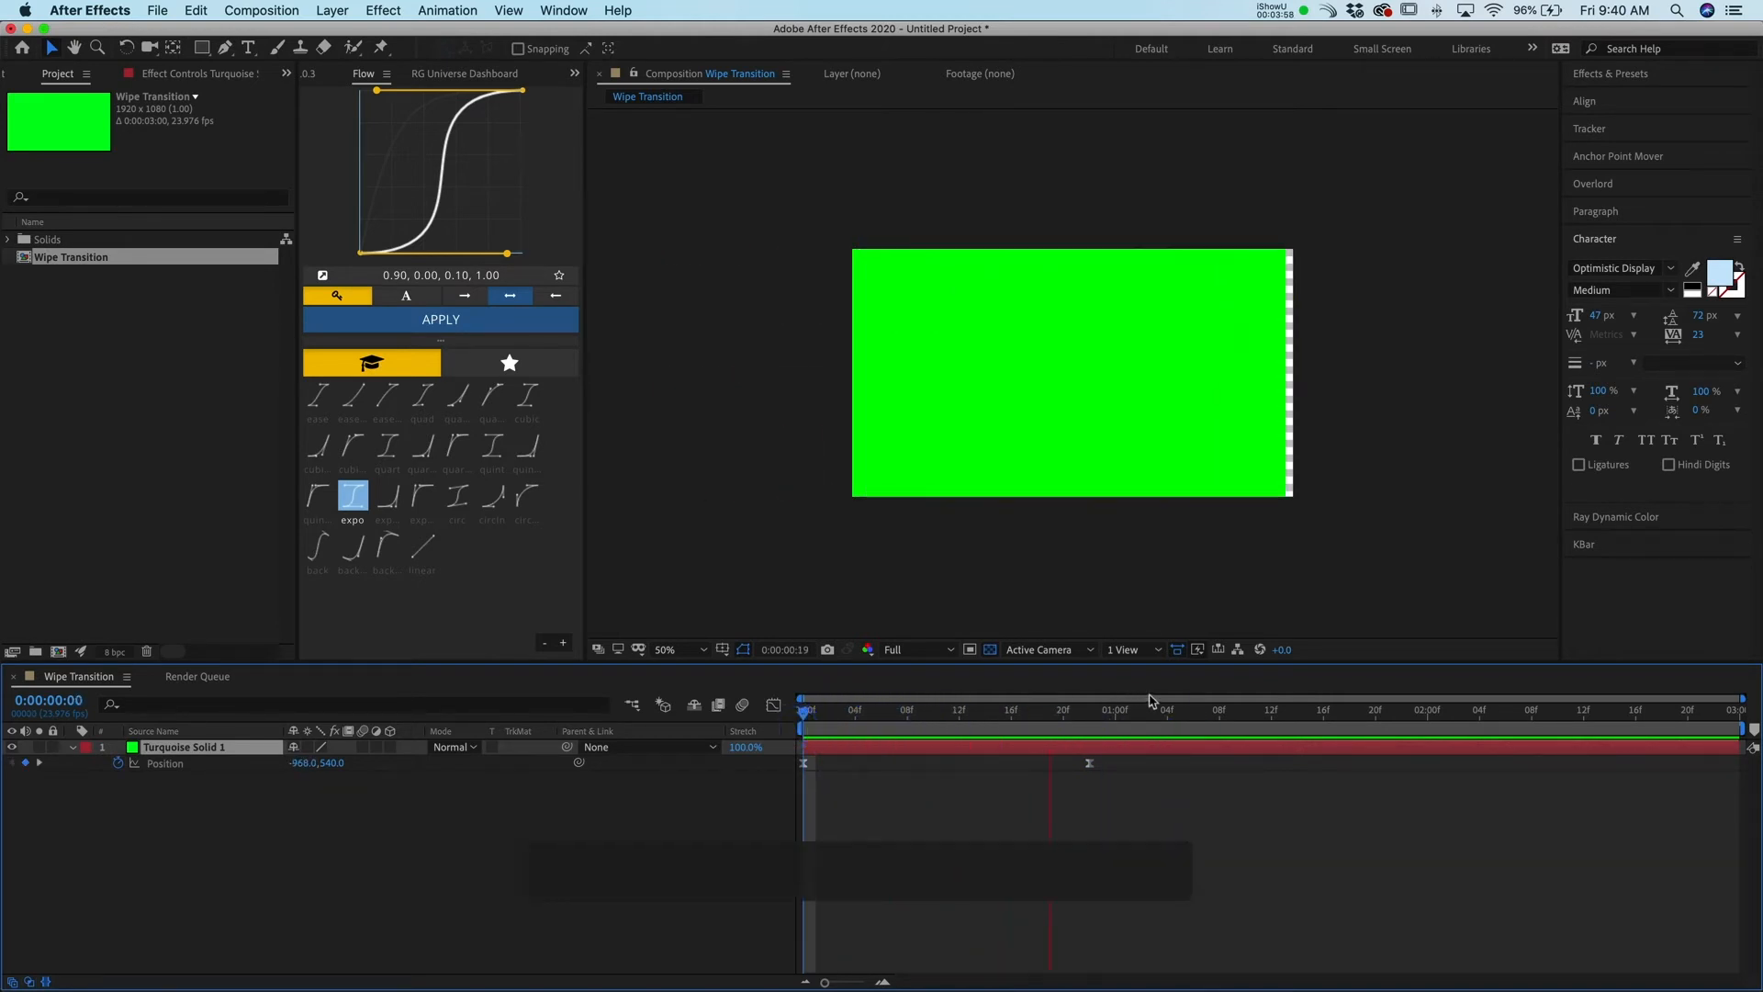
Duplicate the green solid layer
left_click(1015, 750)
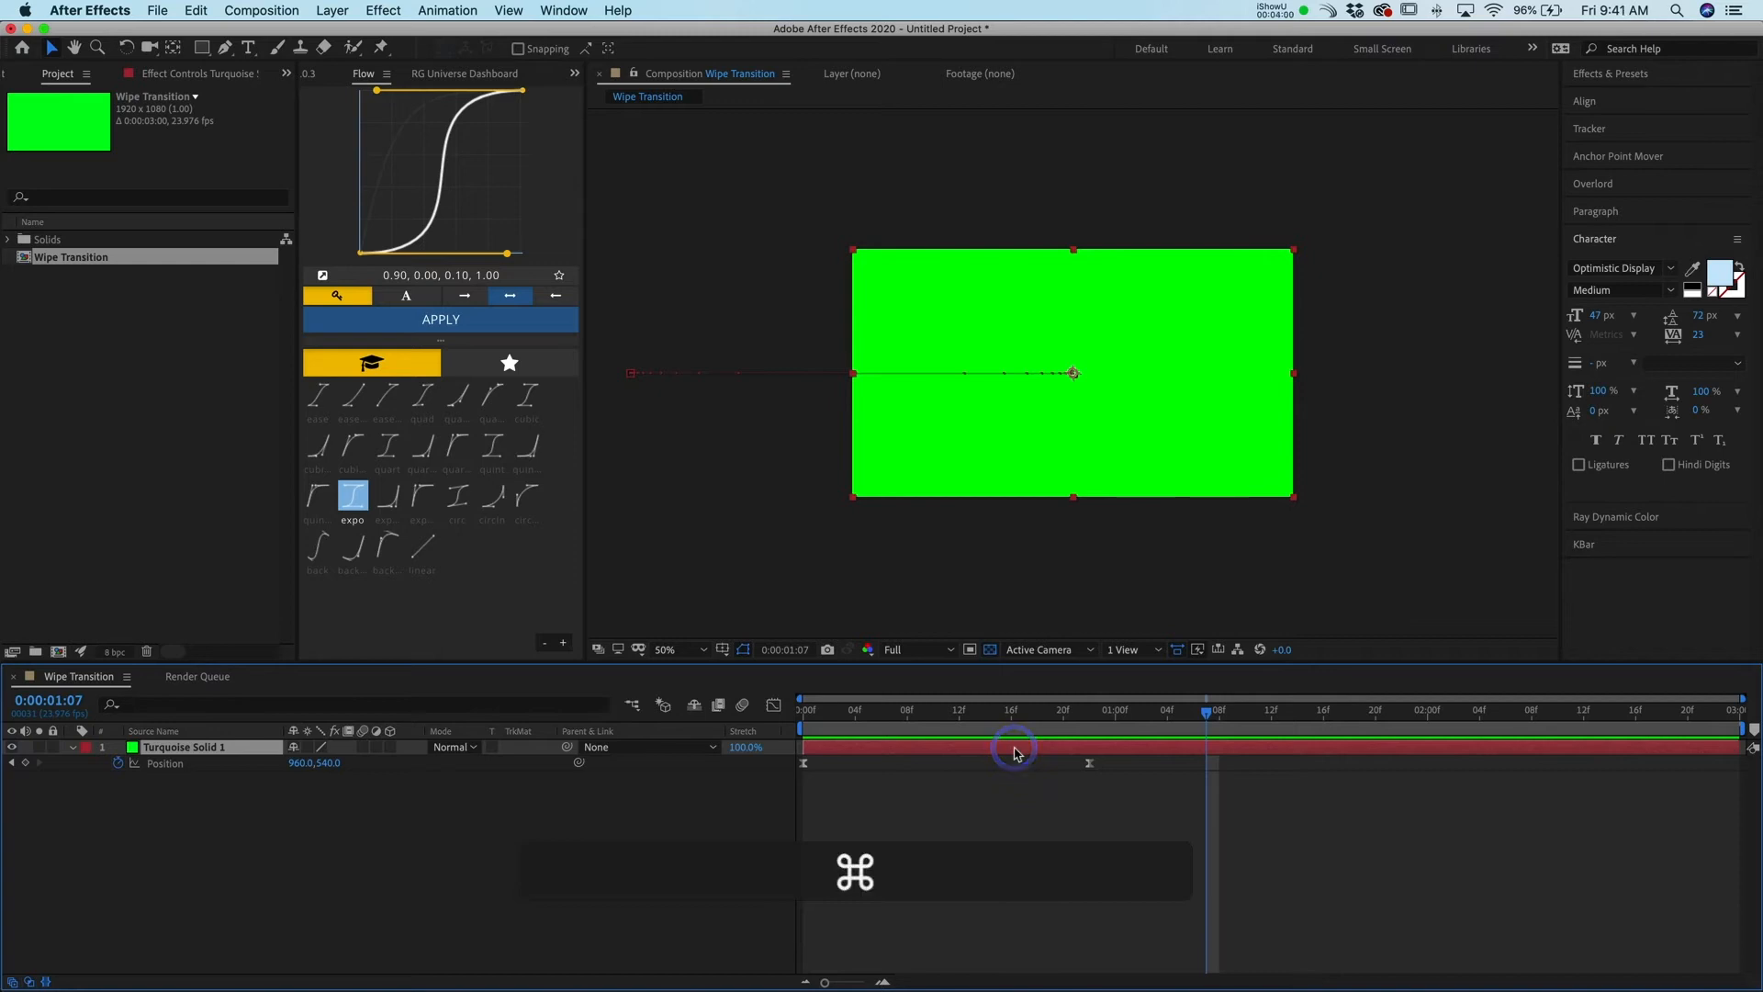
key("super+d")
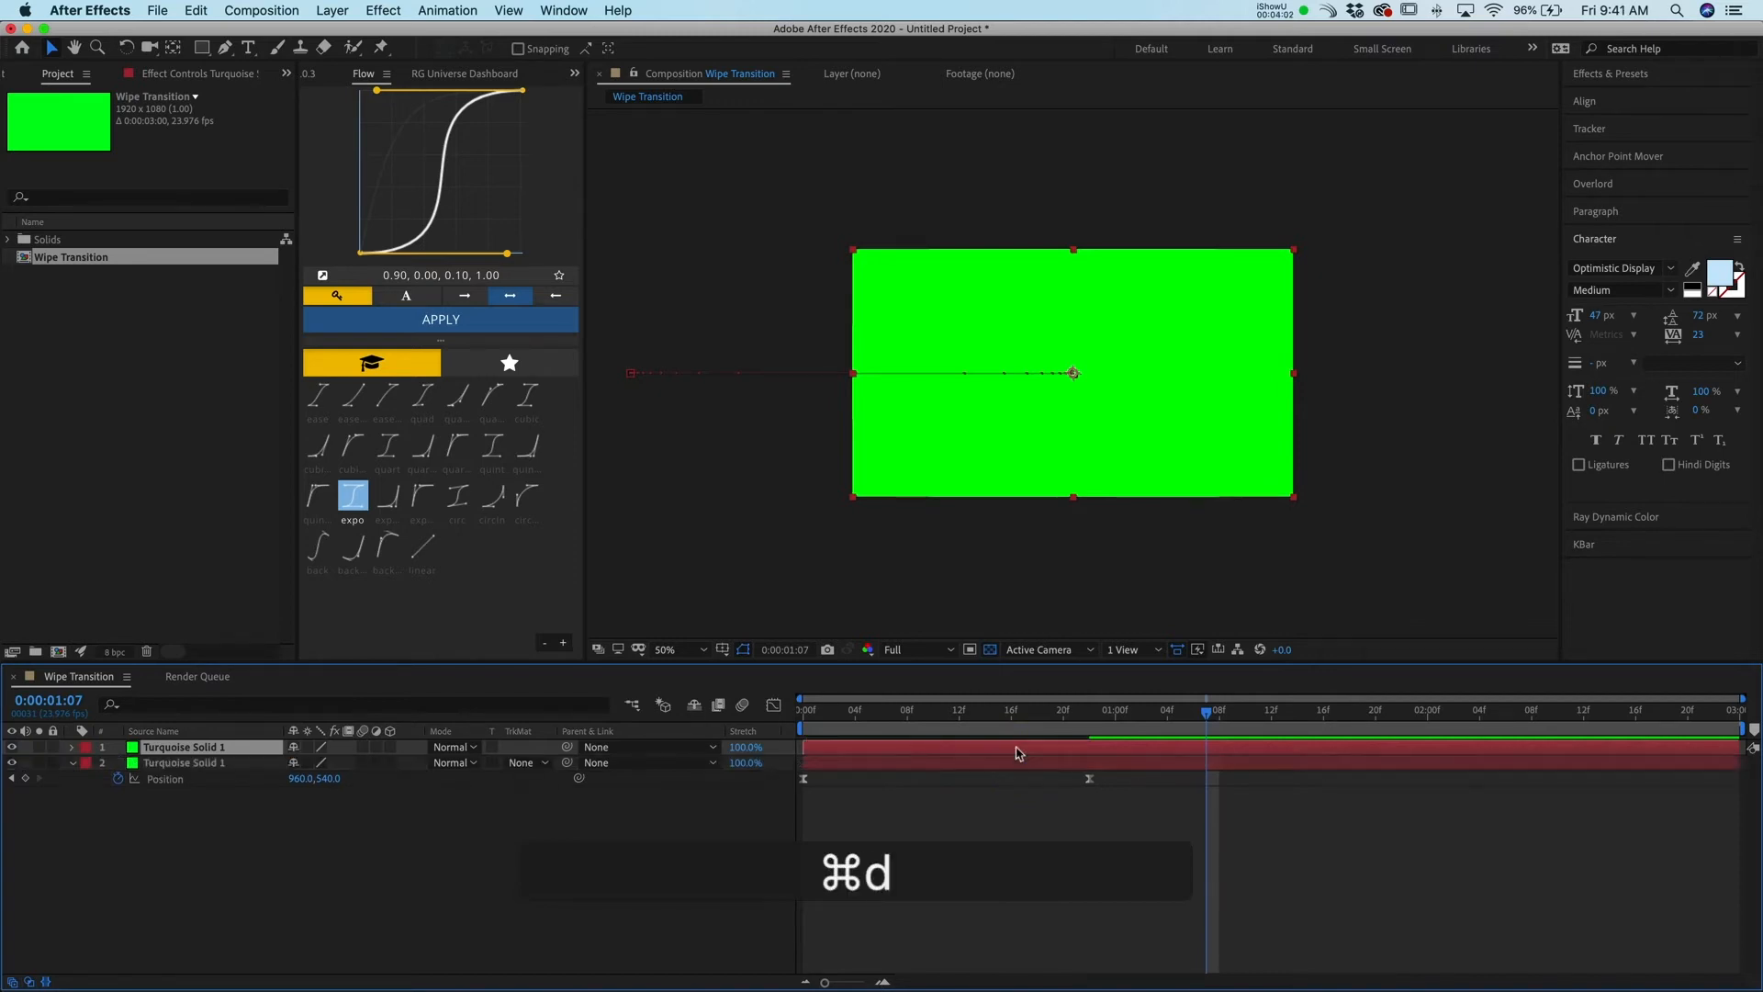
left_click_drag(1162, 719, 1027, 717)
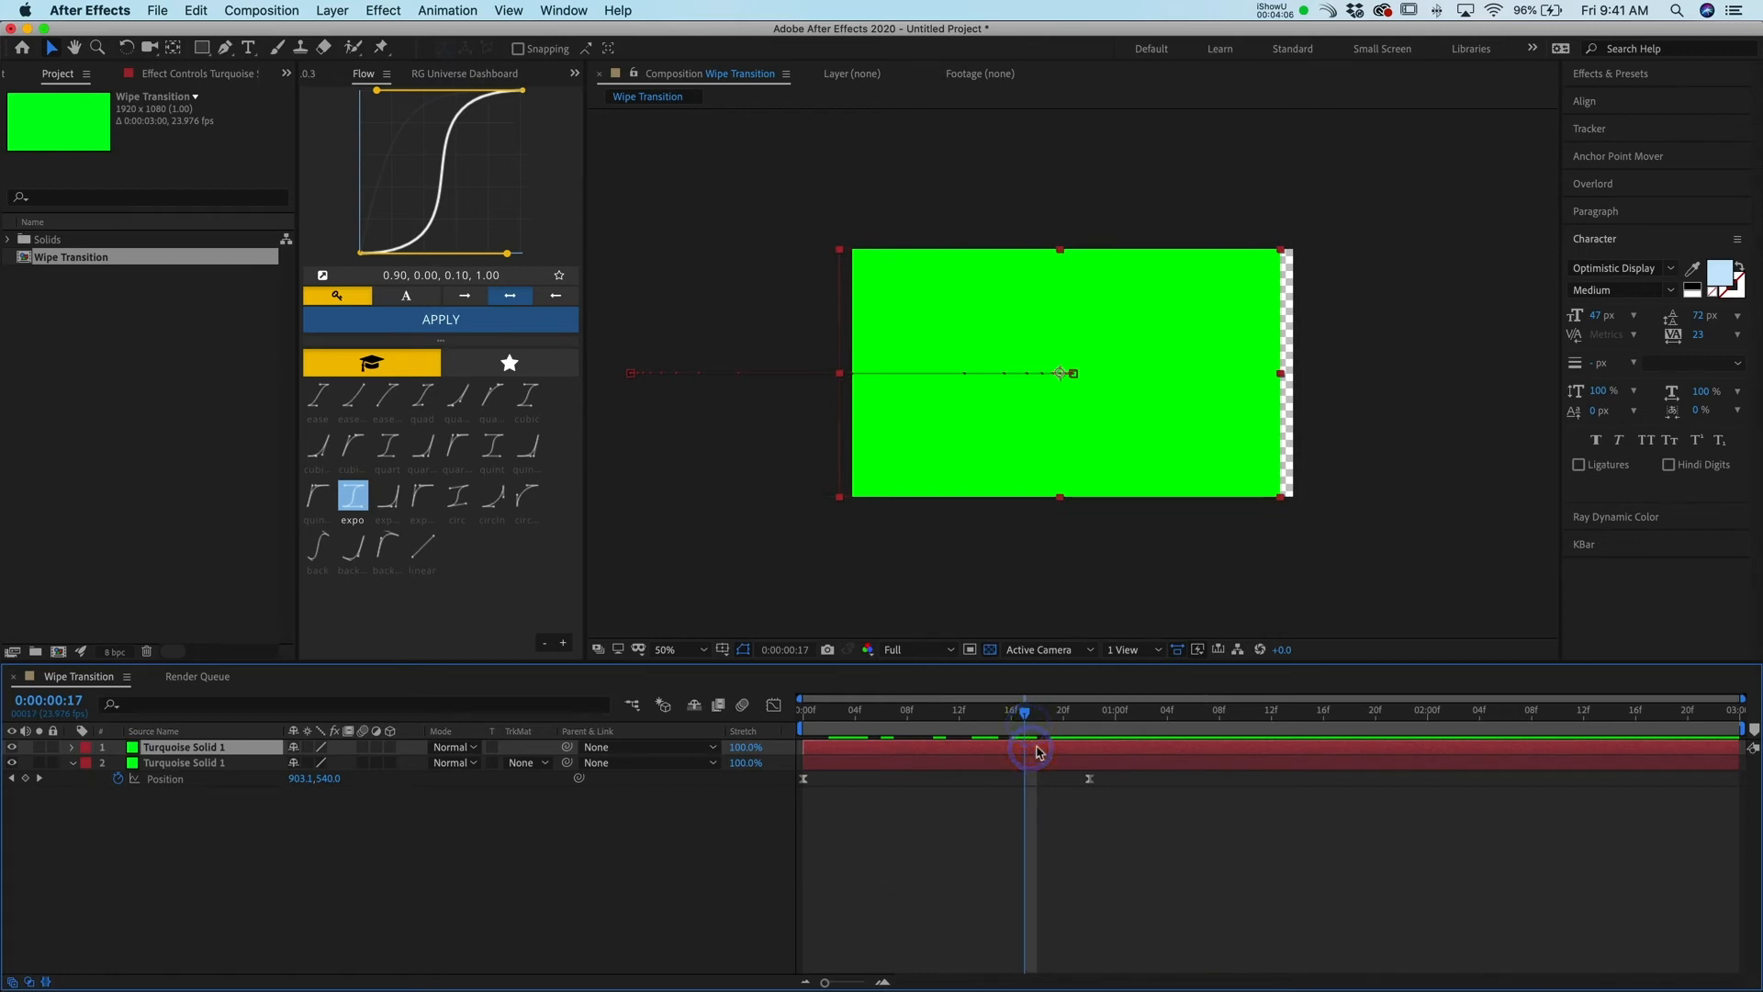
Change the duplicated solid's color to cyan in its solid settings
key("super+shift+y")
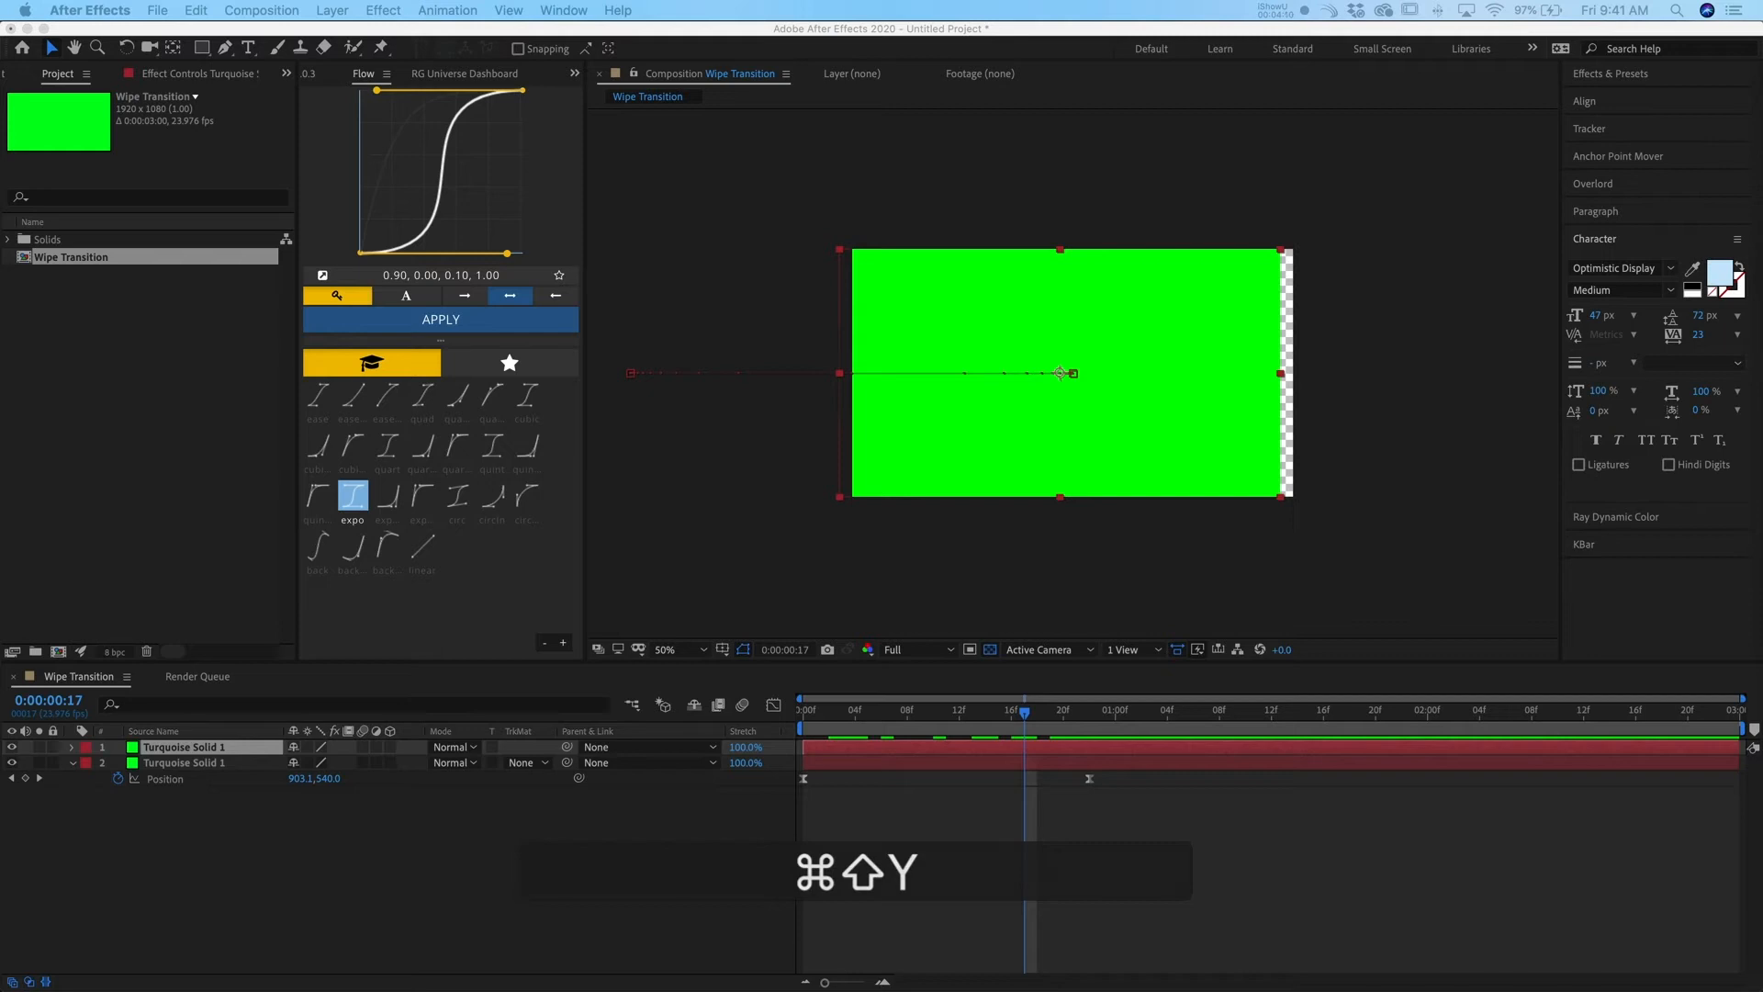
left_click_drag(443, 201, 819, 120)
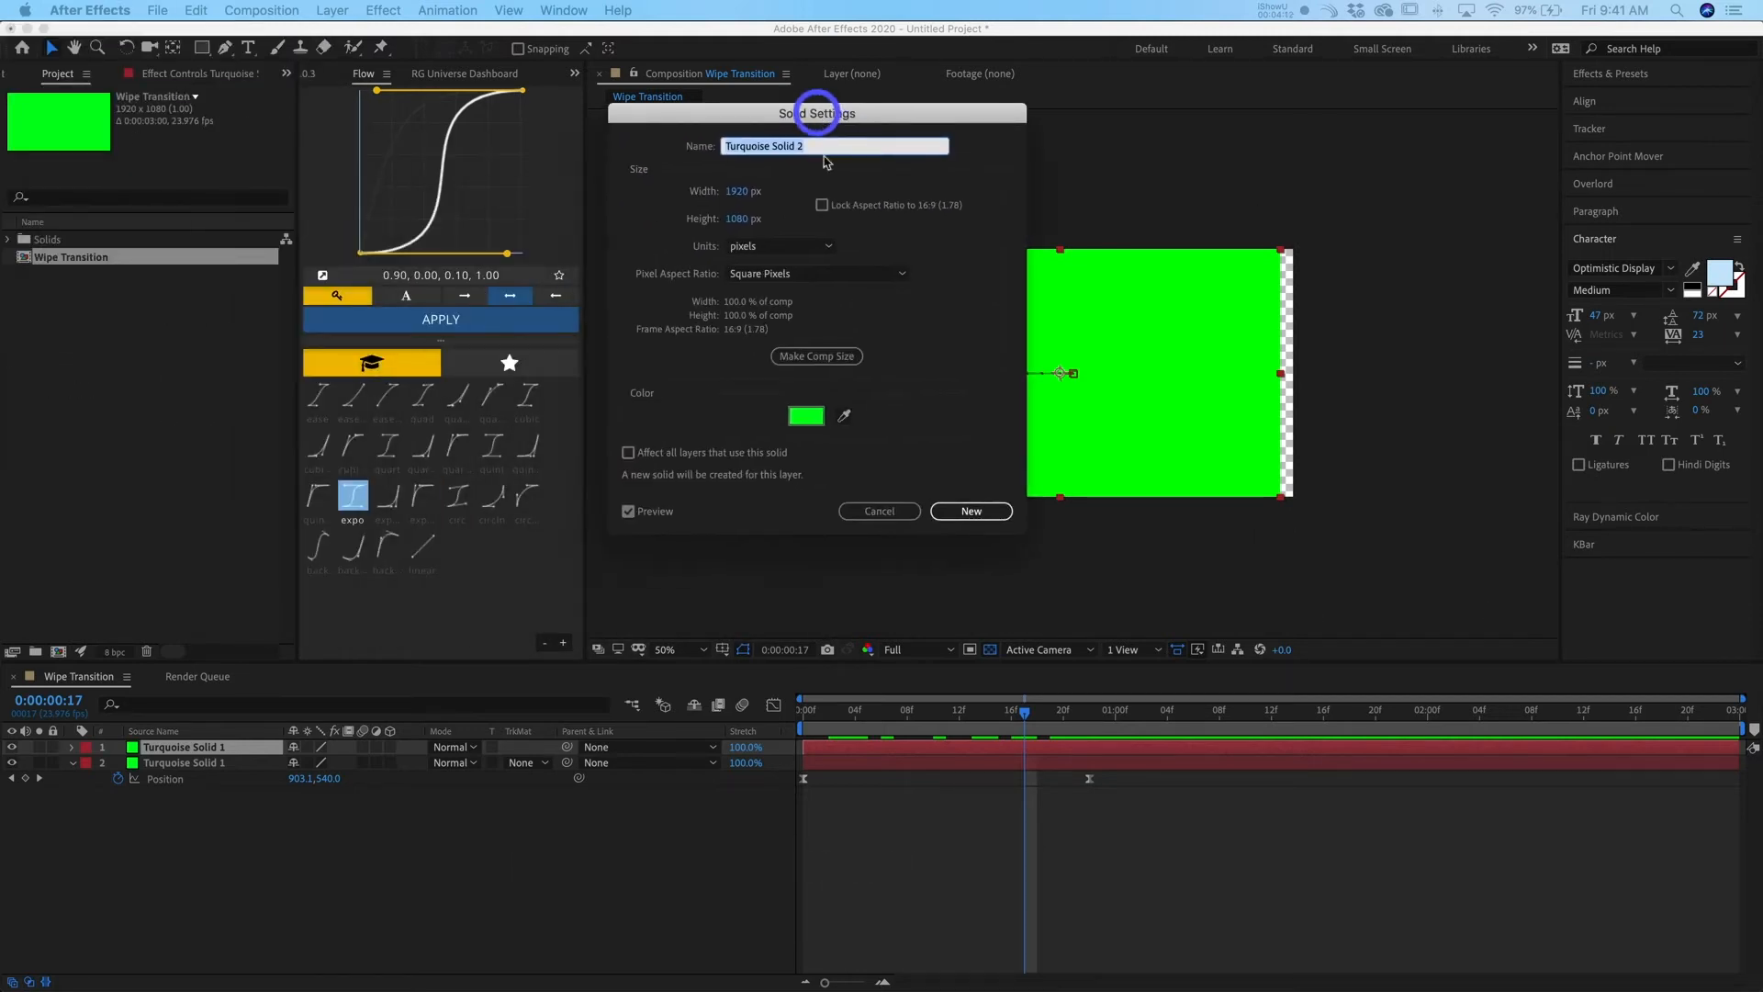
left_click(807, 416)
mouse_move(642, 303)
left_mouse_down()
mouse_move(669, 372)
mouse_move(643, 268)
left_mouse_up()
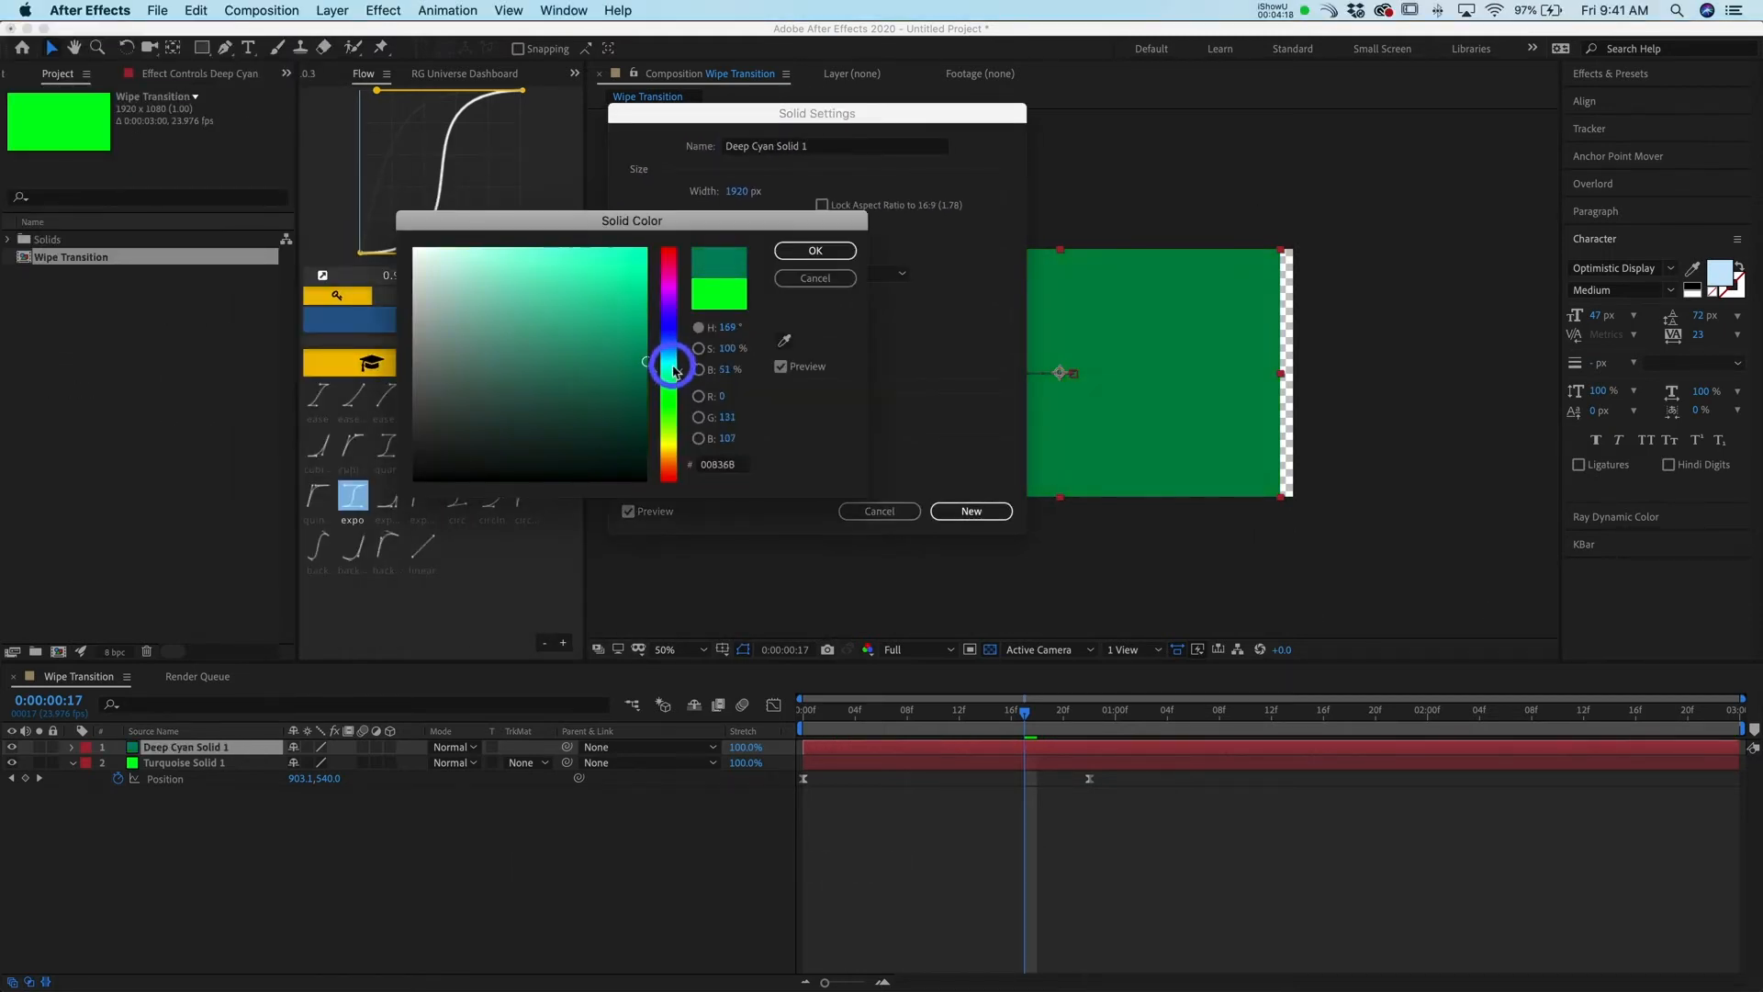
left_click(816, 249)
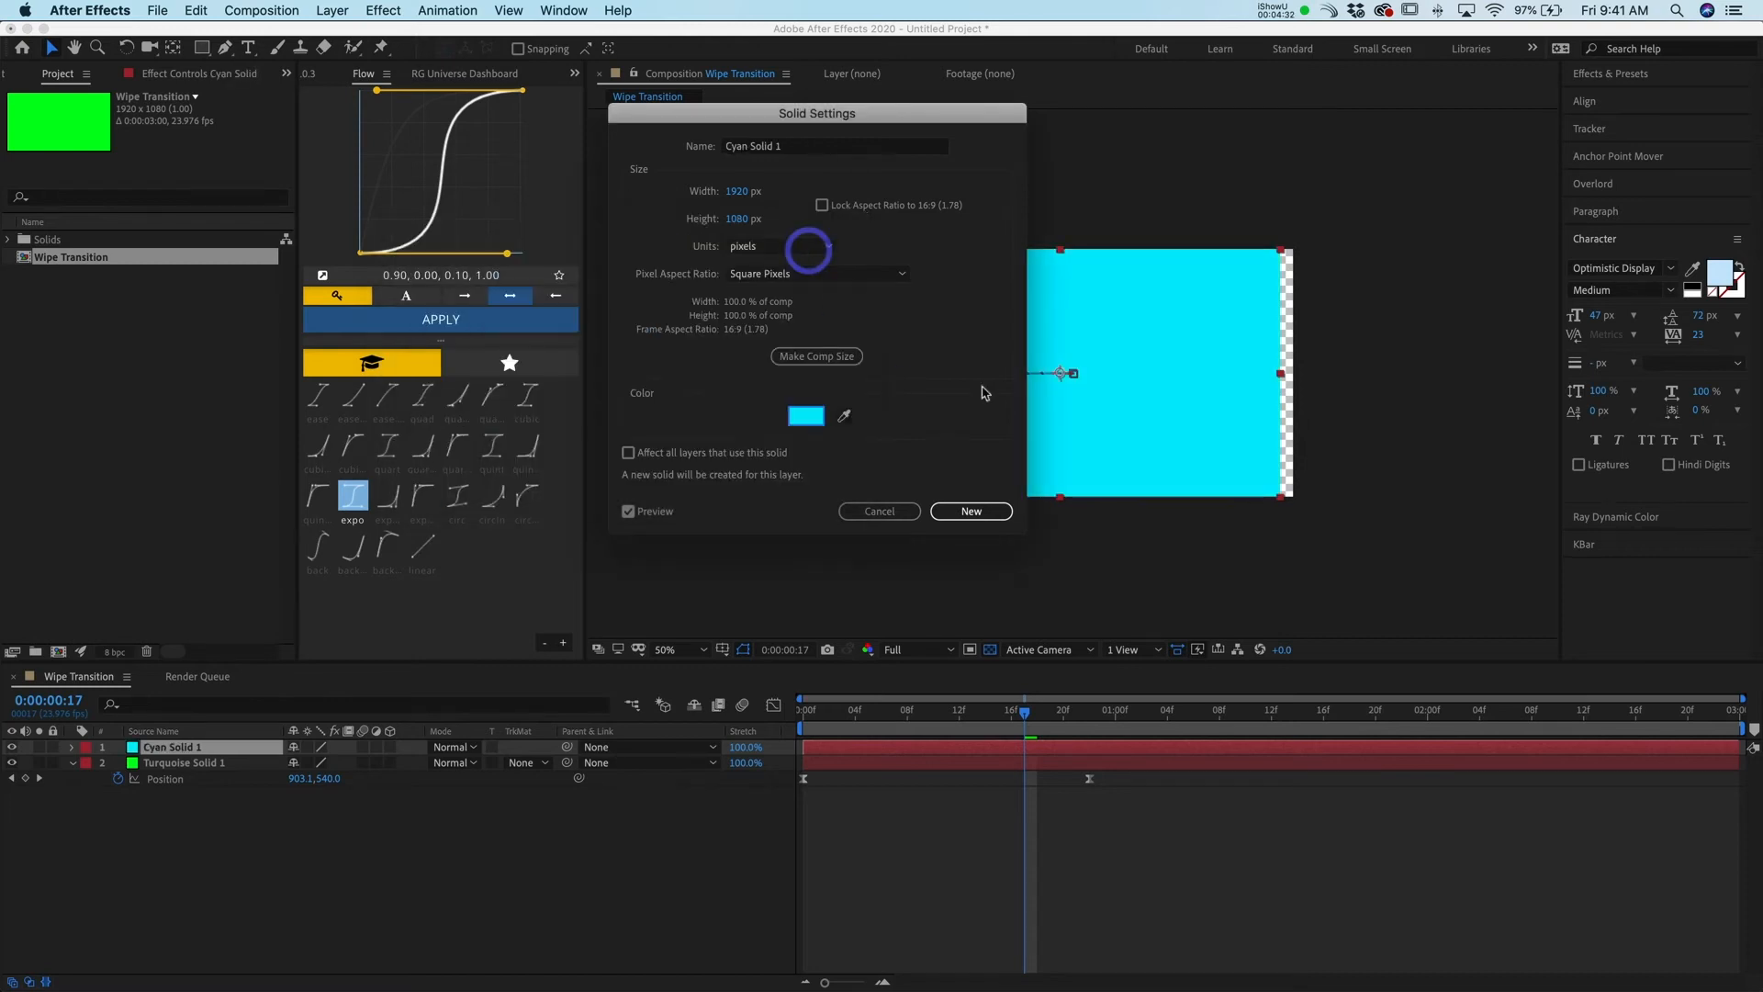
left_click(941, 511)
Shift the cyan solid layer so it starts about 10 frames into the composition
left_click_drag(854, 716, 790, 720)
key("space")
left_click(937, 815)
left_click(949, 746)
left_click_drag(887, 755, 772, 730)
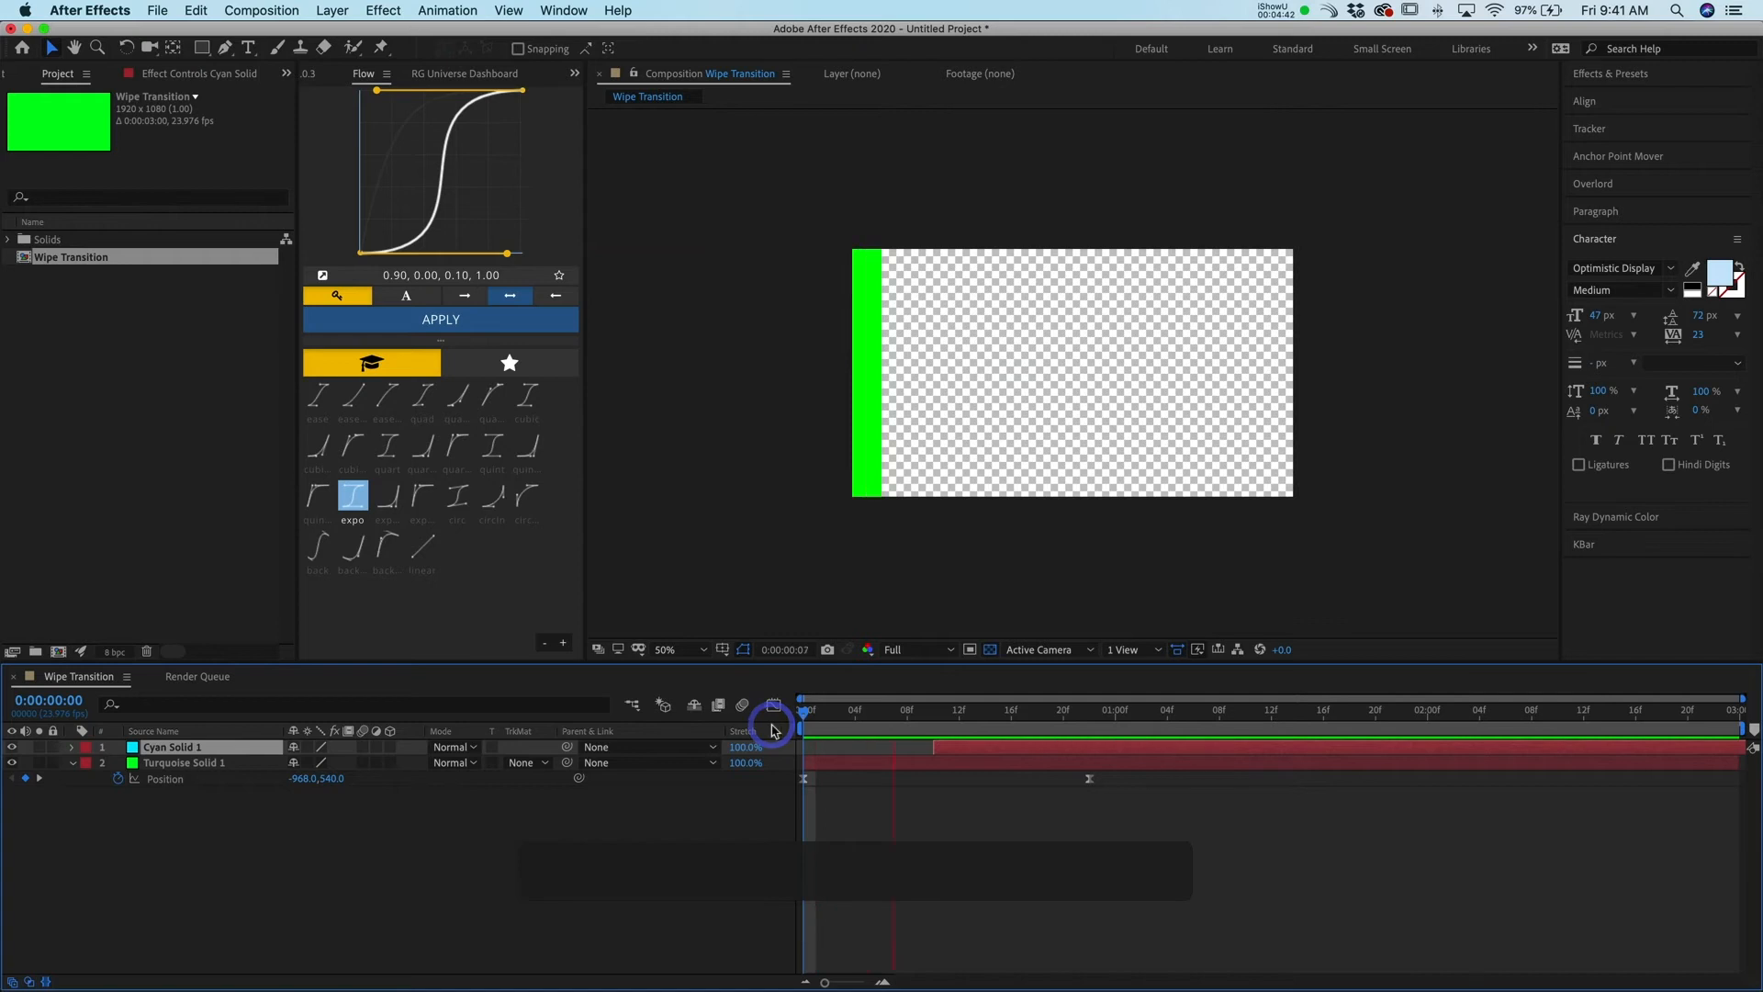
Replay the composition to preview the staggered green and cyan wipes
key("space")
left_click_drag(965, 721, 720, 757)
key("space")
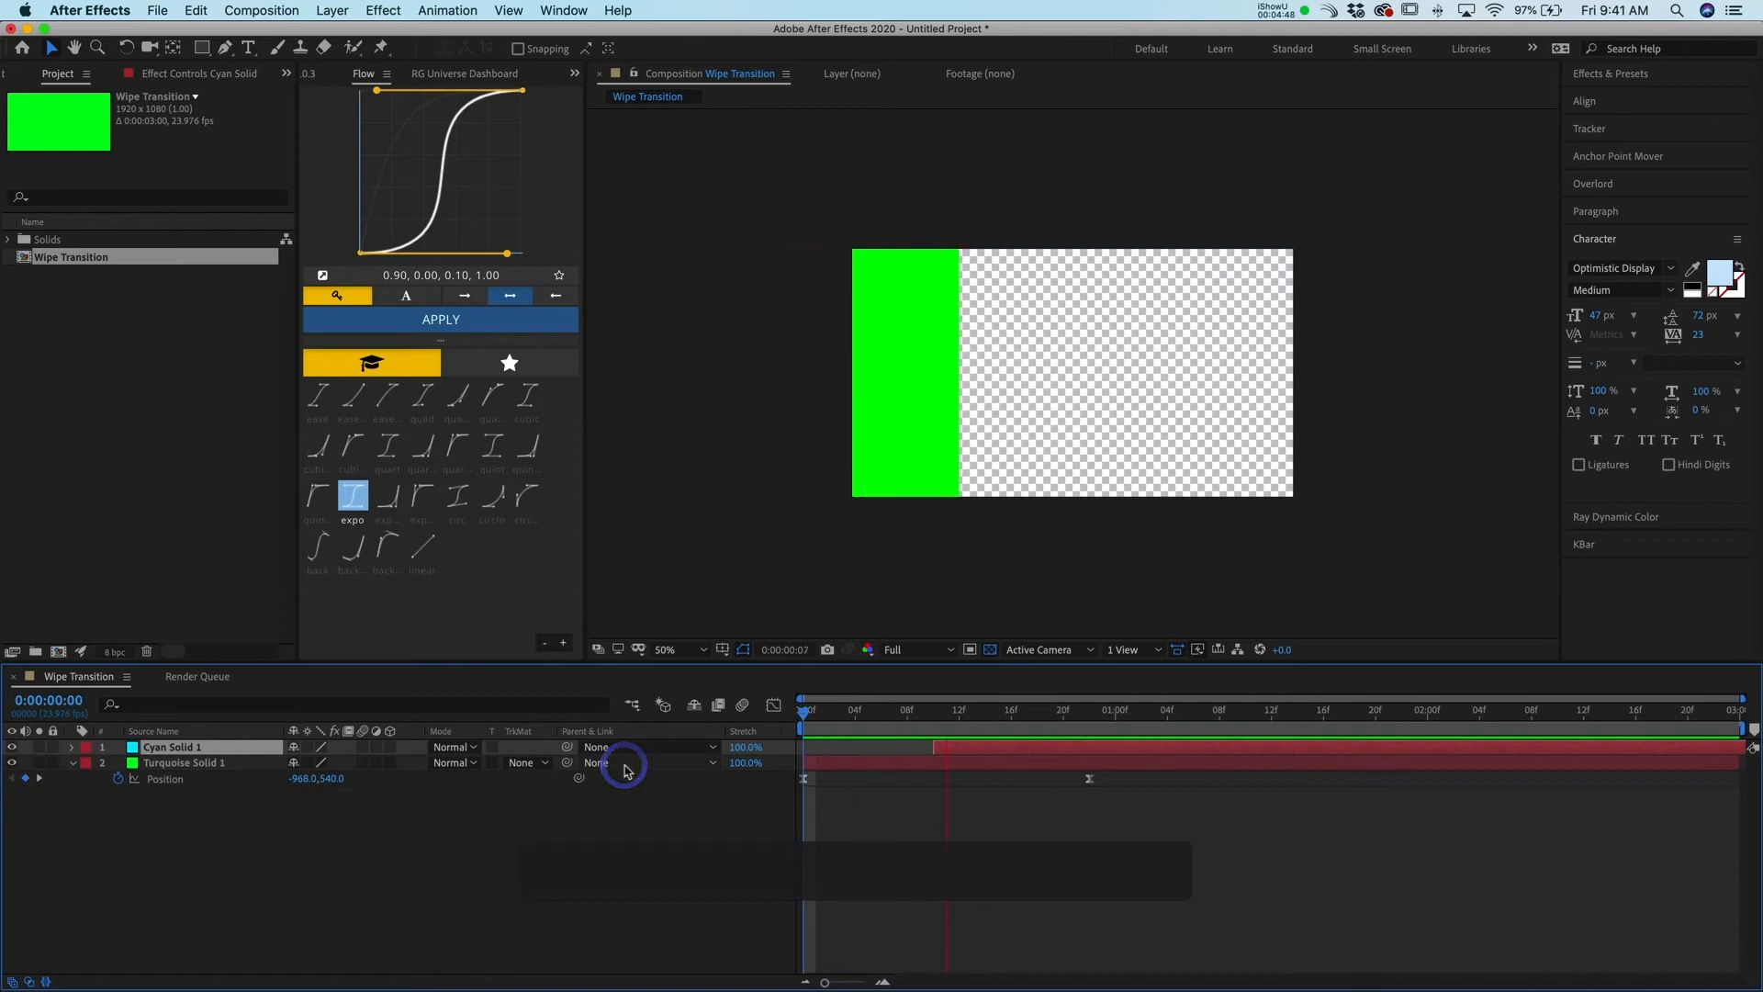
left_click(933, 714)
left_click_drag(829, 732, 747, 728)
key("space")
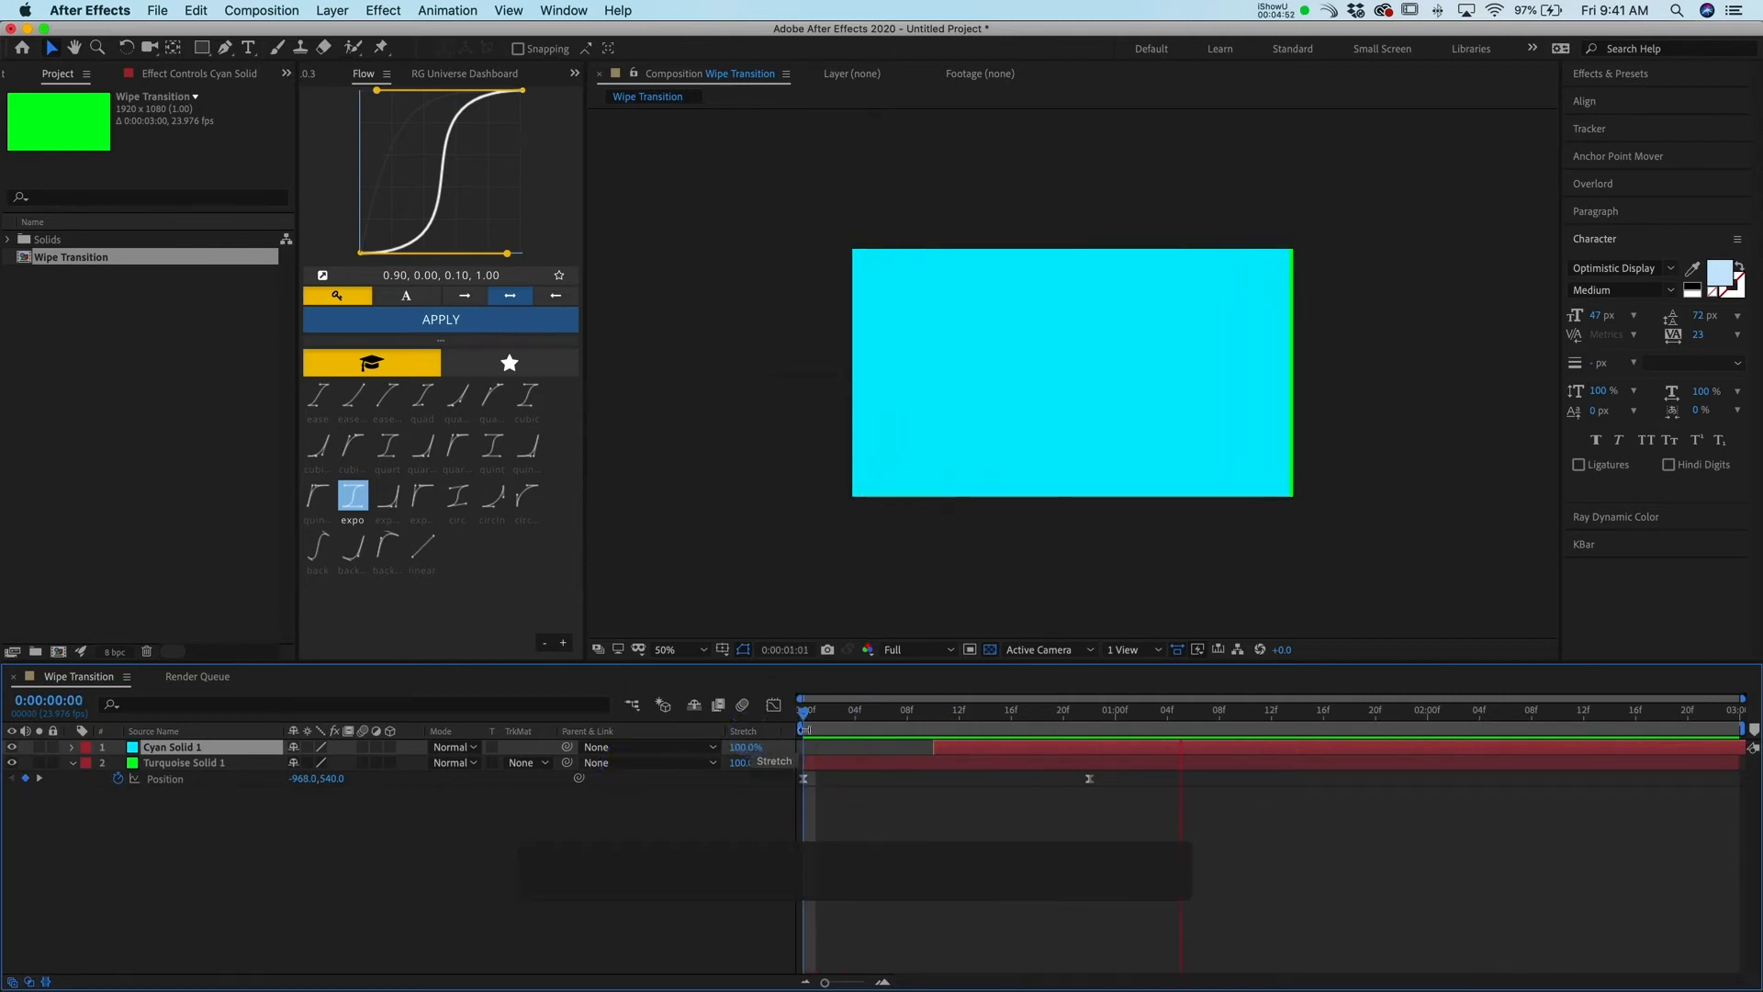
Duplicate the cyan solid layer
left_click(689, 732)
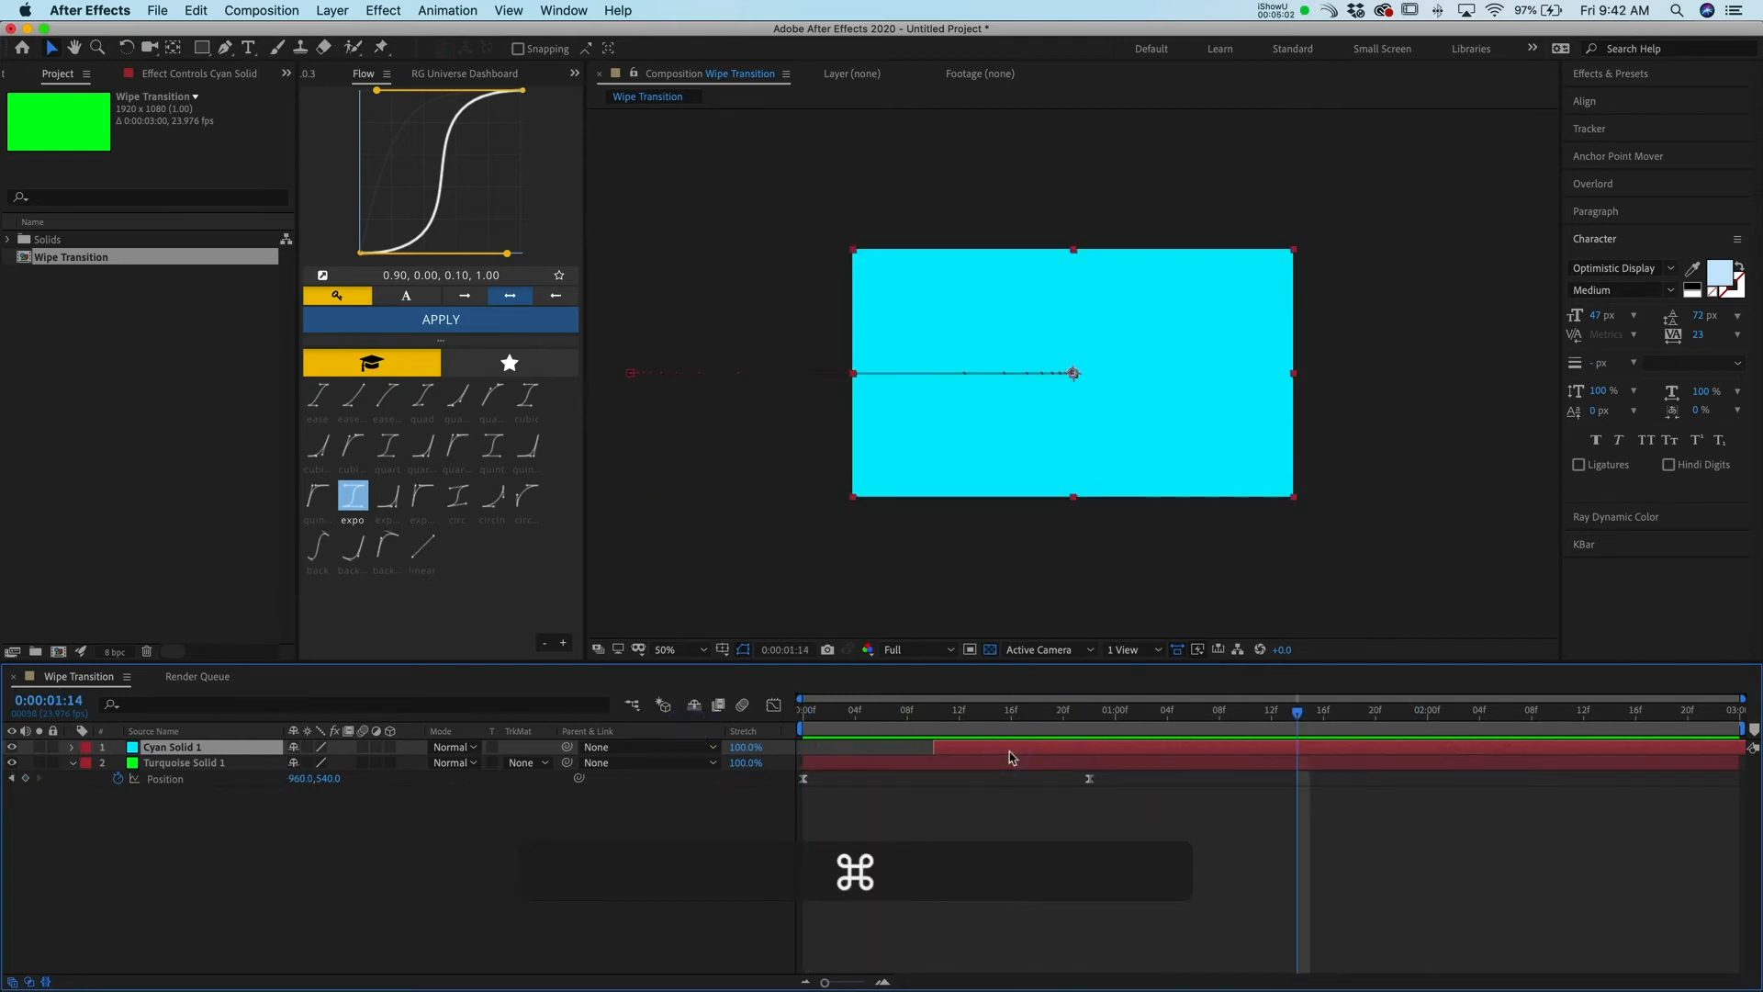
key("super+d")
left_click(1210, 861)
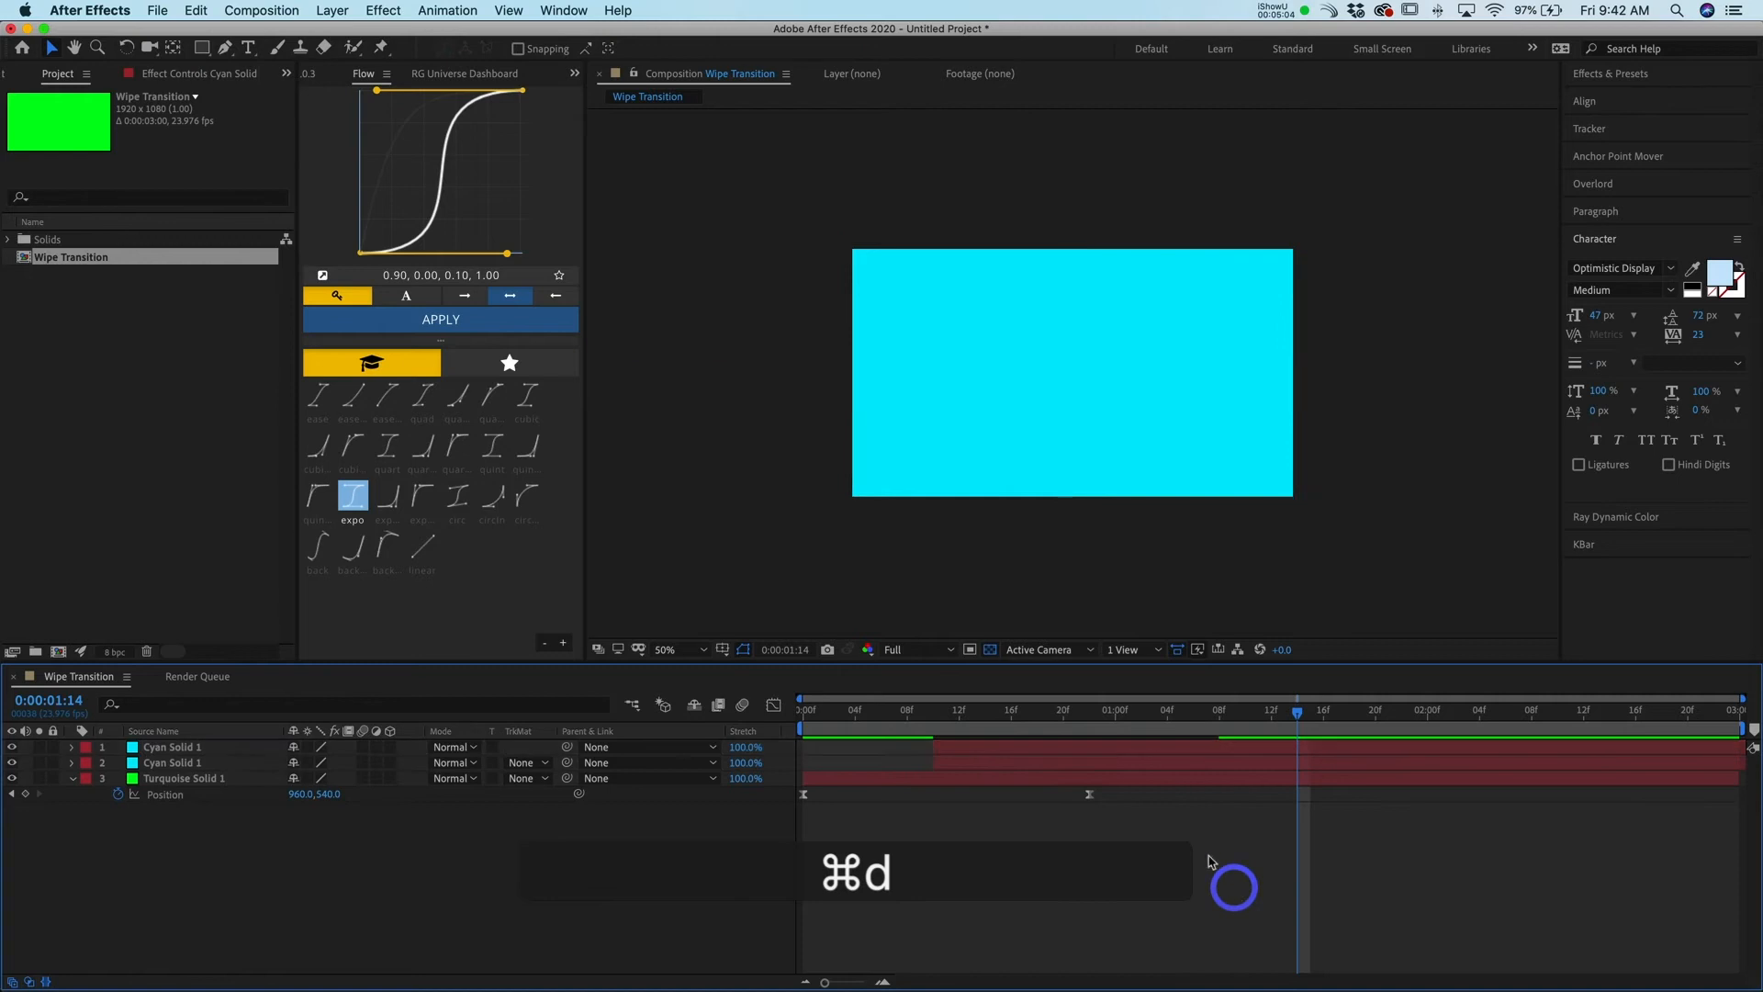
Change the new duplicate's color to magenta in its solid settings
left_click(1032, 752)
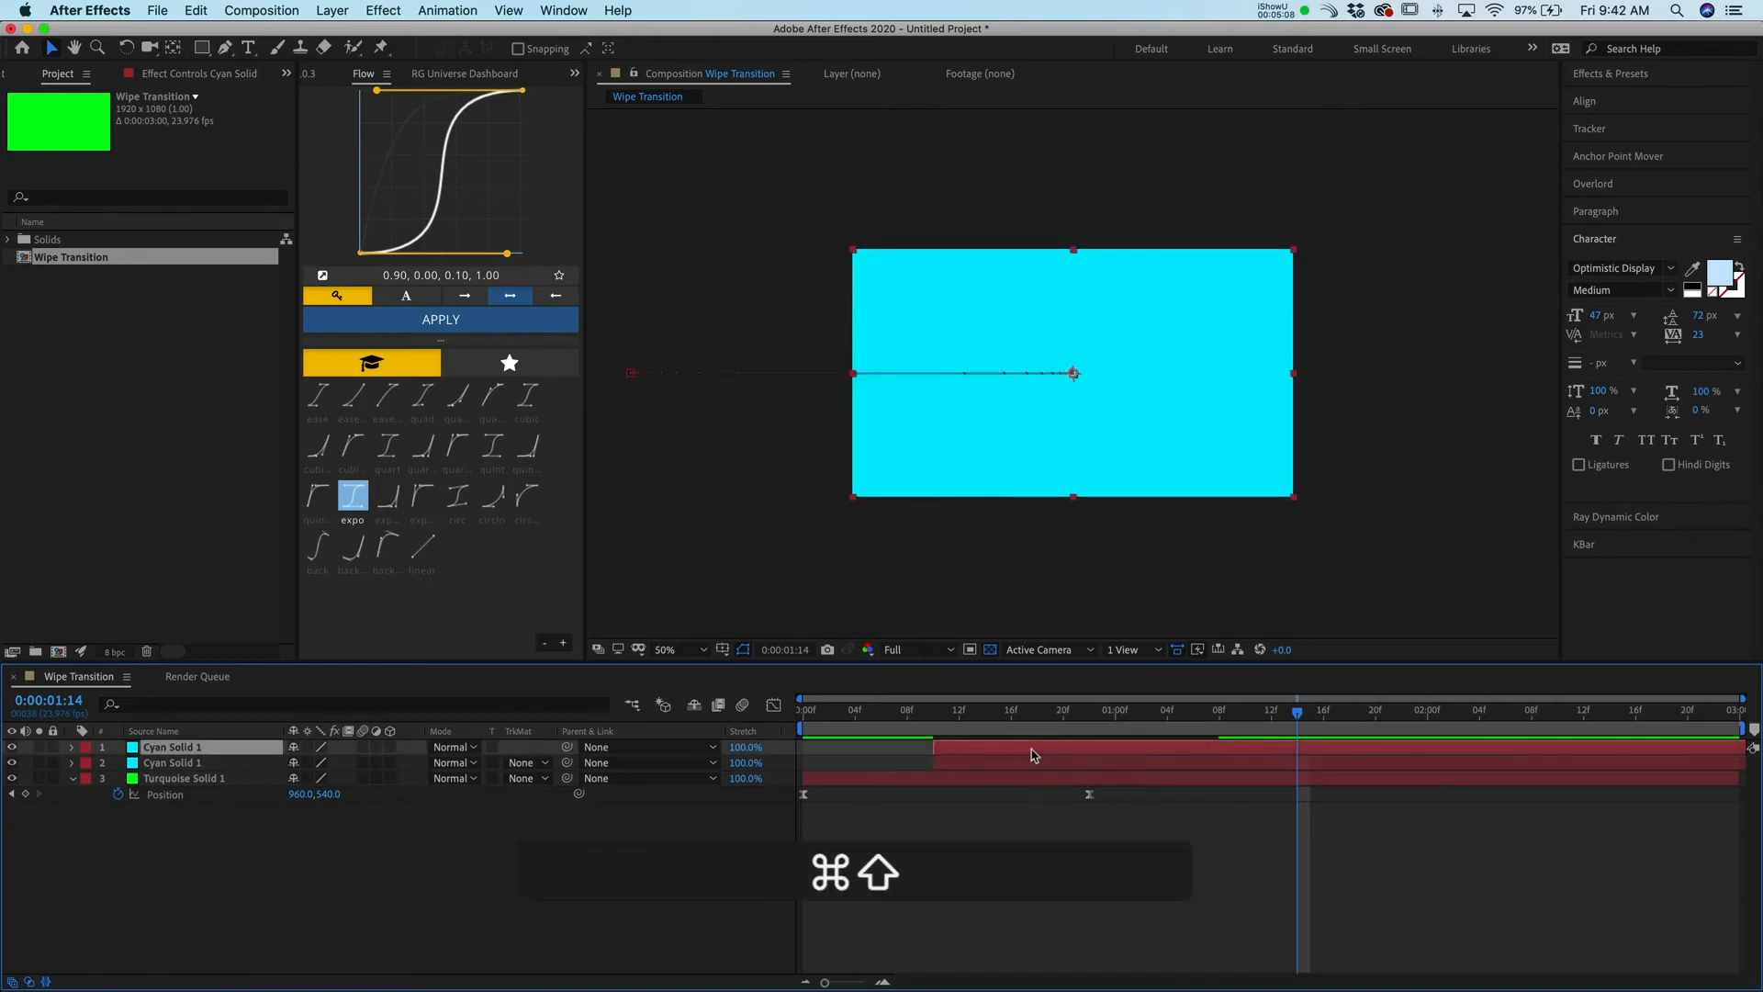
key("super+shift+y")
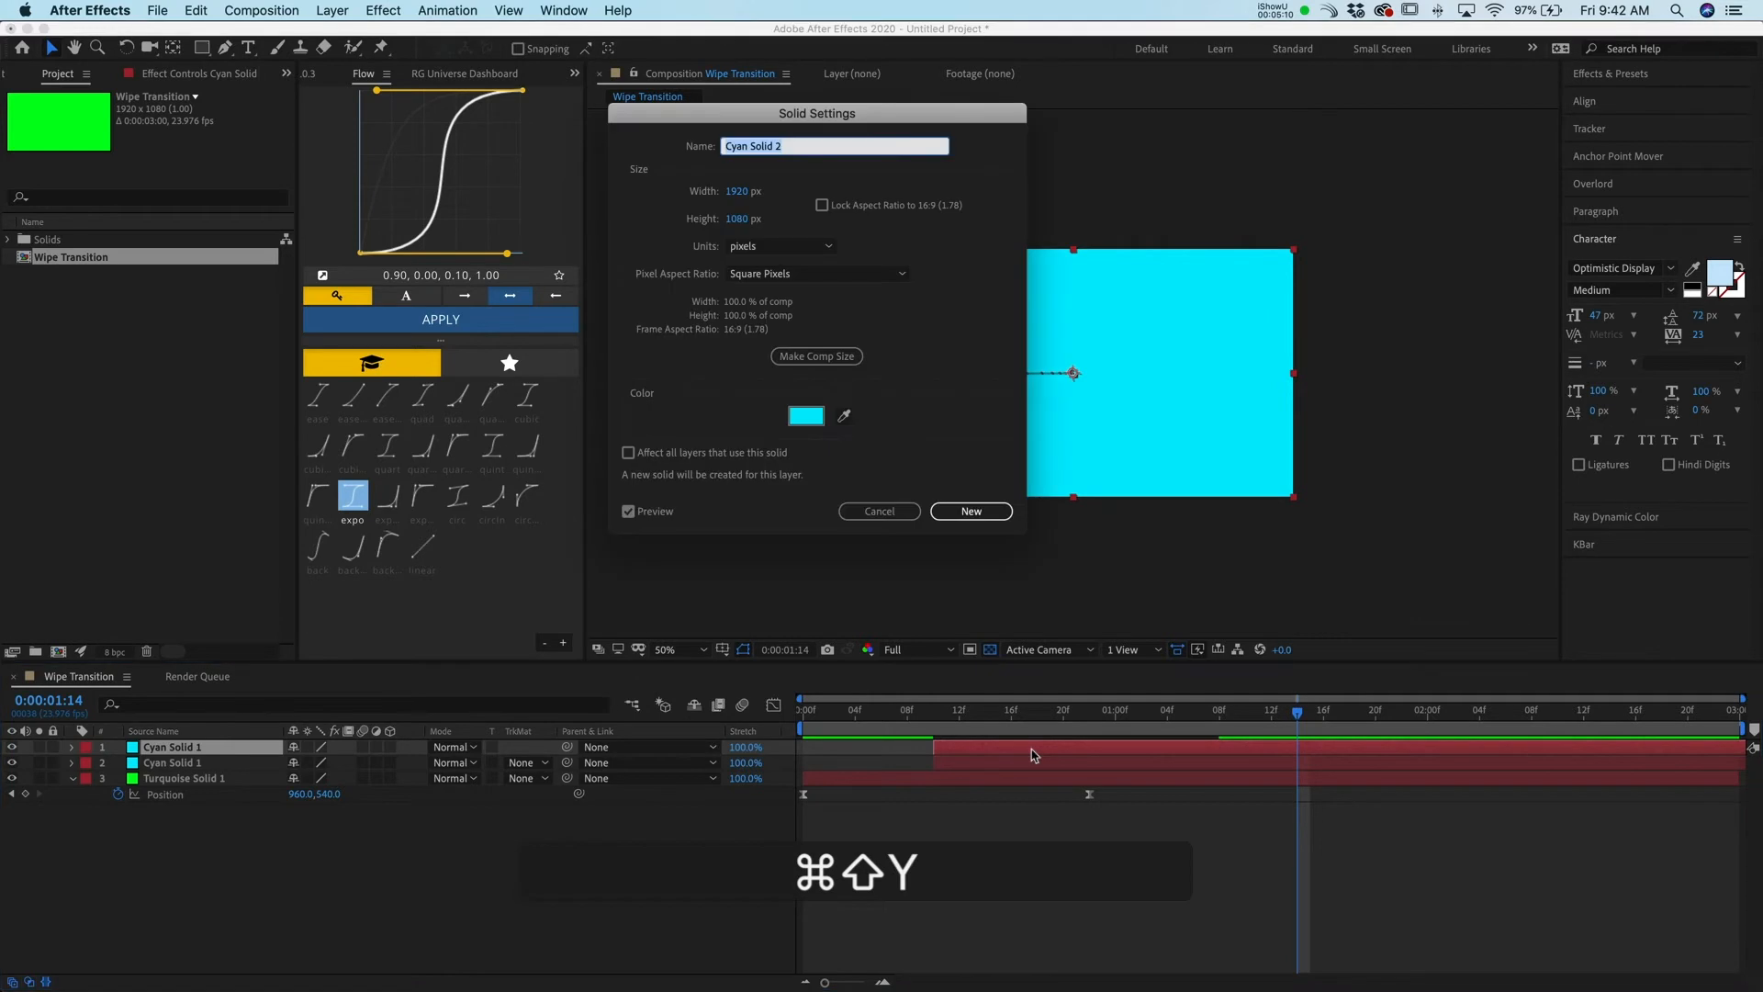
left_click(806, 414)
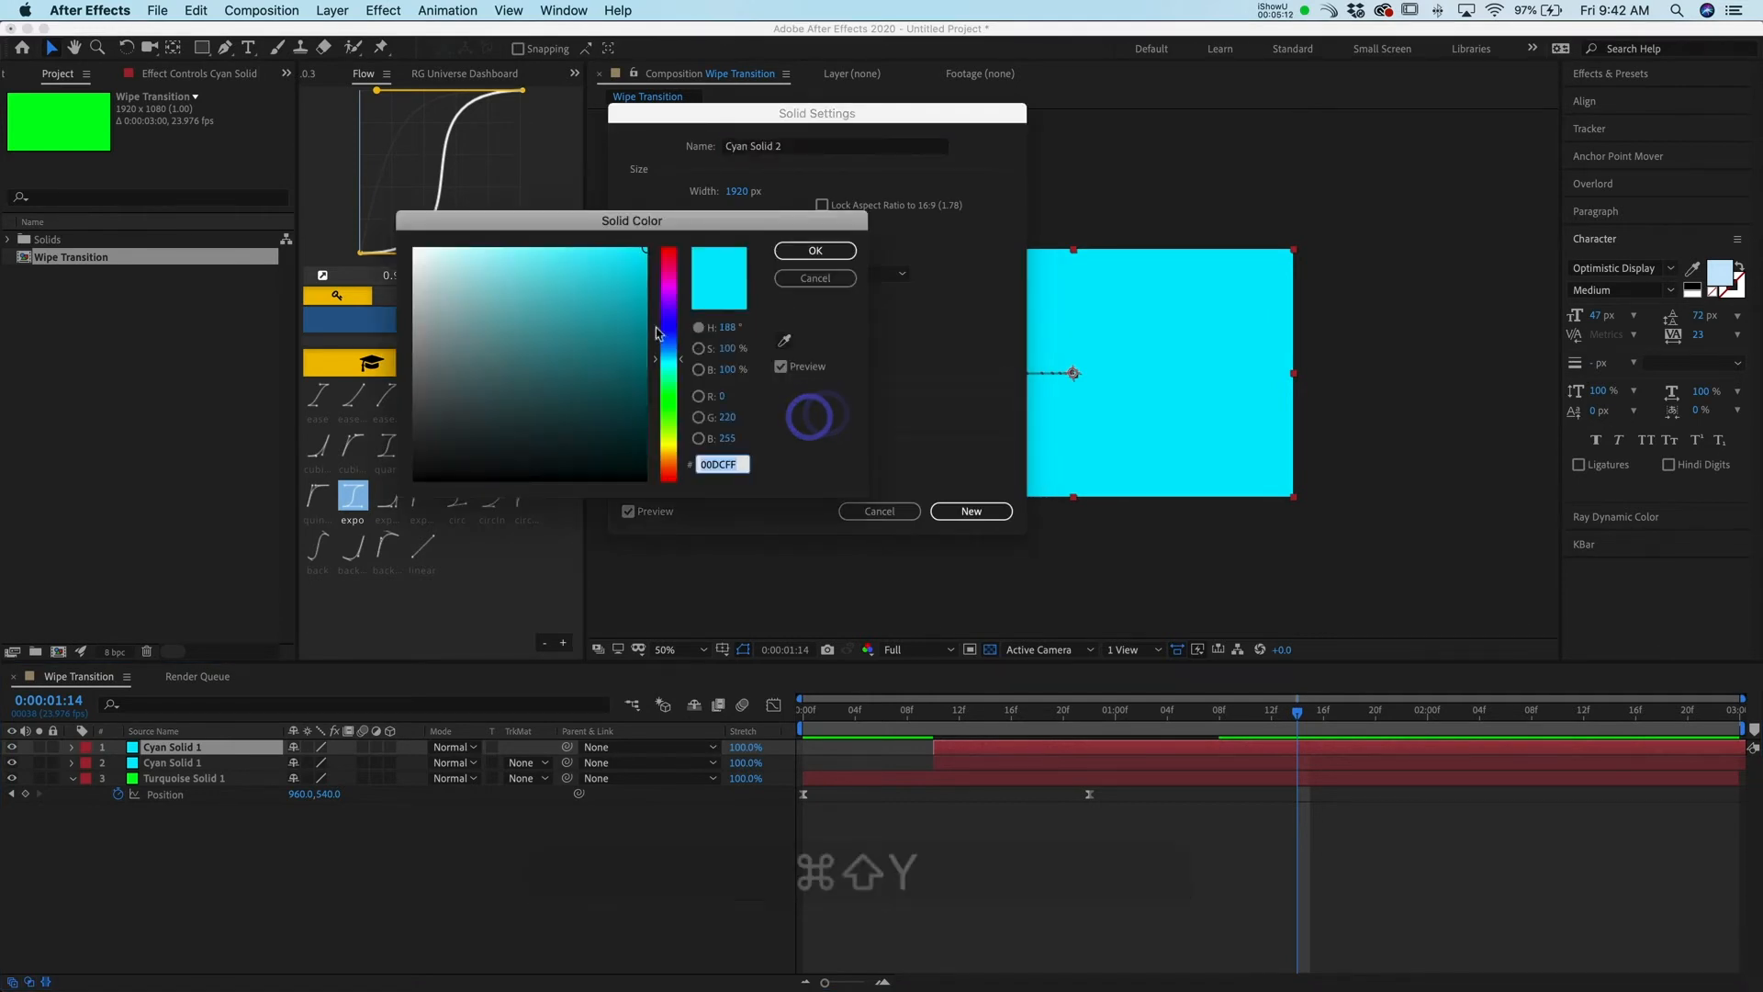
left_click_drag(675, 349, 674, 290)
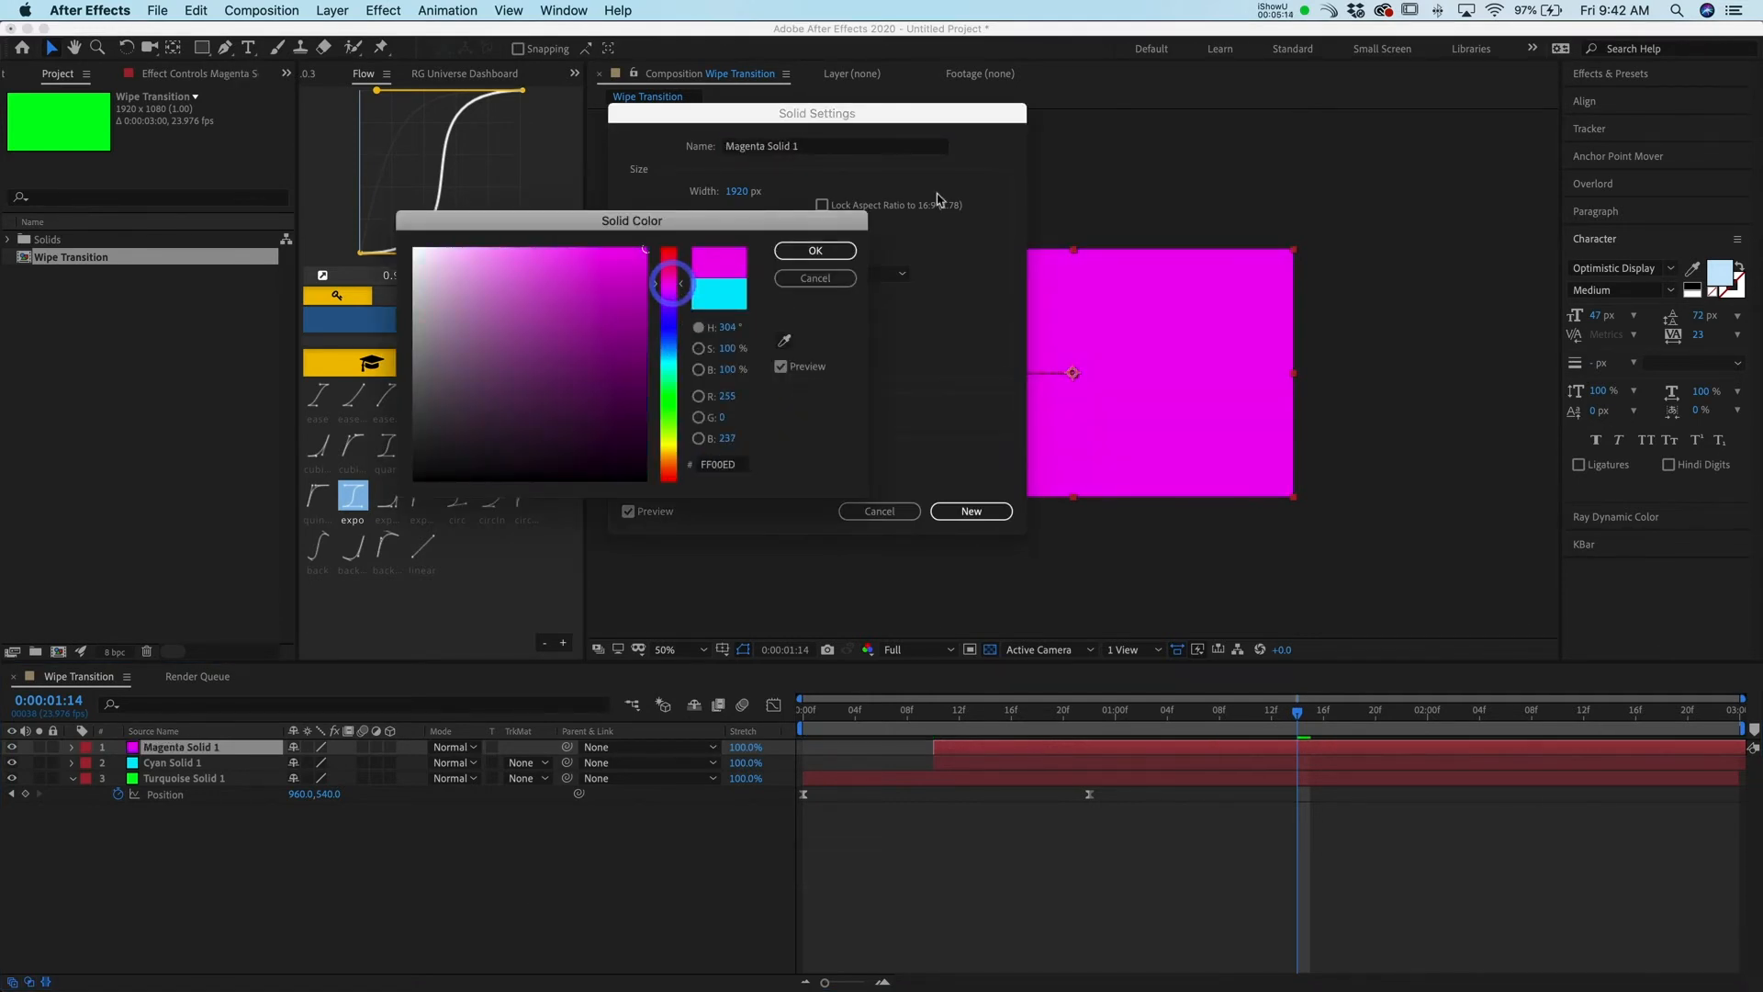
left_click(816, 250)
left_click(988, 521)
Move the magenta solid layer so it starts at about frame 22
left_click(1068, 733)
left_click_drag(1004, 747, 1160, 748)
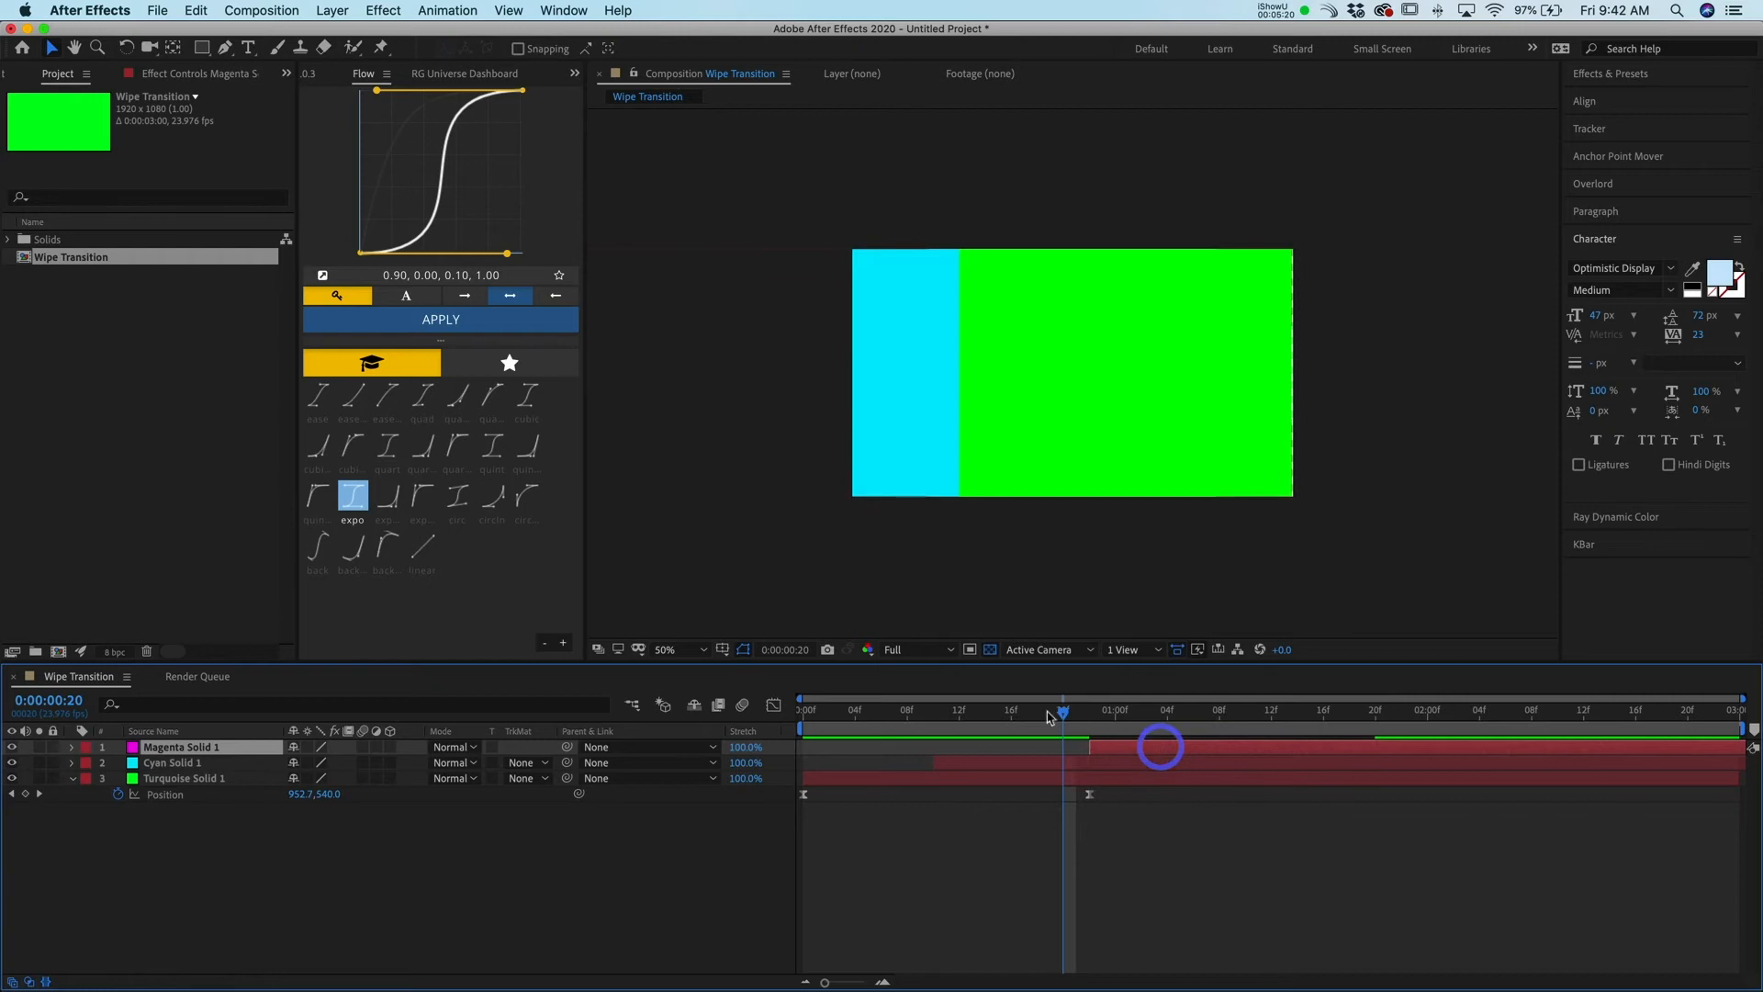
left_click_drag(1063, 711, 1349, 735)
left_click_drag(1164, 763, 616, 801)
Play the three-color wipe from the beginning to preview it
key("space")
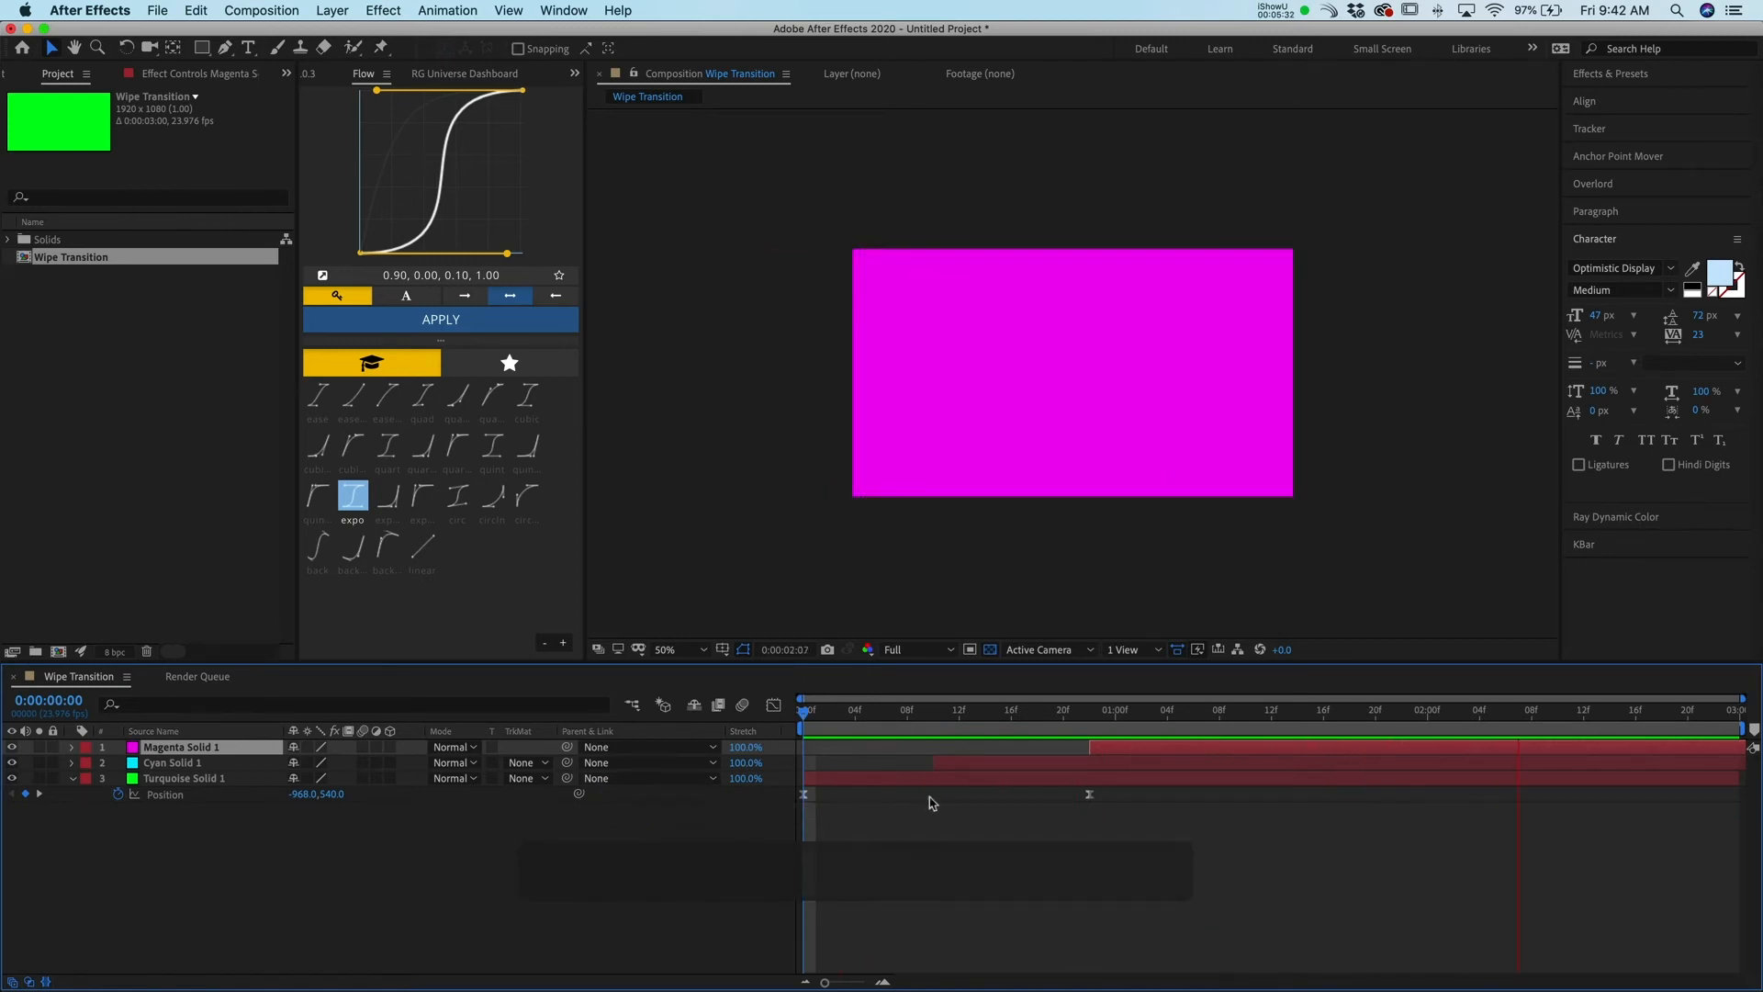
key("space")
key("Home")
key("space")
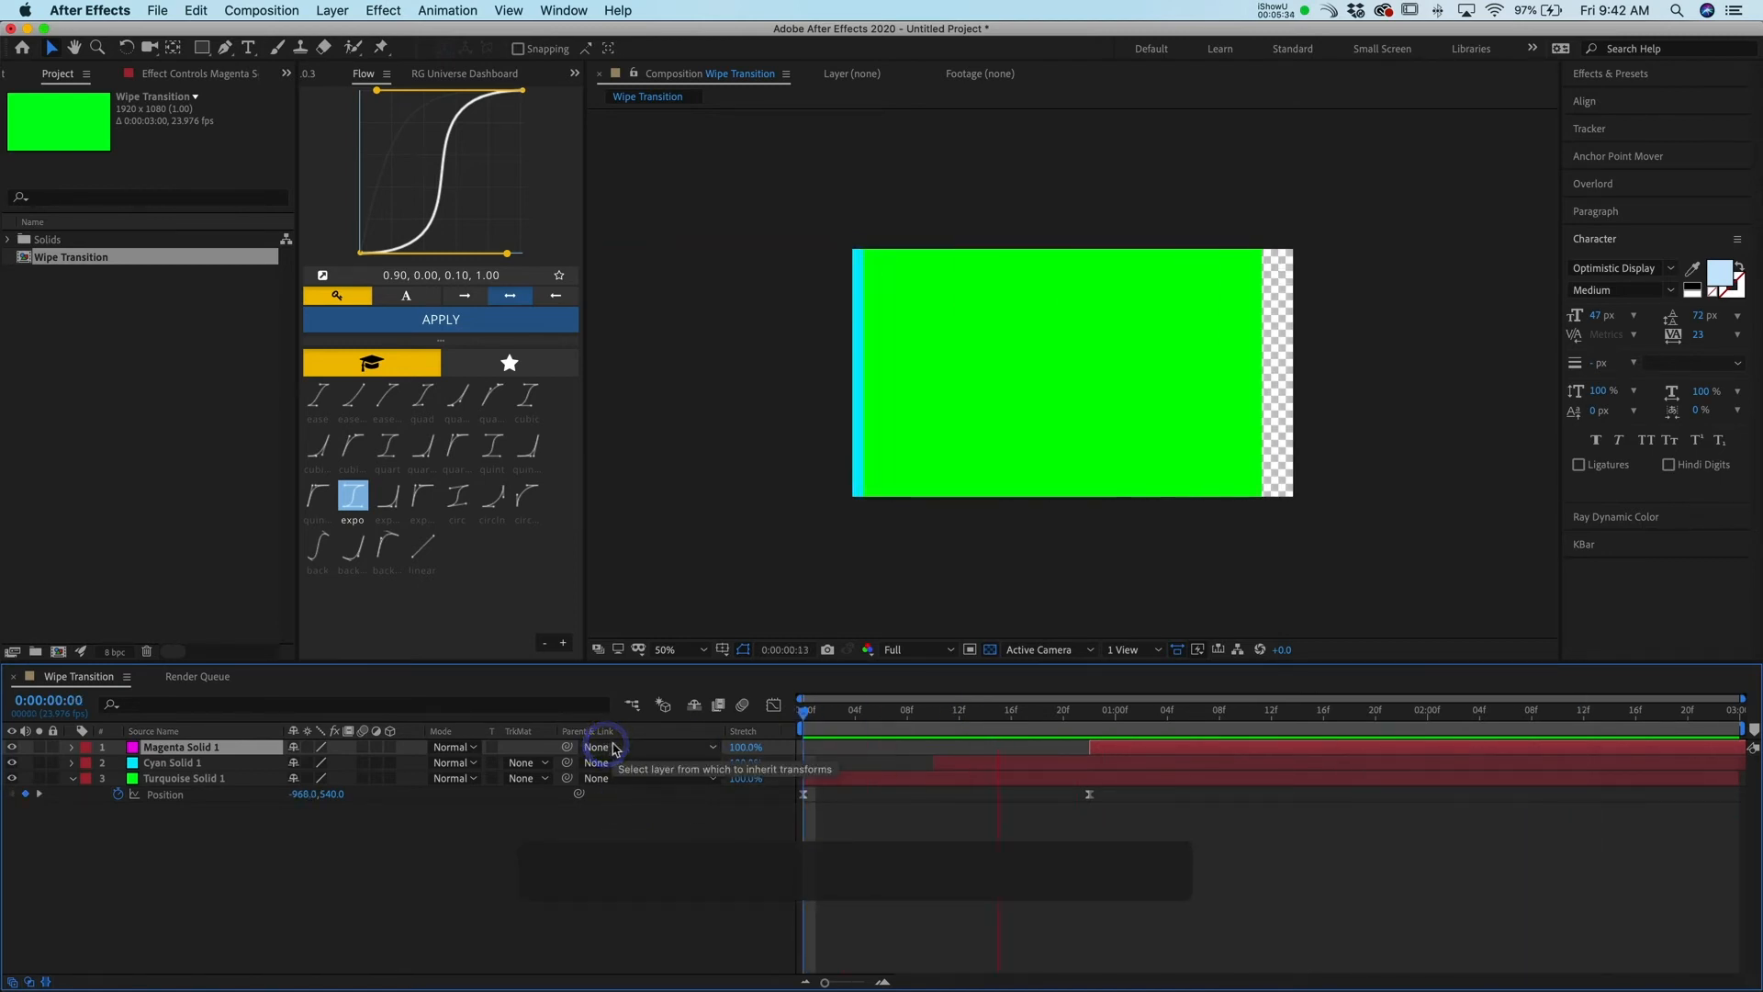
Reveal Position on all three solids and separate the magenta solid's Position into X and Y dimensions
left_click_drag(1147, 831, 779, 792)
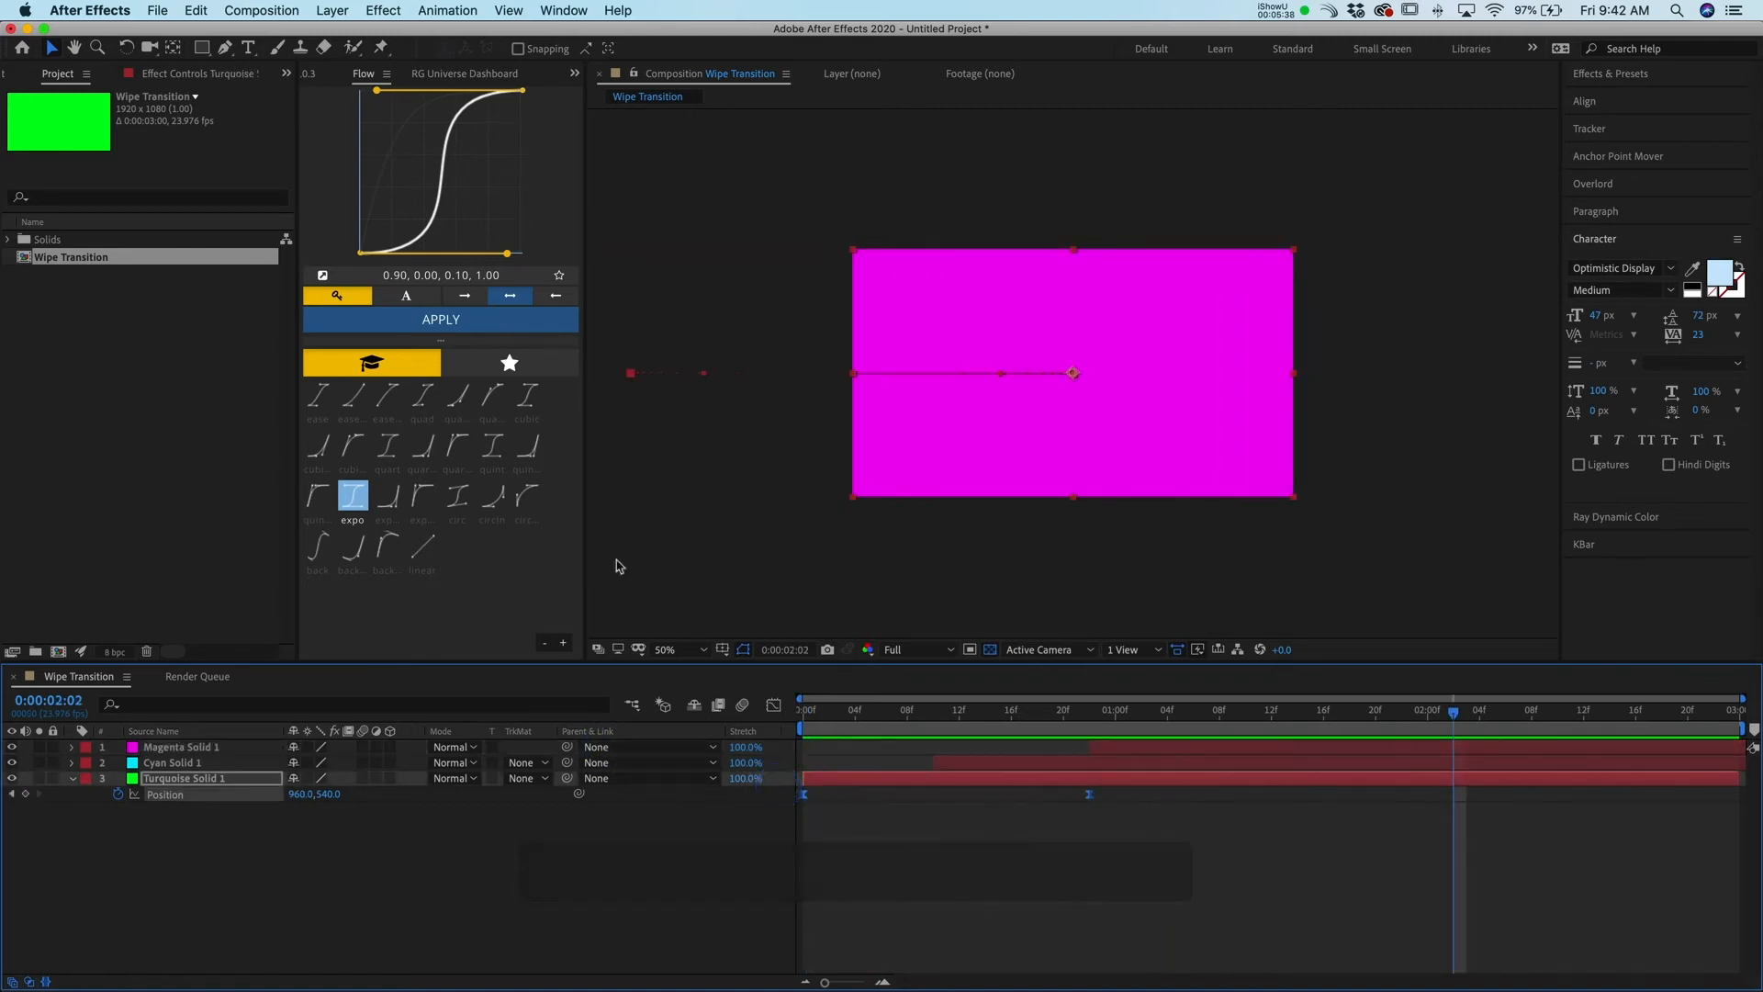
left_click(734, 733)
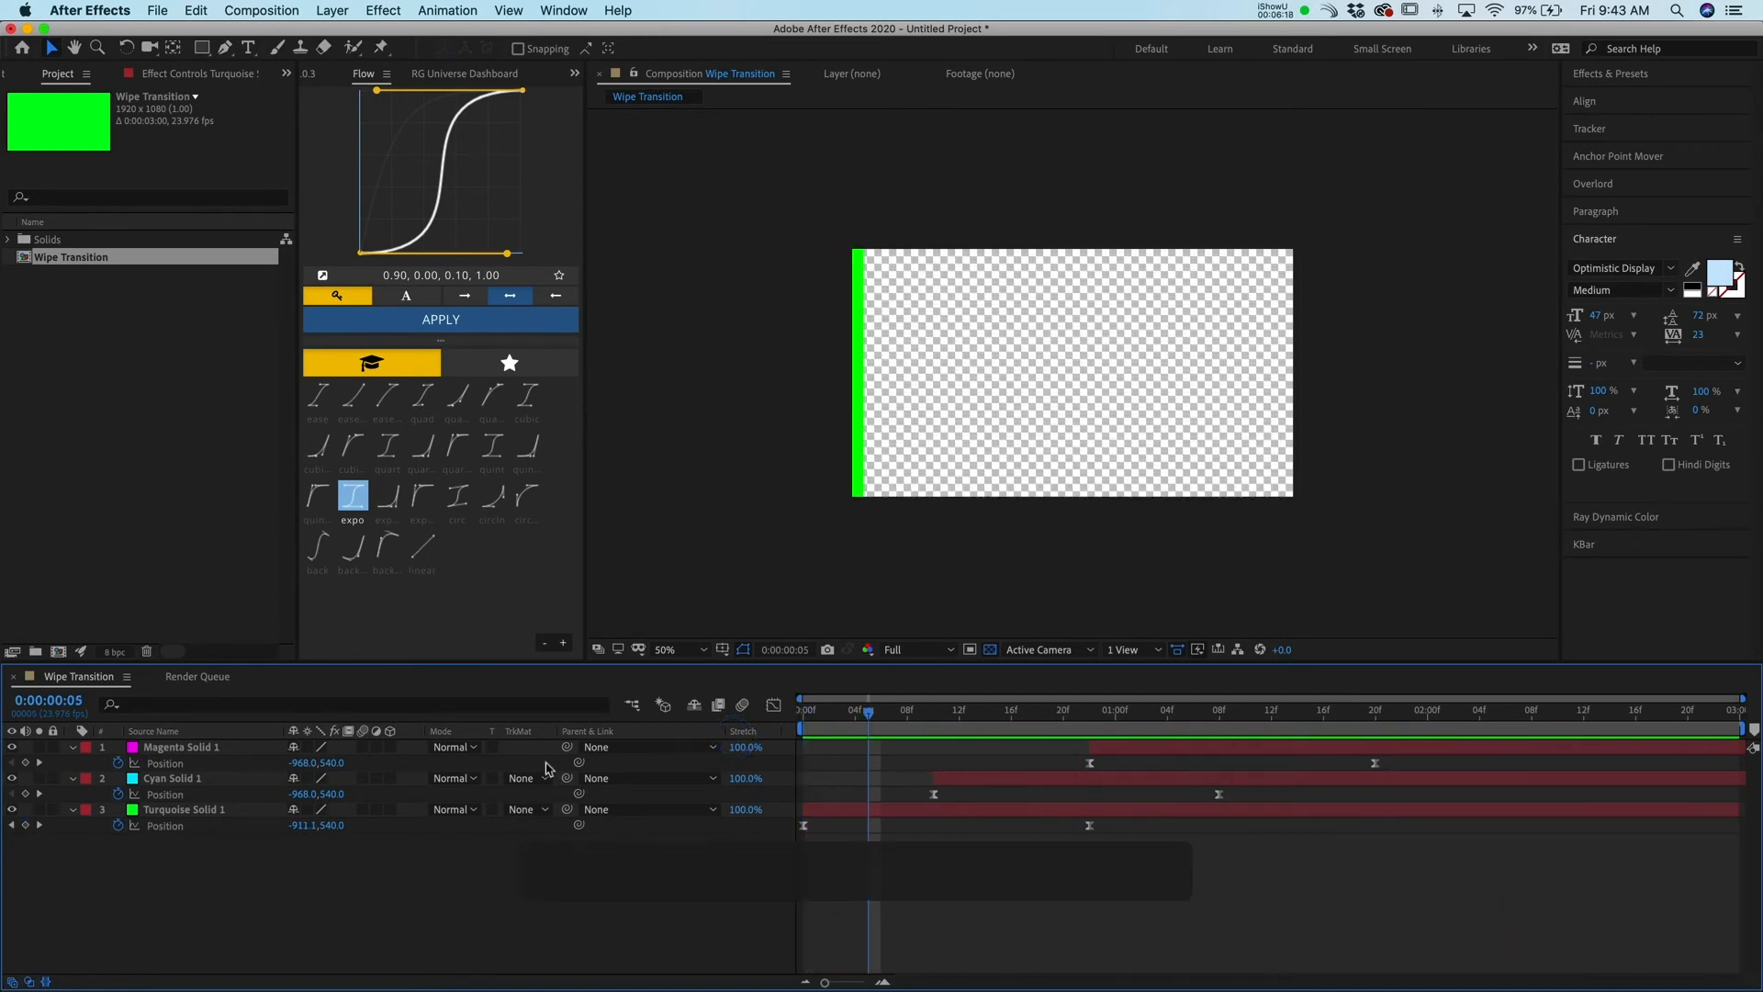
right_click(172, 764)
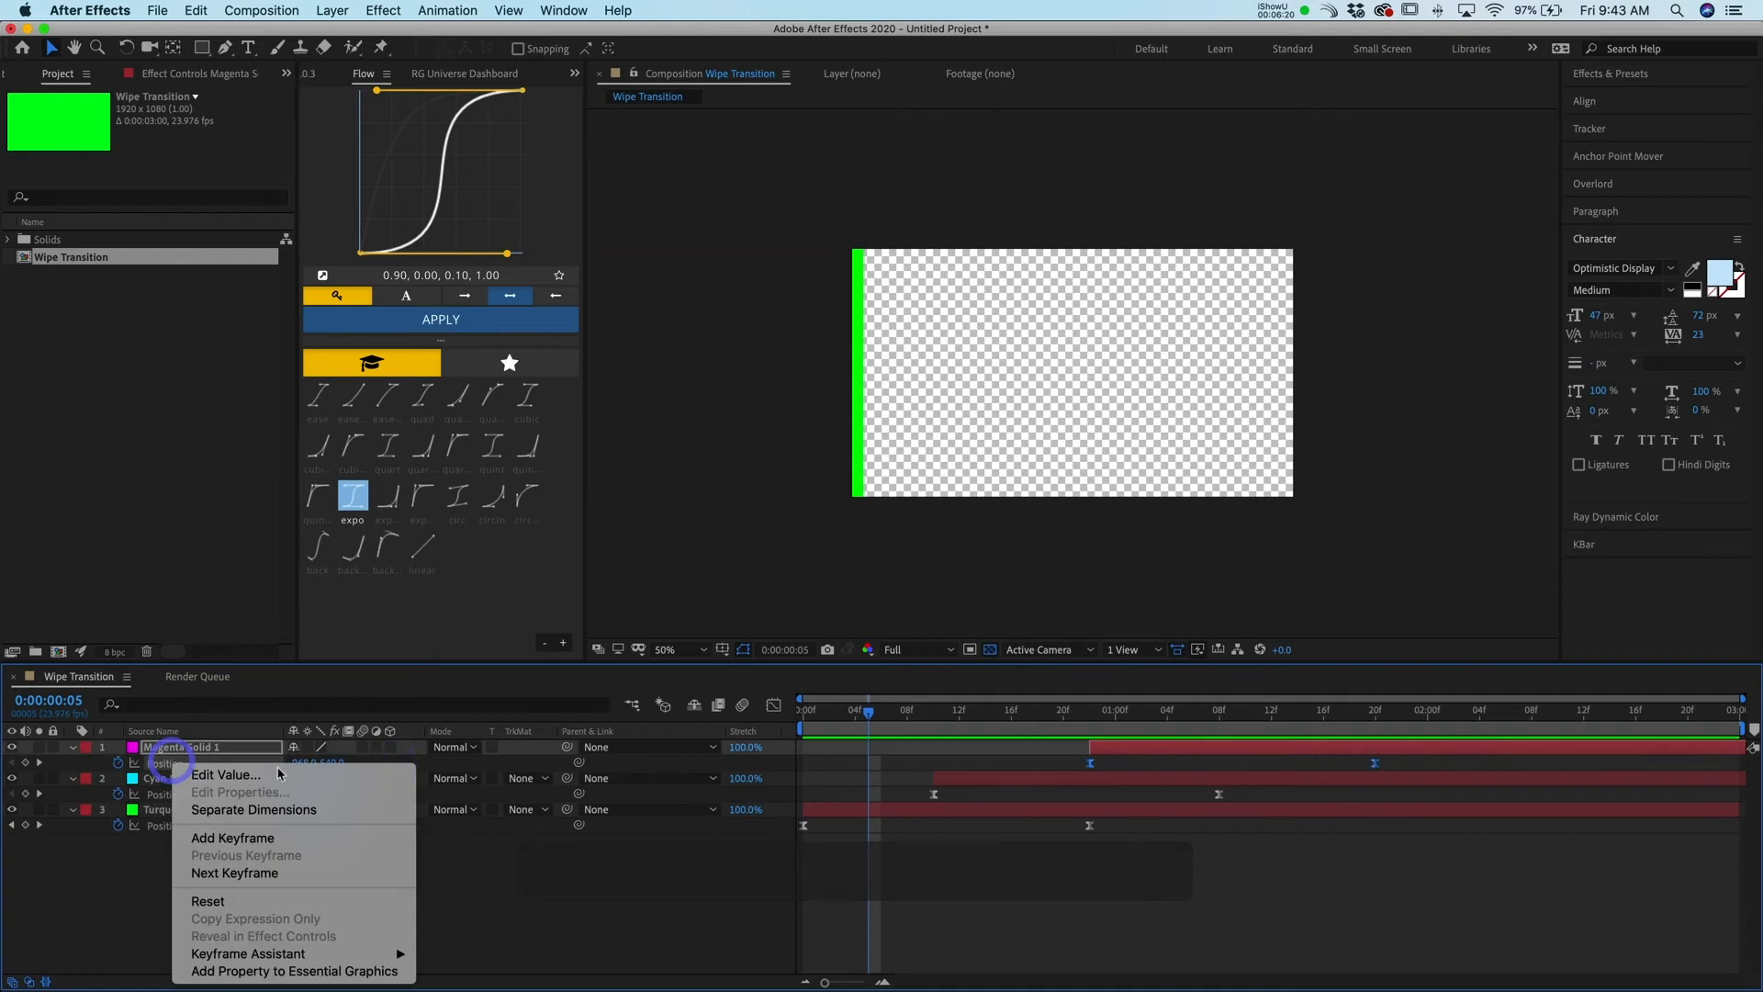
left_click(276, 808)
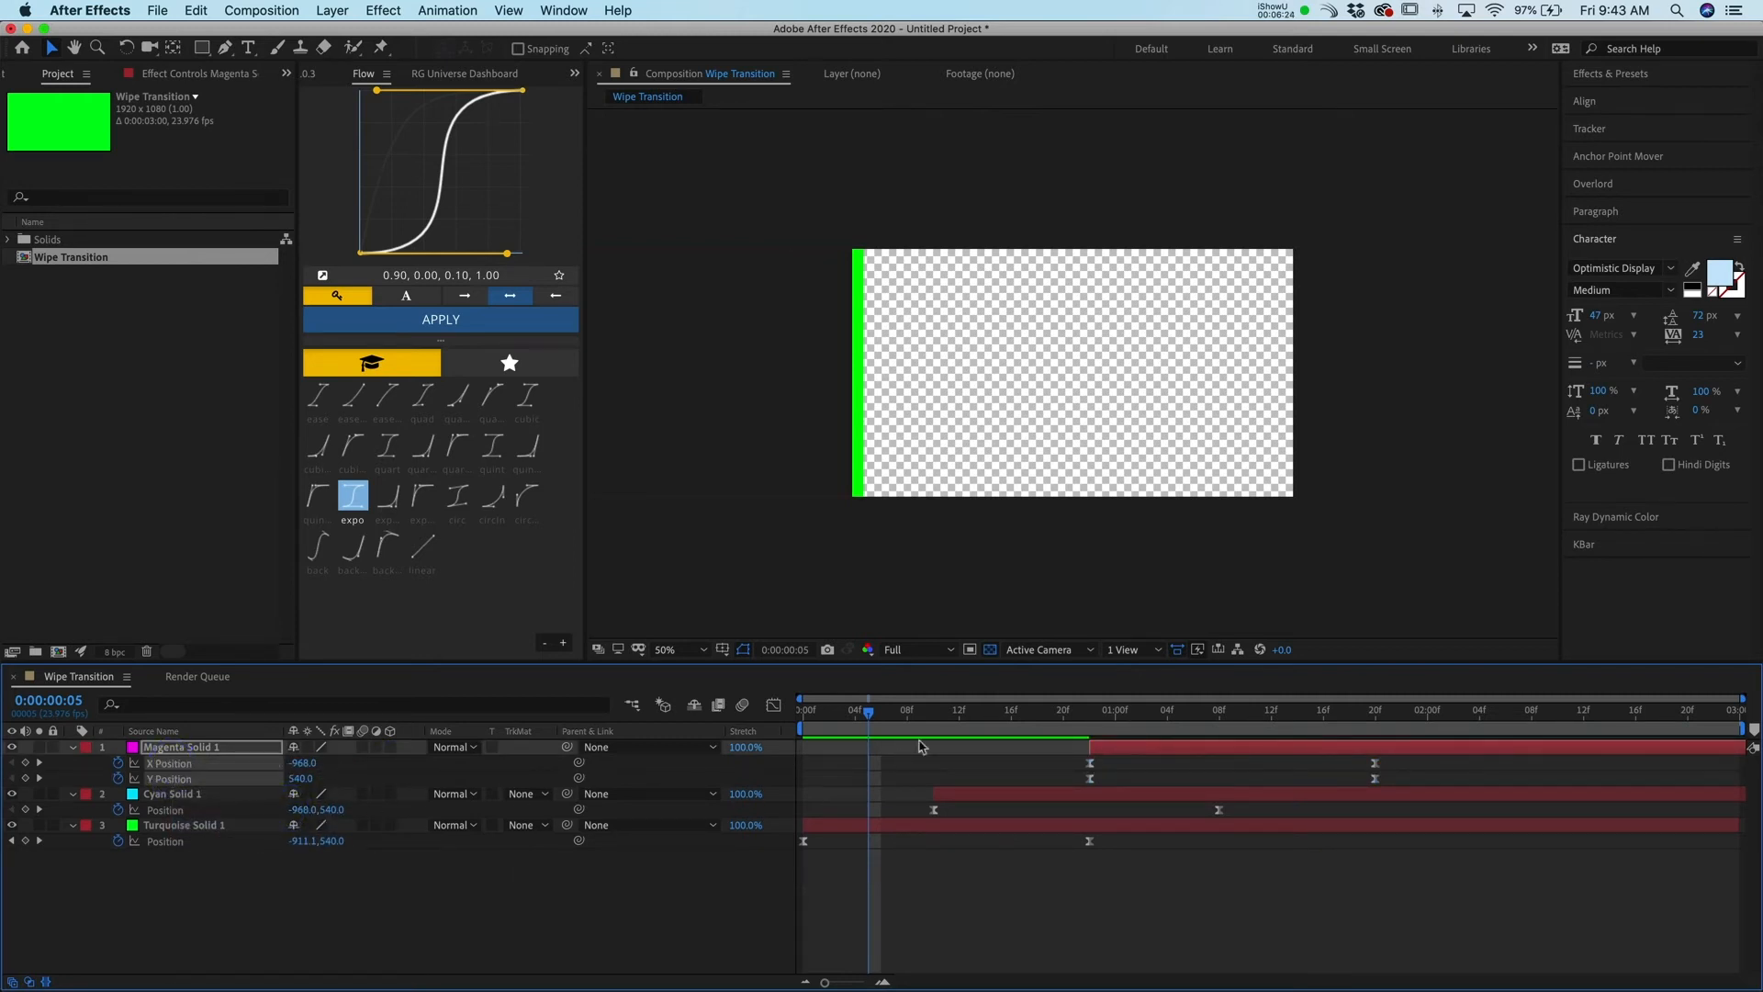
Open the Graph Editor and display the magenta solid's X Position curve
left_click(775, 706)
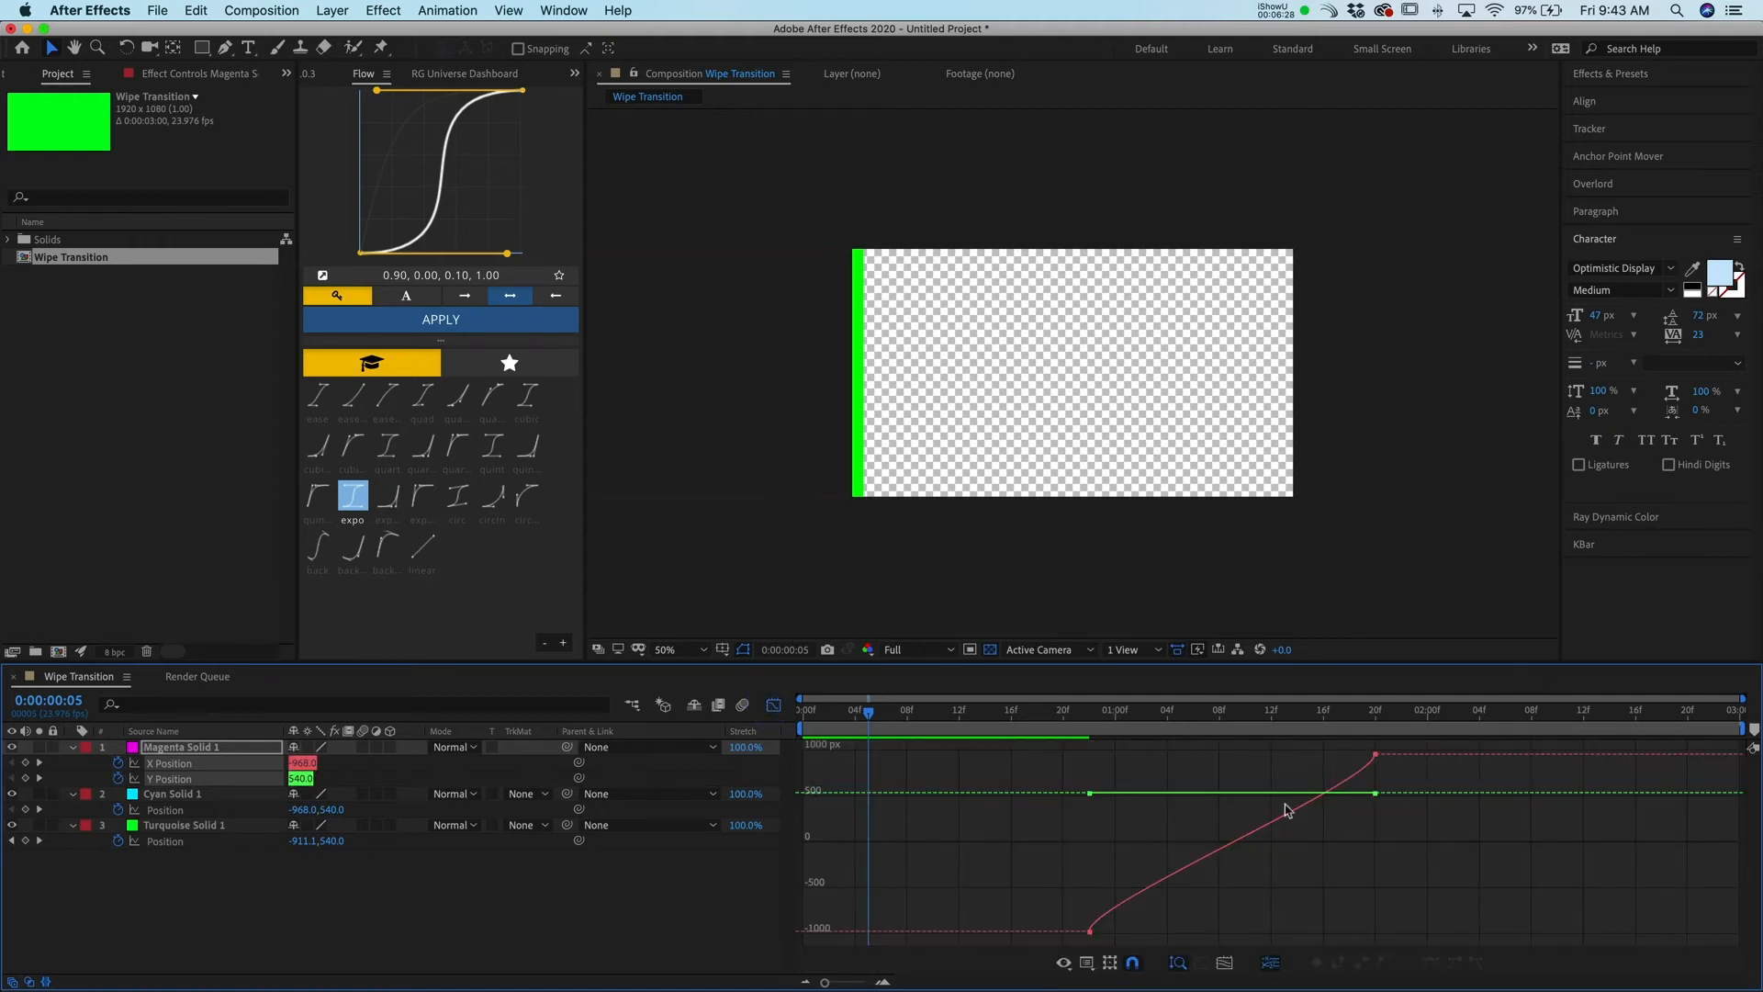
left_click(497, 922)
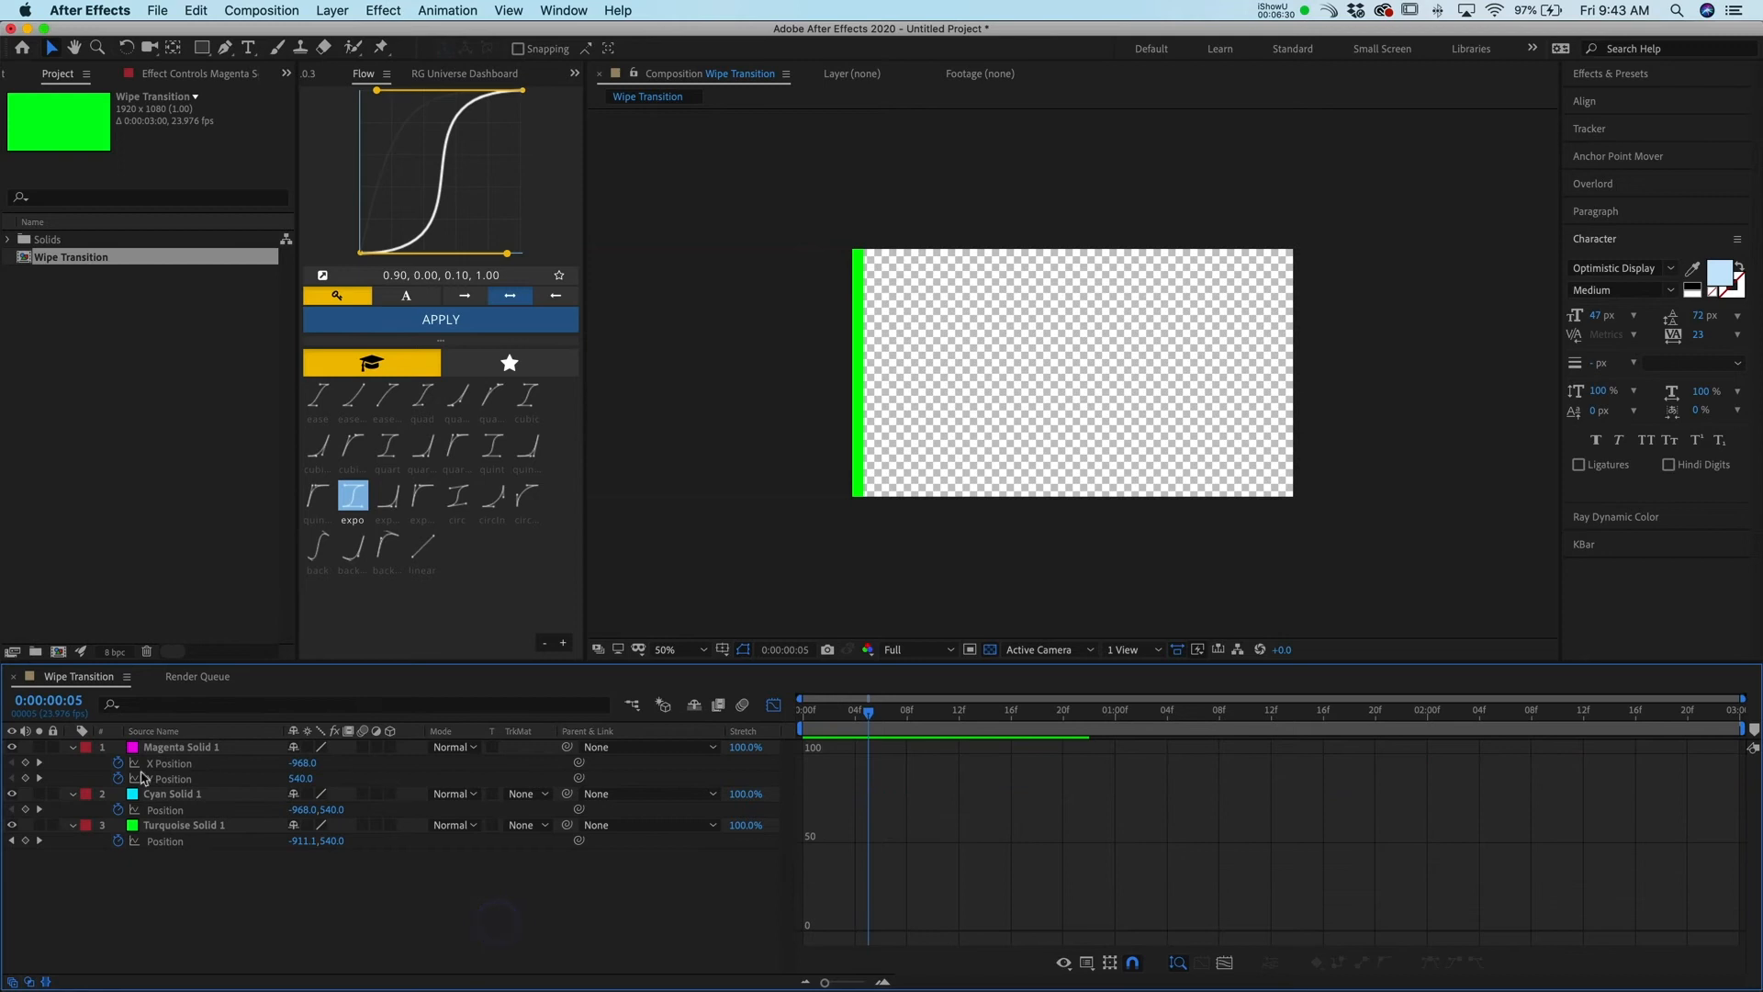
left_click(175, 765)
left_click(175, 779)
left_click(176, 764)
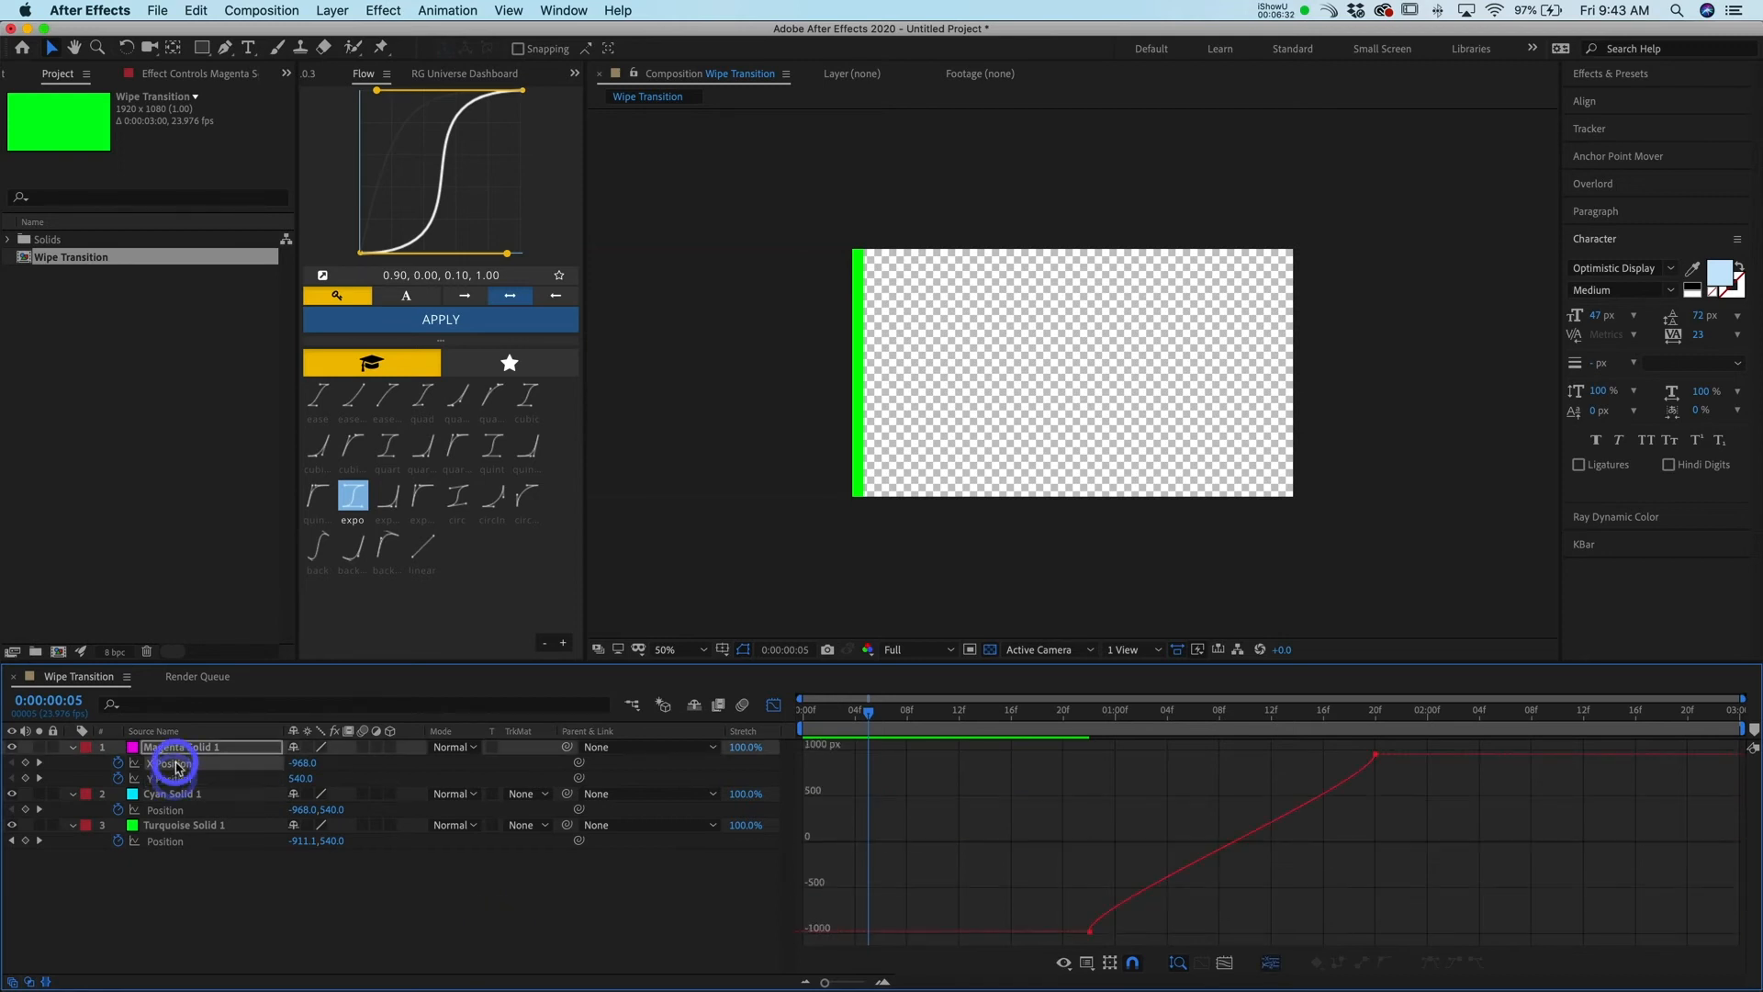
Apply easy ease to both magenta X Position keyframes and pull their bezier handles out to steepen the curve, then preview
left_click_drag(1390, 749, 1027, 916)
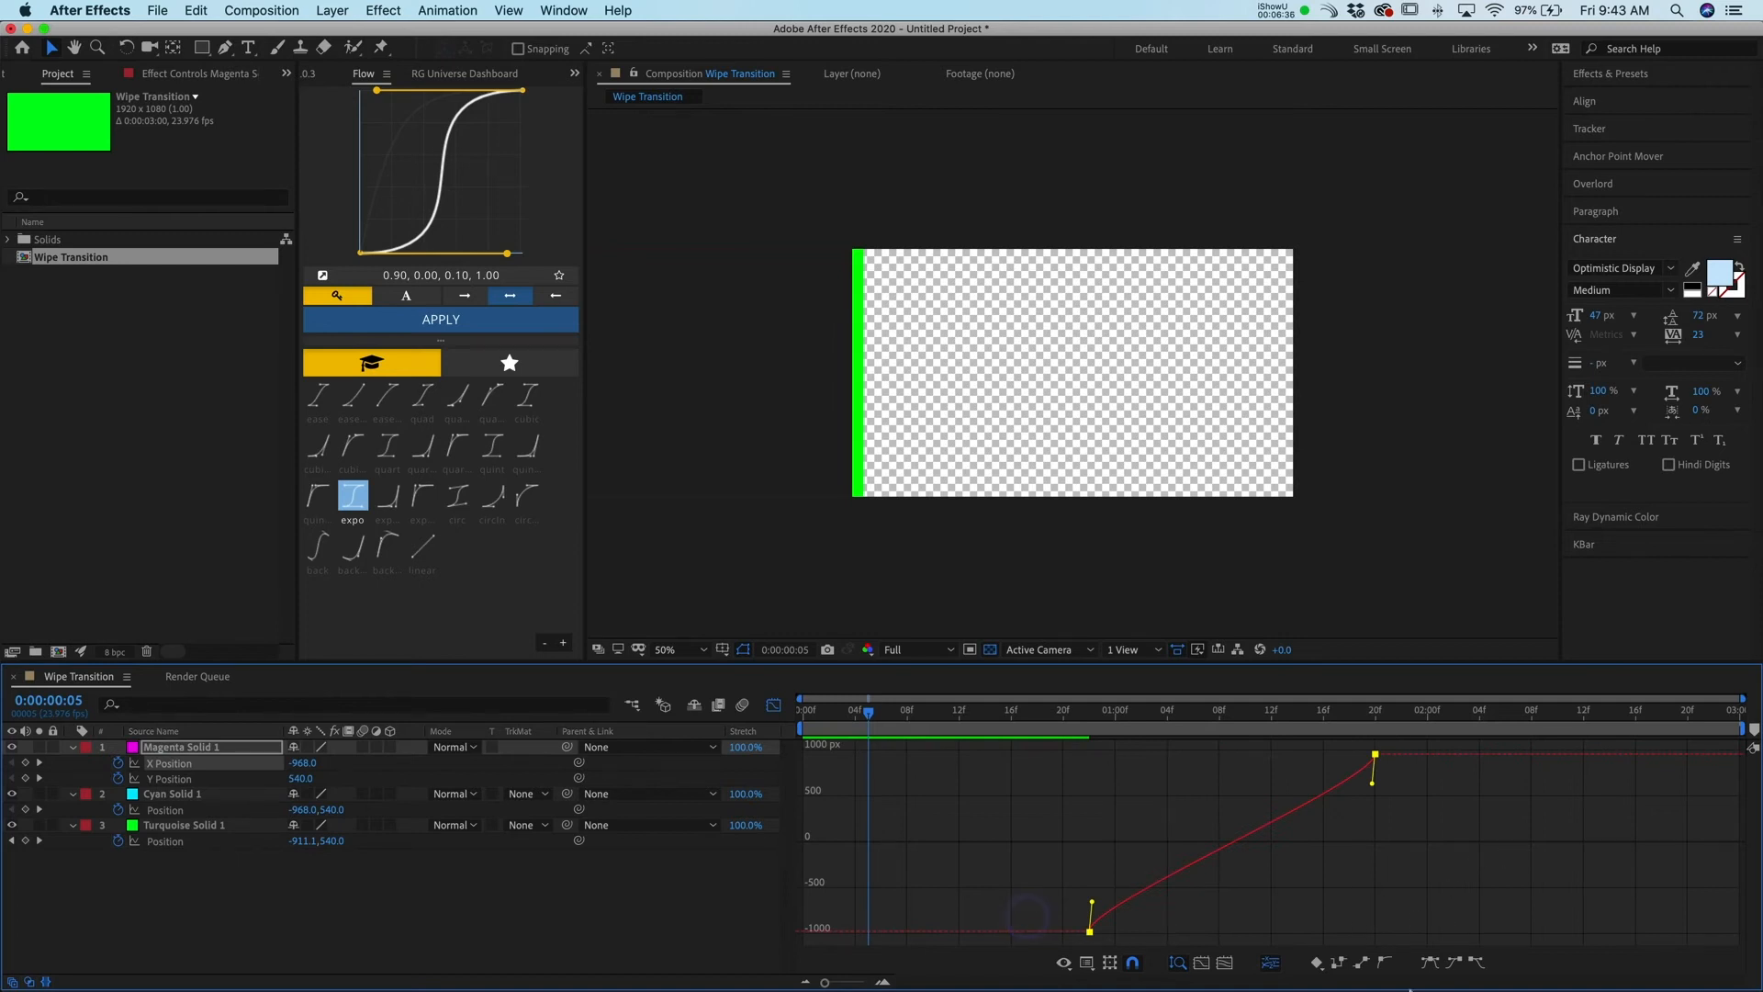
left_click(1387, 964)
left_click_drag(1328, 785, 1311, 760)
key("shift")
left_click_drag(1297, 763, 1191, 755)
left_click_drag(1137, 905, 1316, 933)
left_click_drag(1022, 725, 1076, 738)
key("space")
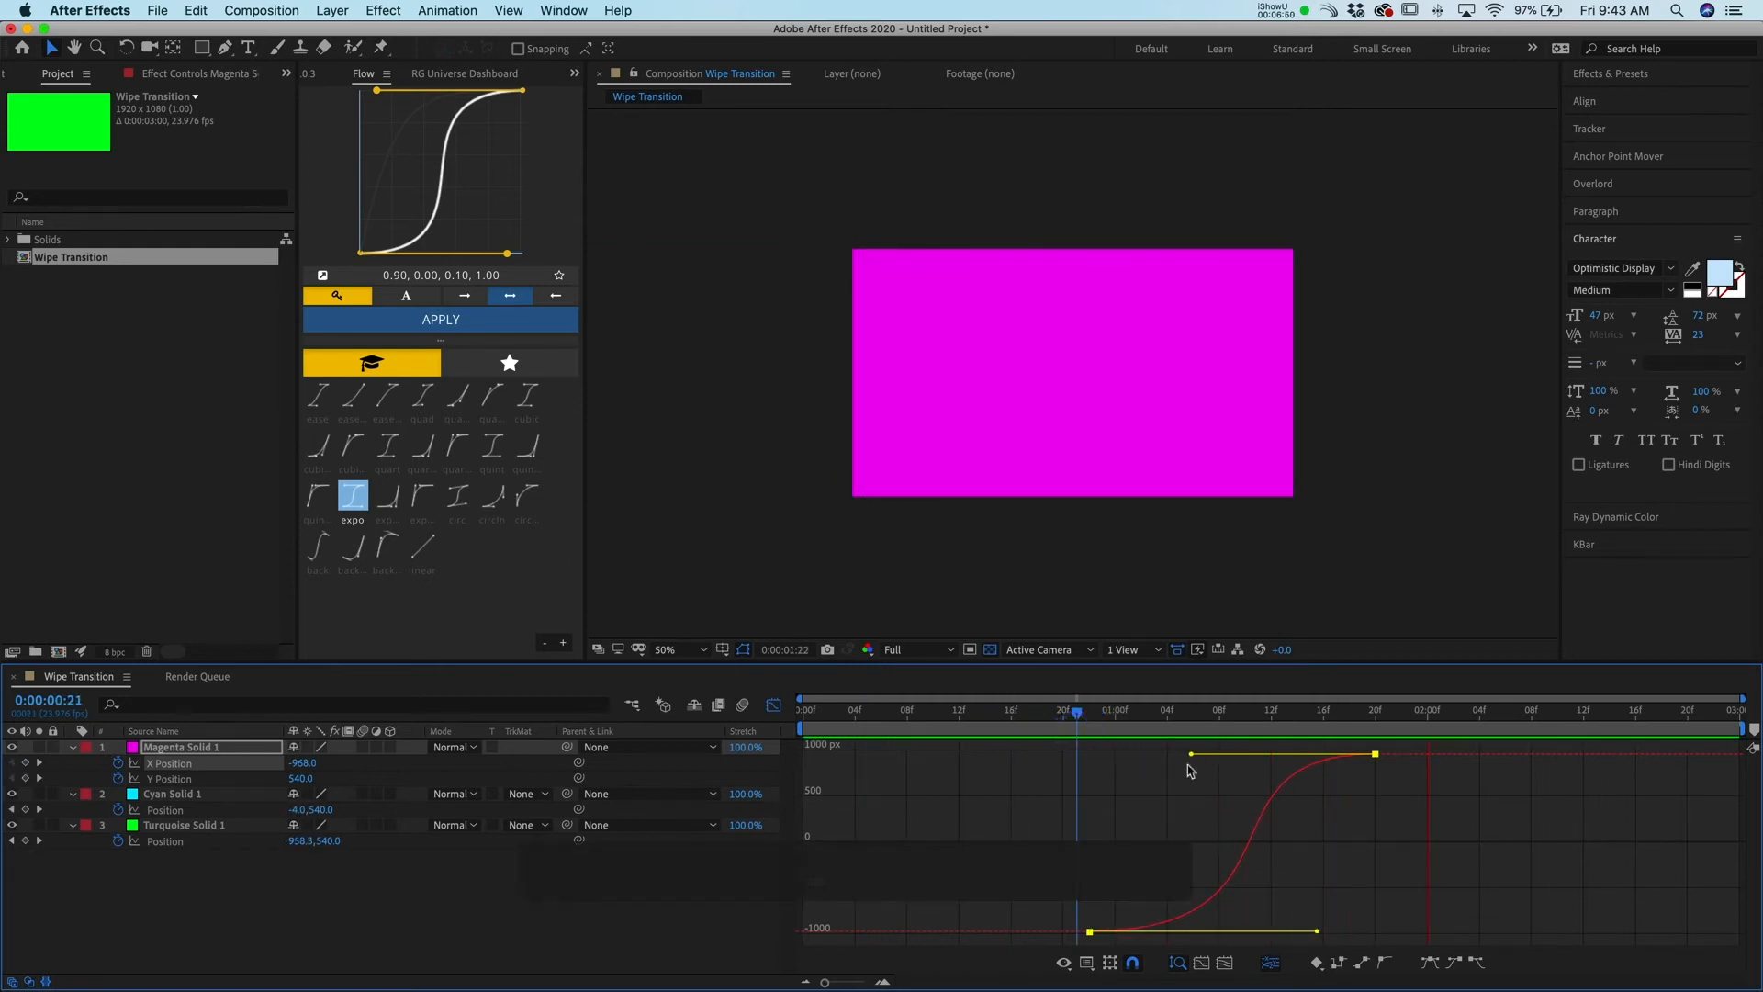
Refine the bezier handles on the magenta X Position curve and preview the wipe
left_click_drag(1190, 755, 1220, 755)
left_click_drag(1309, 936, 1286, 931)
left_click_drag(1009, 726, 999, 730)
key("space")
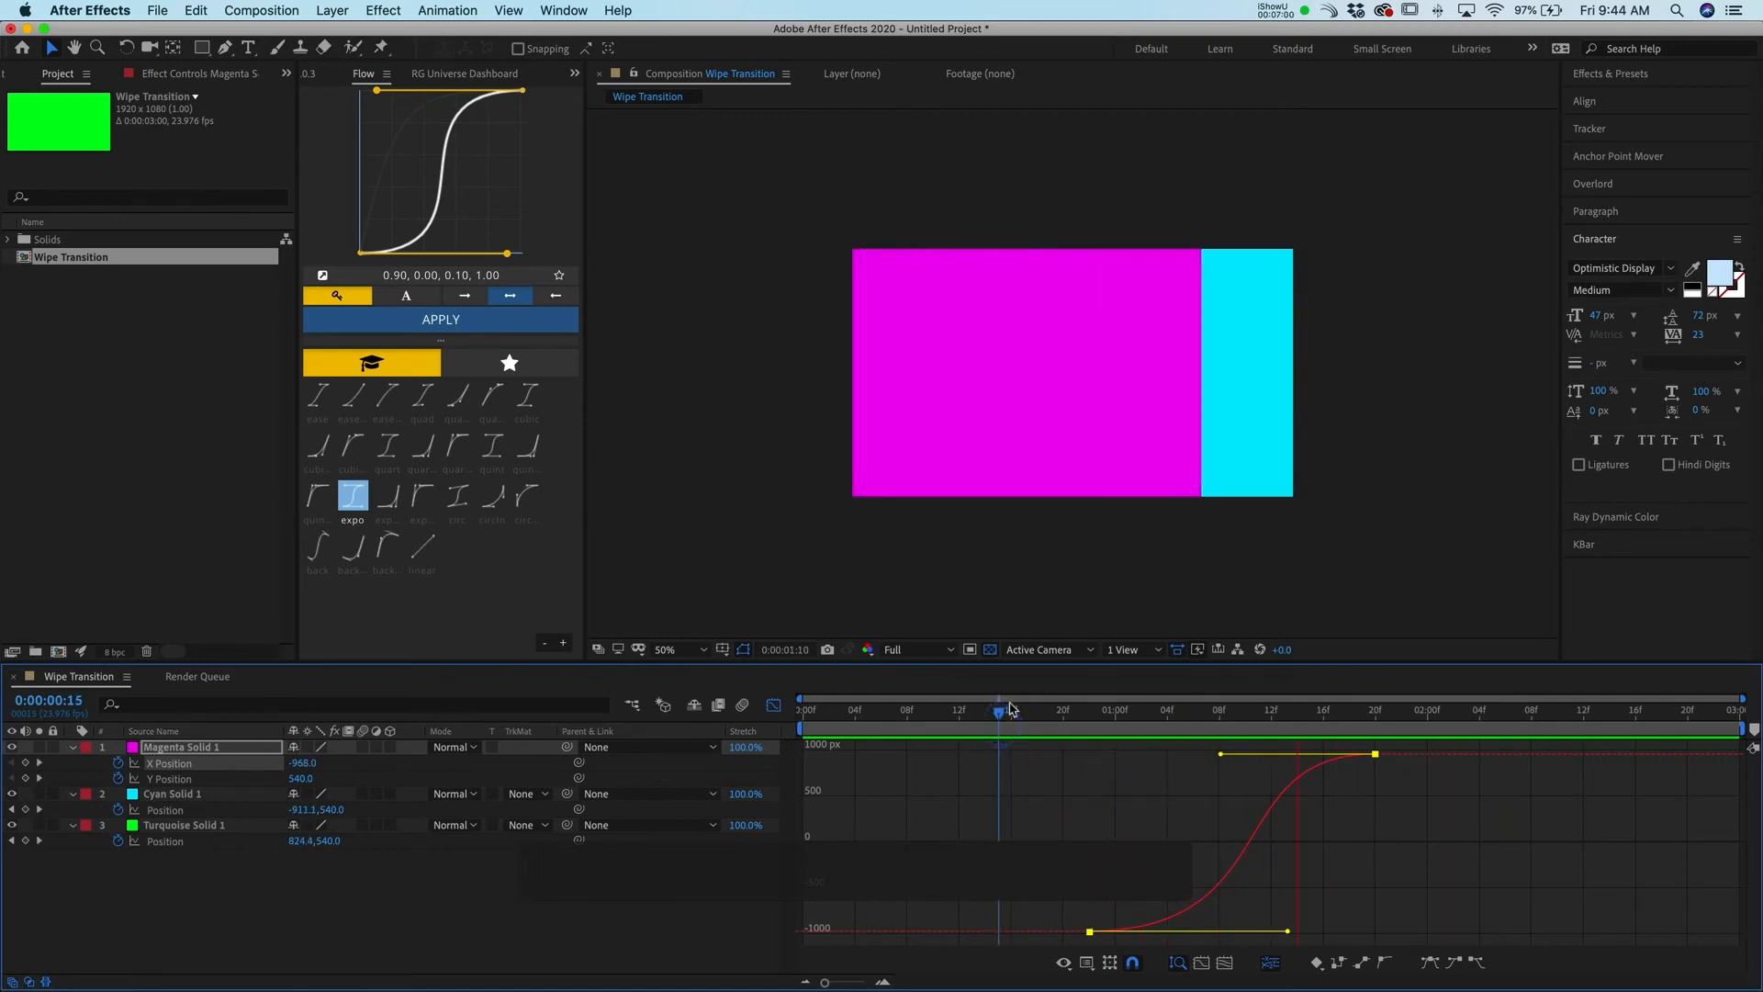
left_click_drag(1222, 759, 1053, 735)
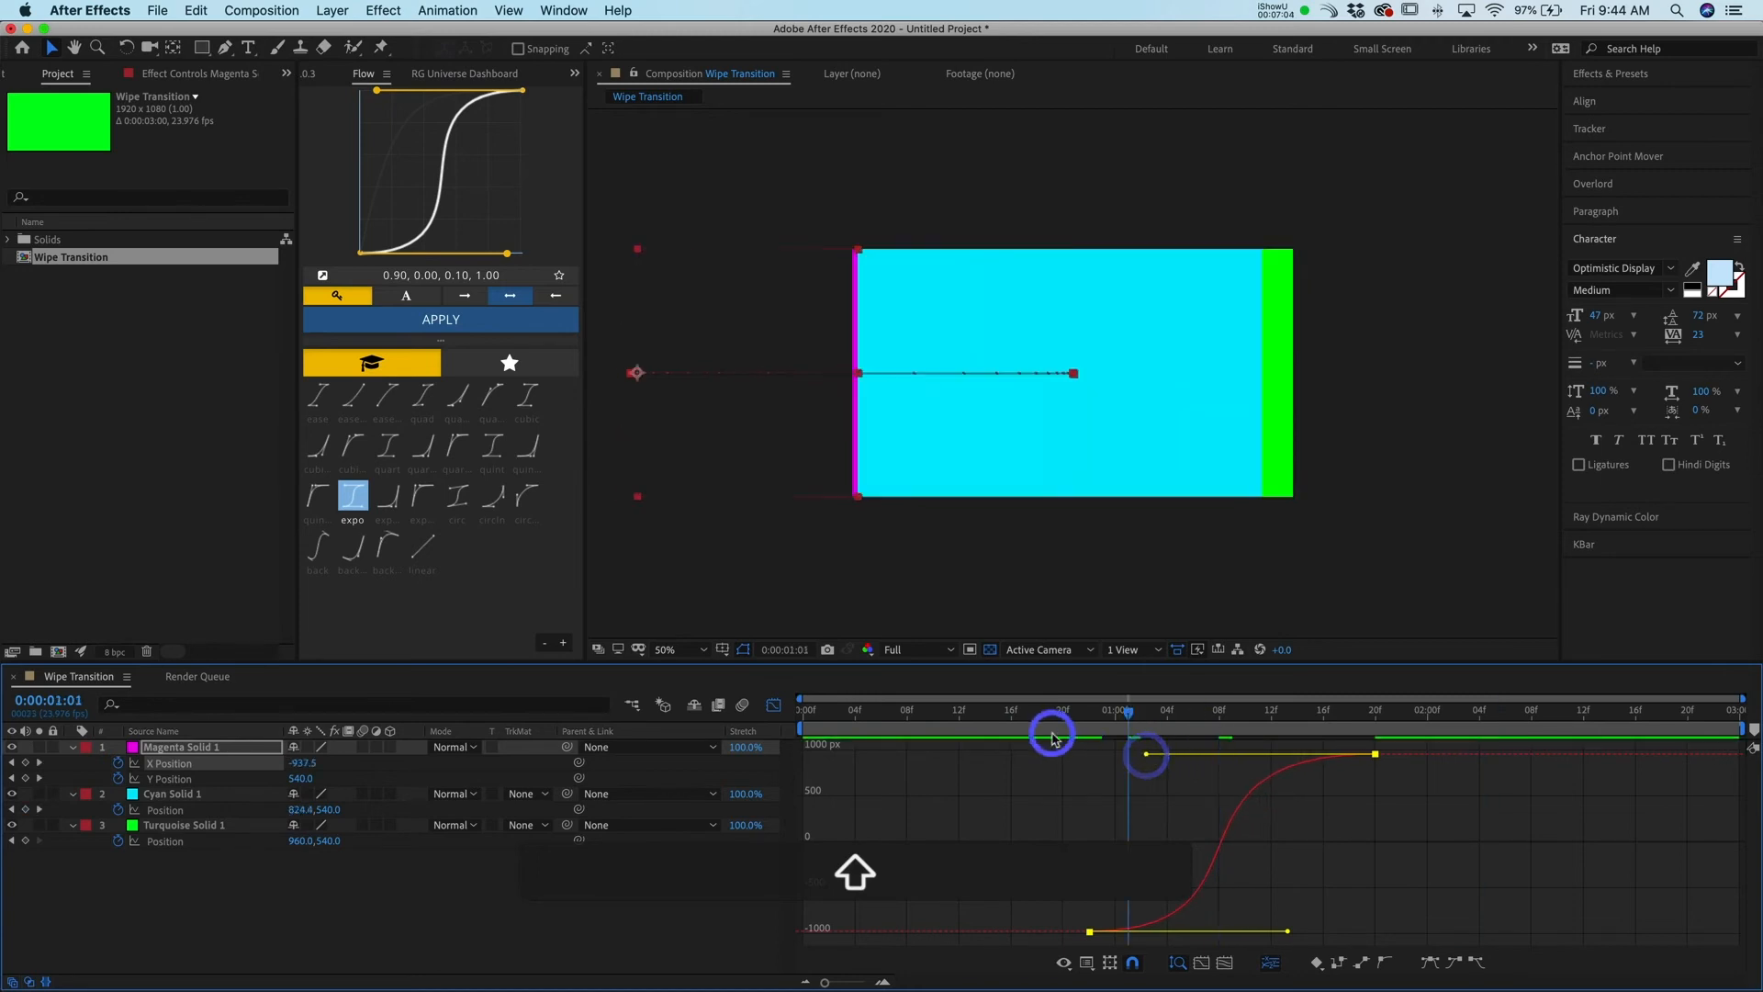
key("space")
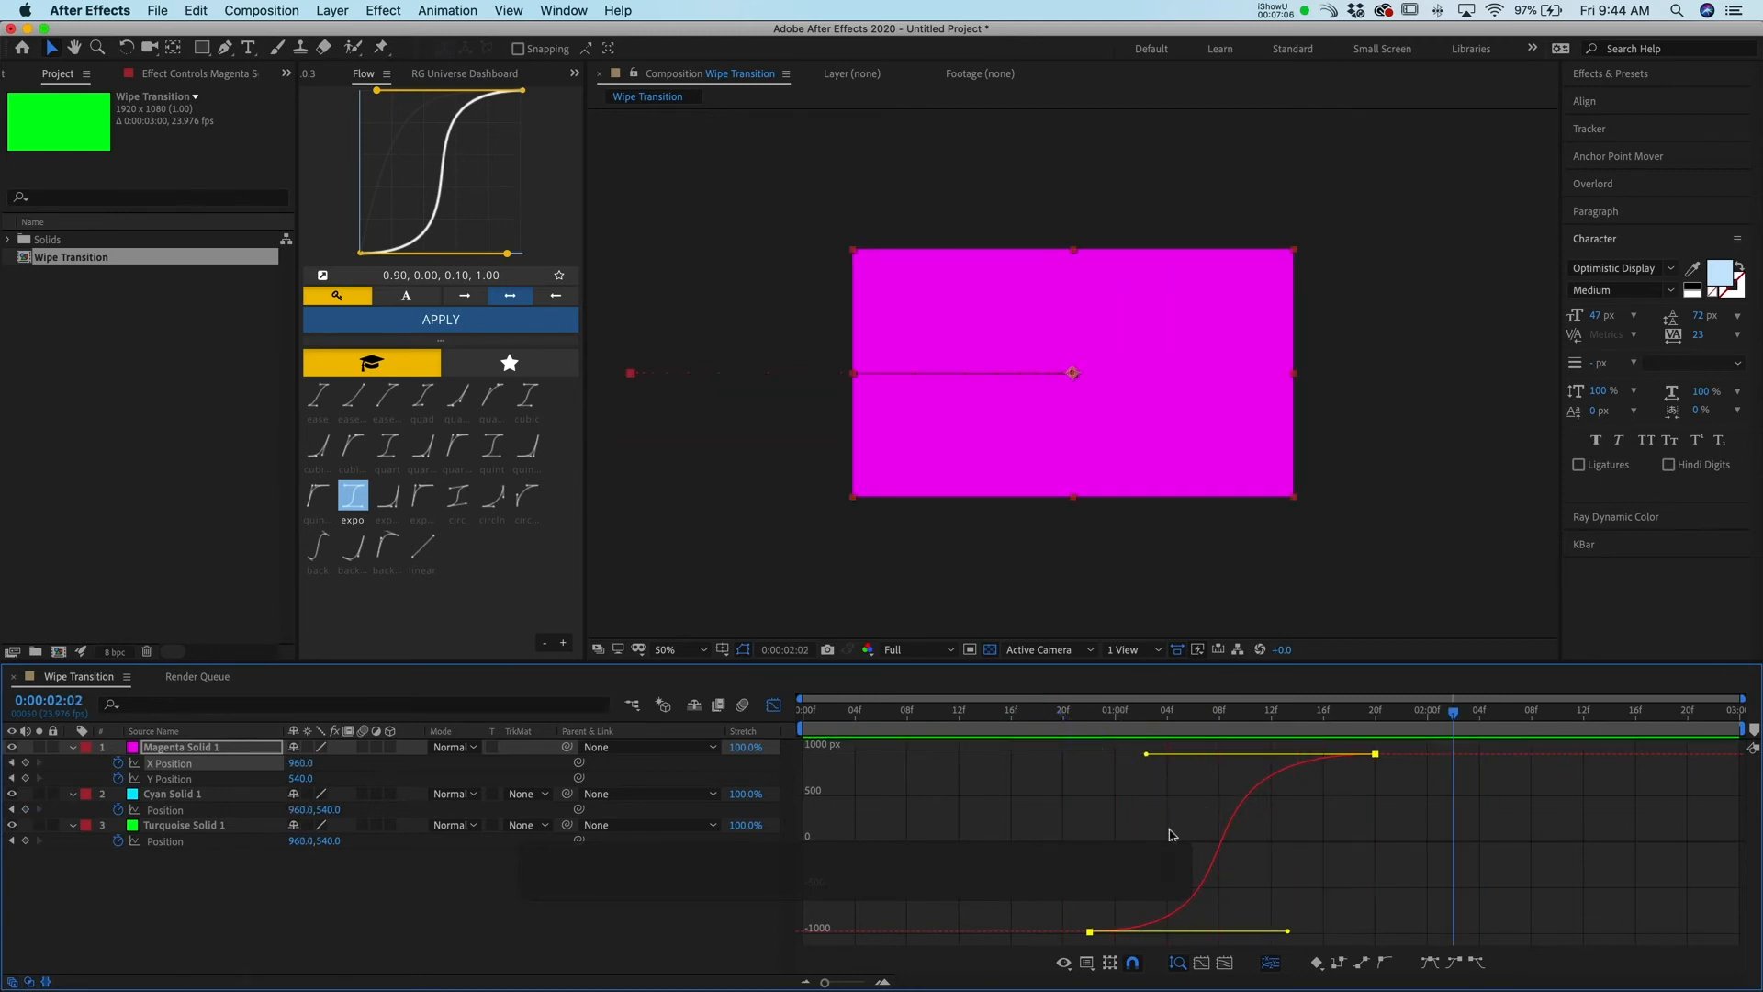
Extend the first keyframe's handle on the magenta X Position curve further and replay the wipe
left_click_drag(1285, 932, 1371, 934)
left_click_drag(1235, 728, 998, 735)
key("space")
key("space")
key("space")
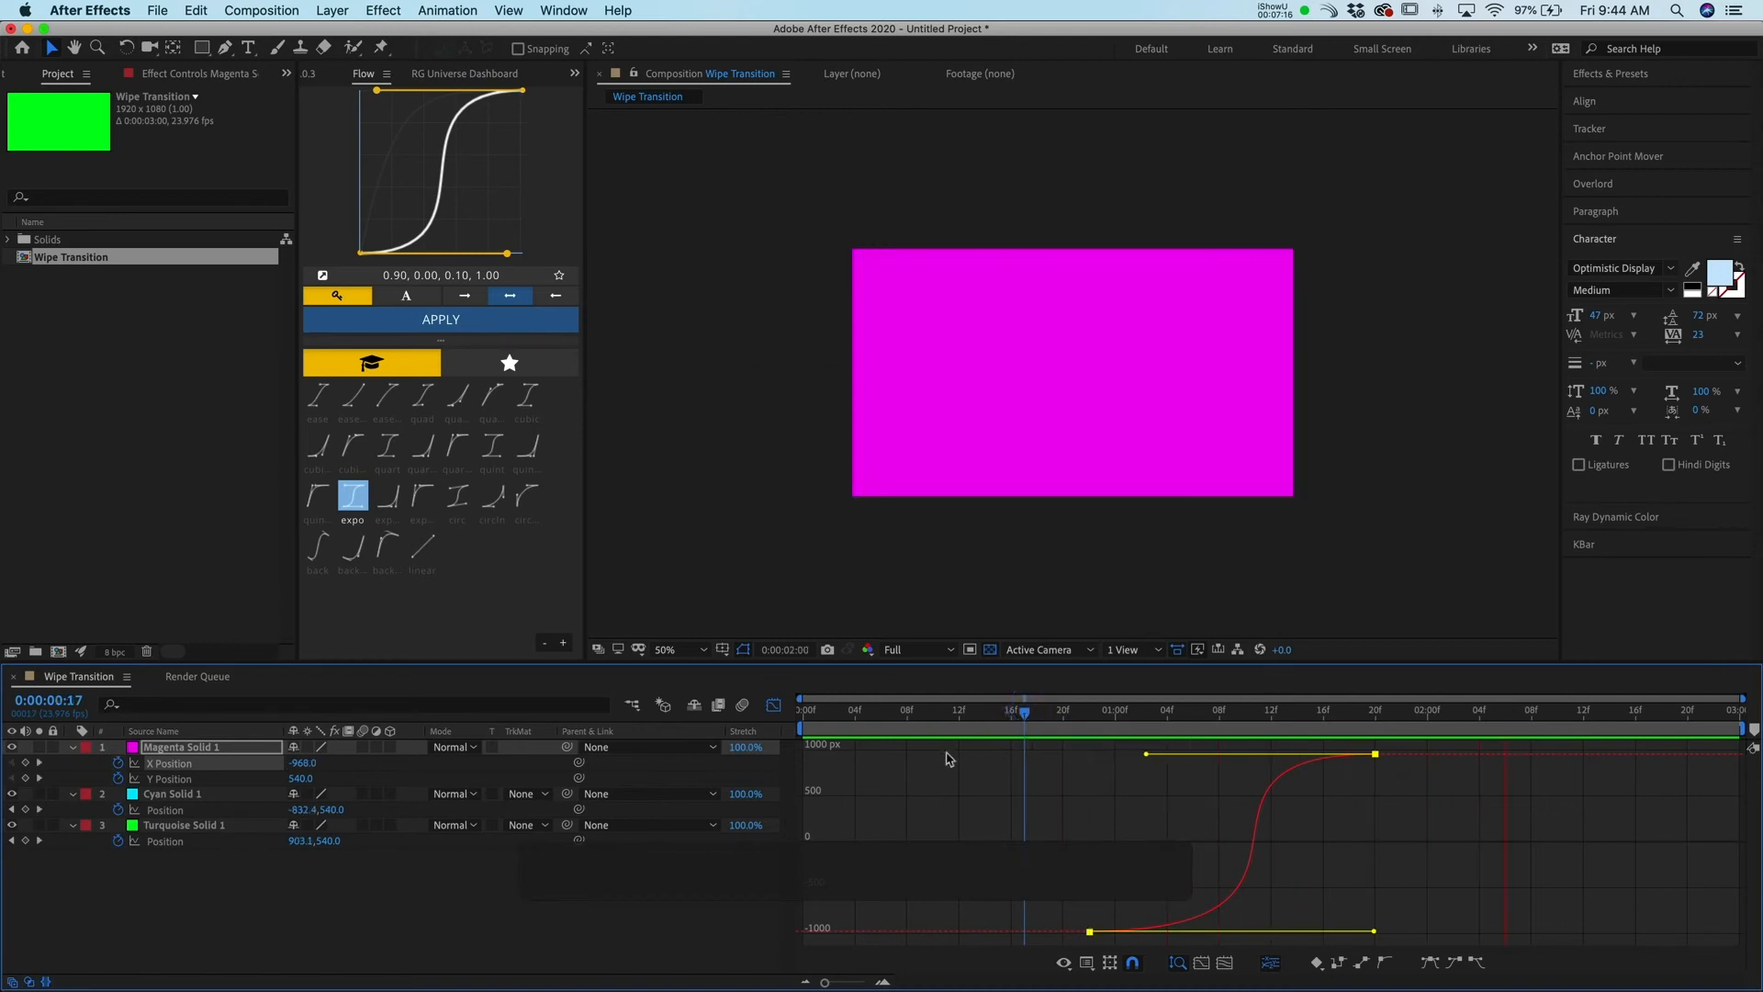
key("space")
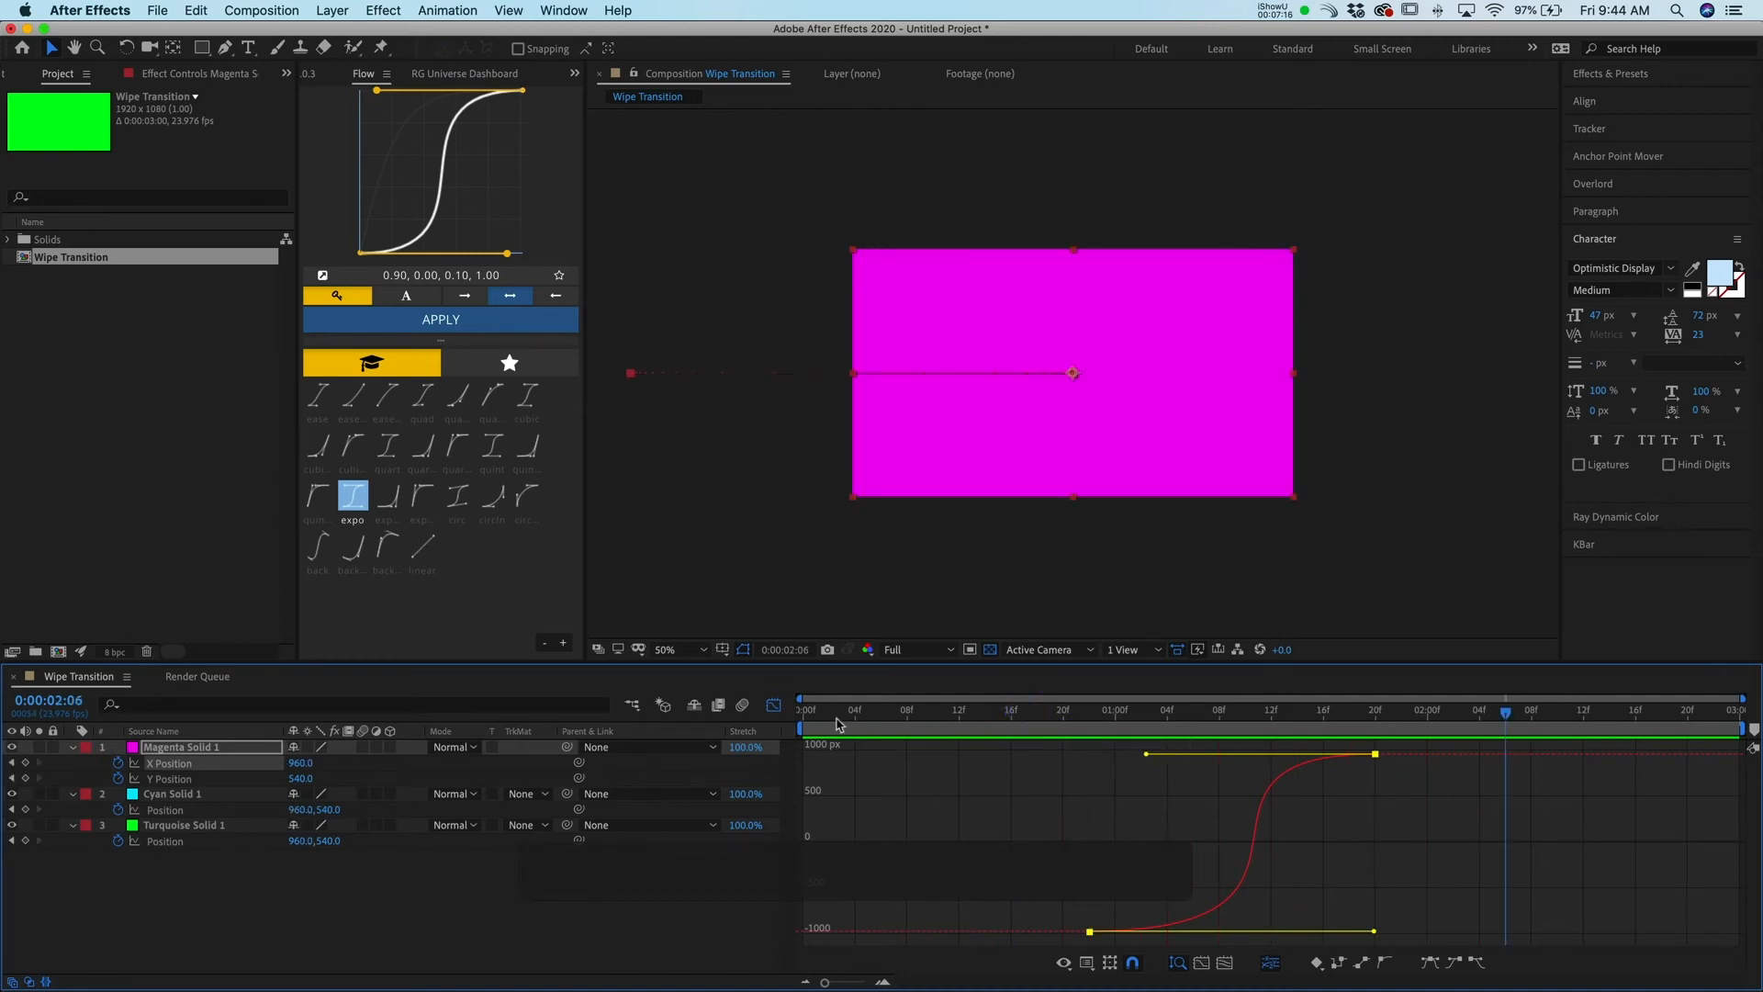
Close the Graph Editor and separate the cyan and turquoise solids' Position into X and Y dimensions
left_click(775, 706)
left_click_drag(1428, 766, 1051, 785)
key("super+c")
key("super+c")
left_click(167, 809)
left_click(175, 840, "shift")
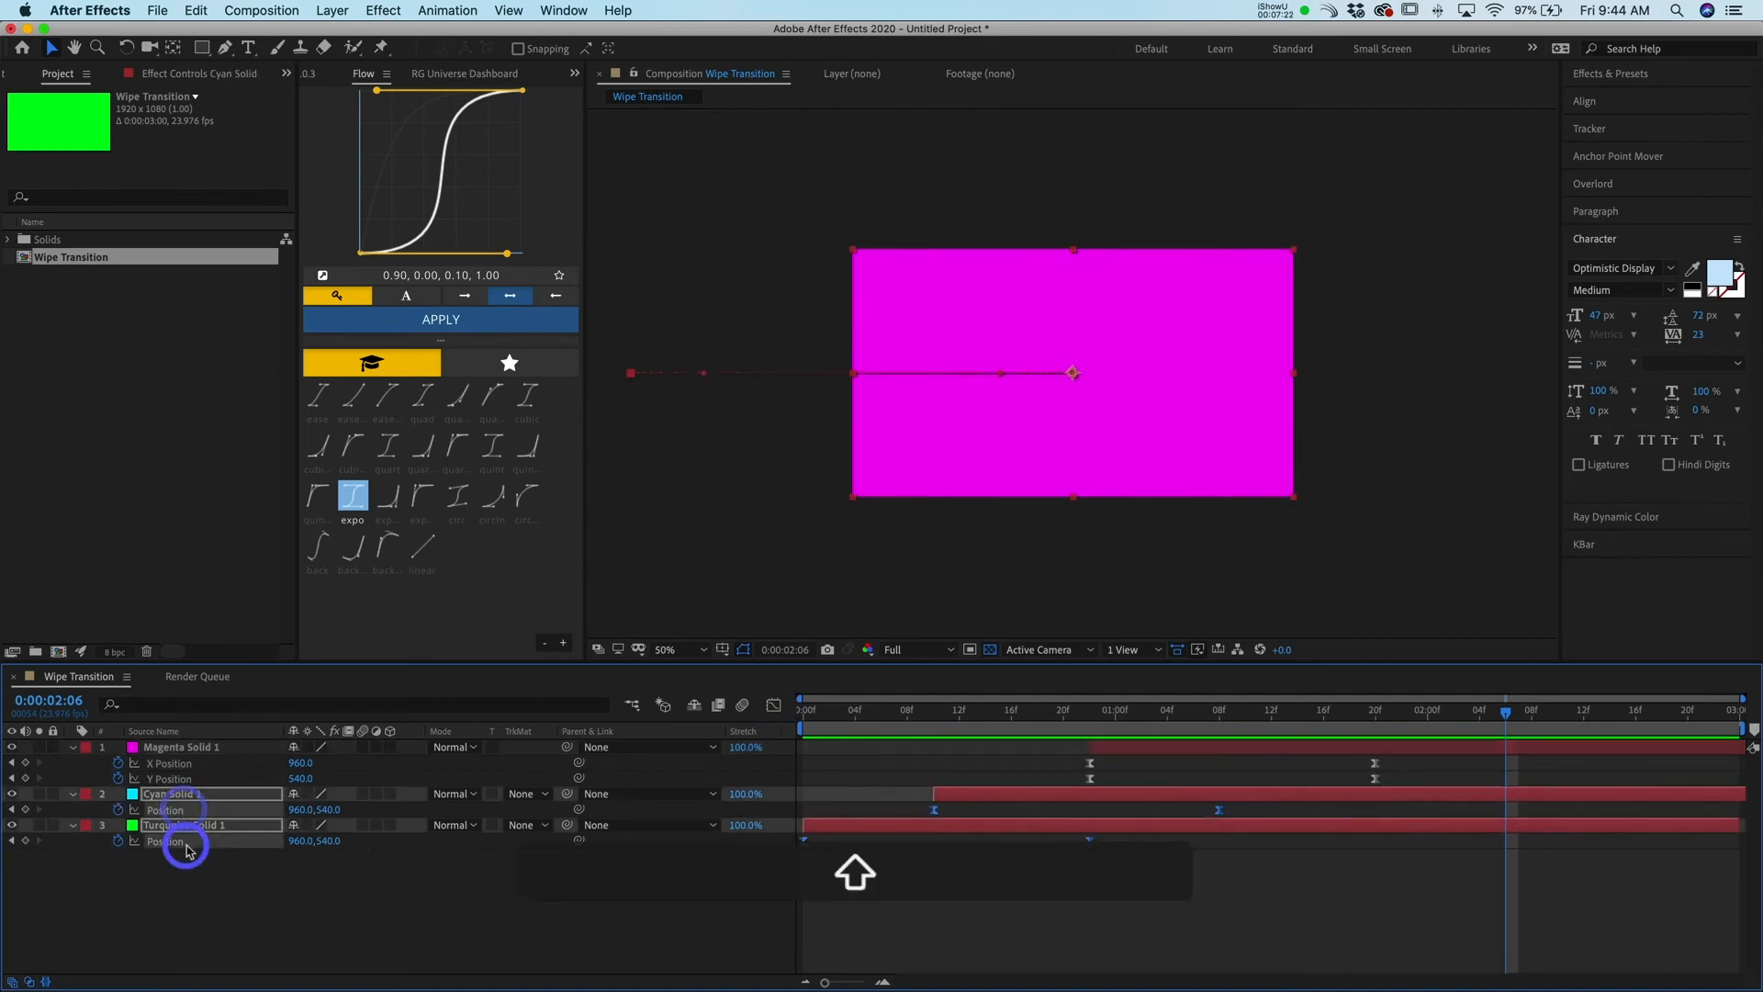
right_click(195, 809)
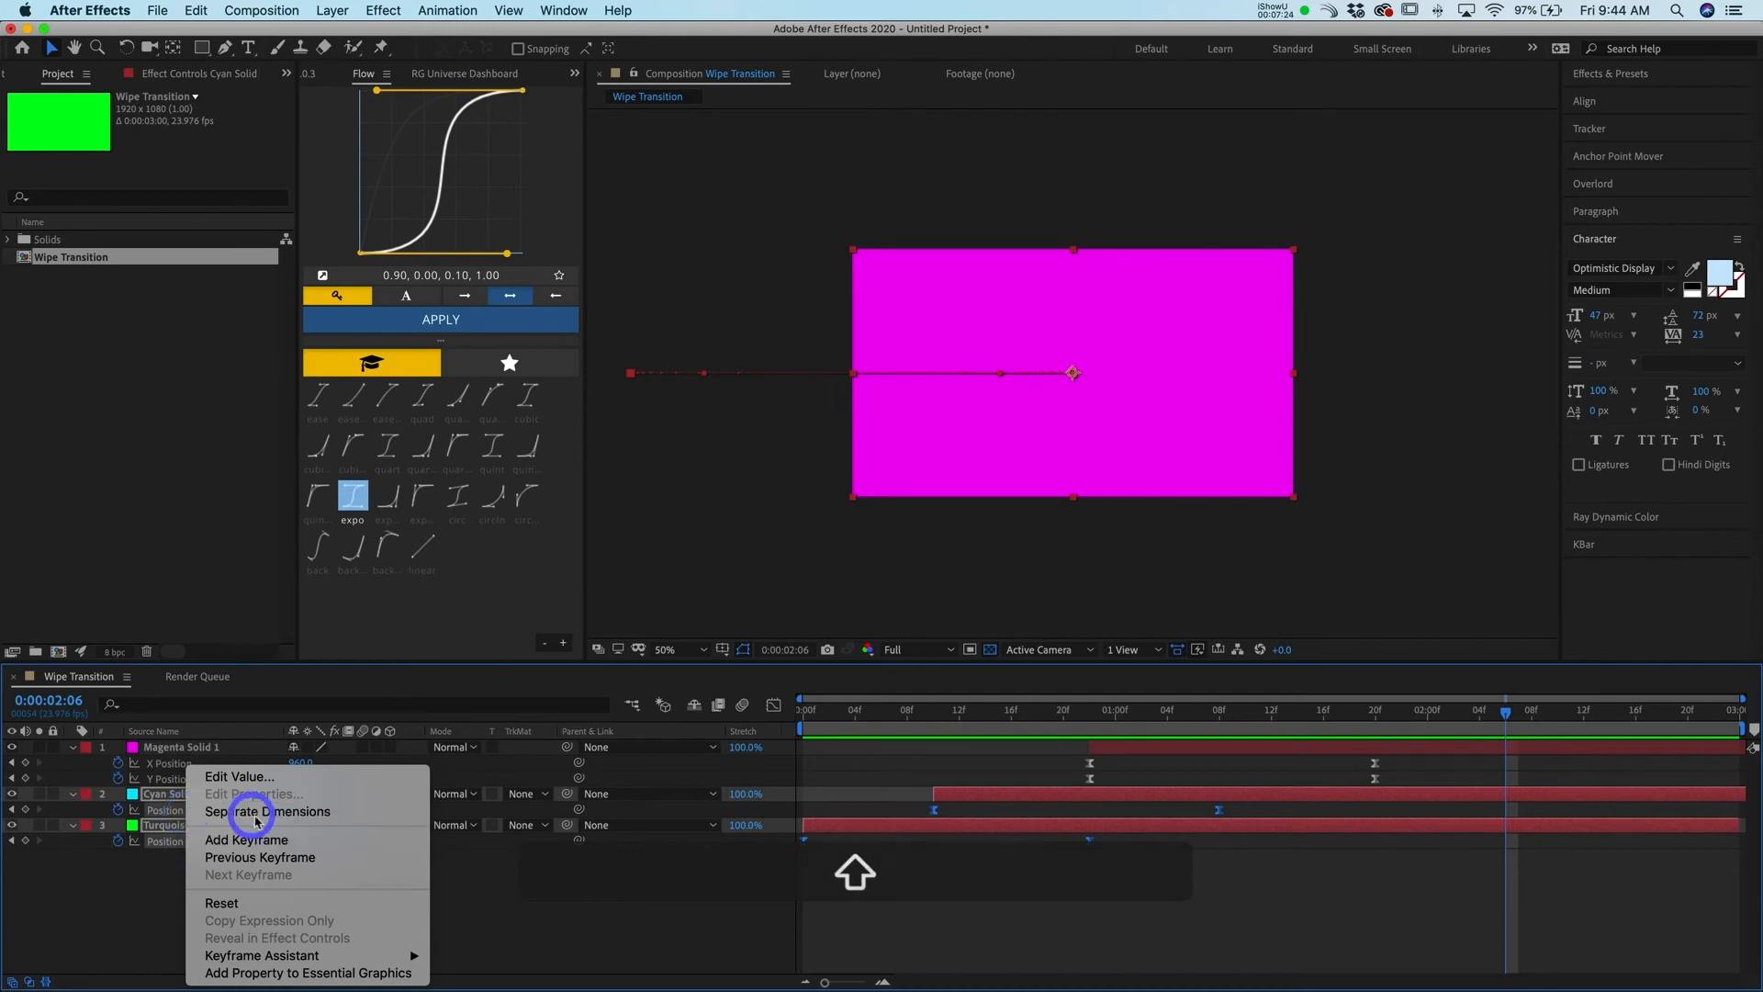
left_click(236, 811)
Copy the magenta solid's X Position keyframes and paste them onto the cyan solid at frame 10
left_click_drag(1405, 762, 1048, 788)
key("super+c")
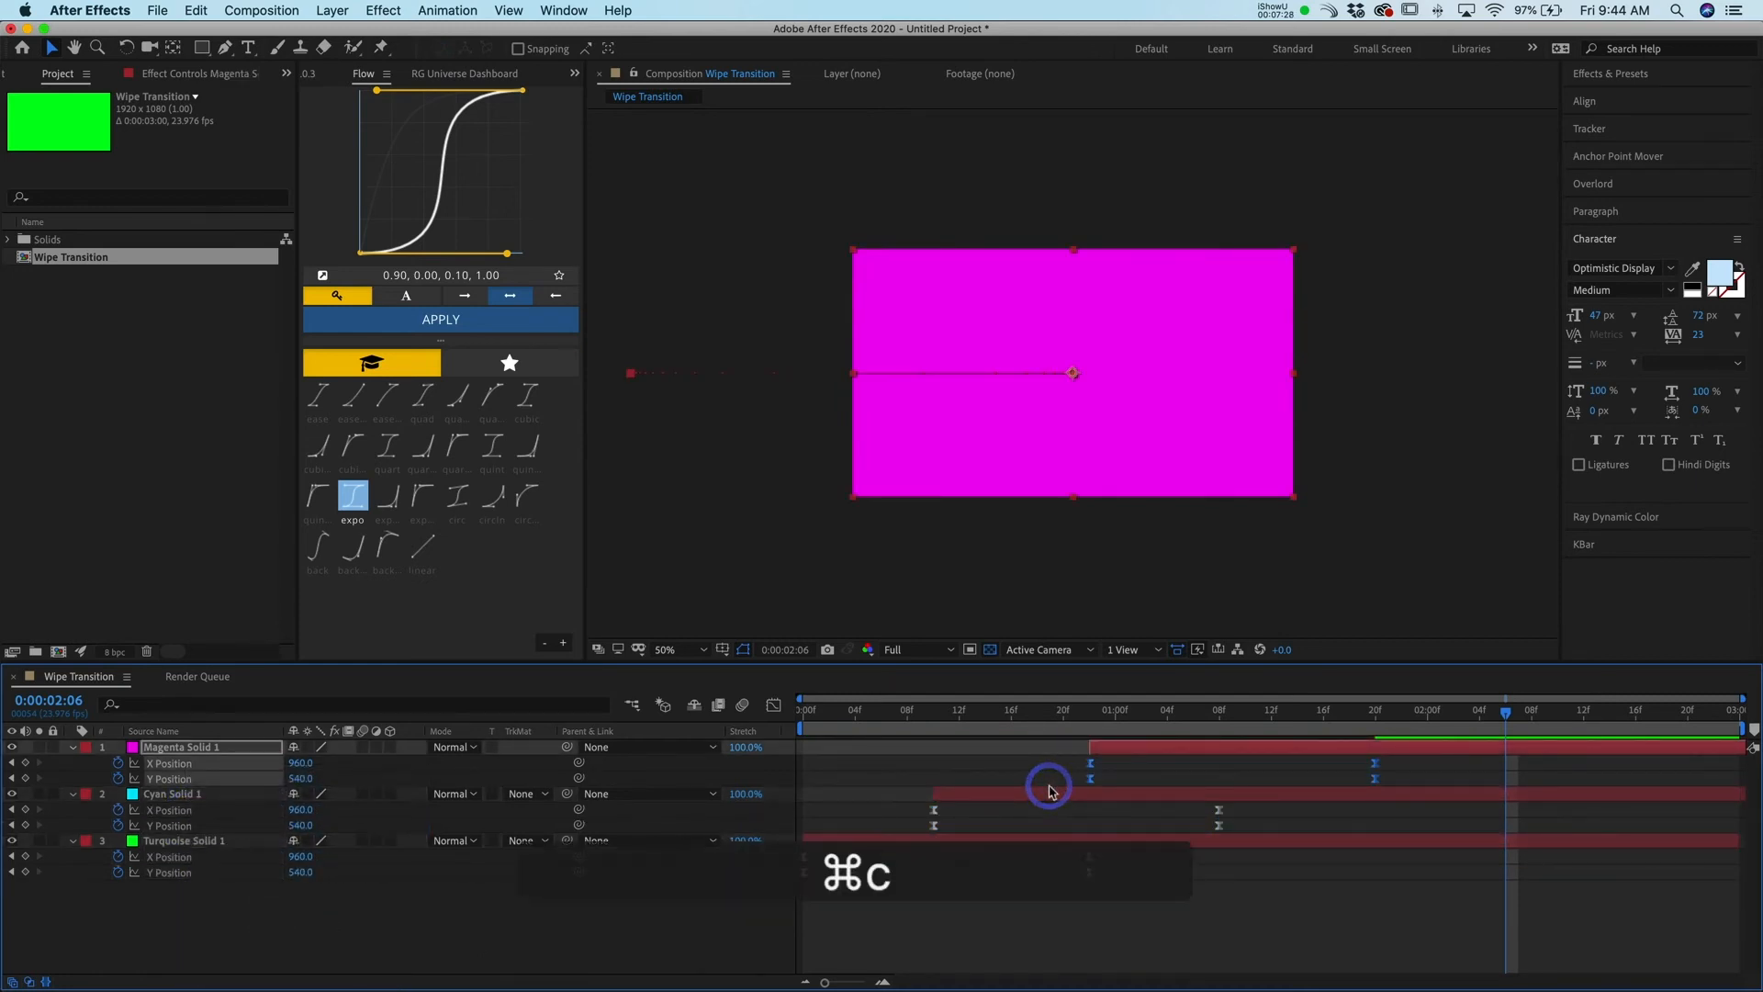
left_click_drag(966, 719, 923, 719)
left_click(980, 794)
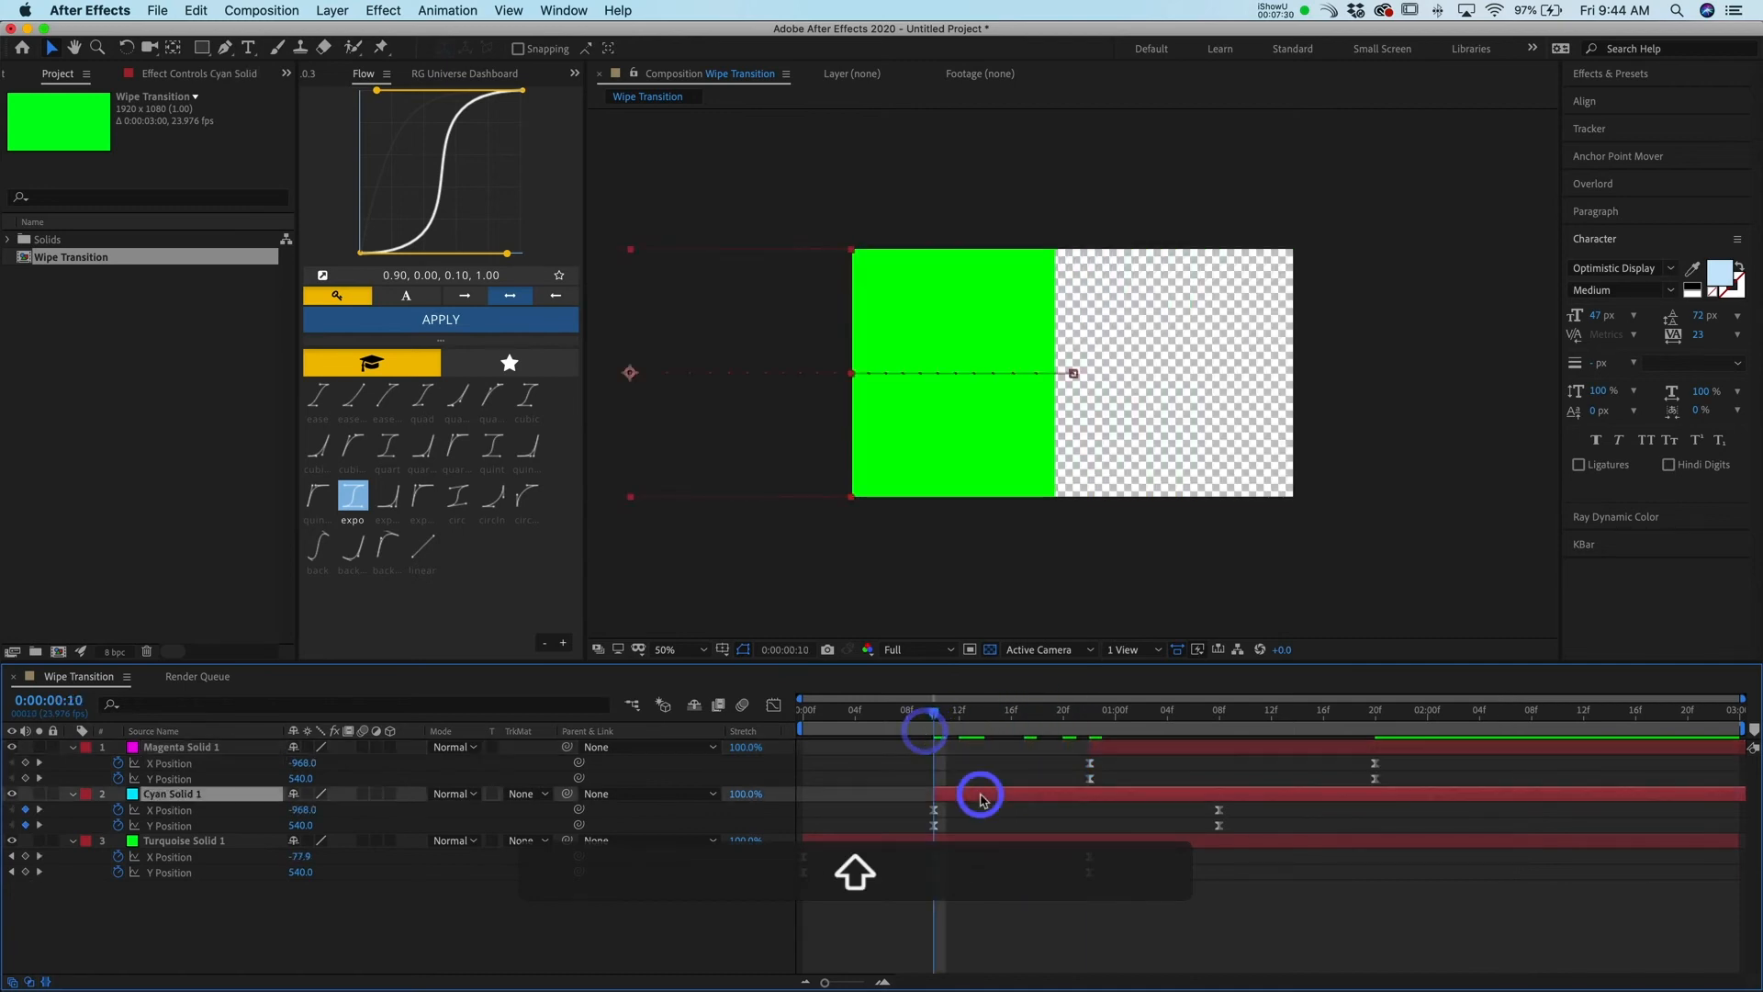
key("super+v")
Paste the same keyframes onto the turquoise solid at frame 0
left_click_drag(909, 721, 744, 721)
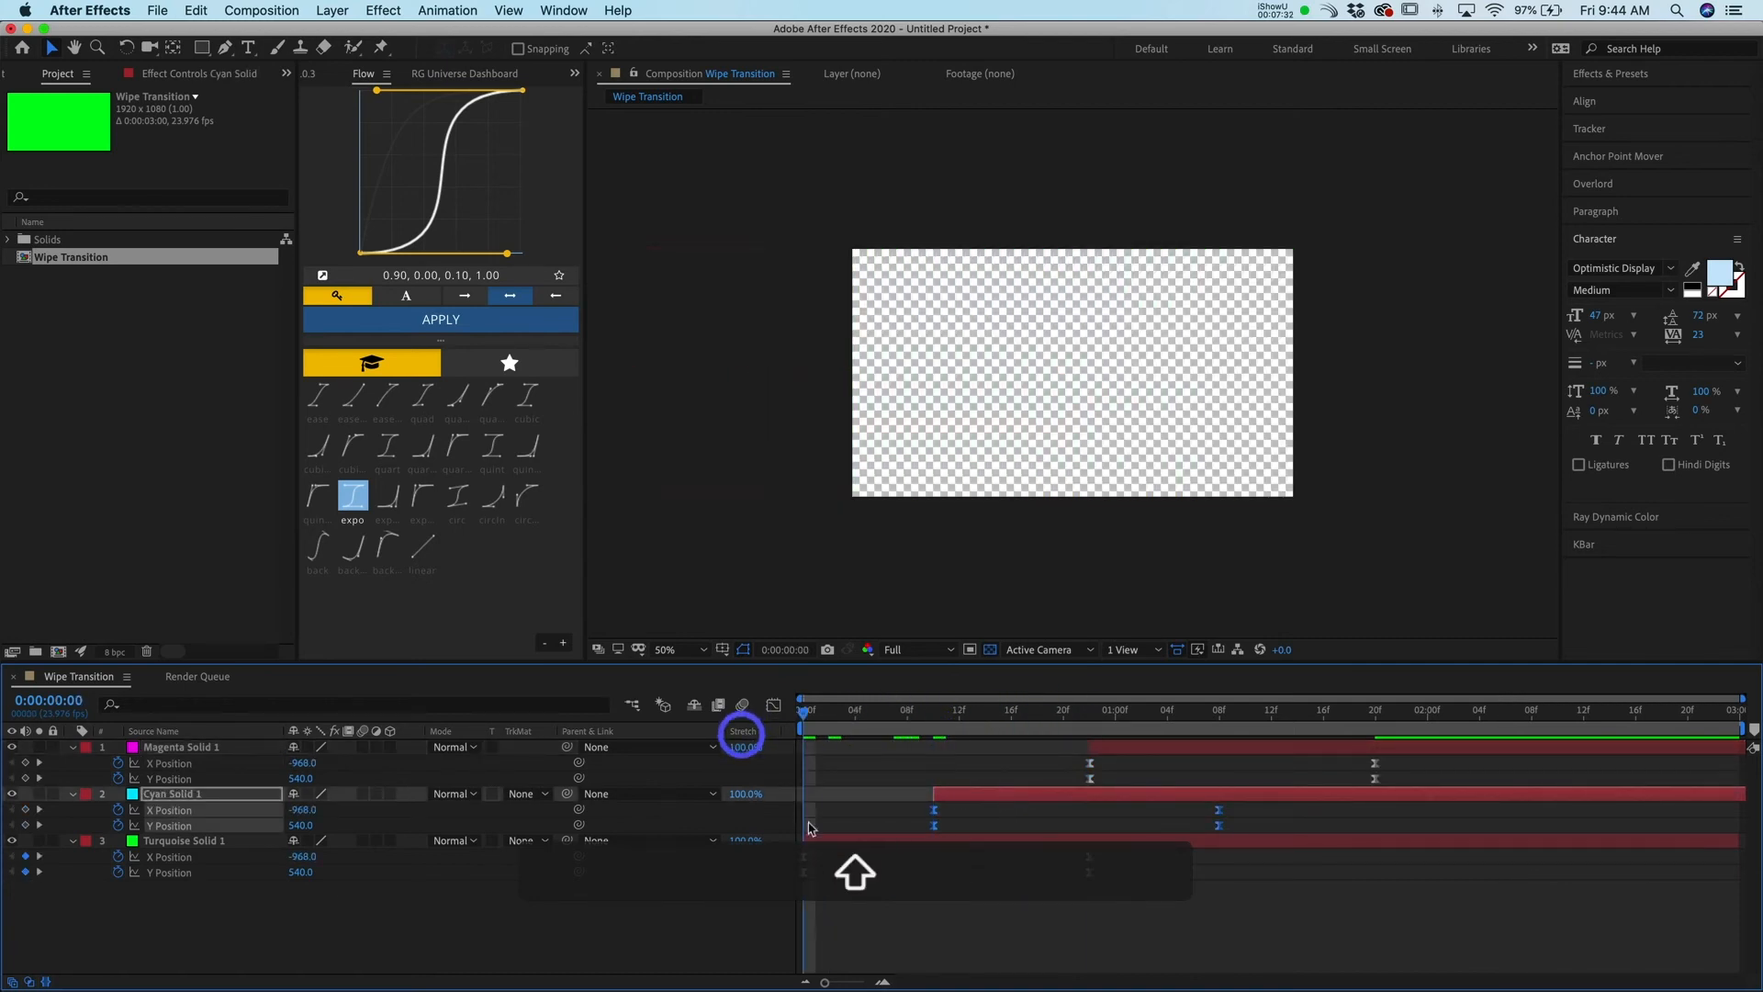
left_click(824, 838)
key("super+v")
Preview the three-color wipe from the start
left_click(926, 912)
key("space")
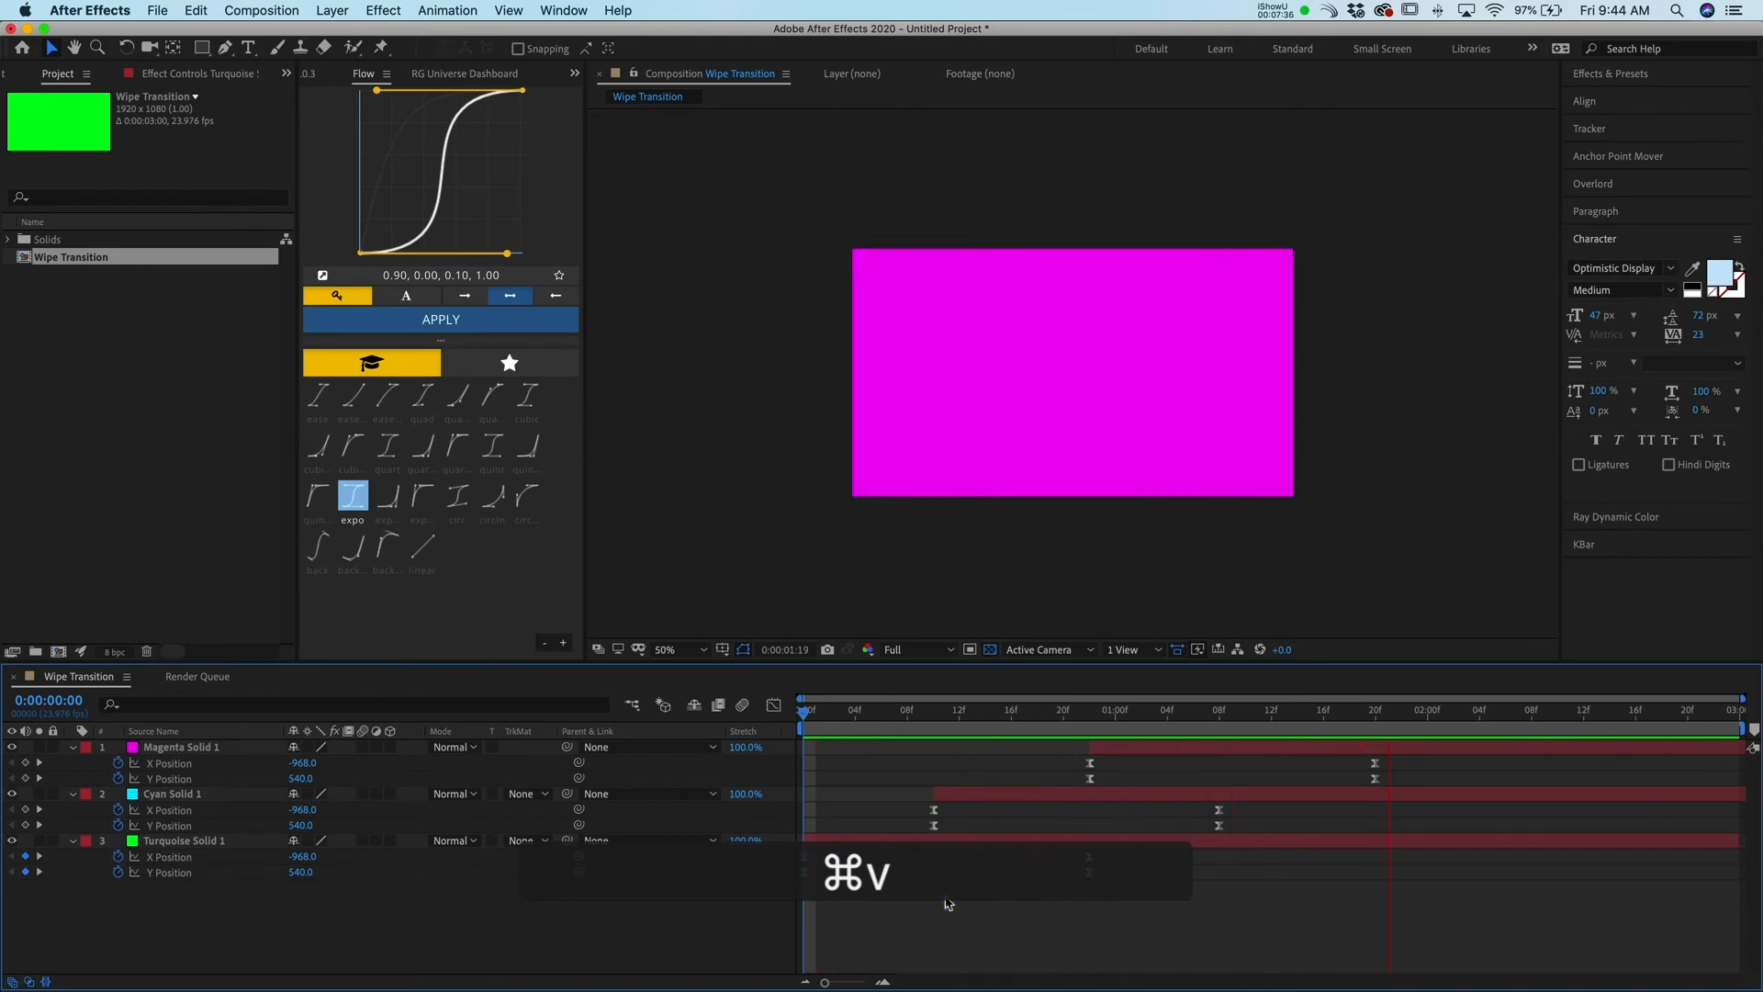
key("space")
left_click_drag(854, 722, 741, 734)
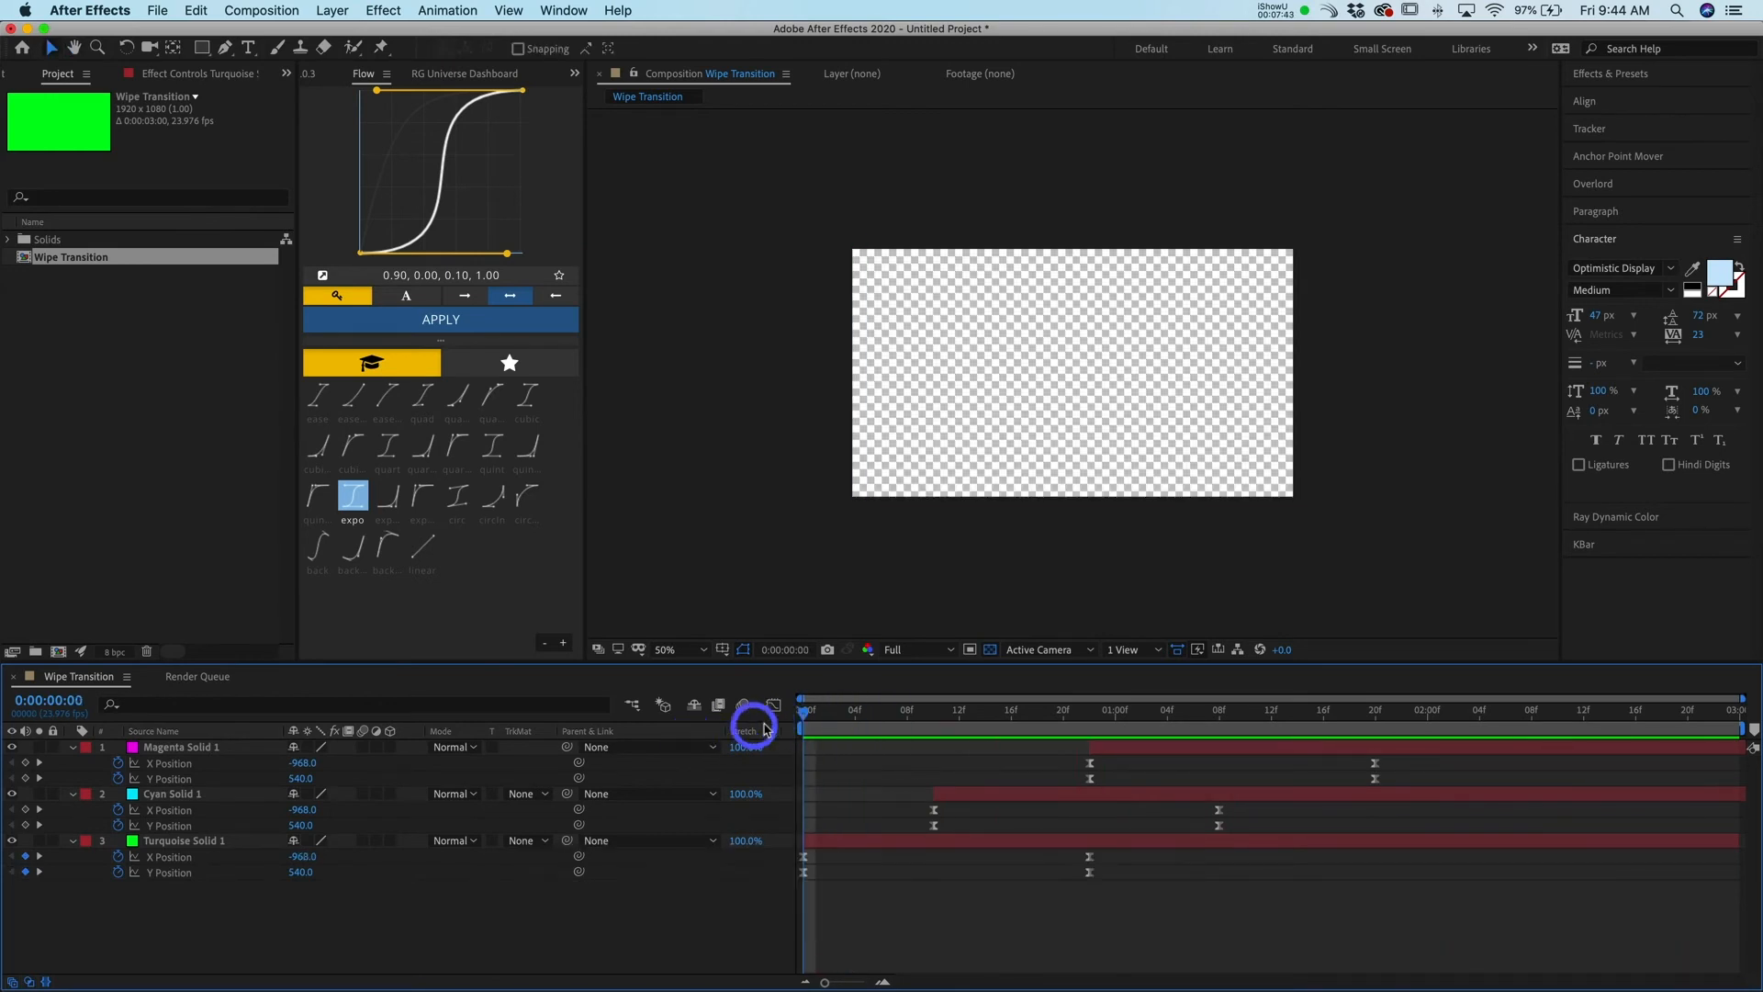
key("space")
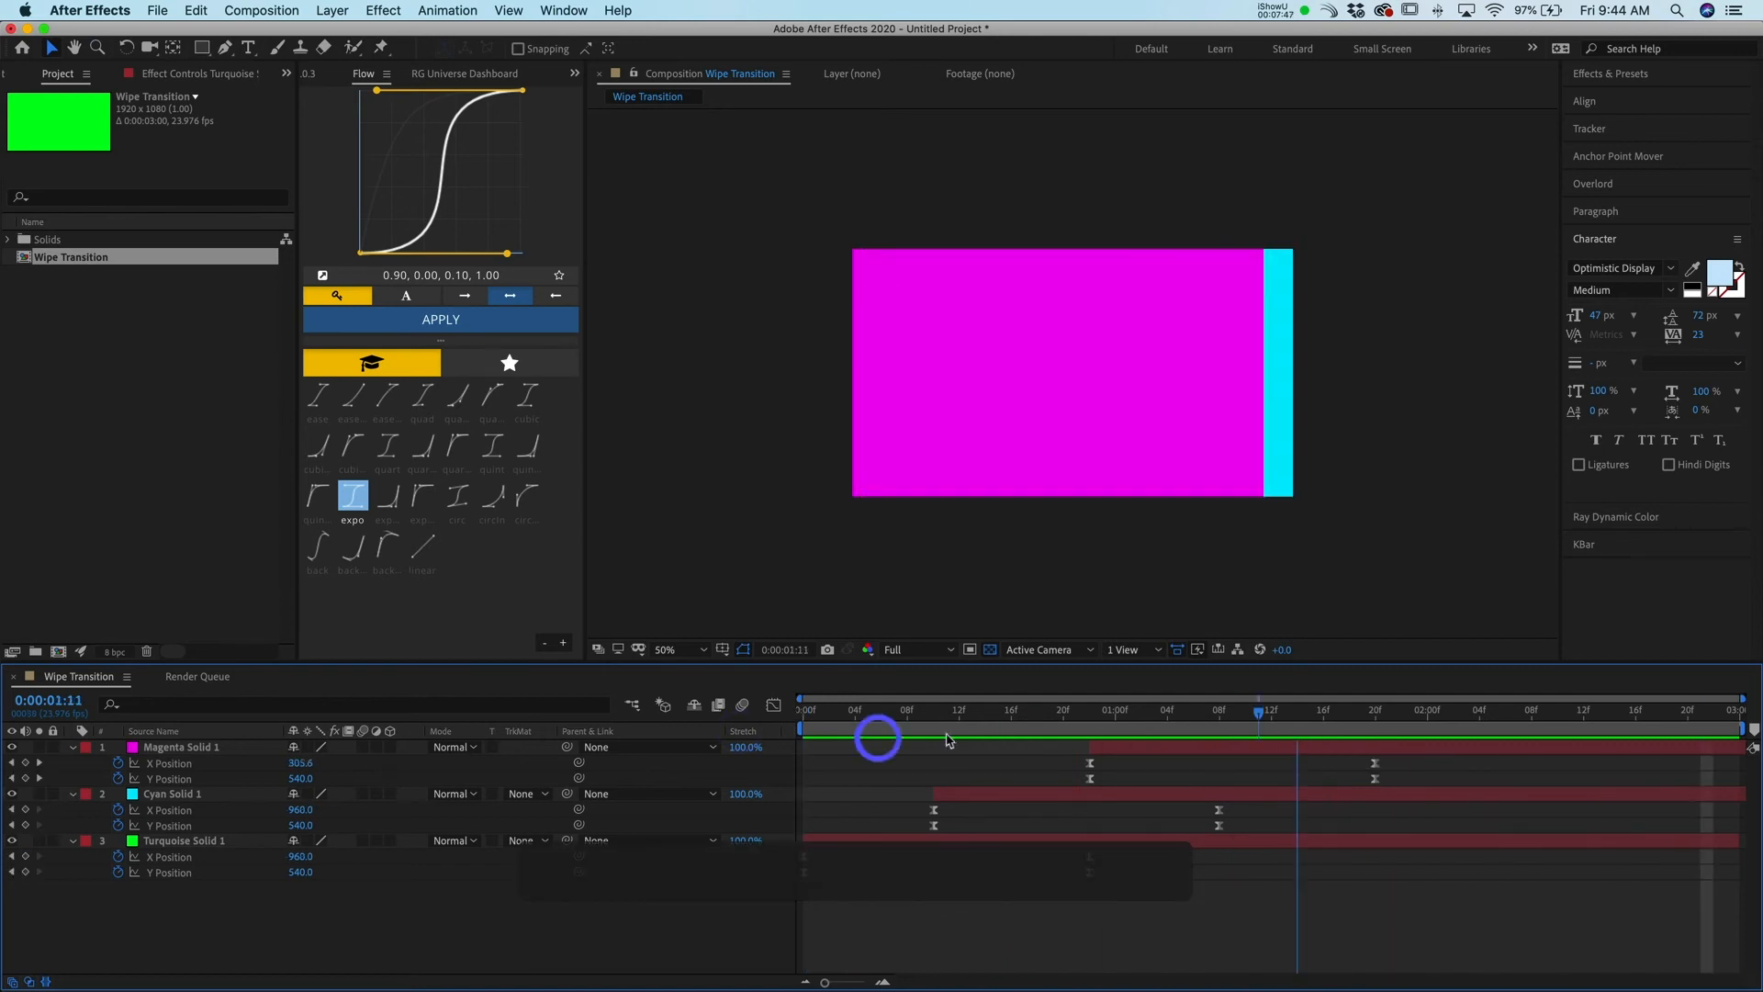
left_click(723, 742)
key("space")
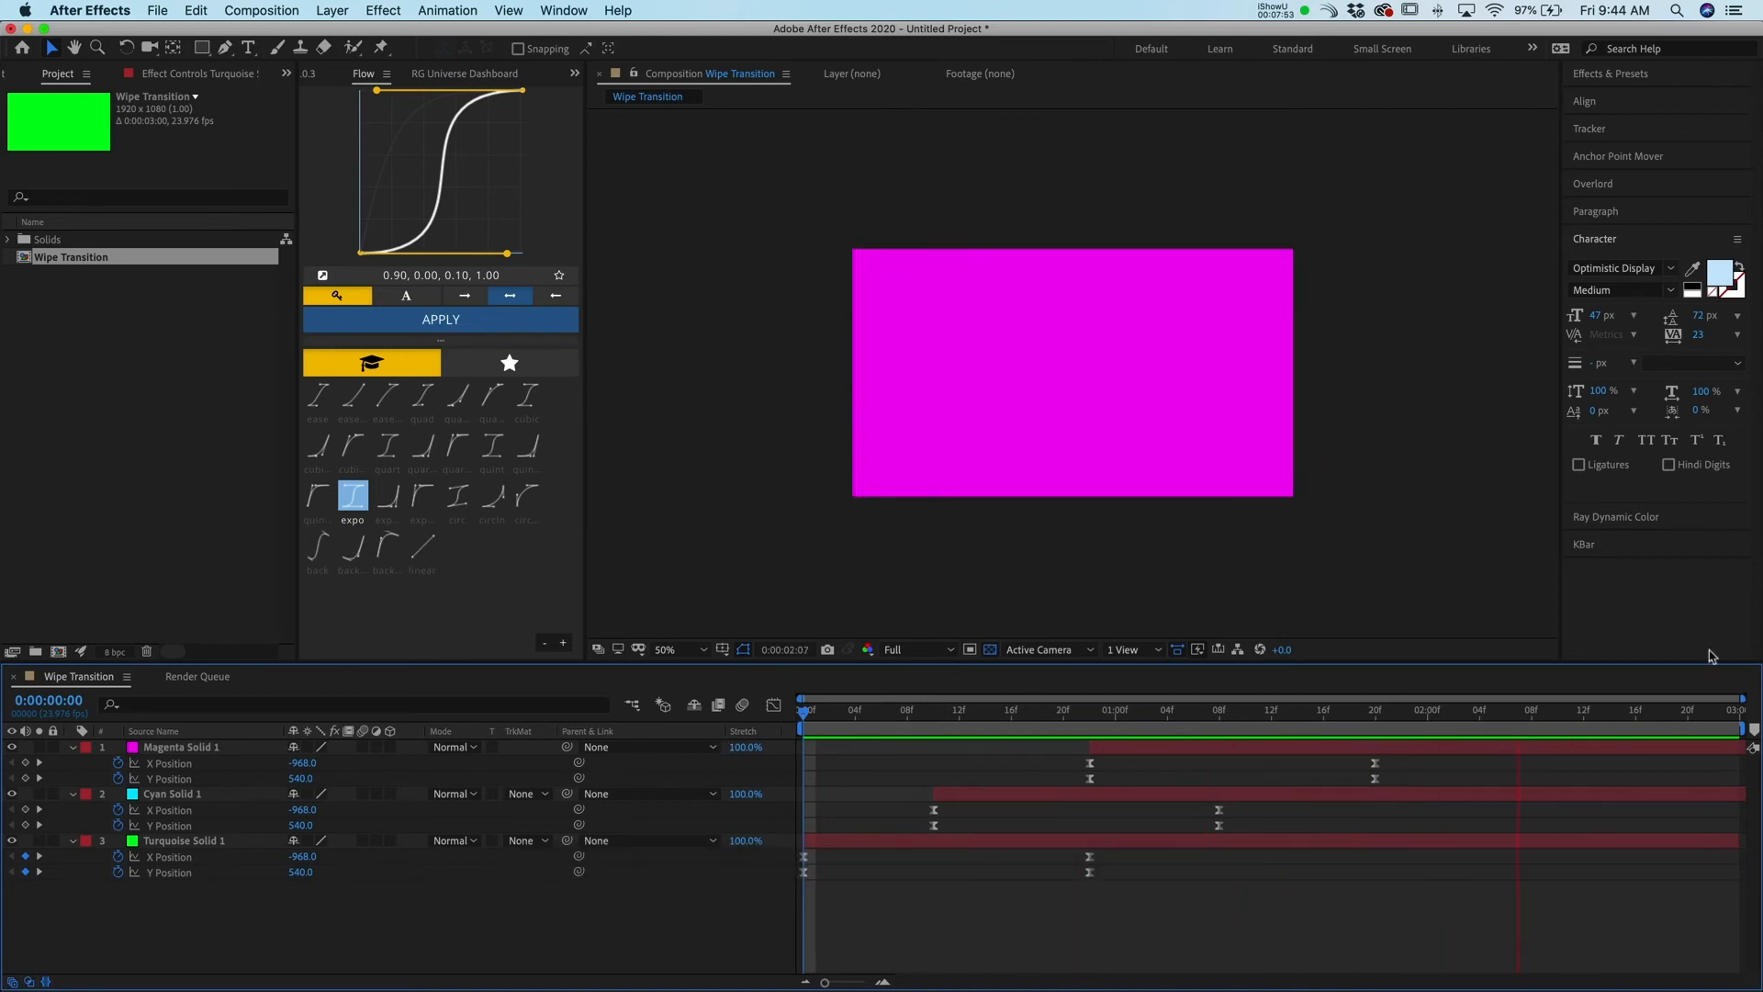
Duplicate the magenta solid and slide the copy to start at about 1 second 8 frames
left_click(1327, 749)
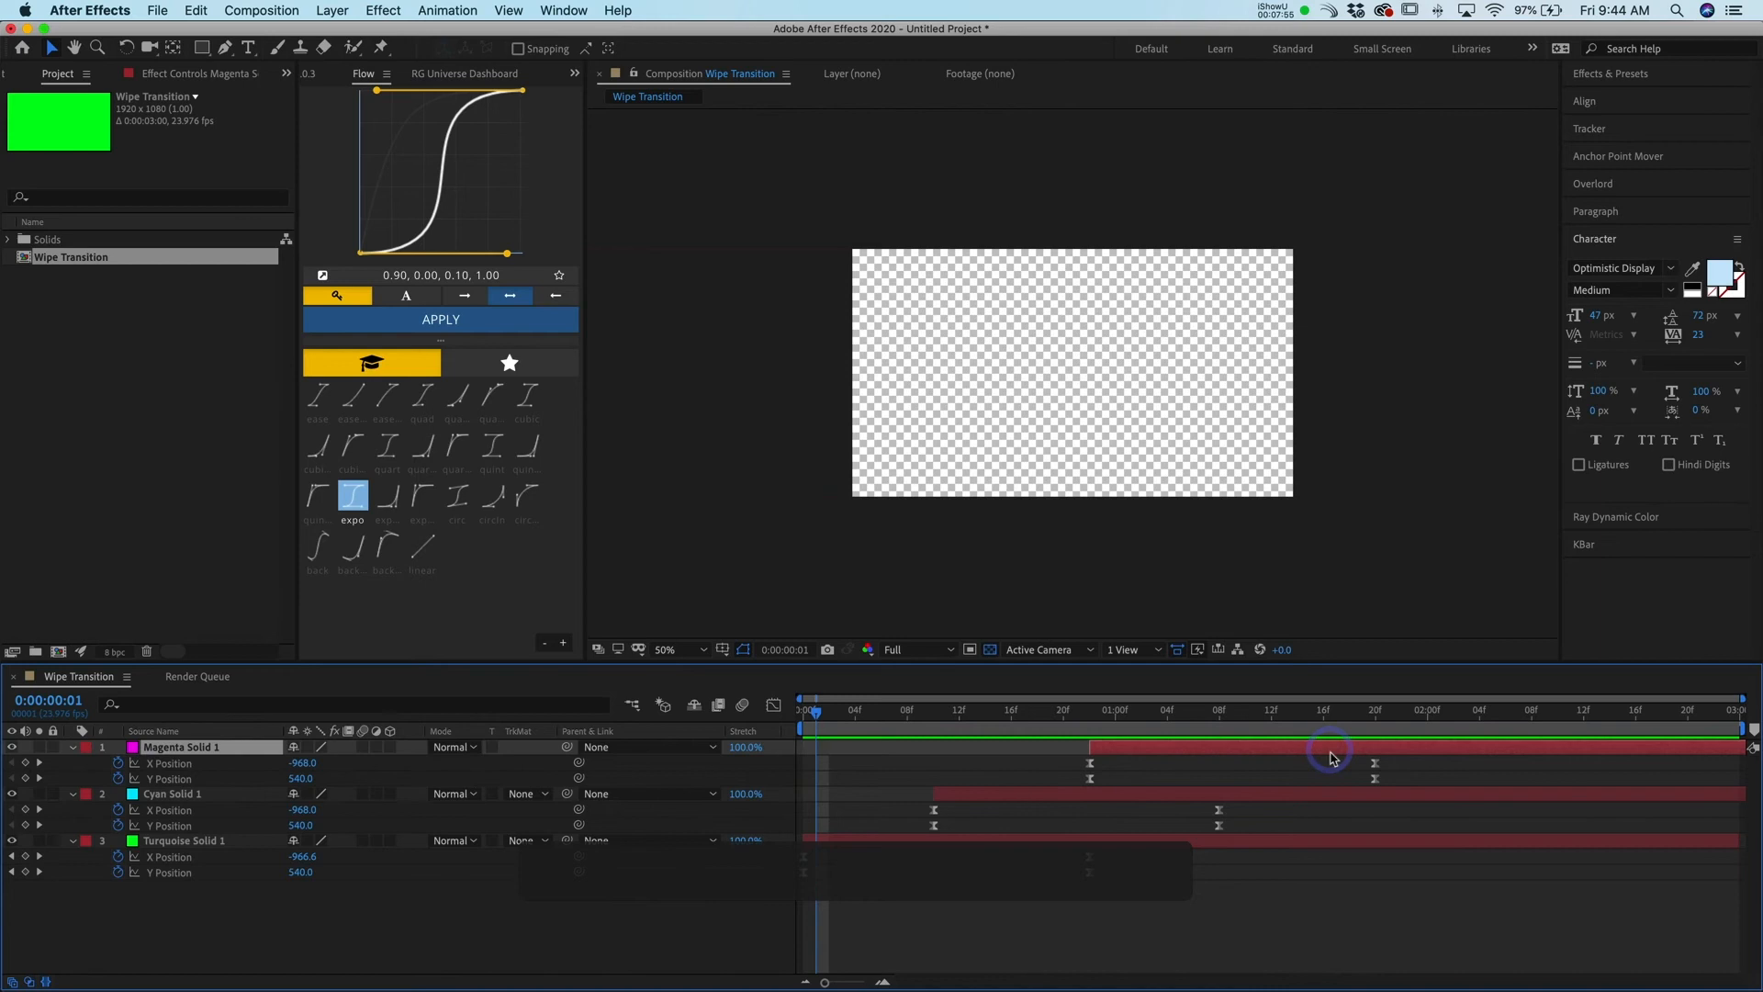
key("cmd+d")
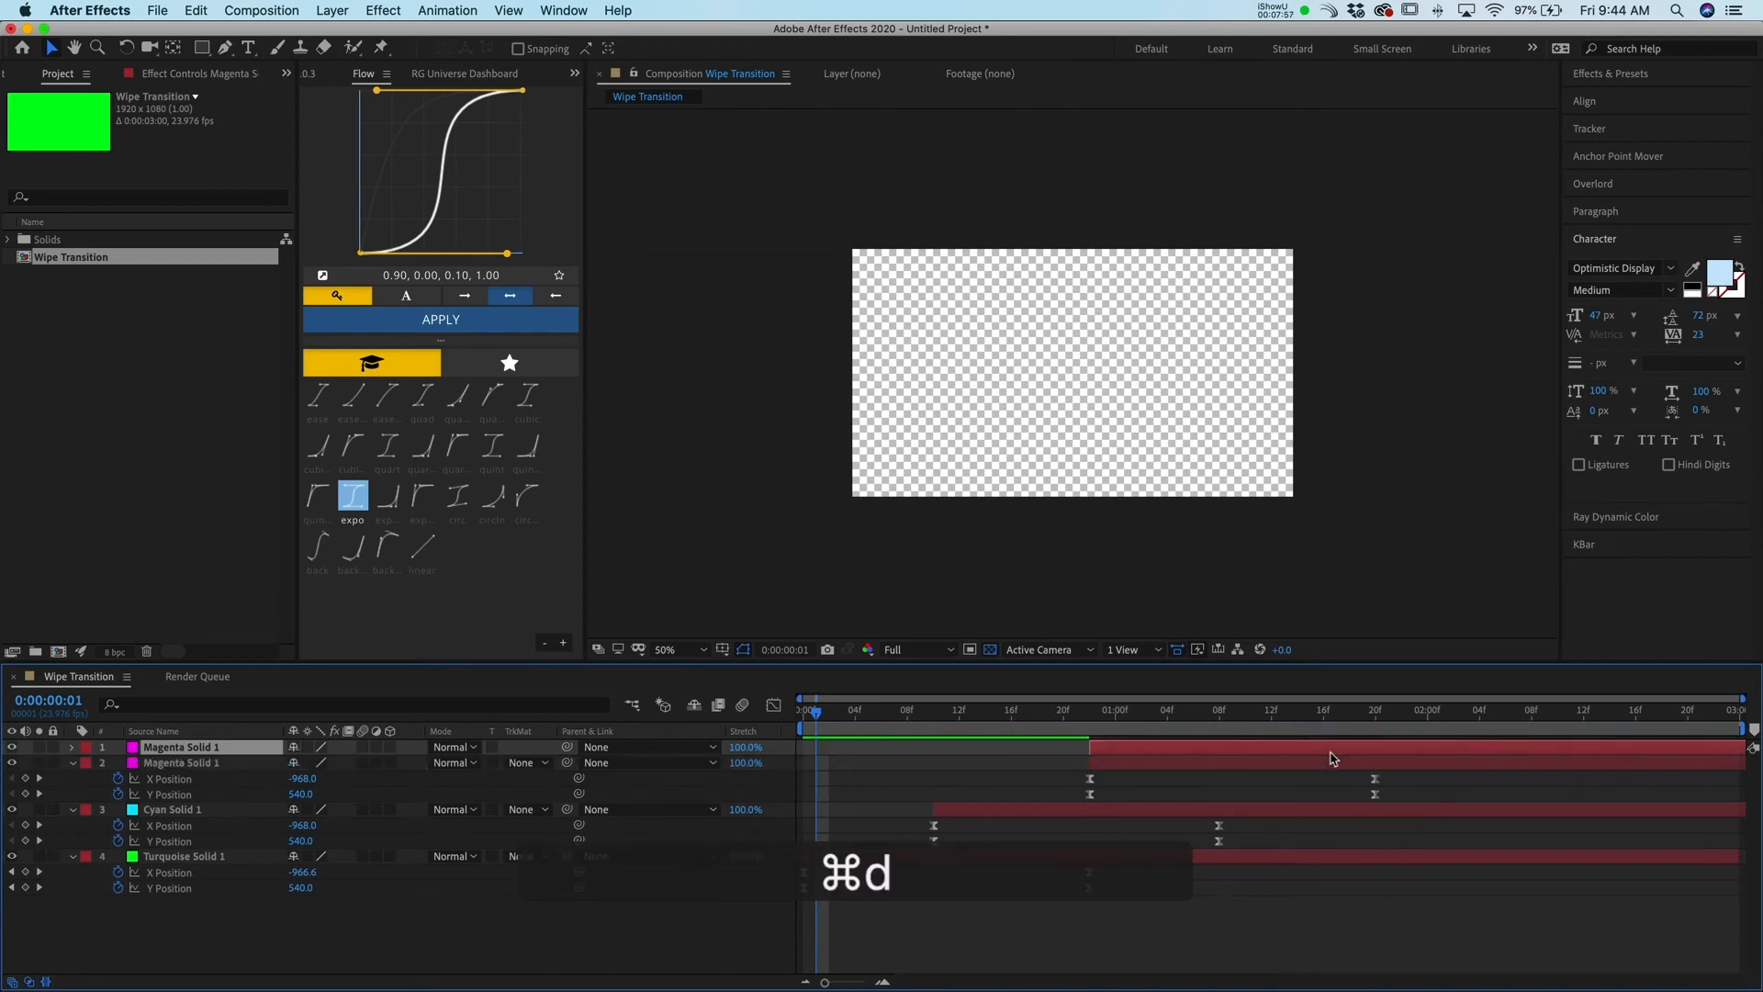
left_click_drag(1284, 753, 1380, 742)
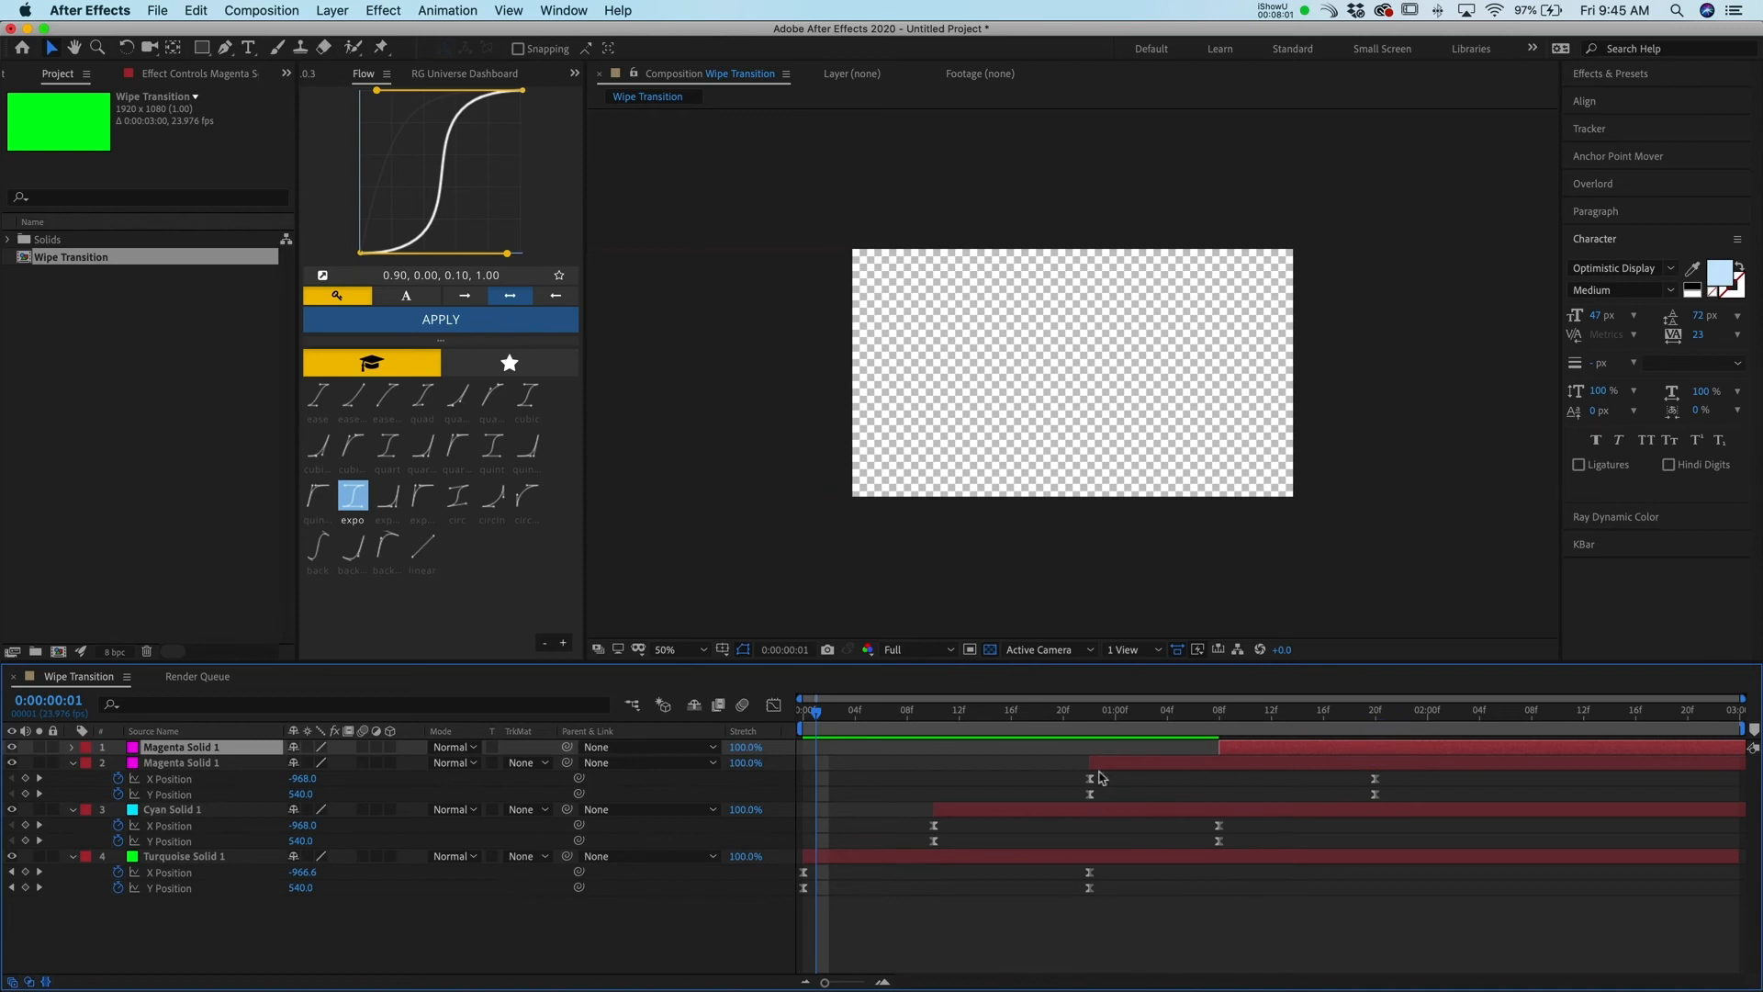
Precompose the lower magenta, cyan and turquoise solids into a new composition named Transition Base
left_click(1159, 764)
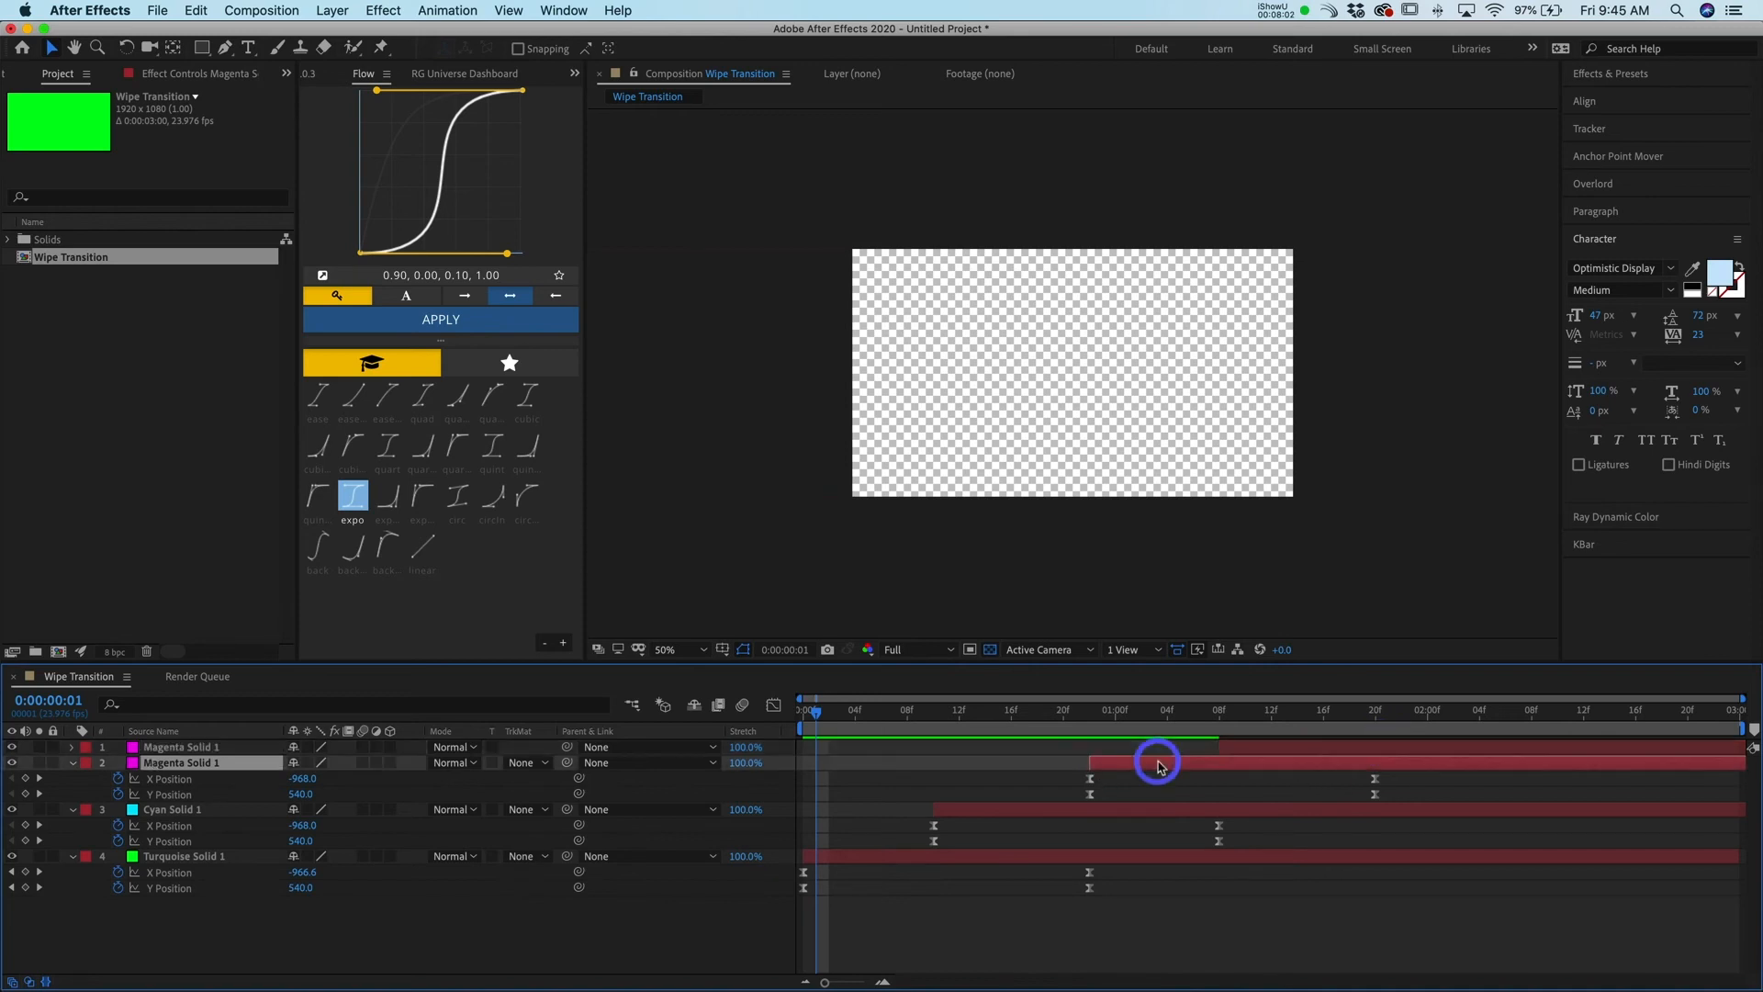
left_click(1140, 812, "shift")
left_click(1161, 866, "shift")
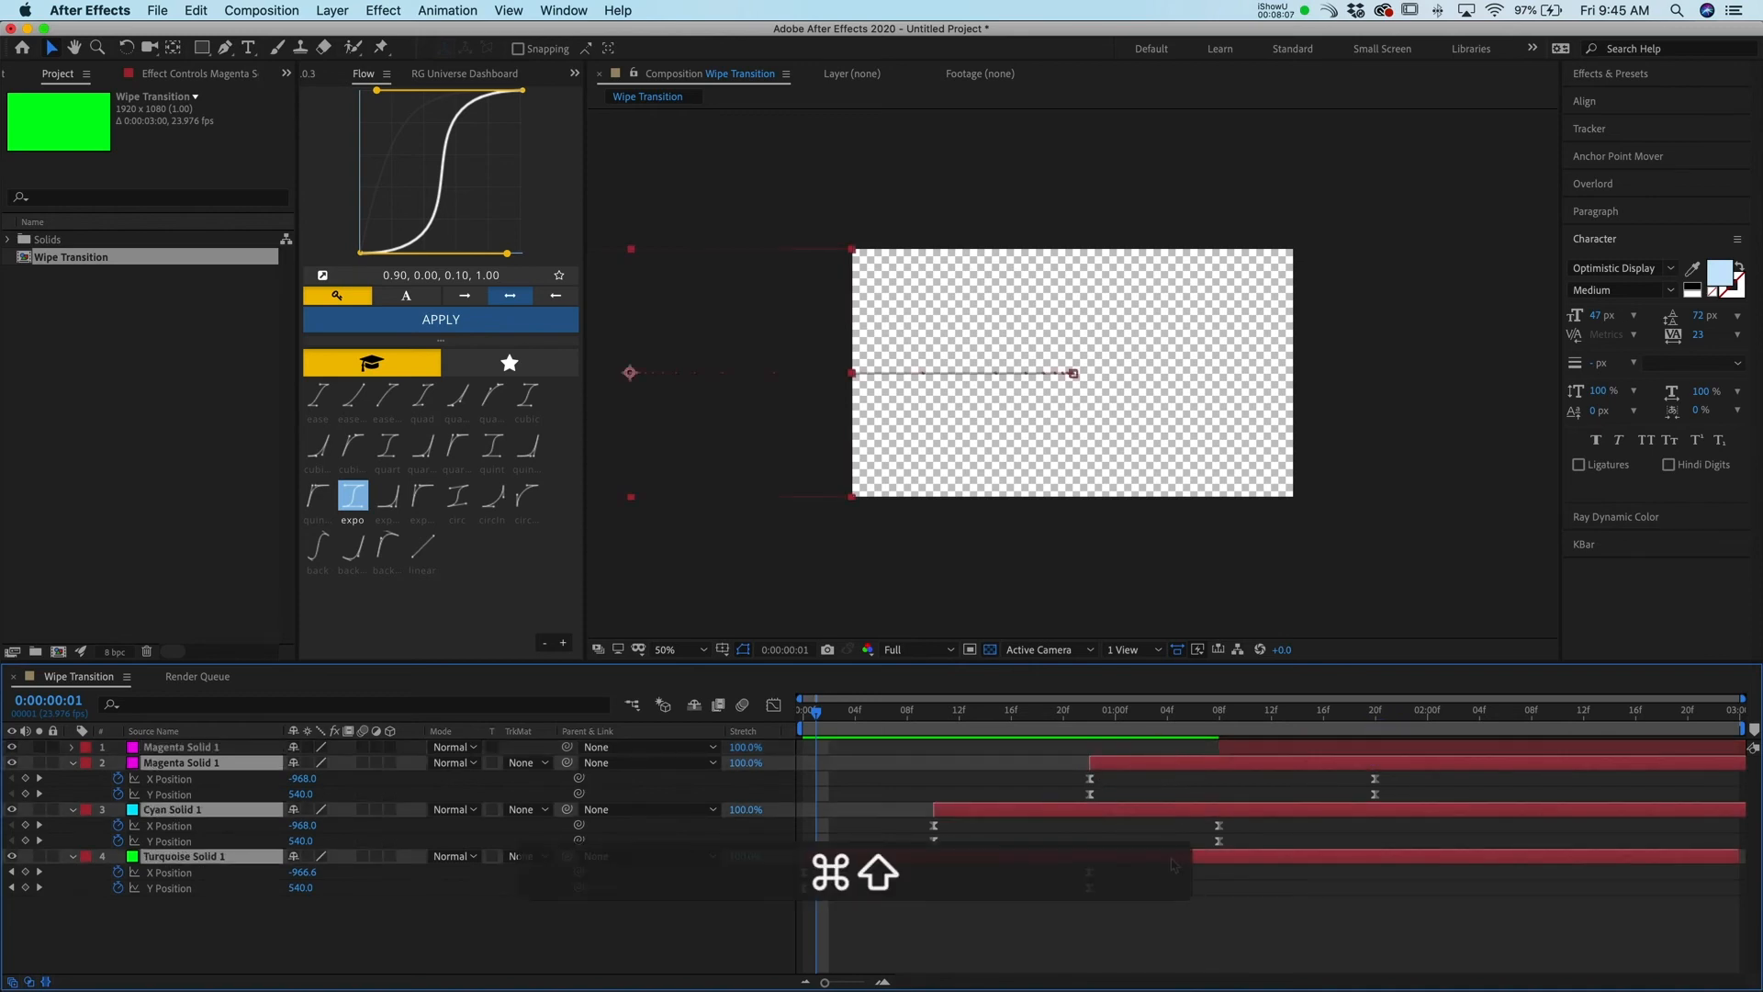
key("super+shift+c")
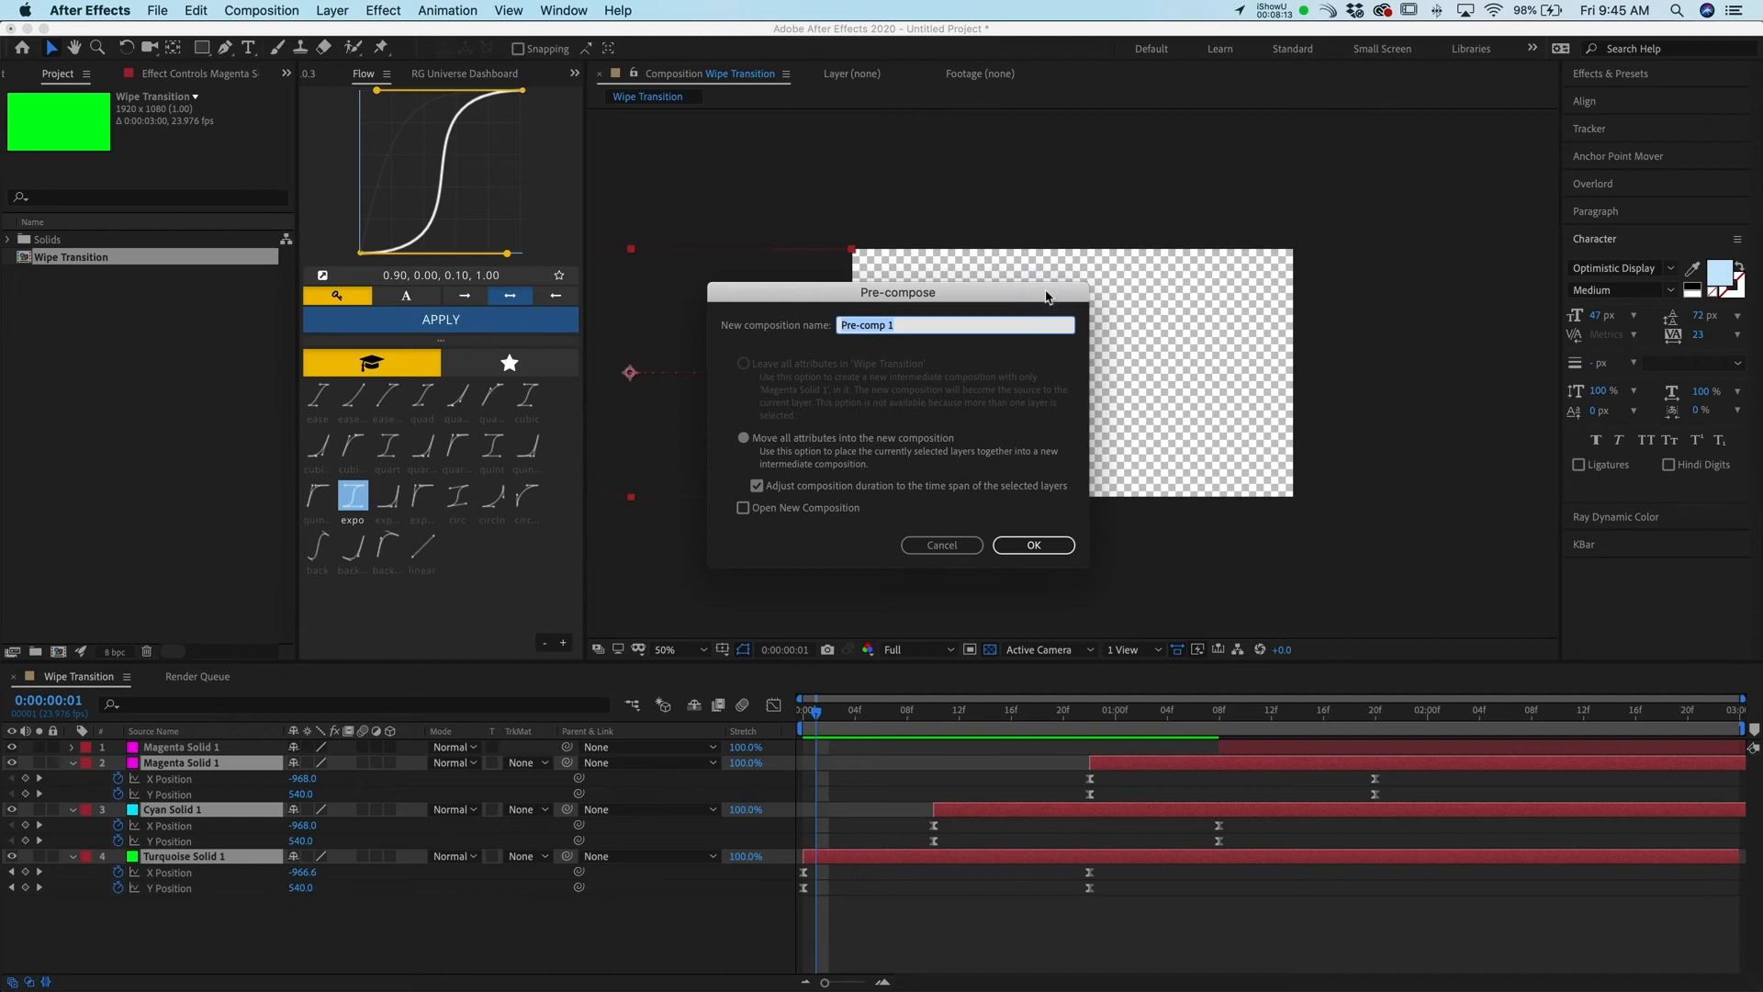
type("Tr")
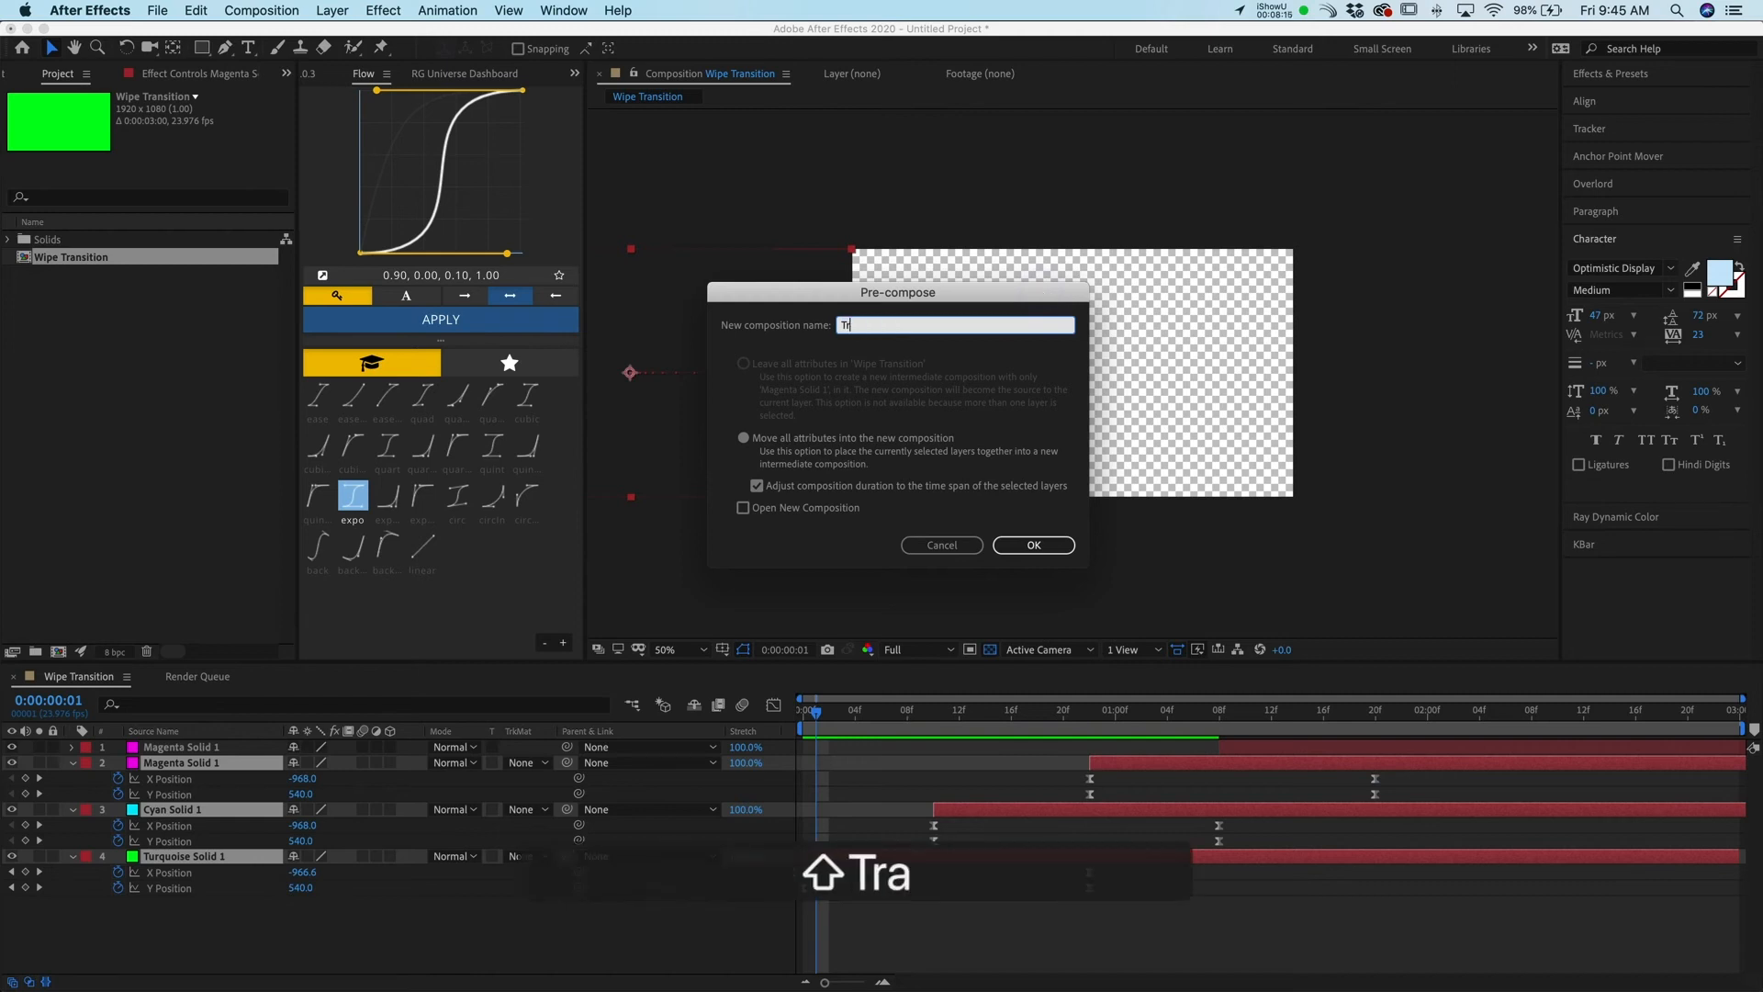
type("ansition Base")
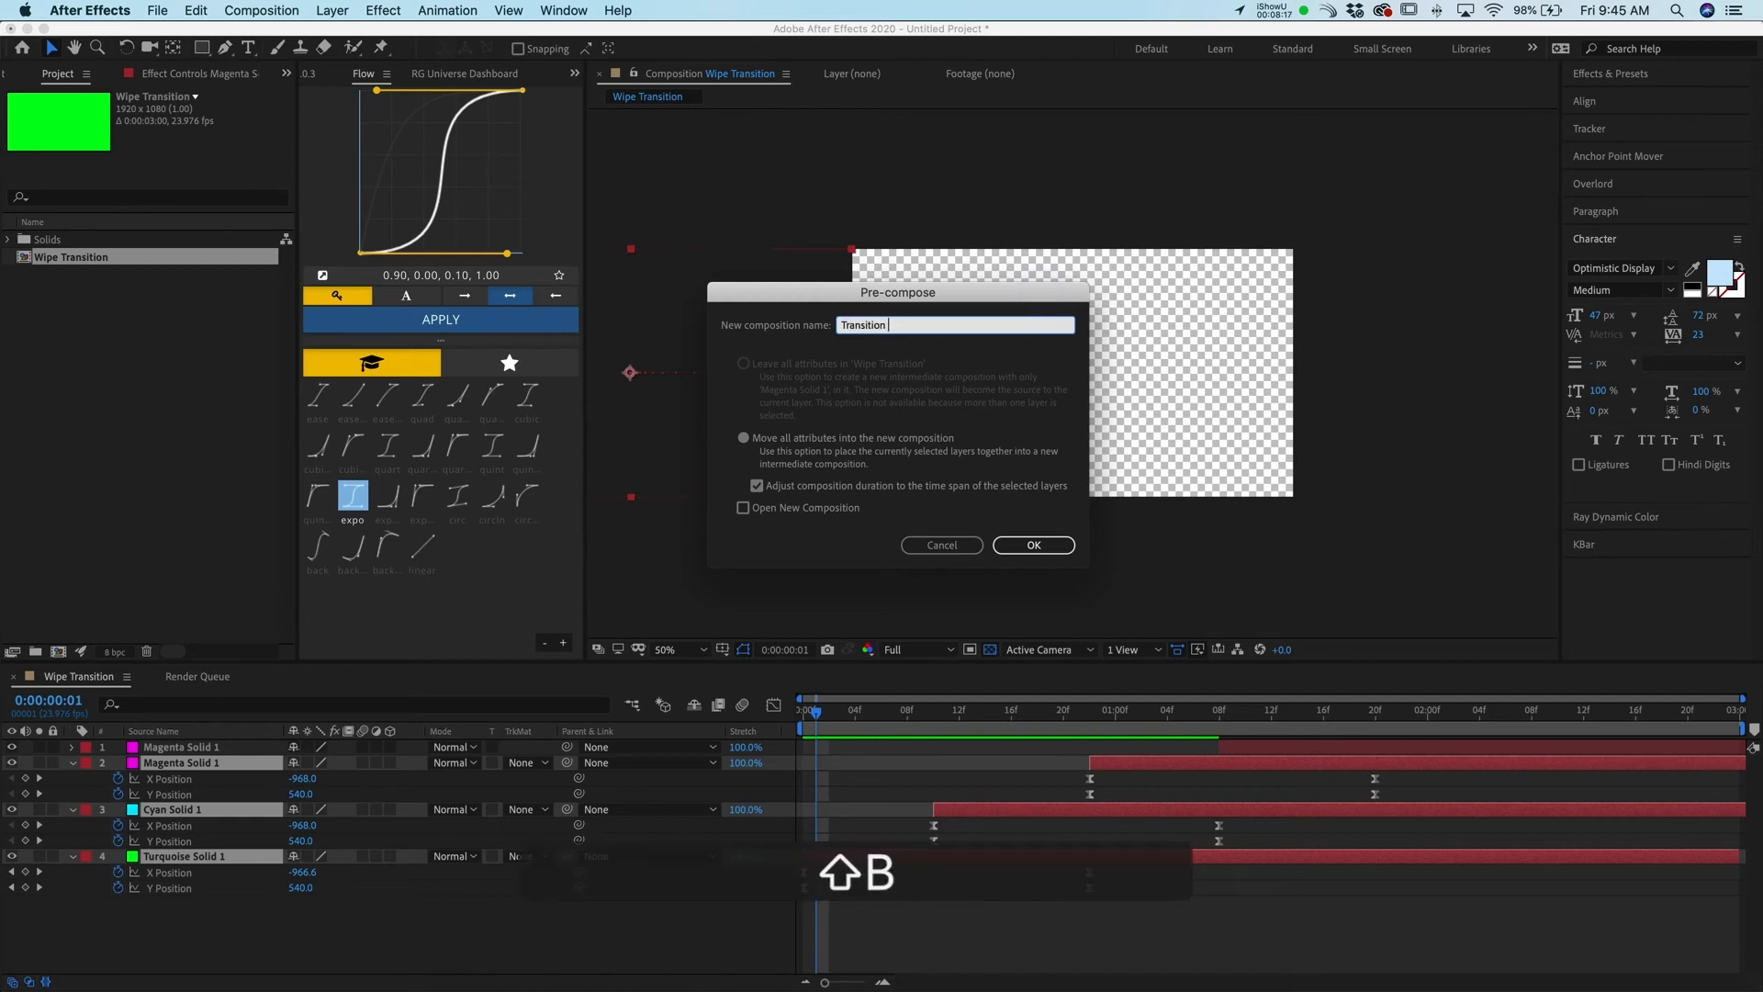
key("Return")
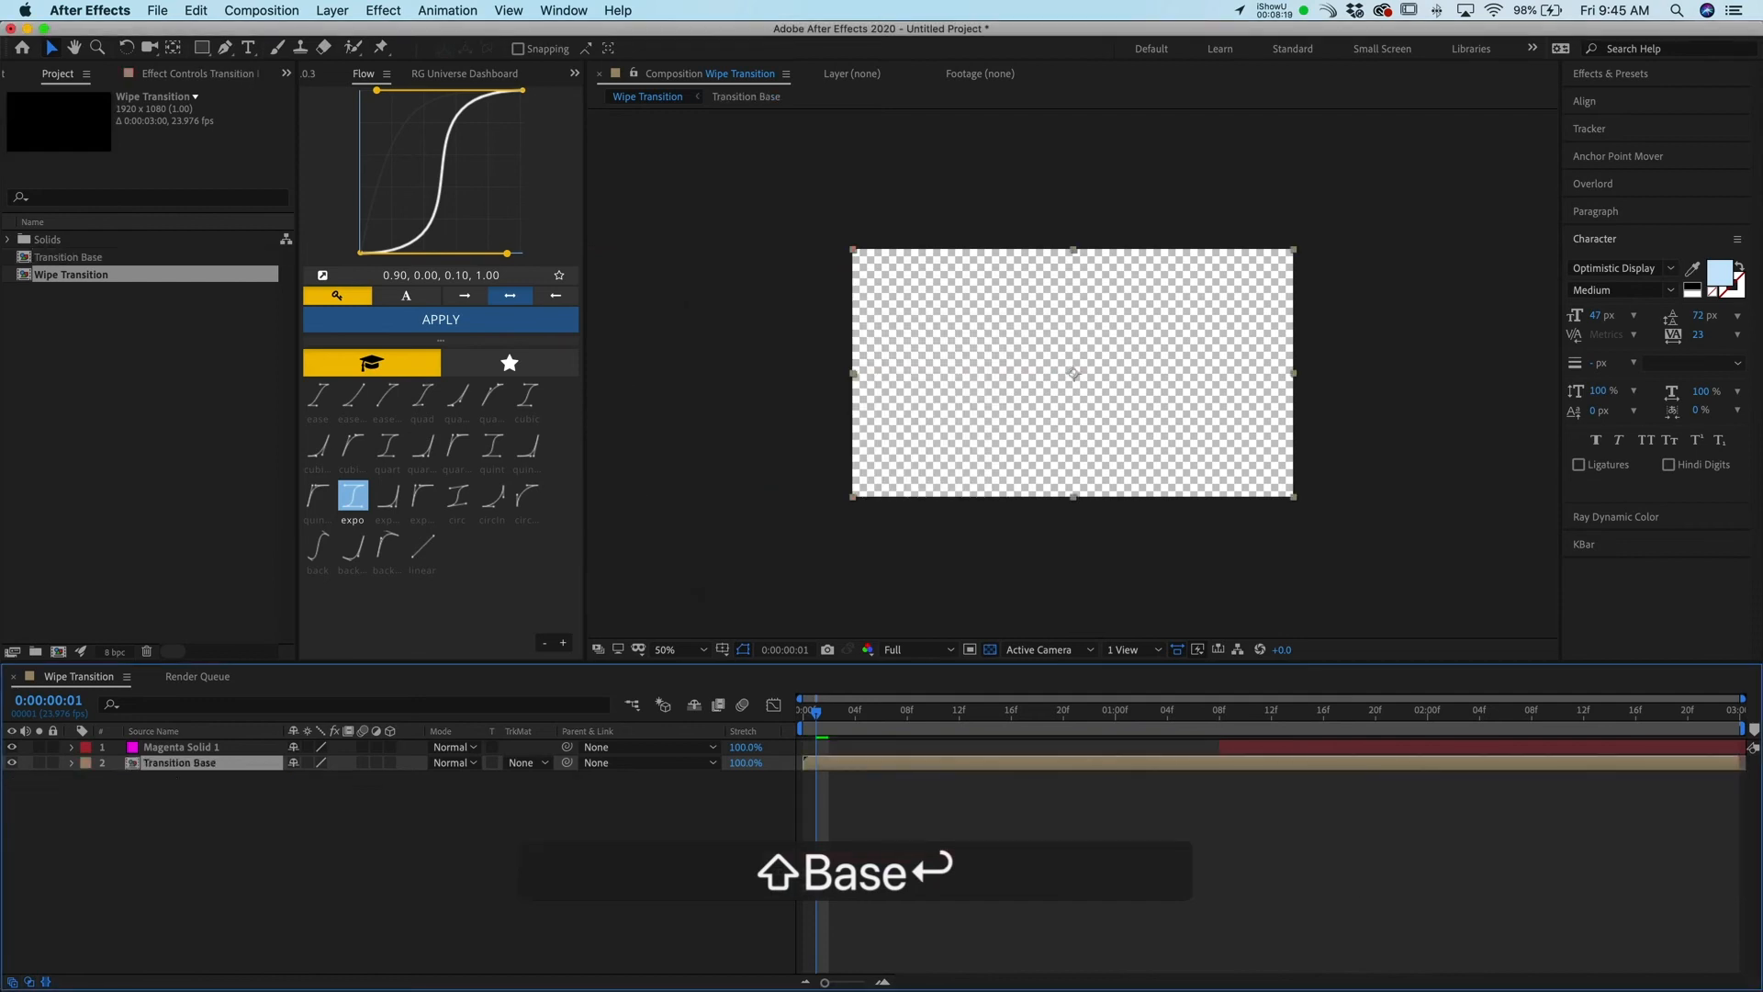
Preview the wipe in the main composition from the start
scroll(1048, 297, "down", 2)
scroll(1095, 373, "up", 2)
left_click(718, 708)
key("space")
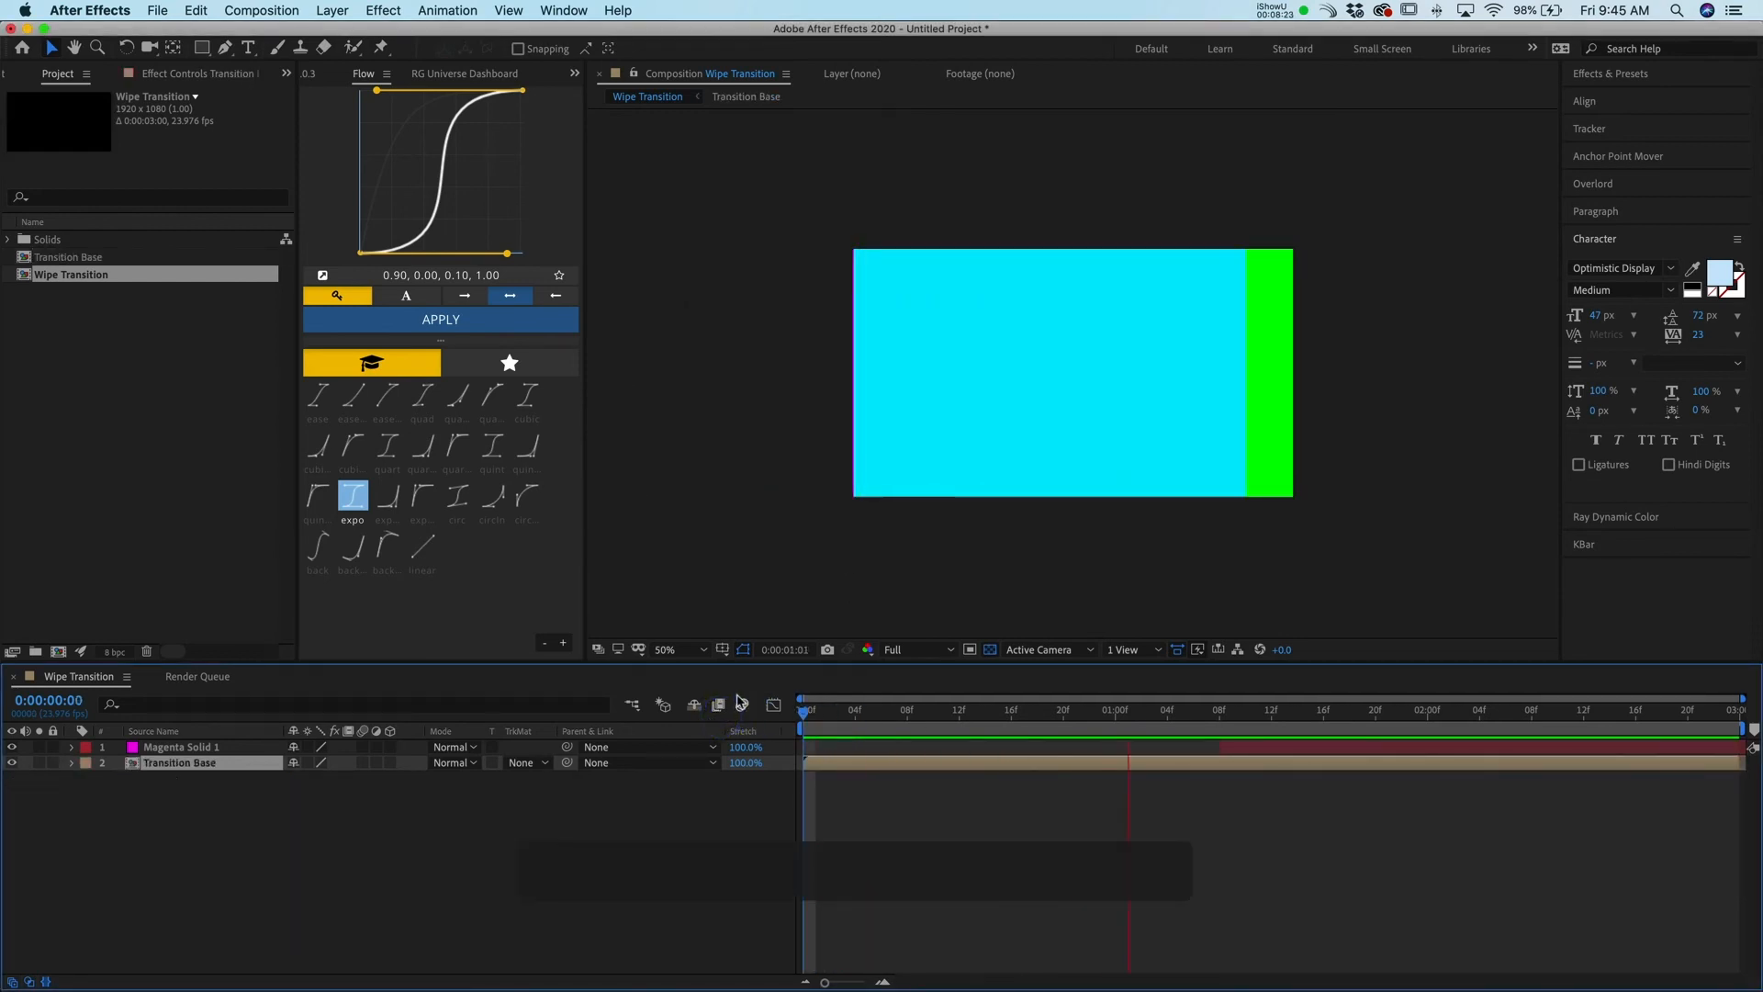
Change the duplicated top solid's color to black in its Solid Settings
left_click(1307, 746)
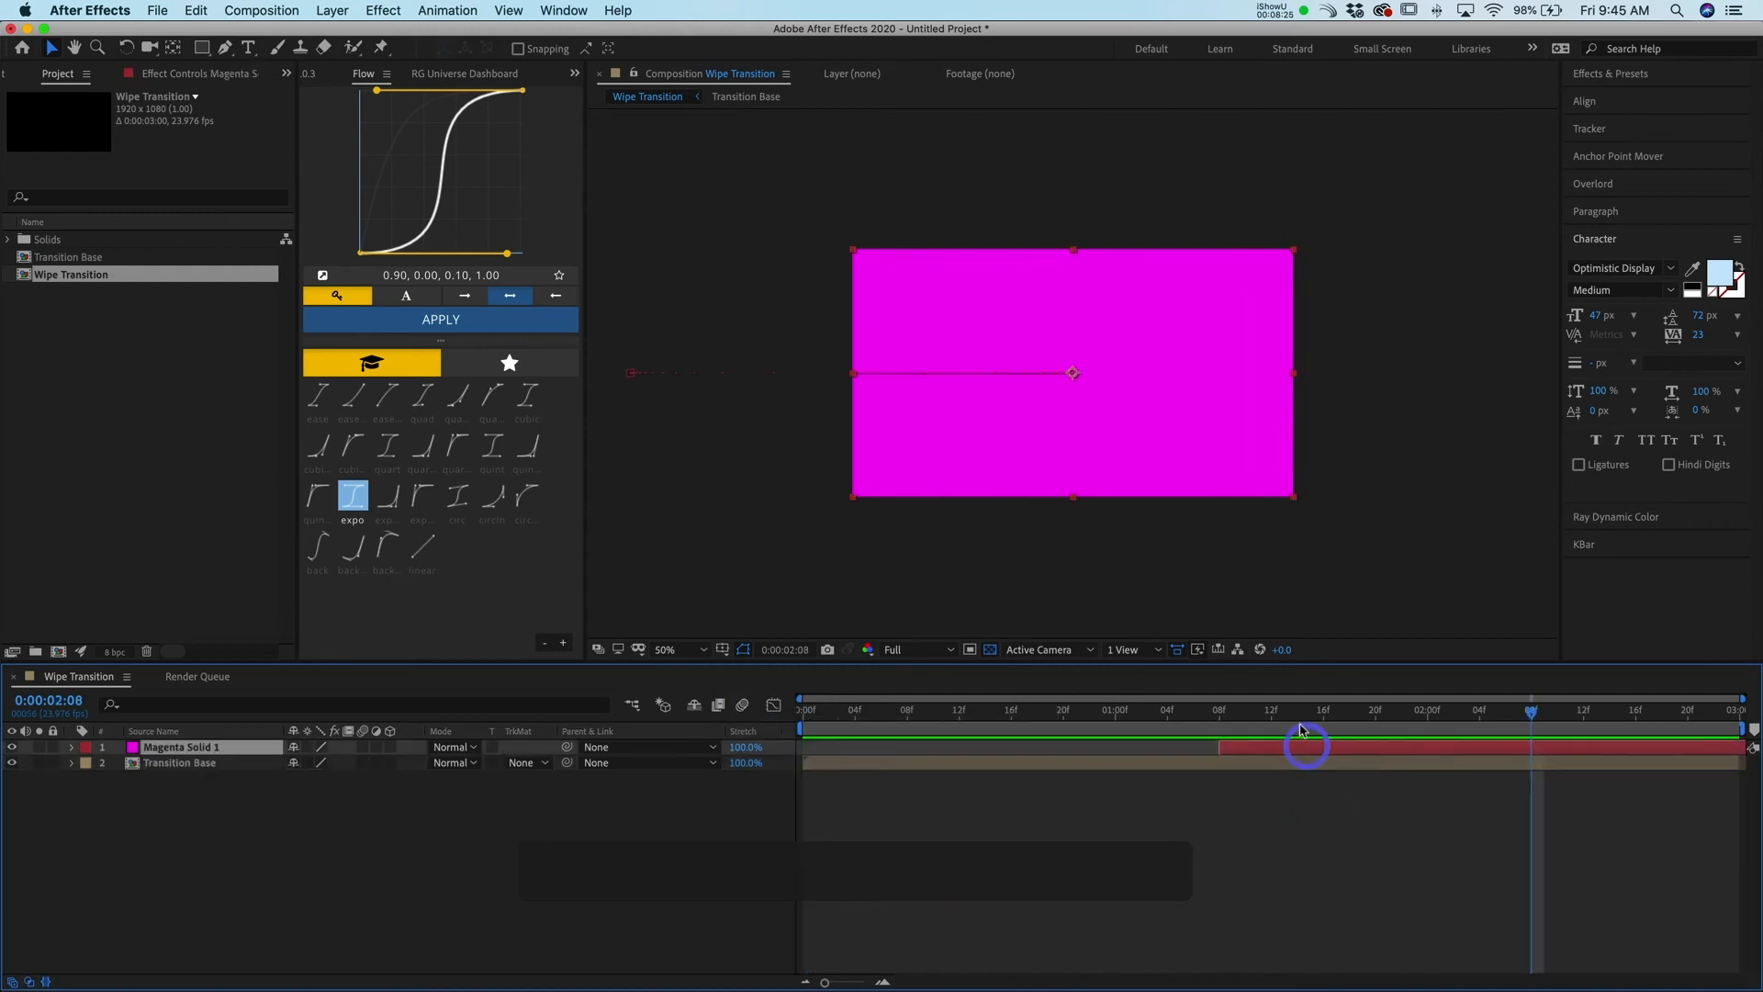
key("super+y")
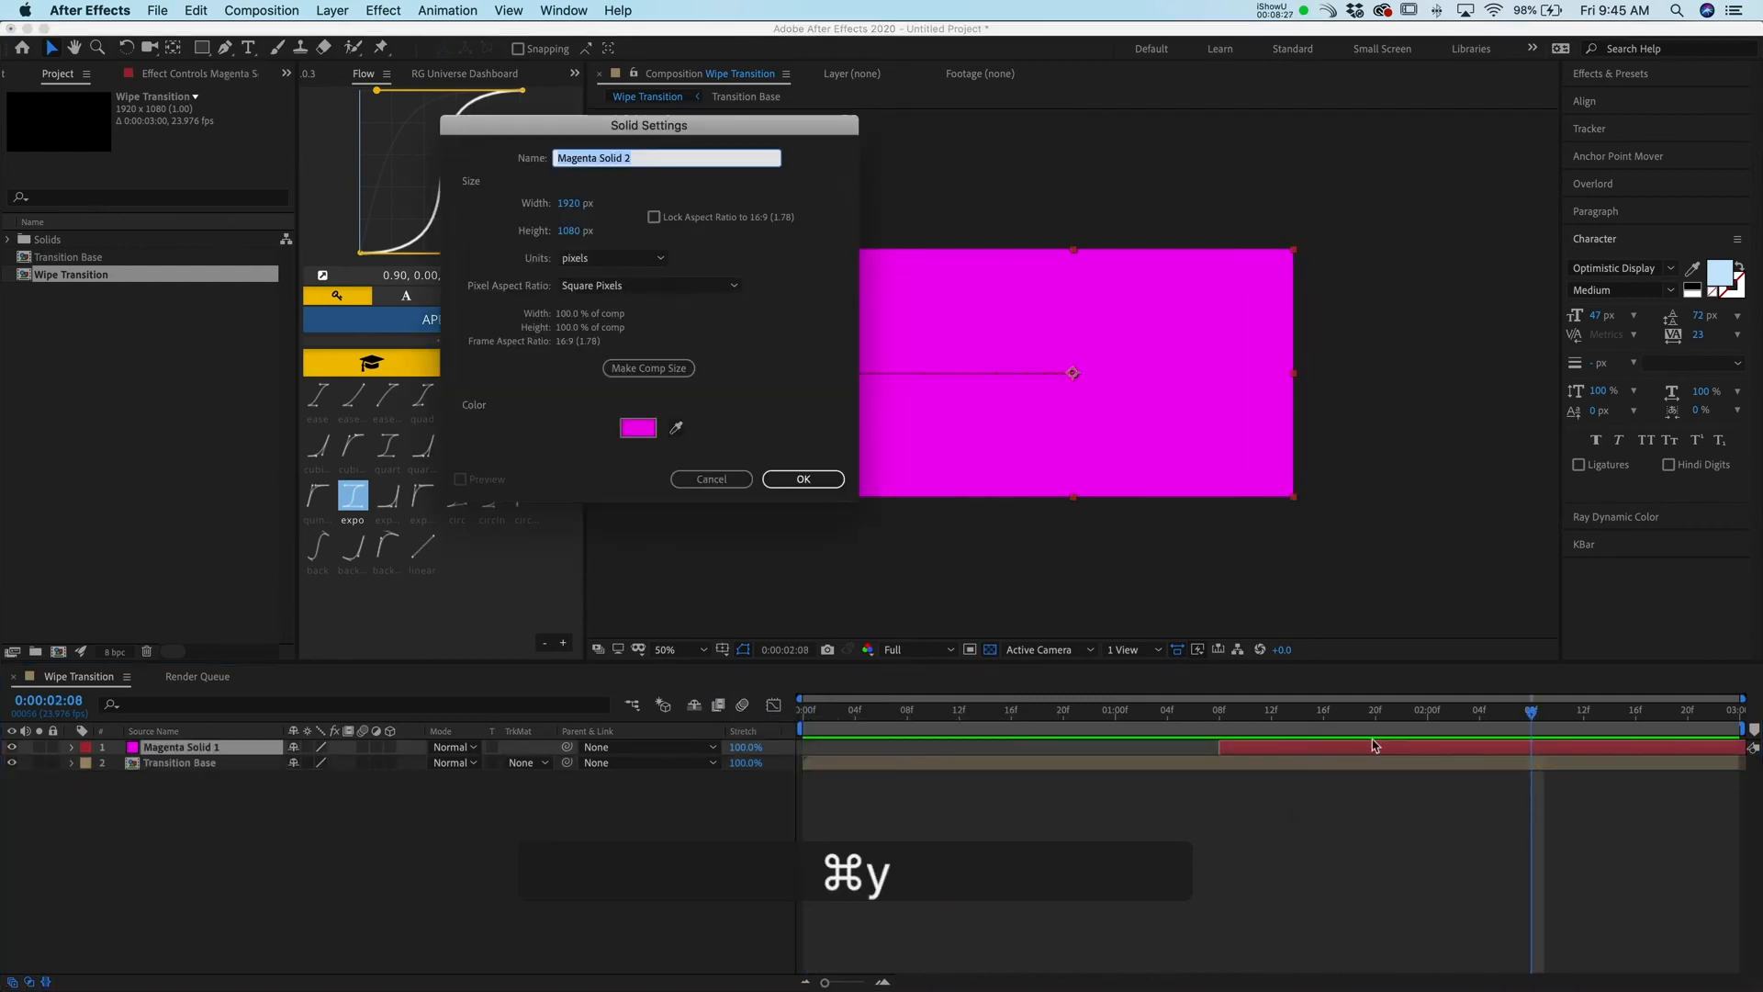
key("space")
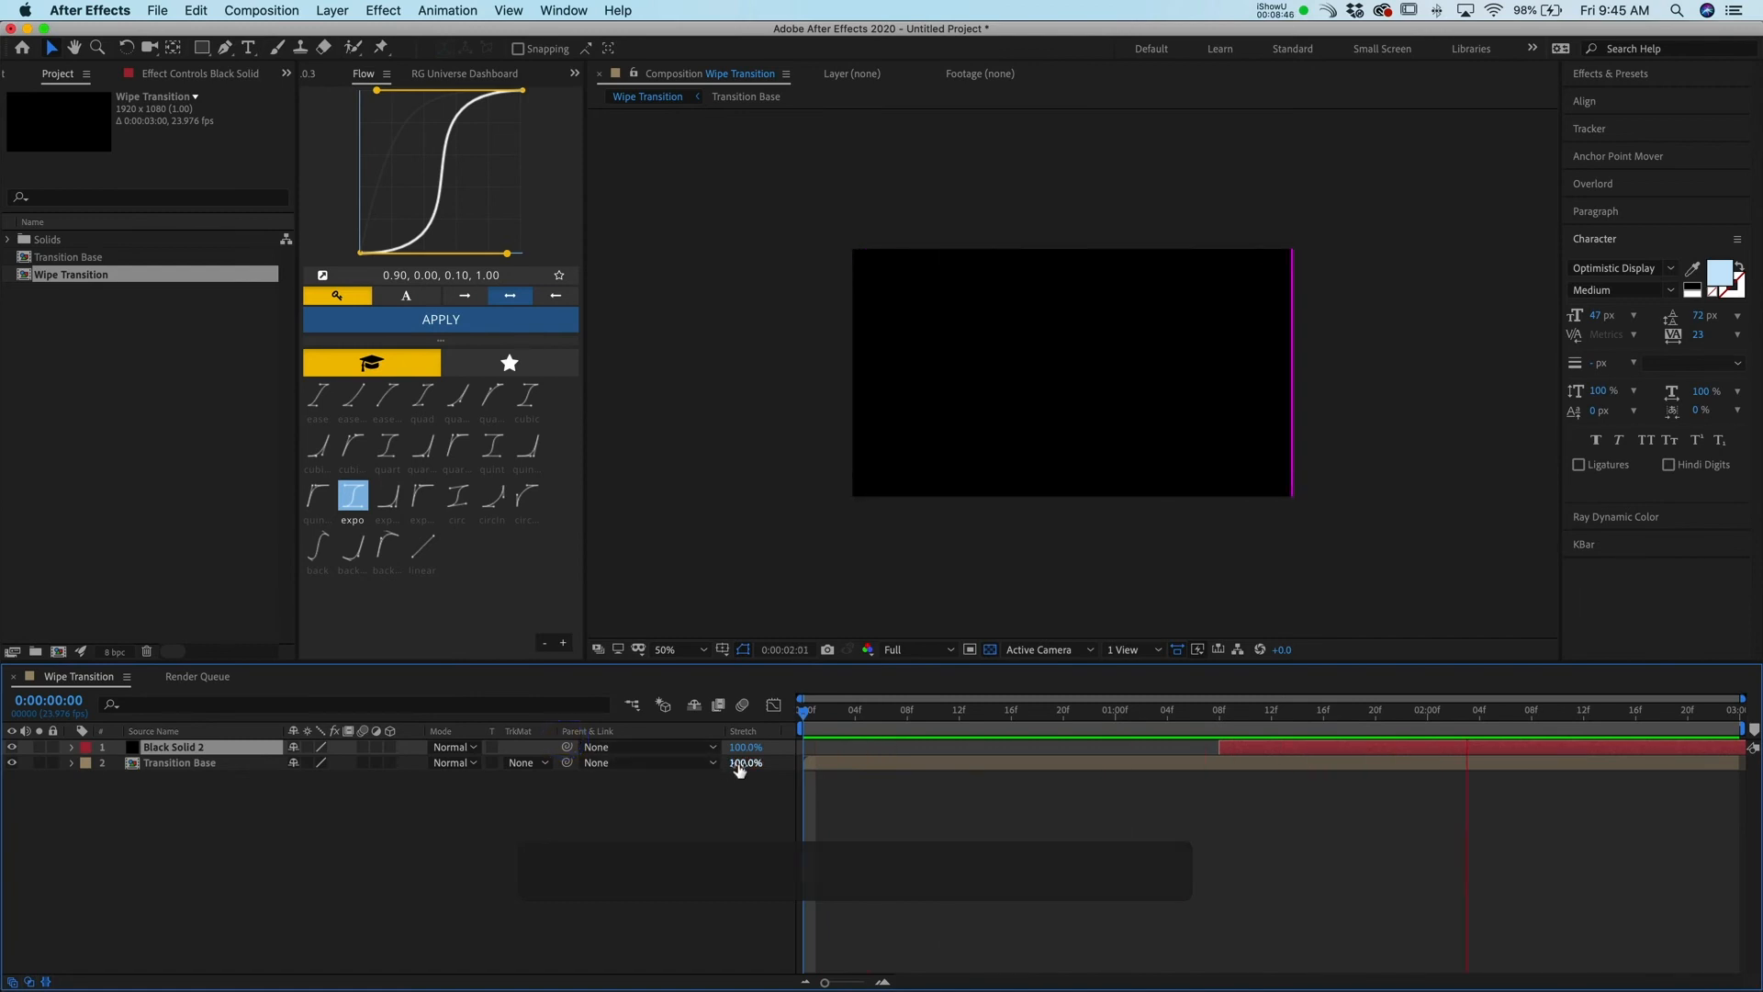
Set Transition Base's track matte to Alpha Inverted Matte using the black solid above it
left_click(1374, 746)
left_click_drag(1393, 723, 1344, 765)
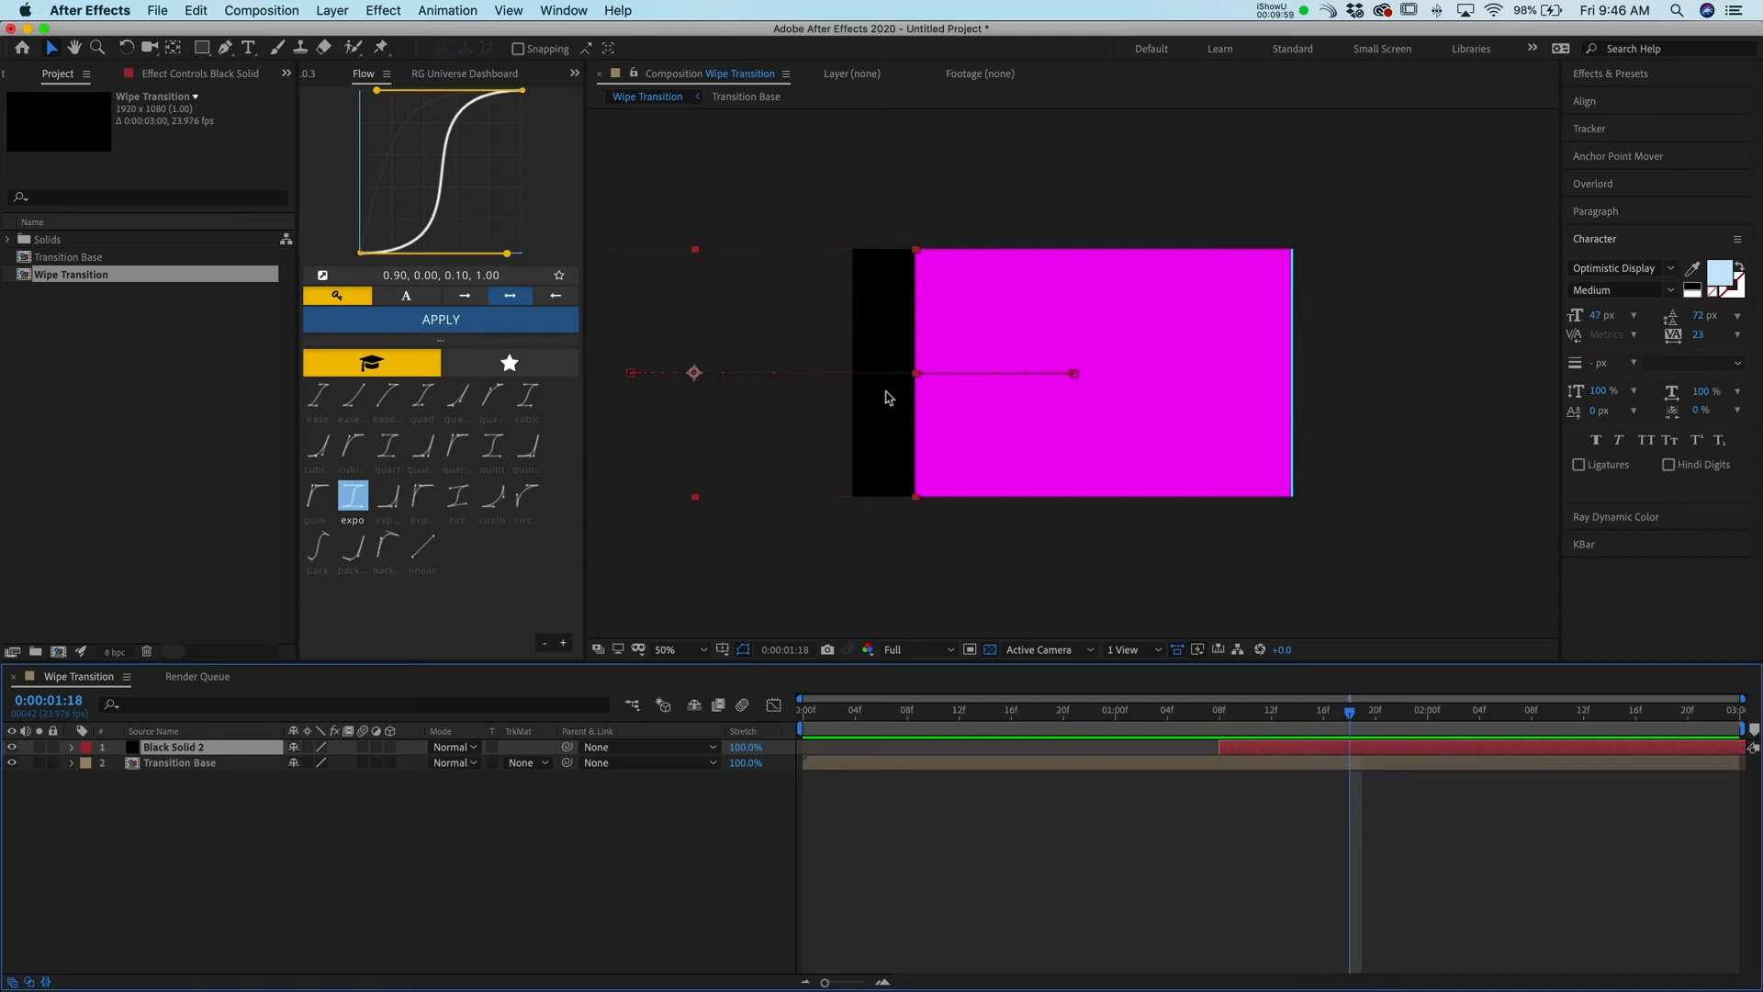
left_click(1255, 761)
left_click(1282, 747)
left_click(880, 338)
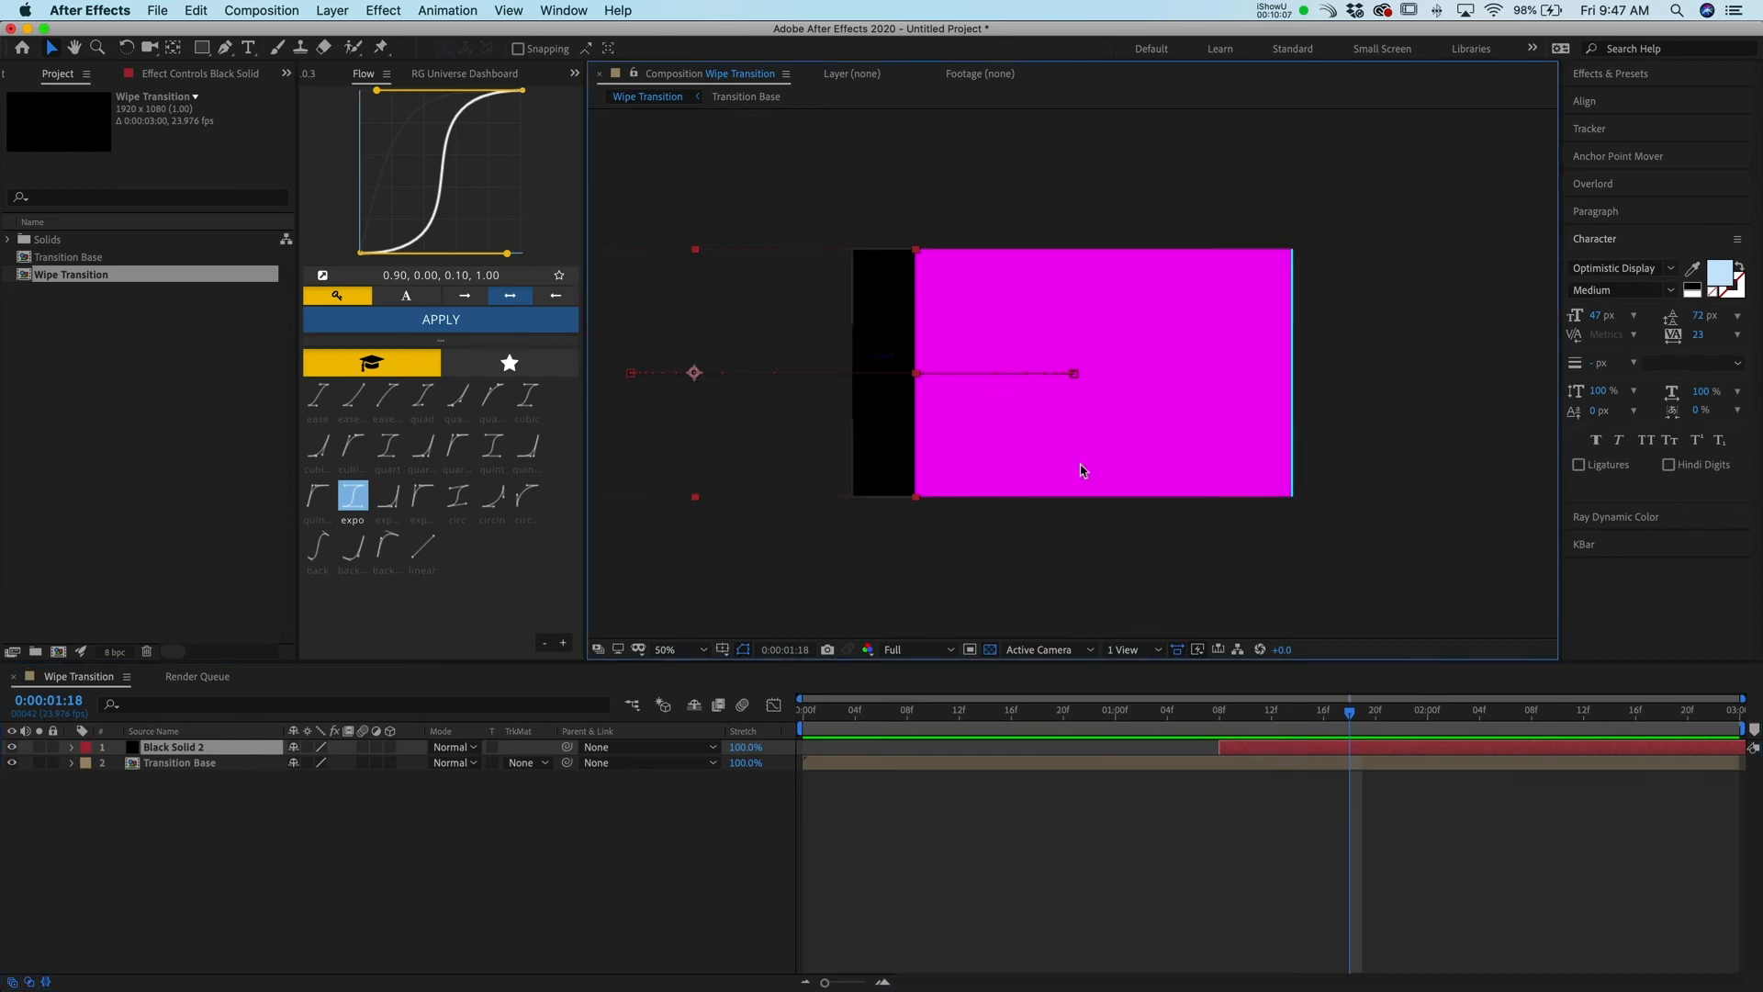
mouse_move(1363, 722)
left_mouse_down()
mouse_move(1295, 735)
mouse_move(1364, 701)
left_mouse_up()
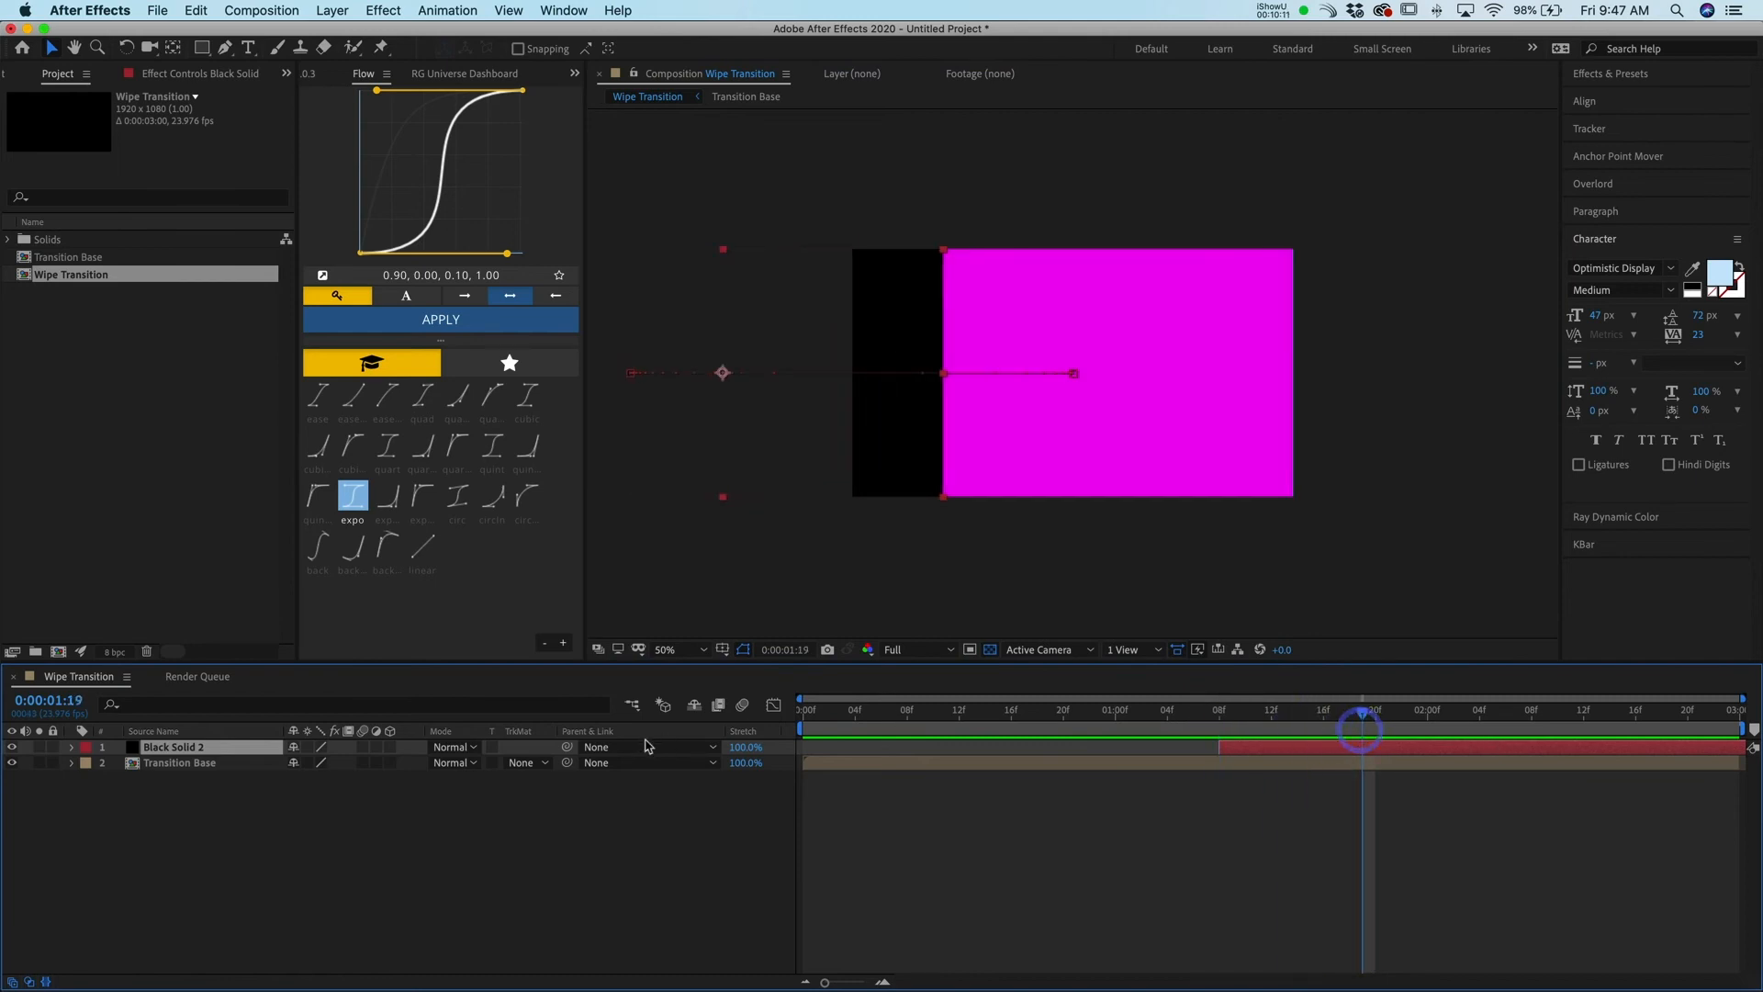
left_click(521, 763)
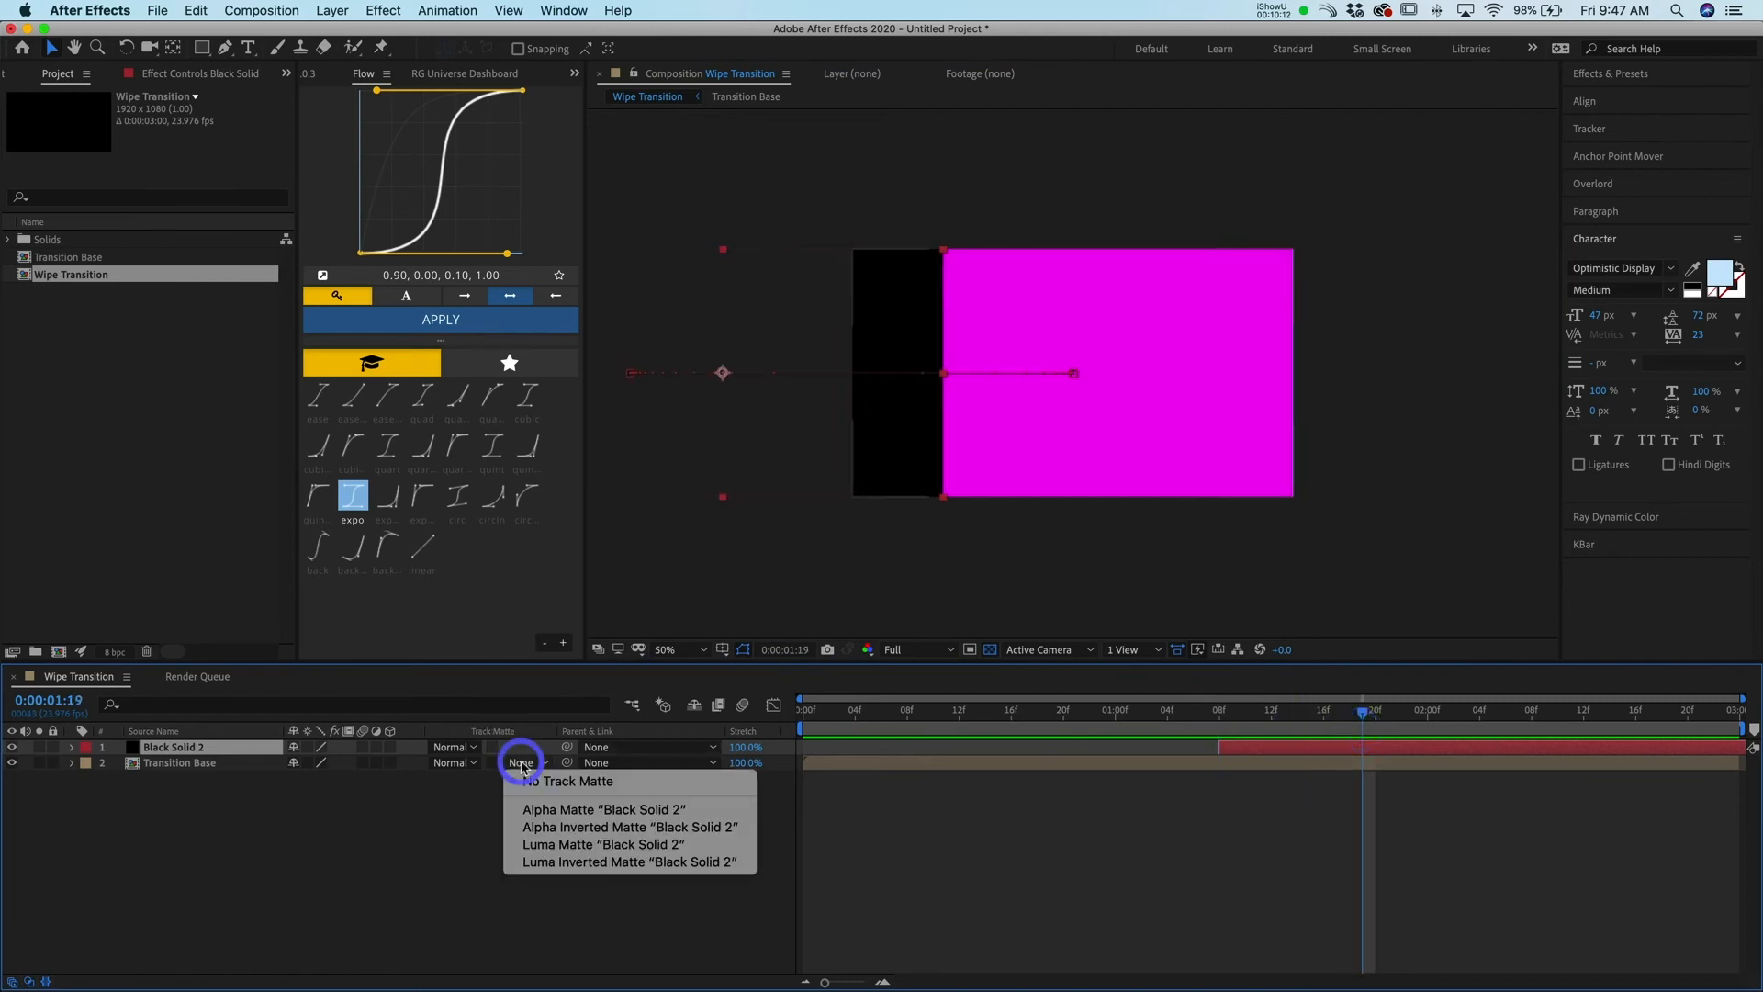
left_click(581, 828)
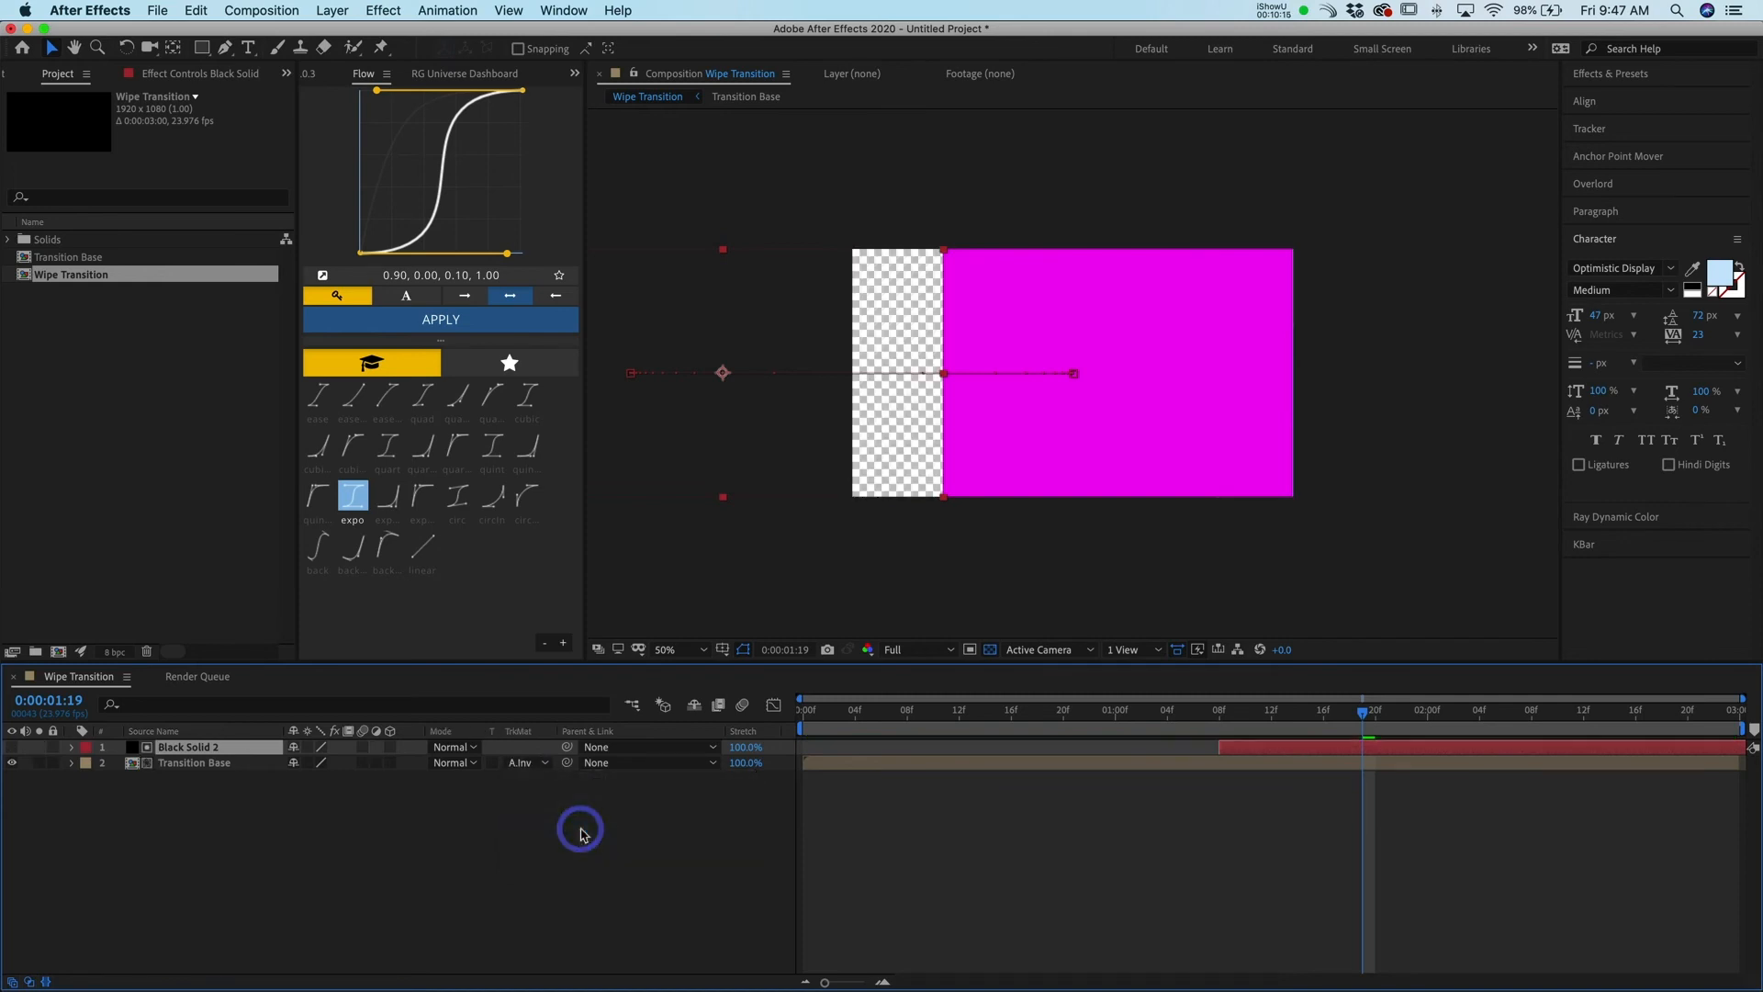
Preview the matted wipe transition from the beginning
left_click_drag(1322, 722, 799, 759)
key("space")
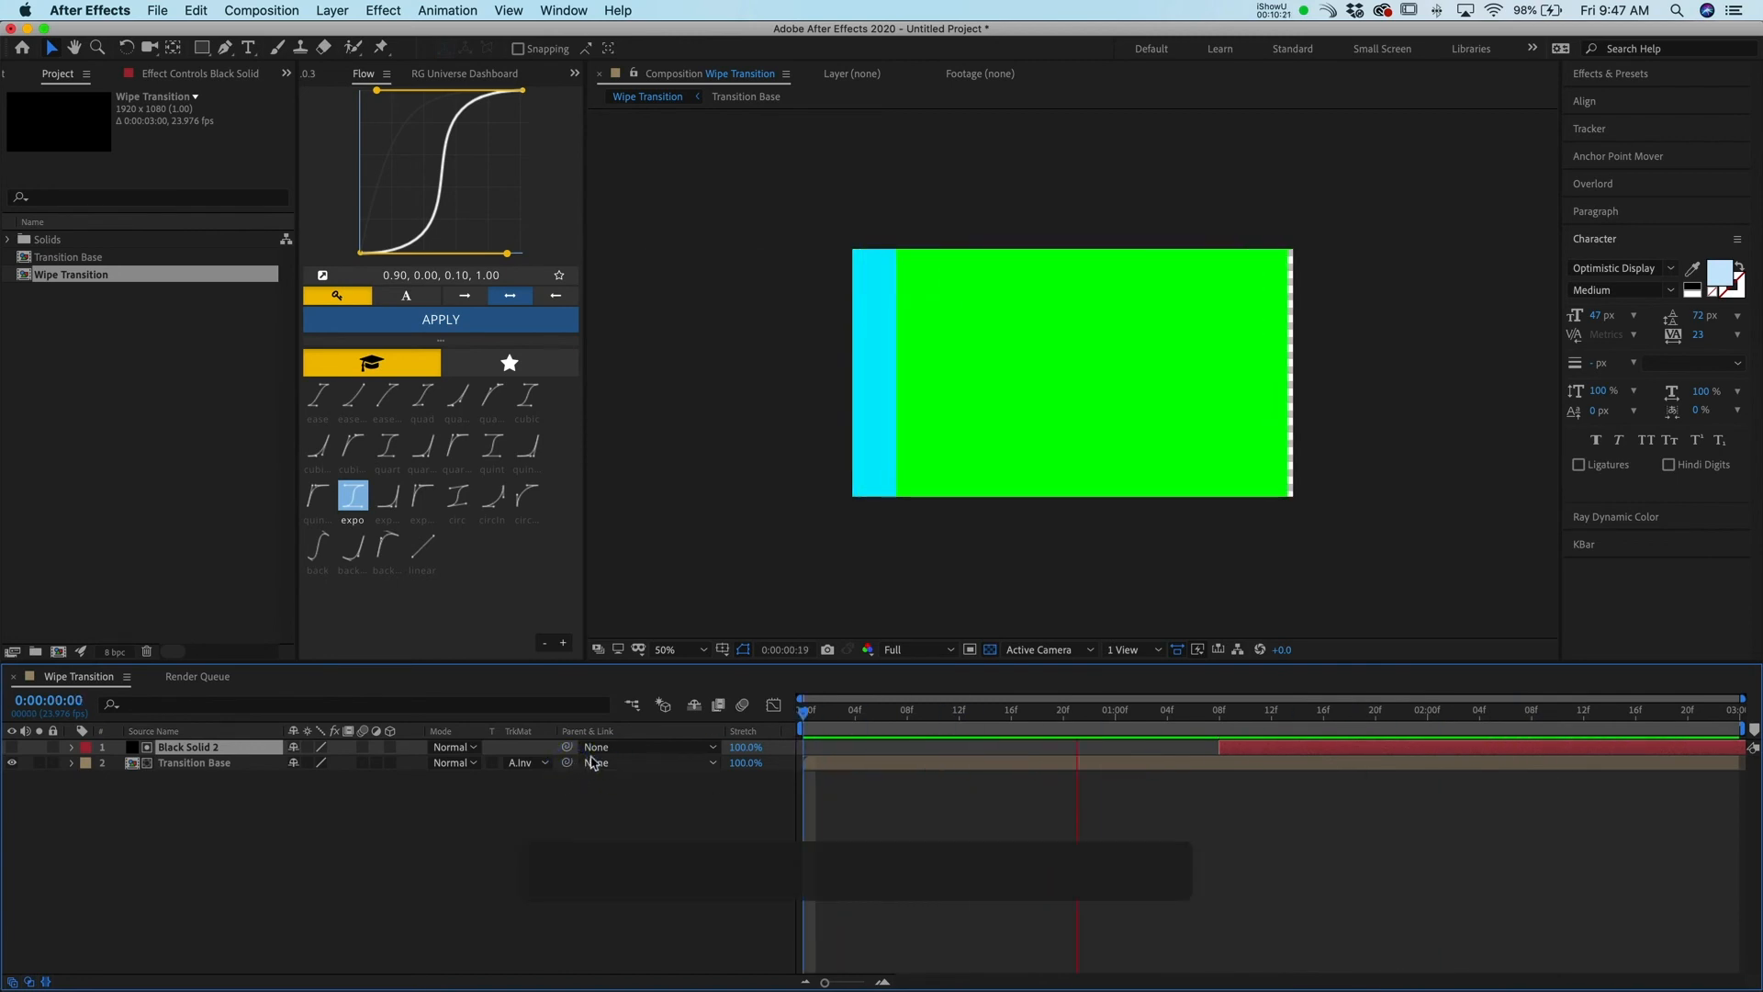
left_click(691, 749)
key("space")
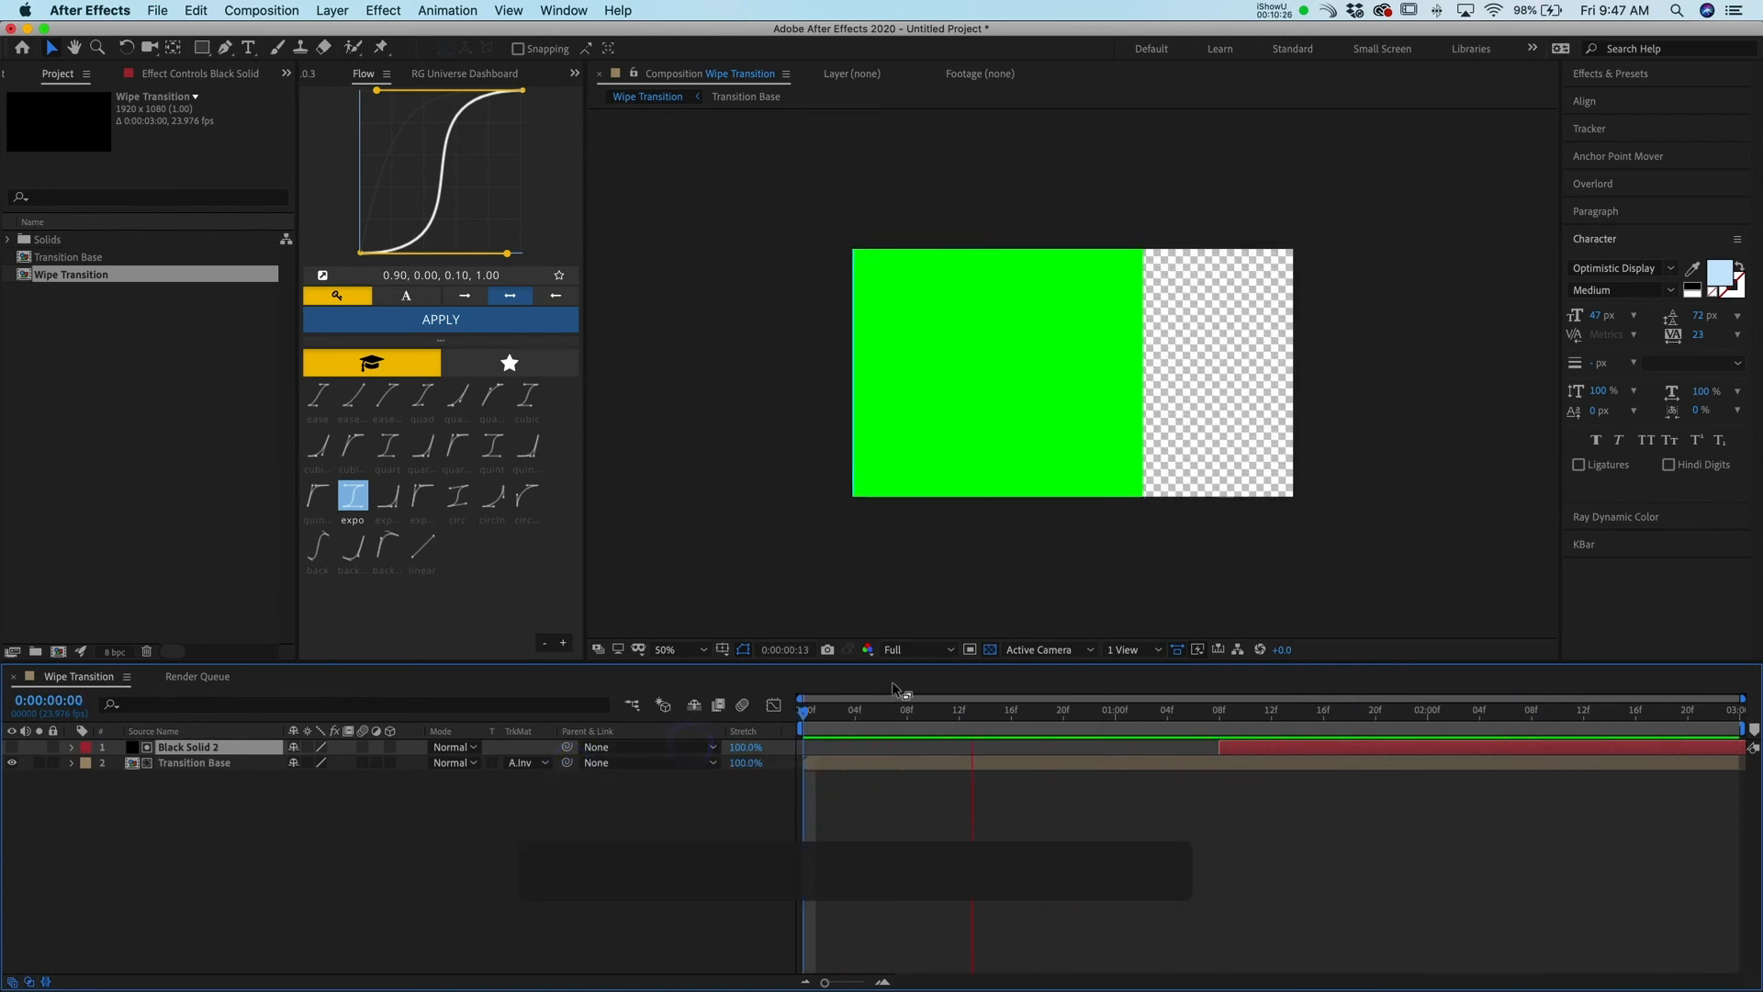
Scrub through the Wipe Transition timeline to check the matted wipe at different frames
left_click(611, 744)
left_click_drag(1177, 709, 1103, 725)
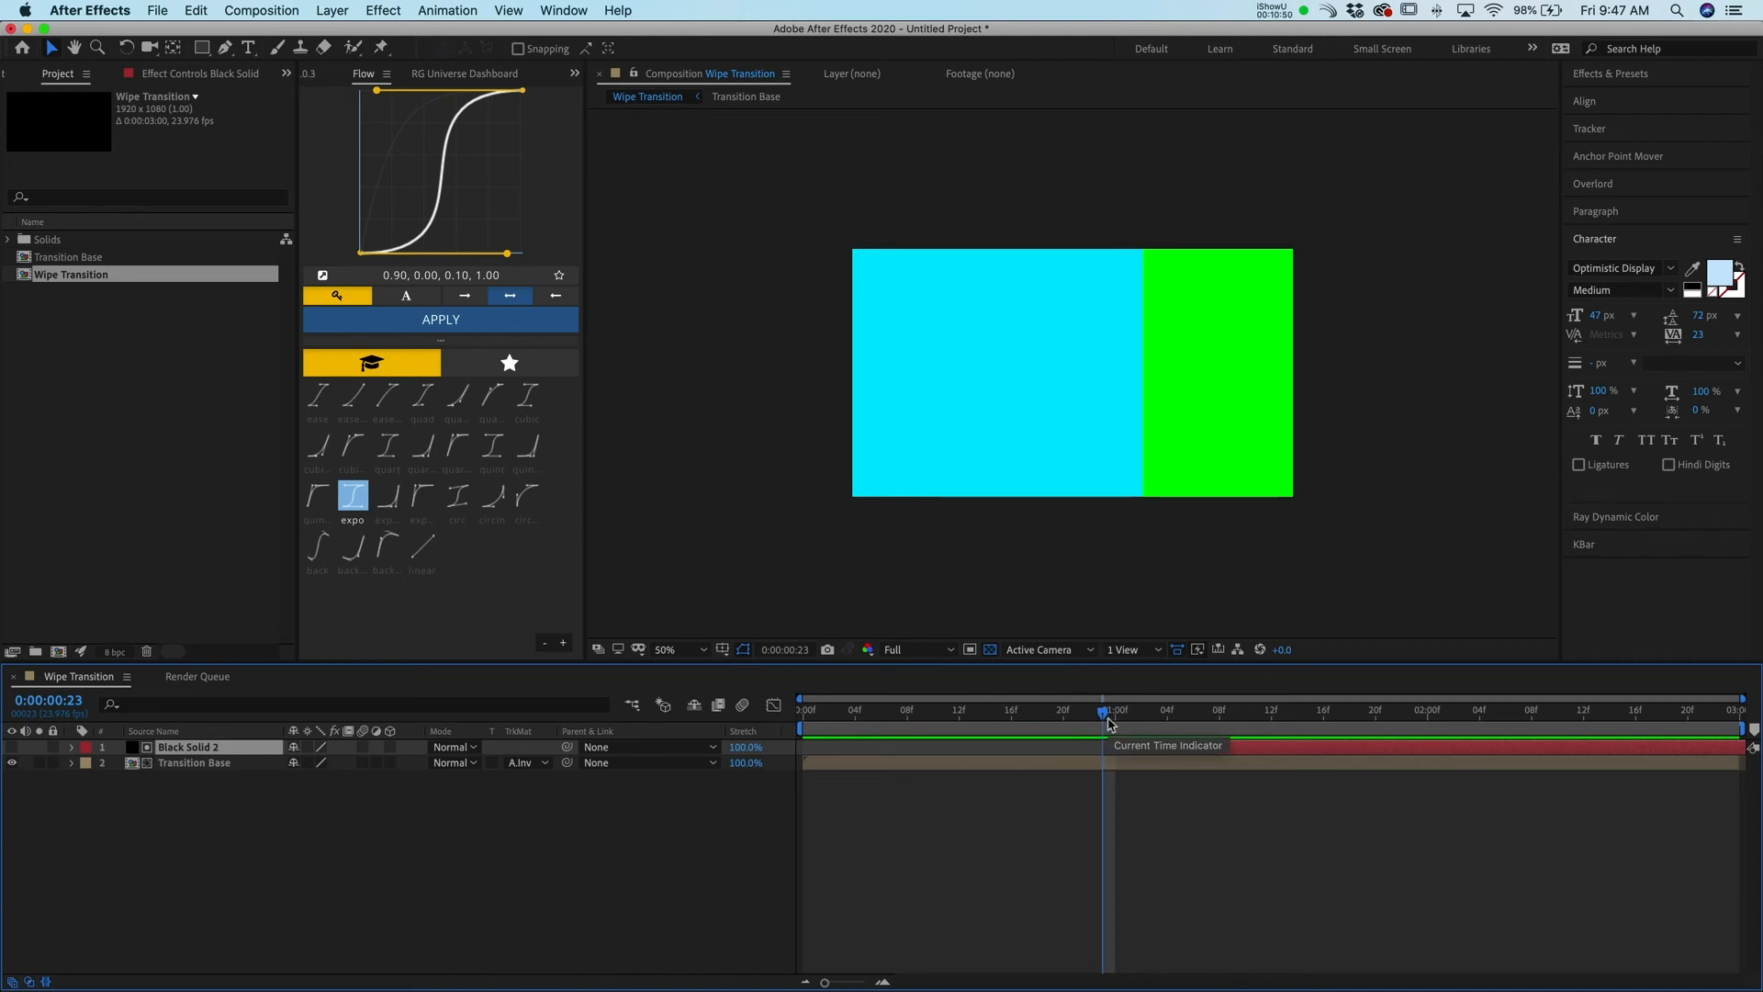
mouse_move(1105, 720)
left_mouse_down()
mouse_move(953, 728)
mouse_move(1100, 744)
left_mouse_up()
left_click(1109, 765)
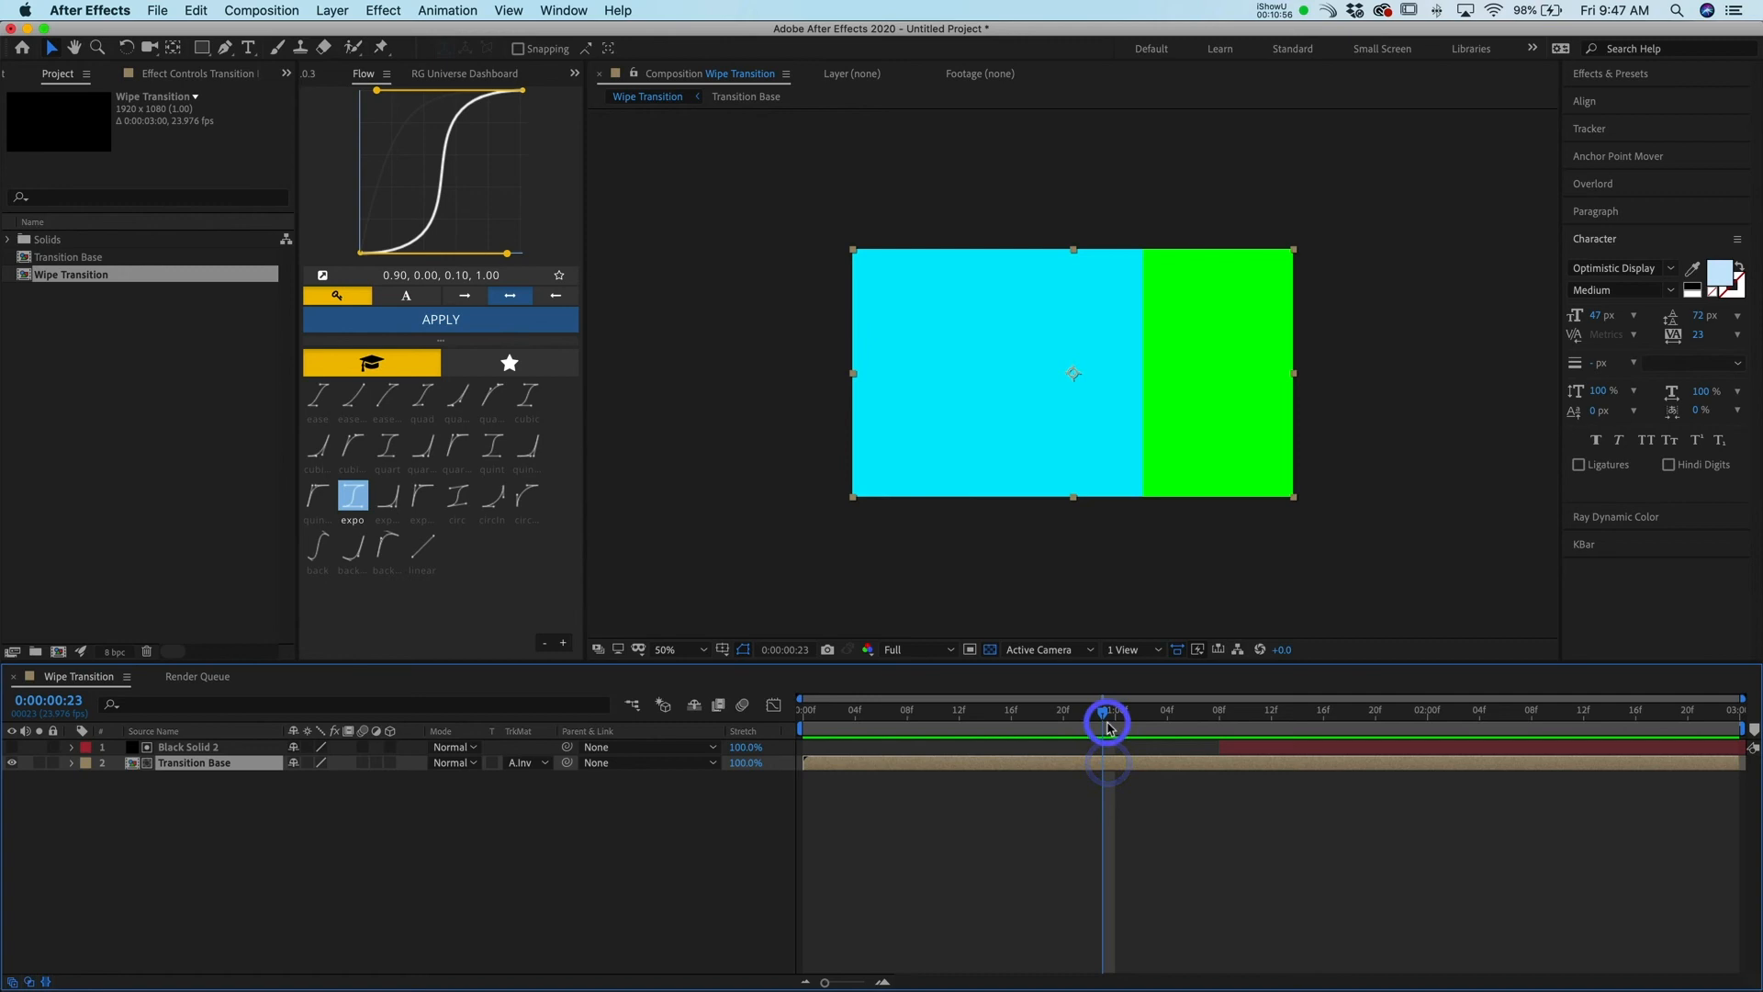
left_click_drag(1096, 716, 1609, 720)
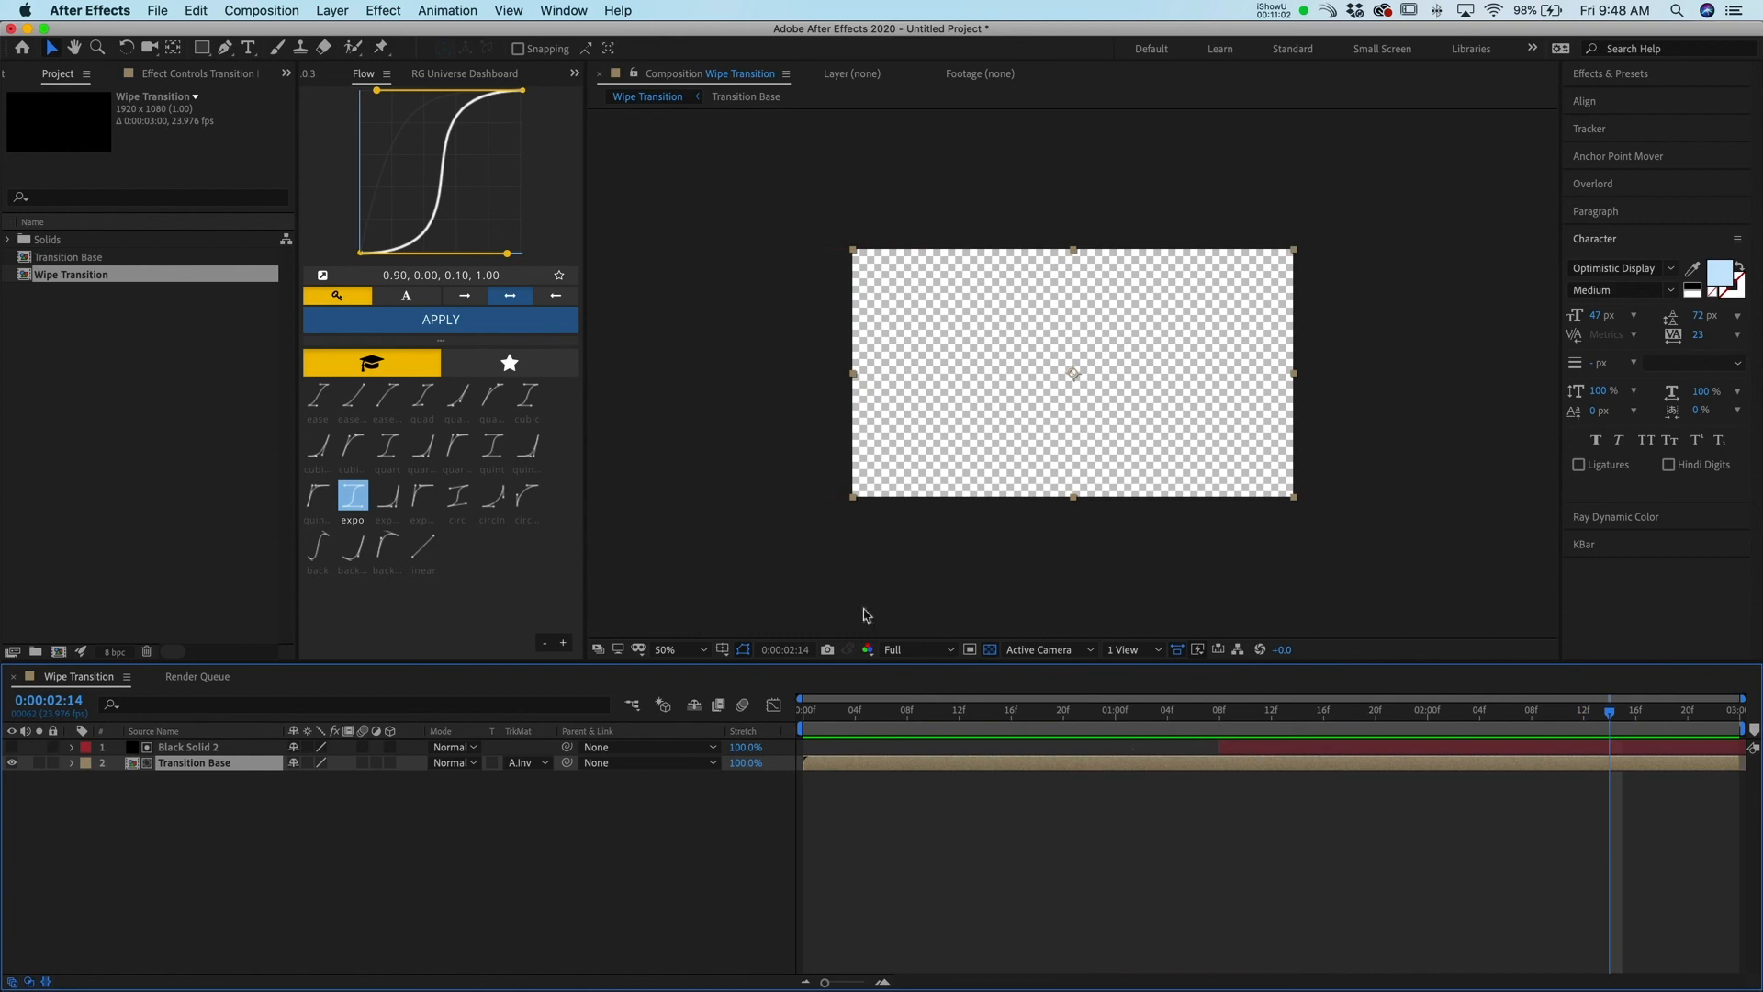
left_click_drag(1411, 737, 1597, 762)
left_click_drag(1368, 780, 810, 809)
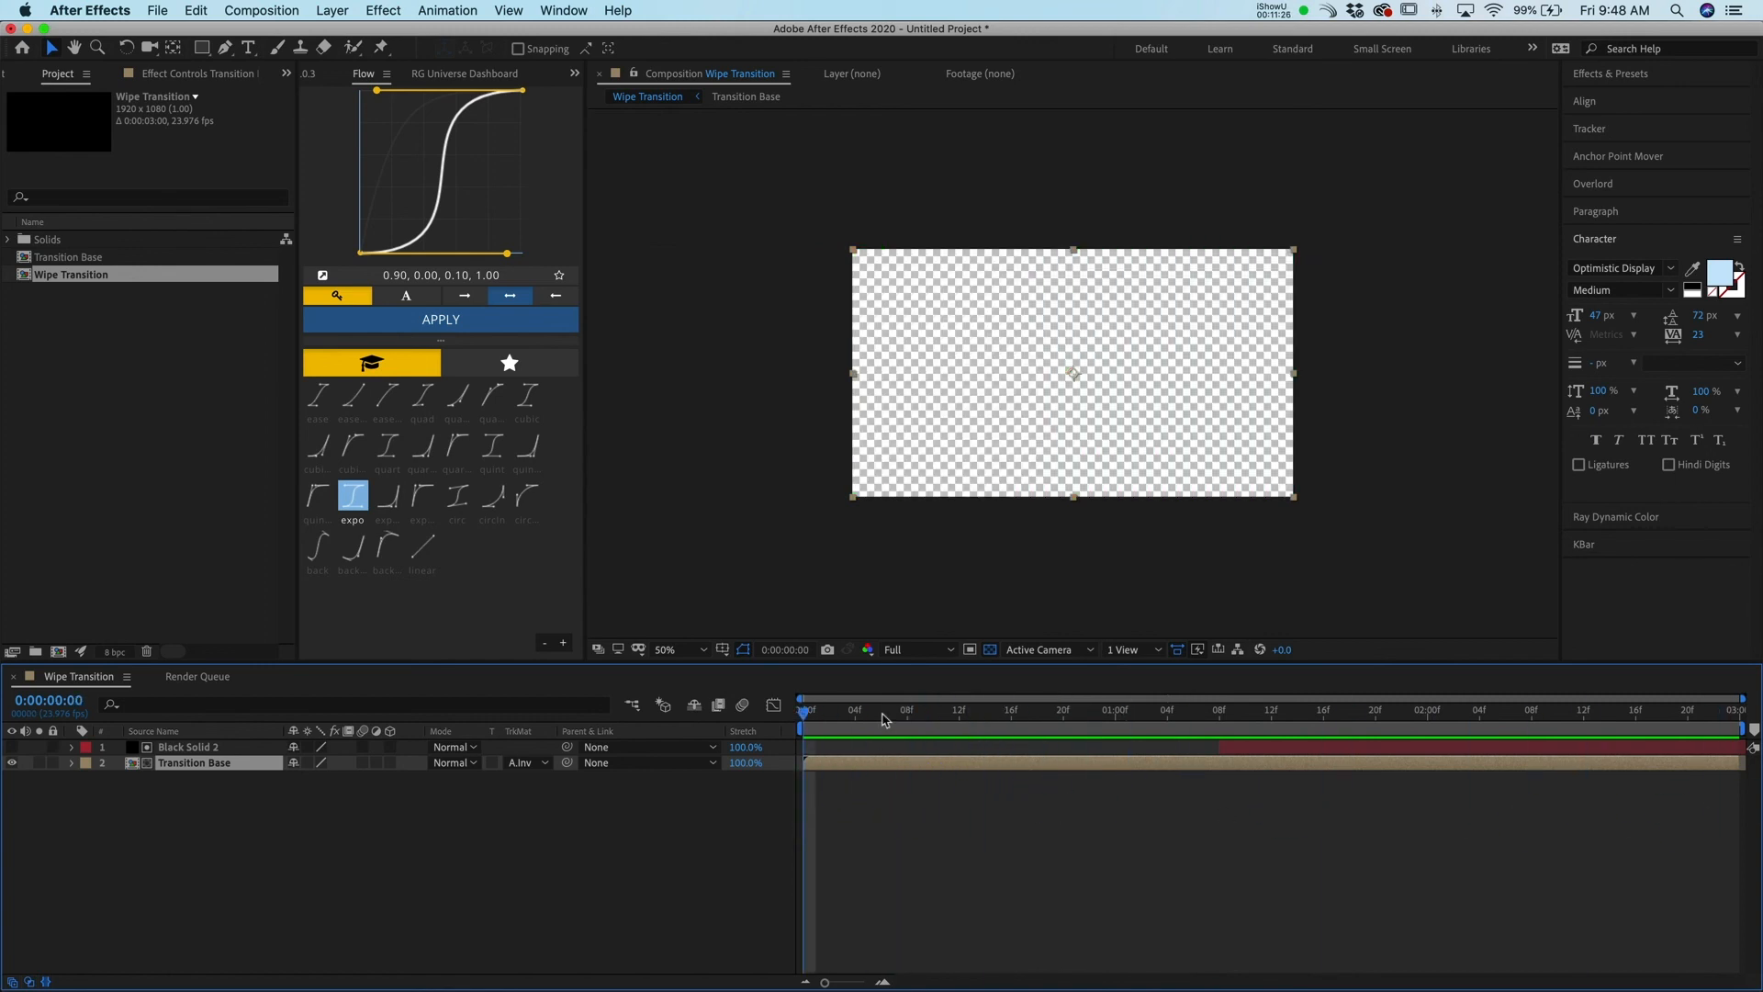
left_click_drag(824, 725, 1311, 724)
left_click_drag(1311, 725, 737, 726)
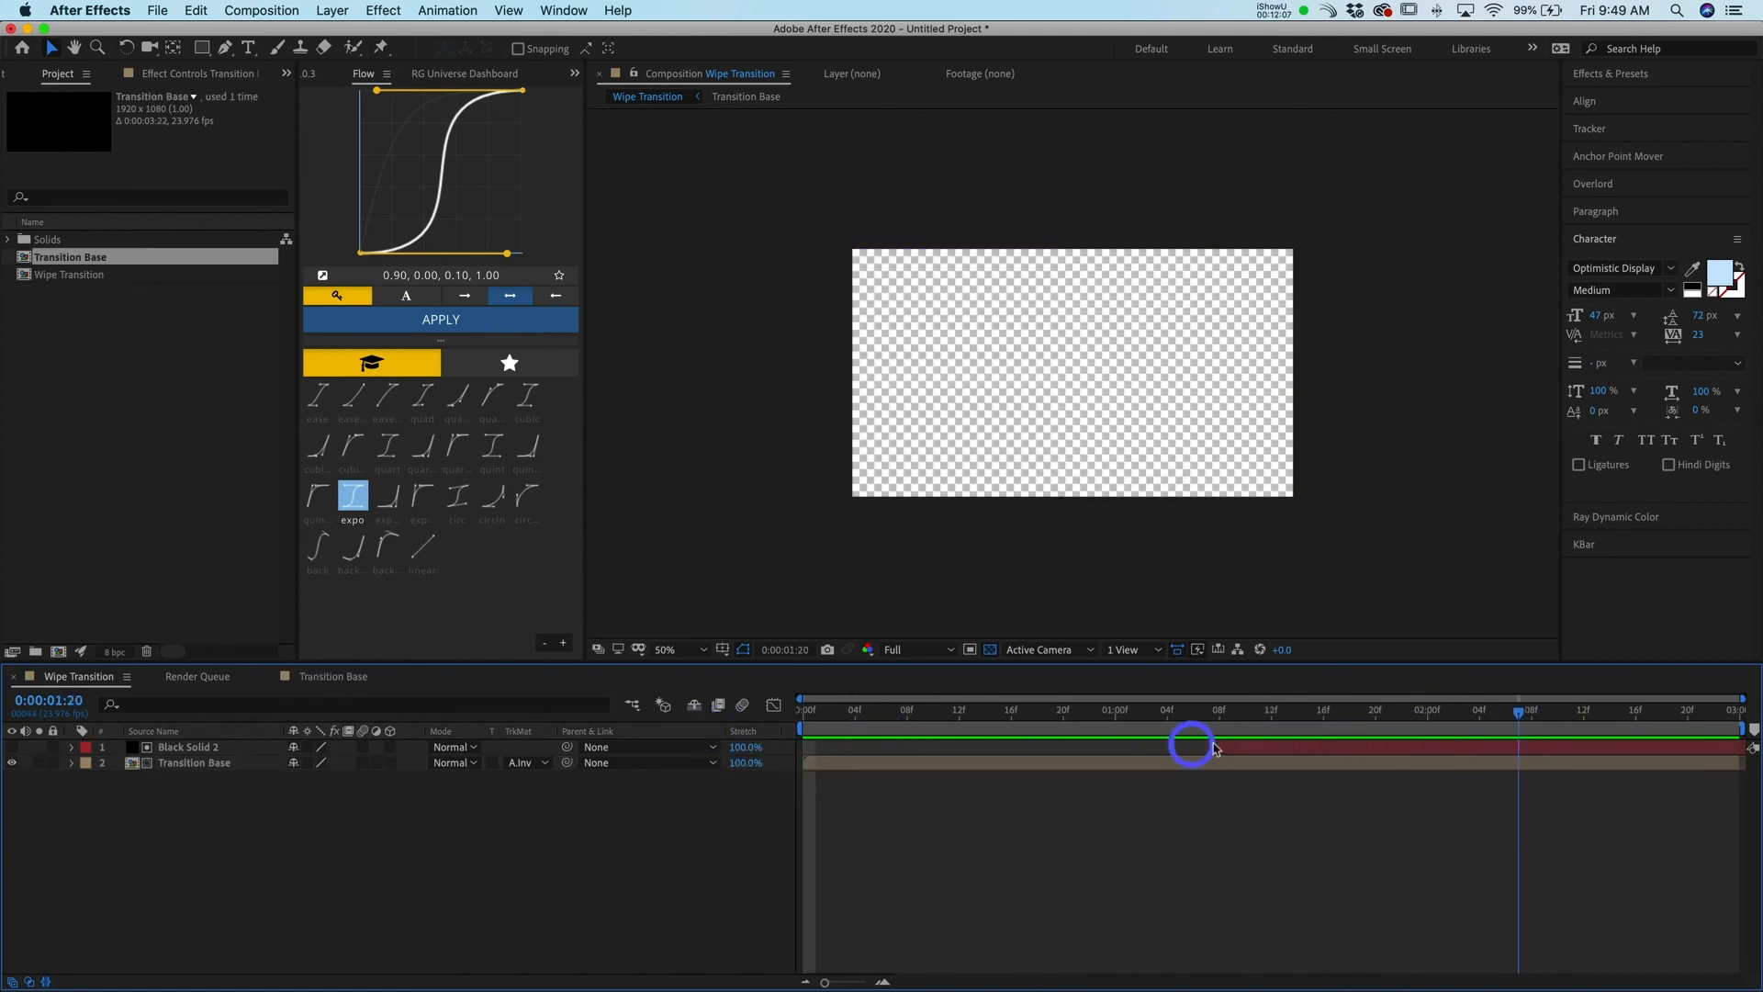
Open the Transition Base precomposition to inspect its layers, undo a stray change, and return to Wipe Transition
double_click(1140, 762)
left_click_drag(1539, 788, 1551, 786)
key("super+z")
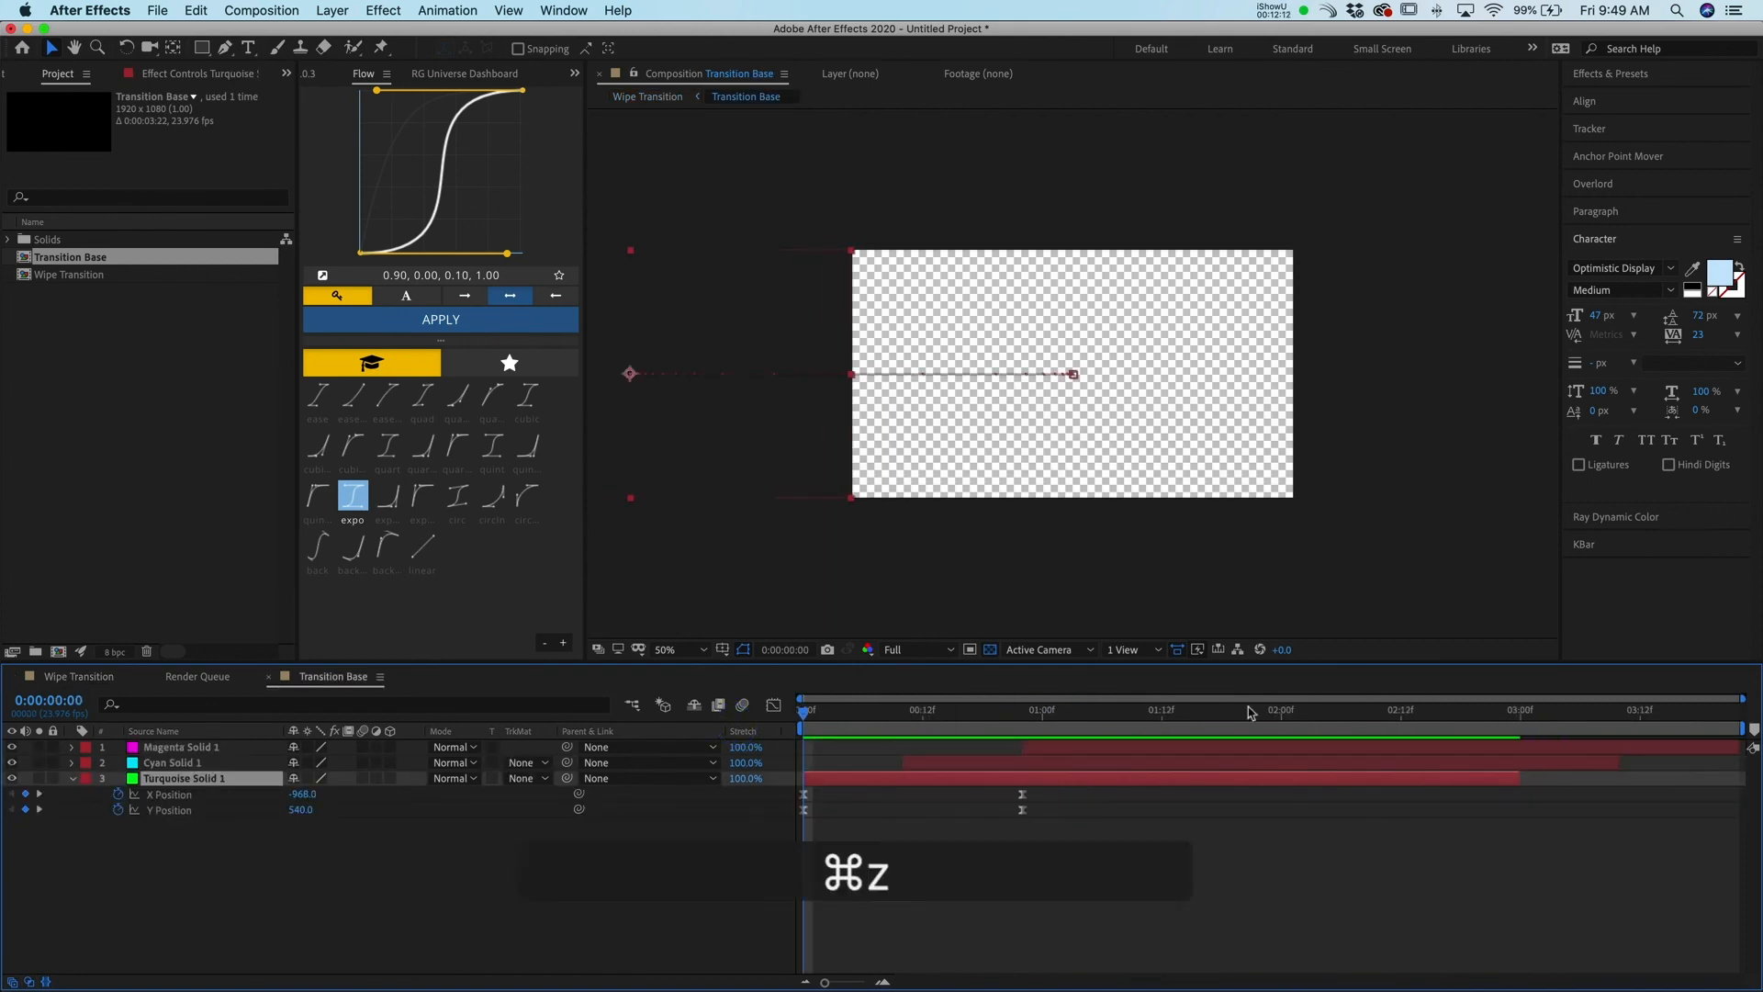
left_click_drag(848, 723, 730, 824)
left_click(676, 99)
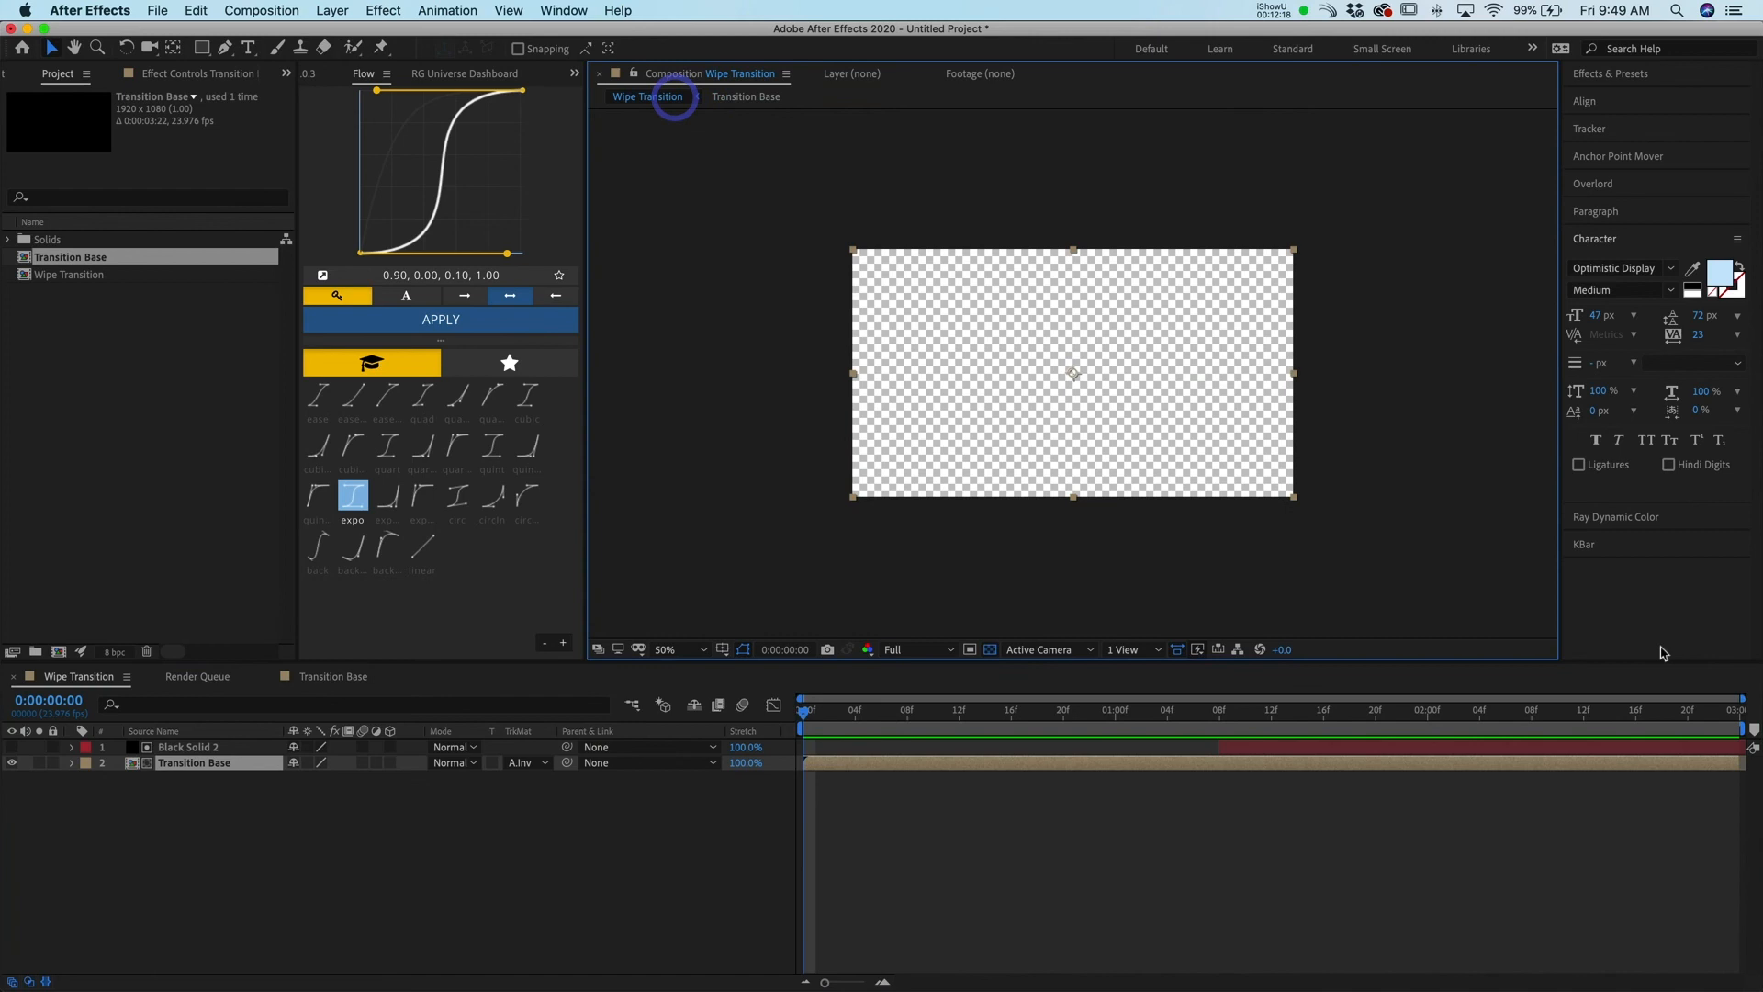
Preview the Wipe Transition composition from the start
left_click_drag(984, 737, 746, 785)
key("space")
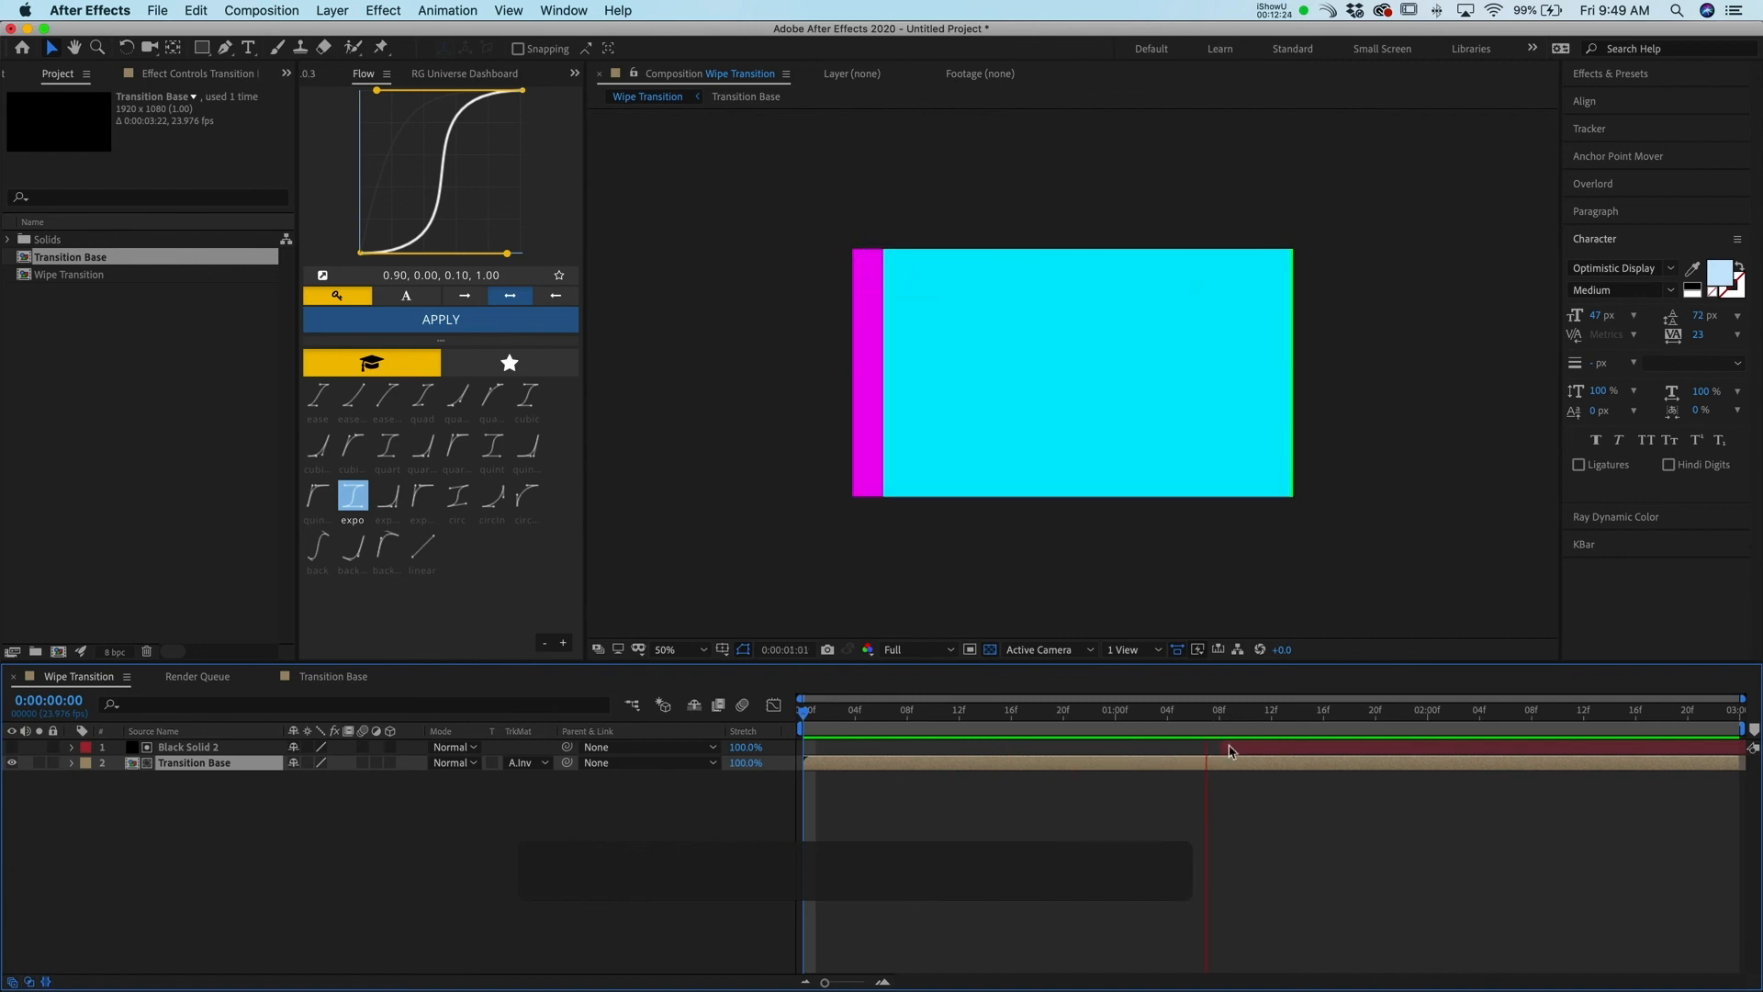
key("space")
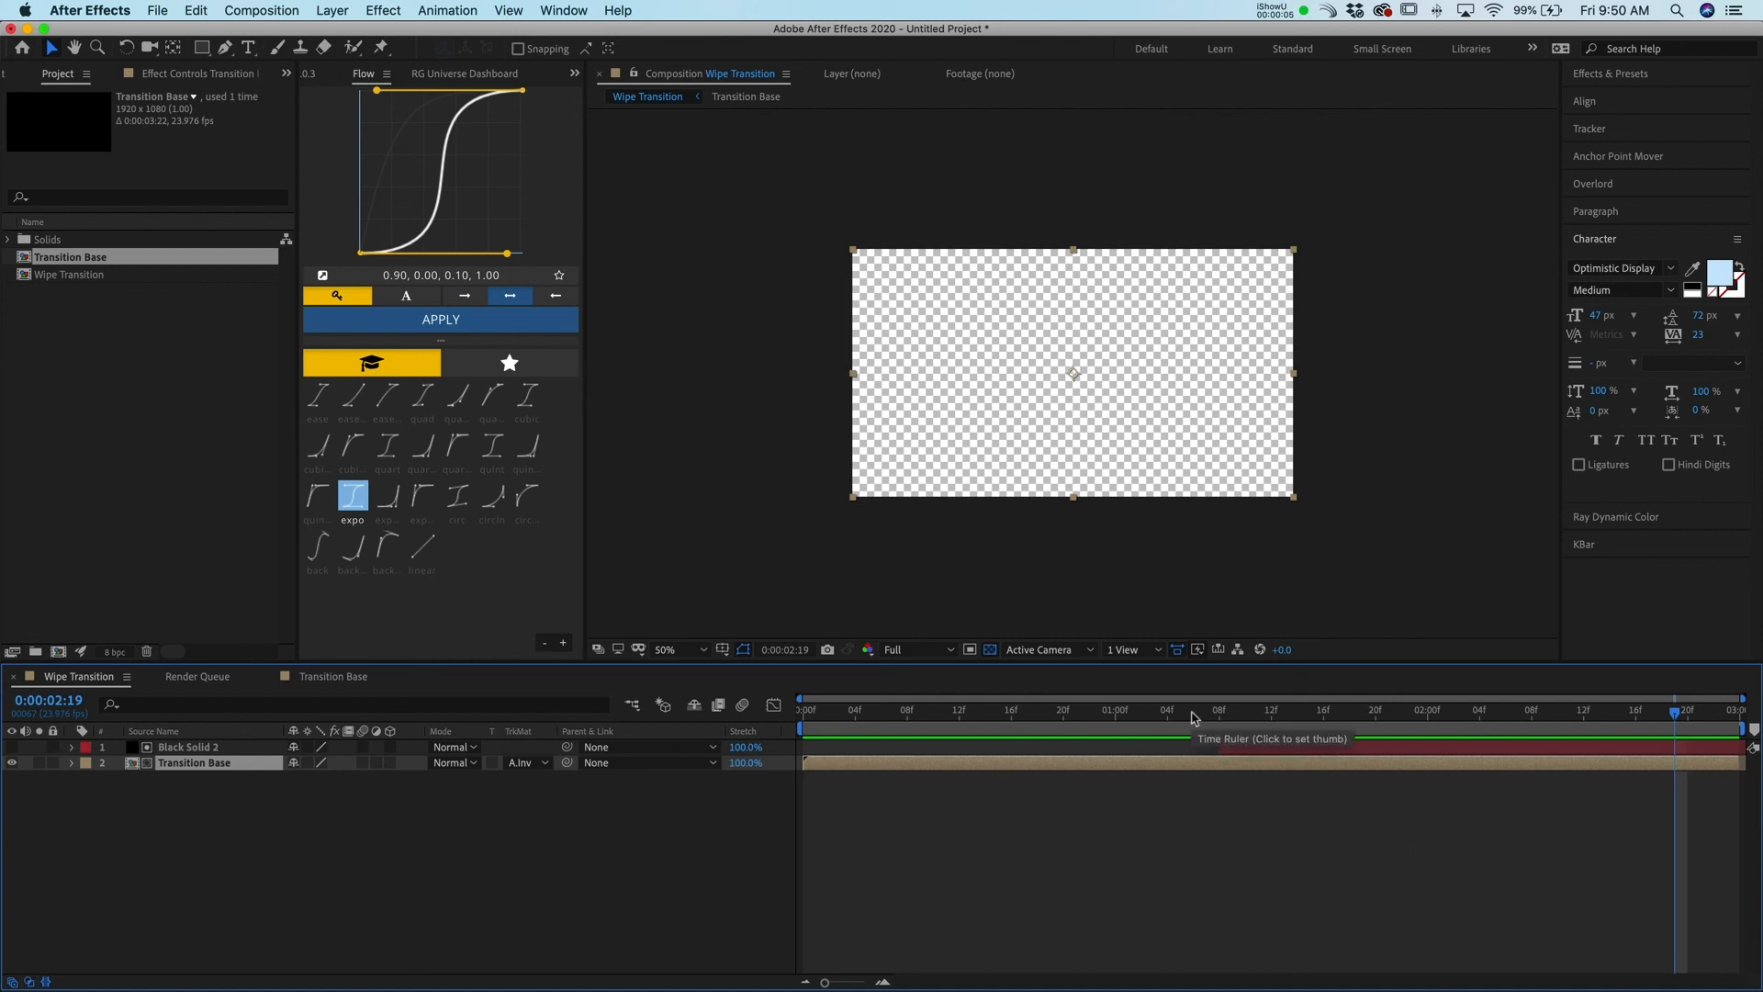
Add the Wipe Transition composition to the Render Queue
left_click(174, 9)
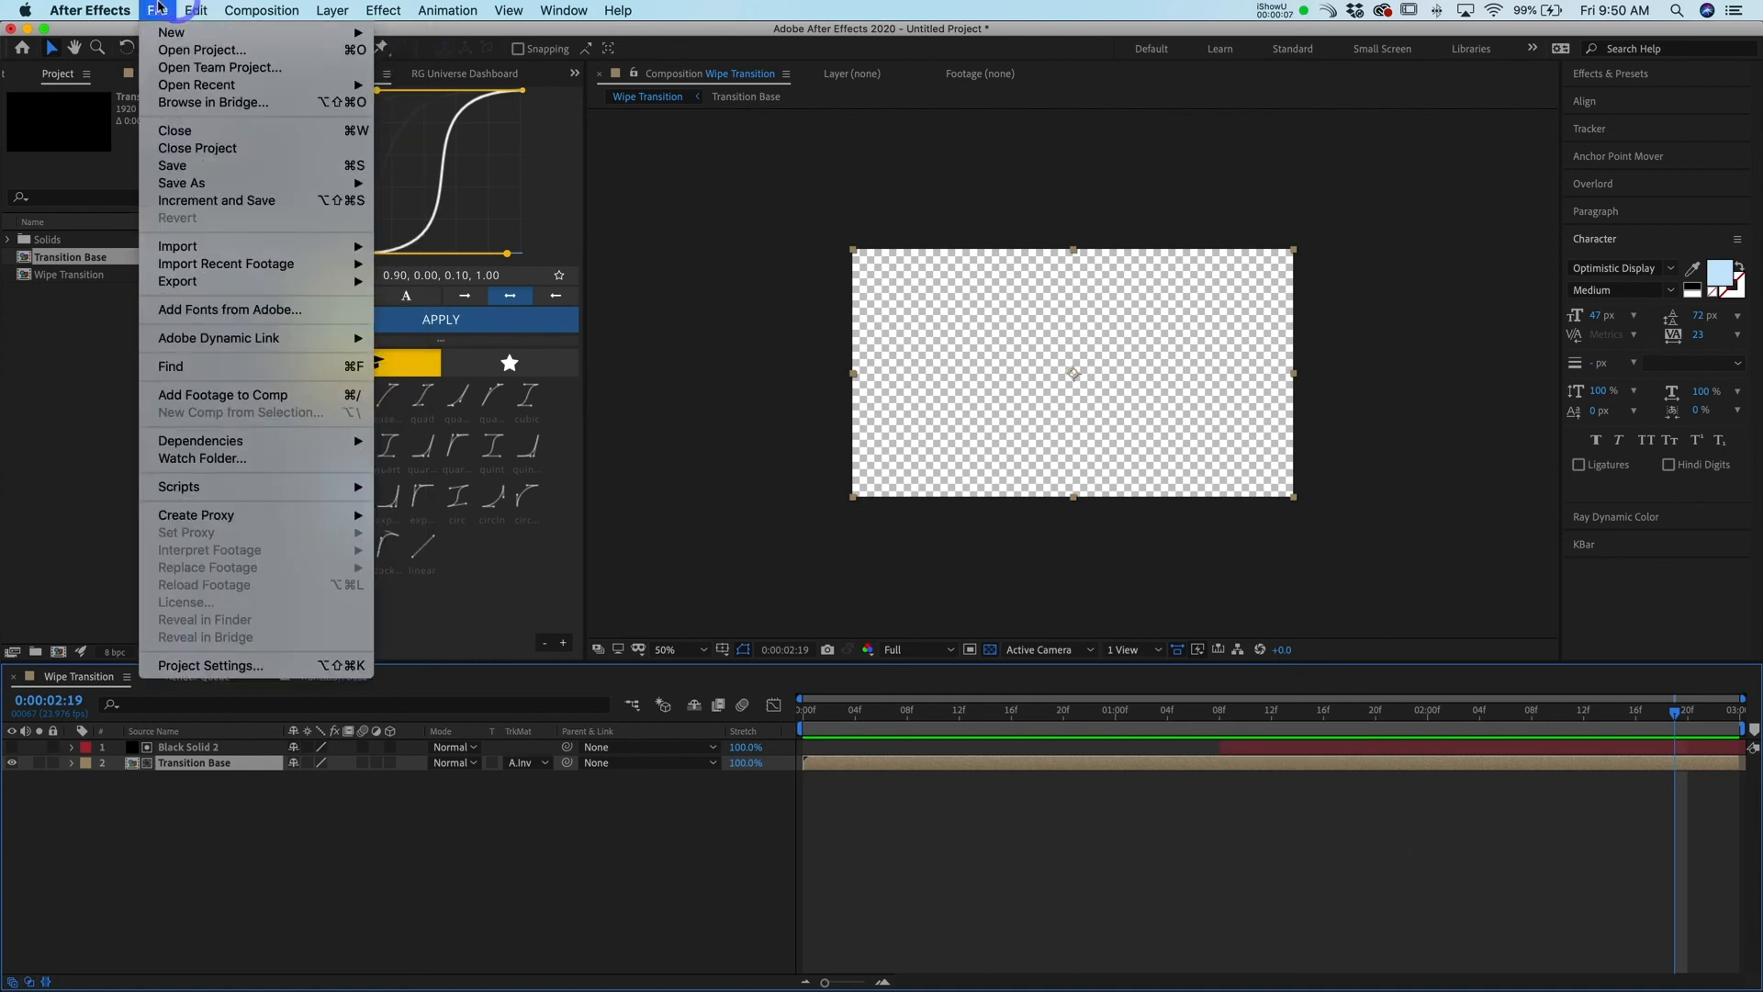
mouse_move(225, 282)
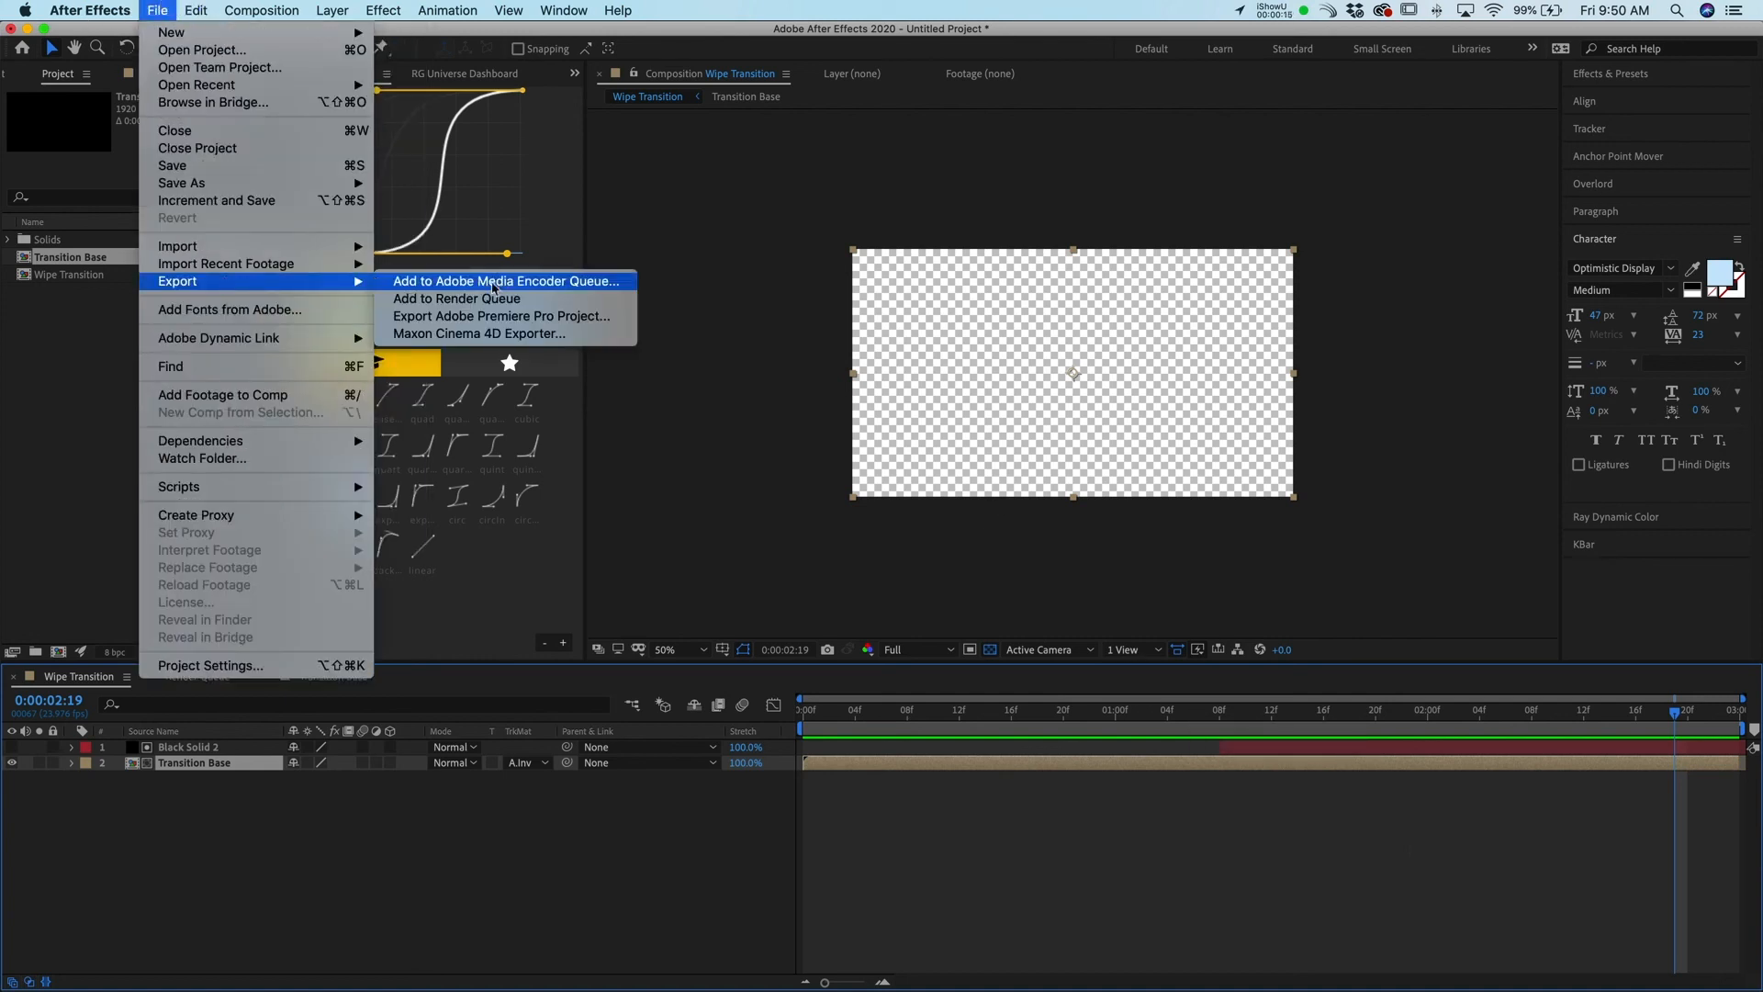
left_click(485, 300)
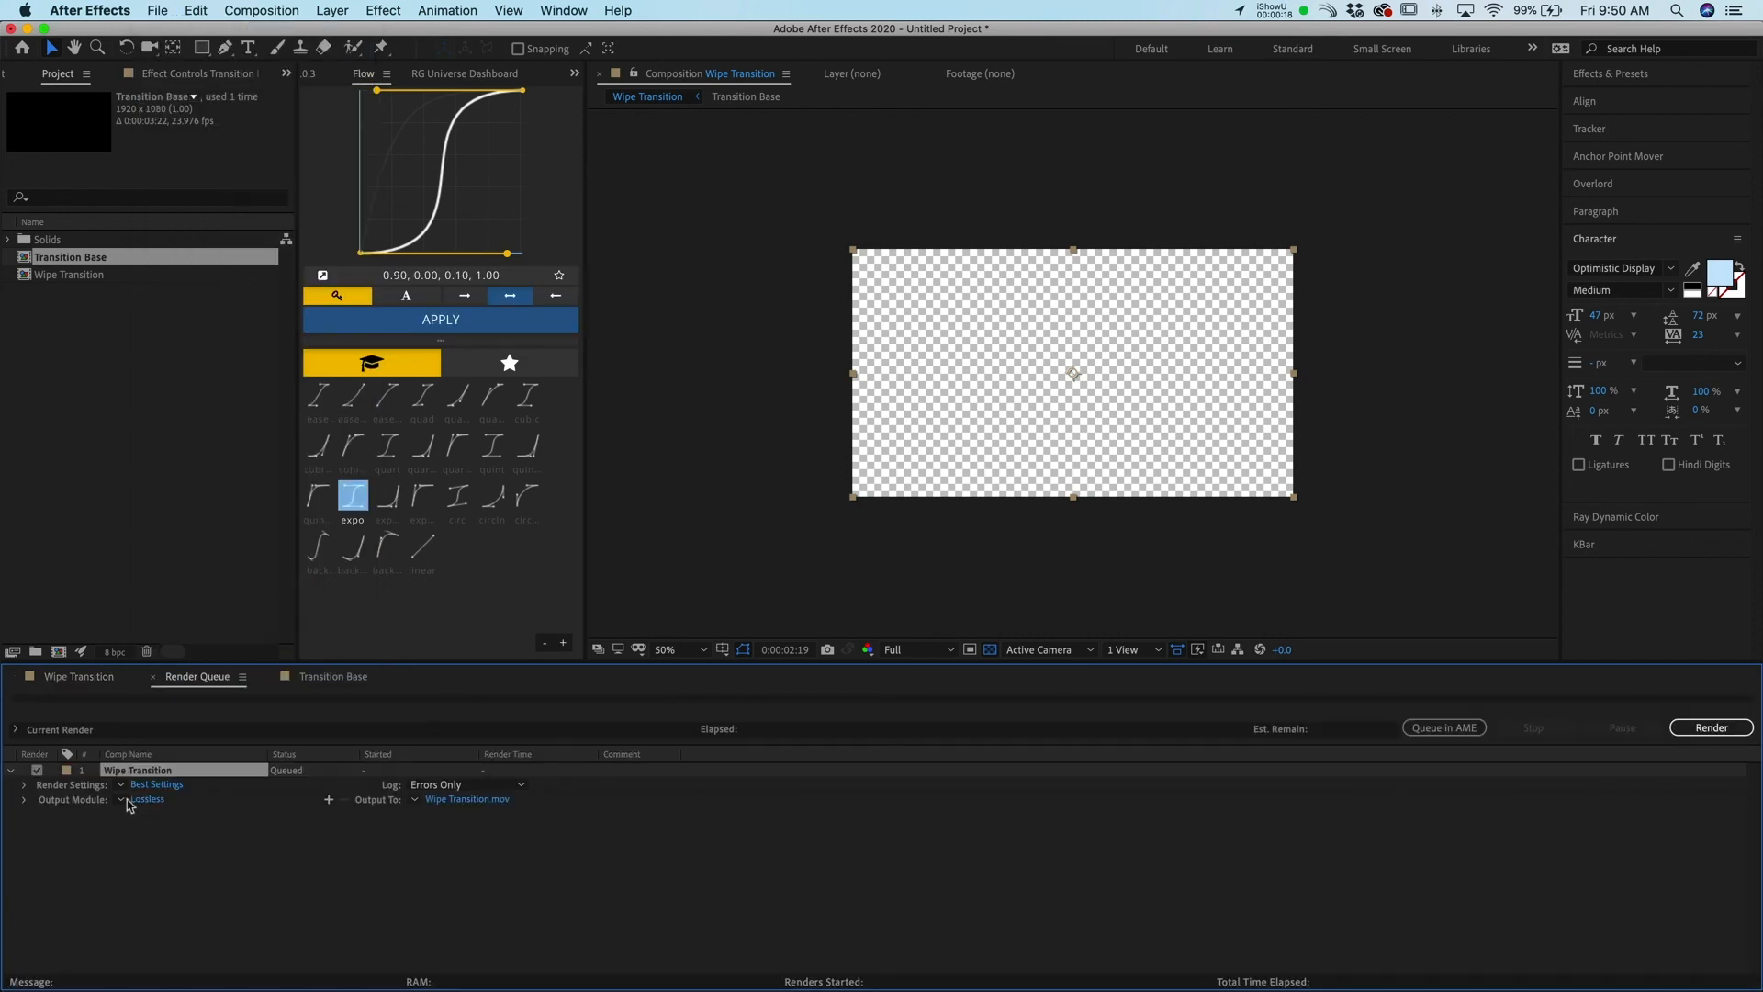
left_click(122, 800)
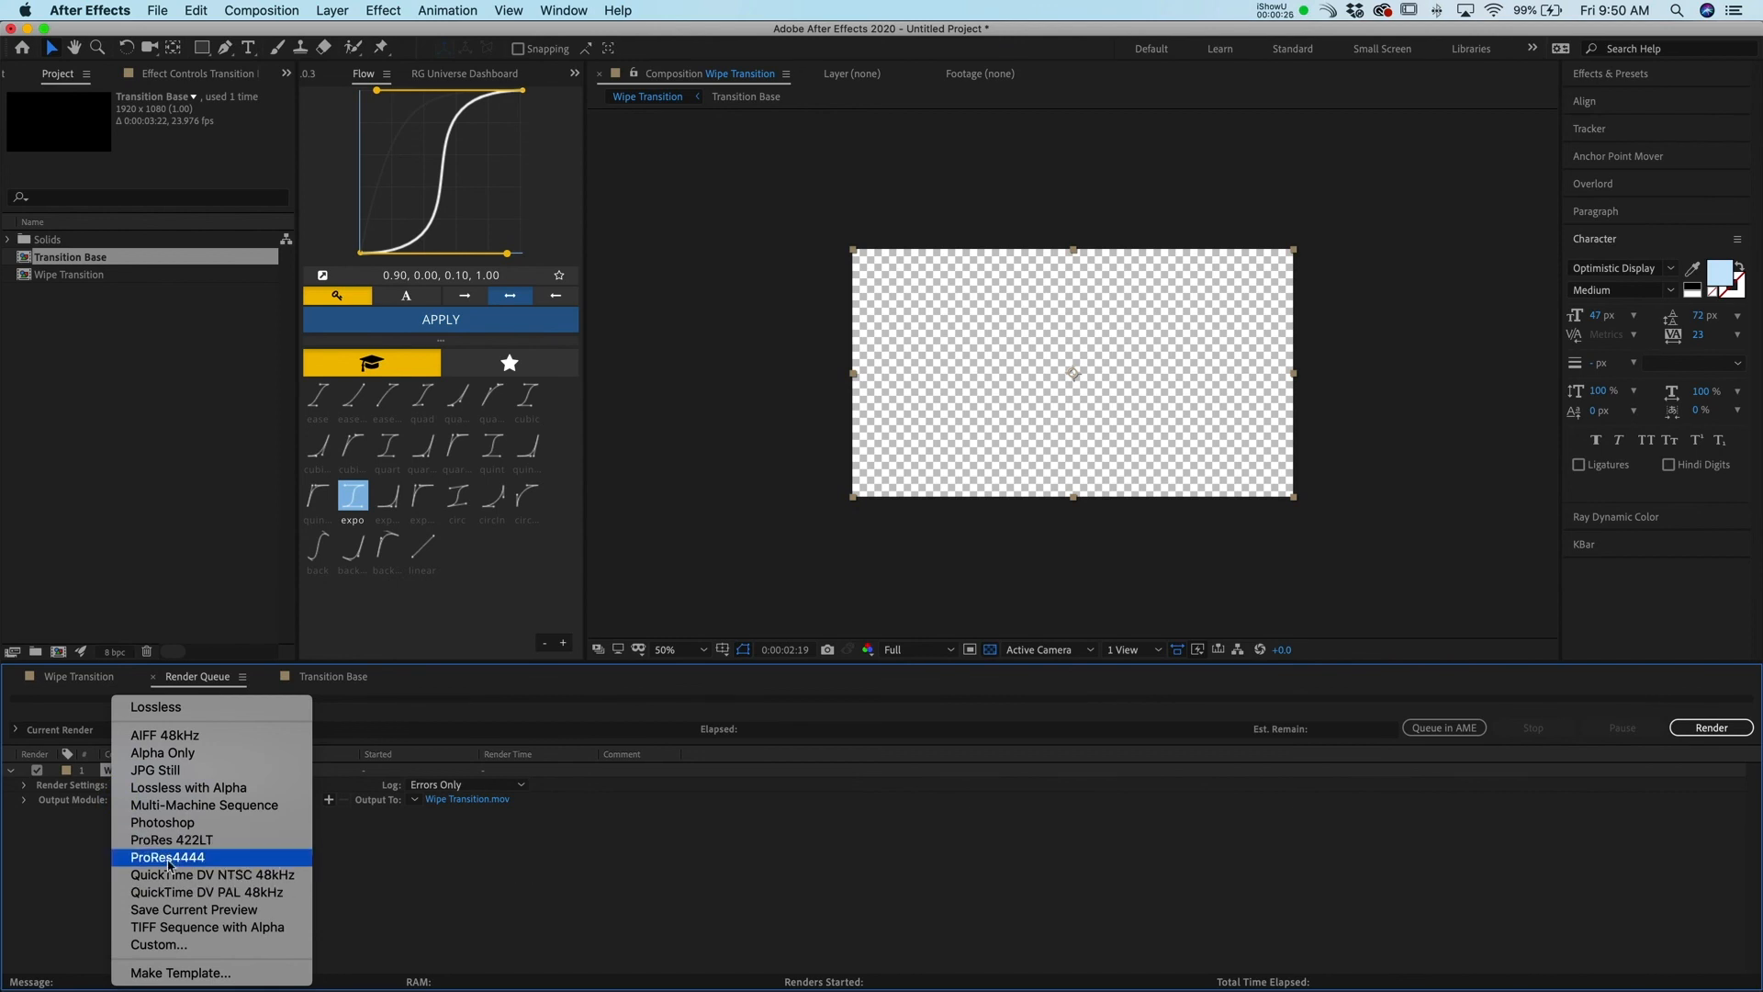
left_click(427, 865)
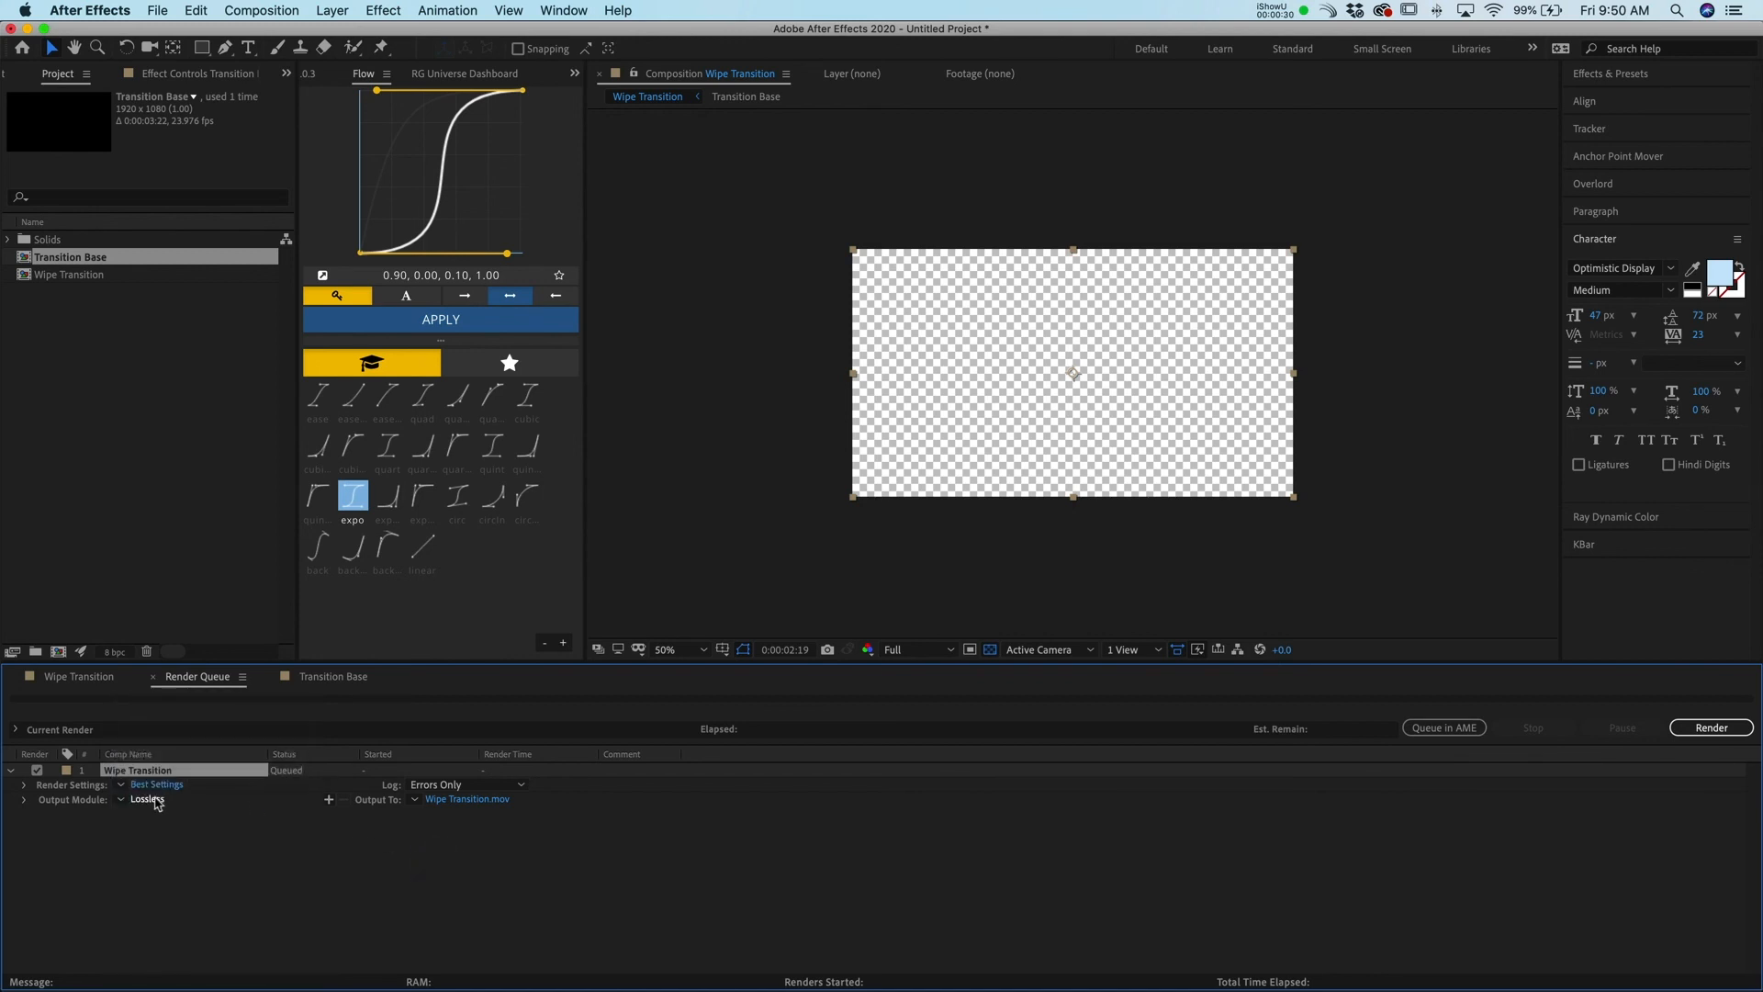
Open the render item's Output Module Settings and set Channels to RGB + Alpha
left_click(150, 799)
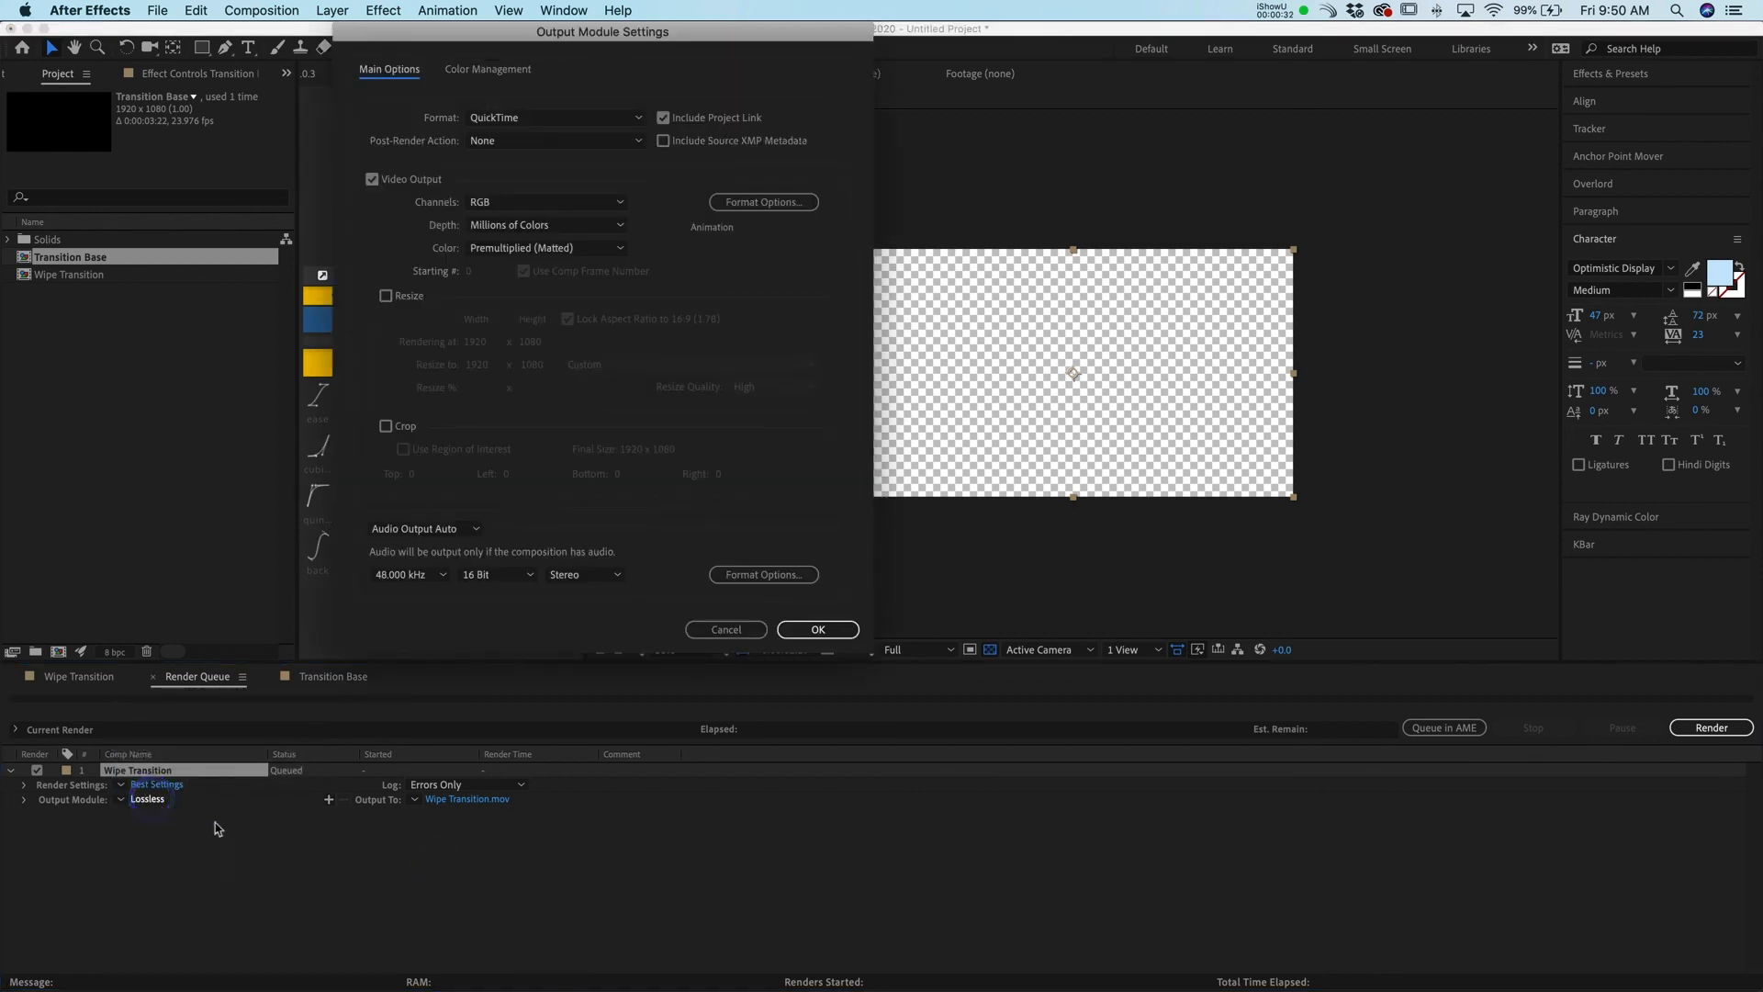
left_click(585, 202)
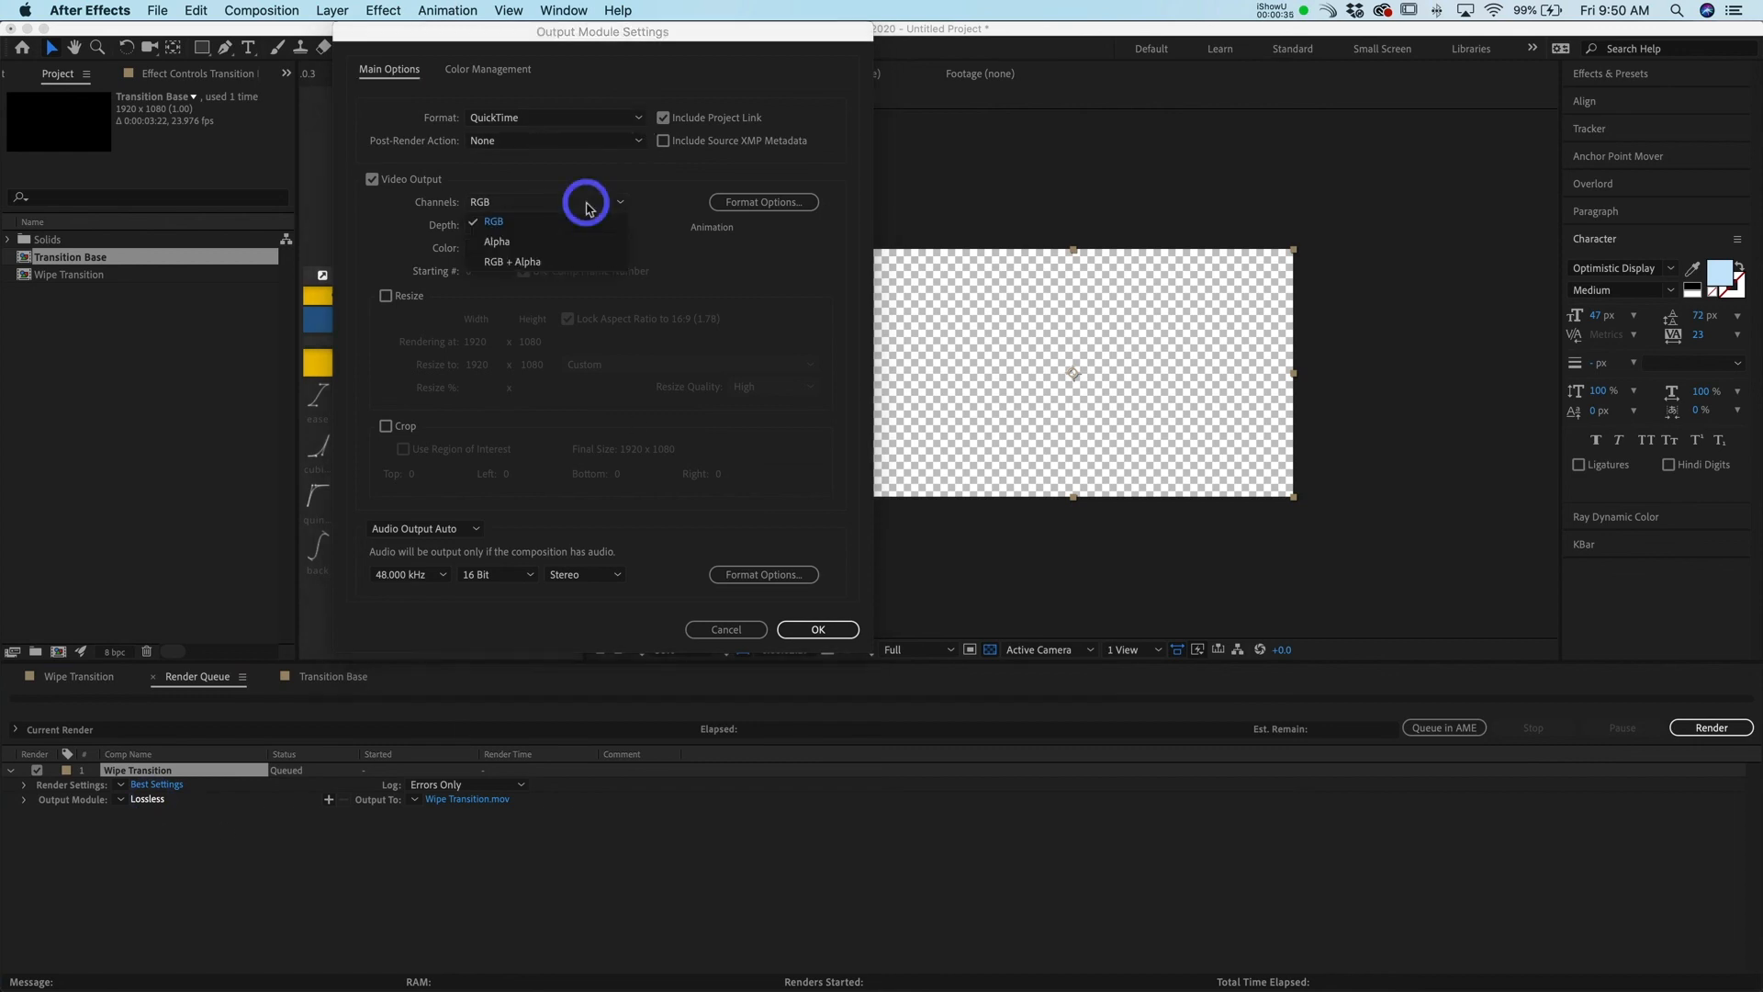
left_click(558, 265)
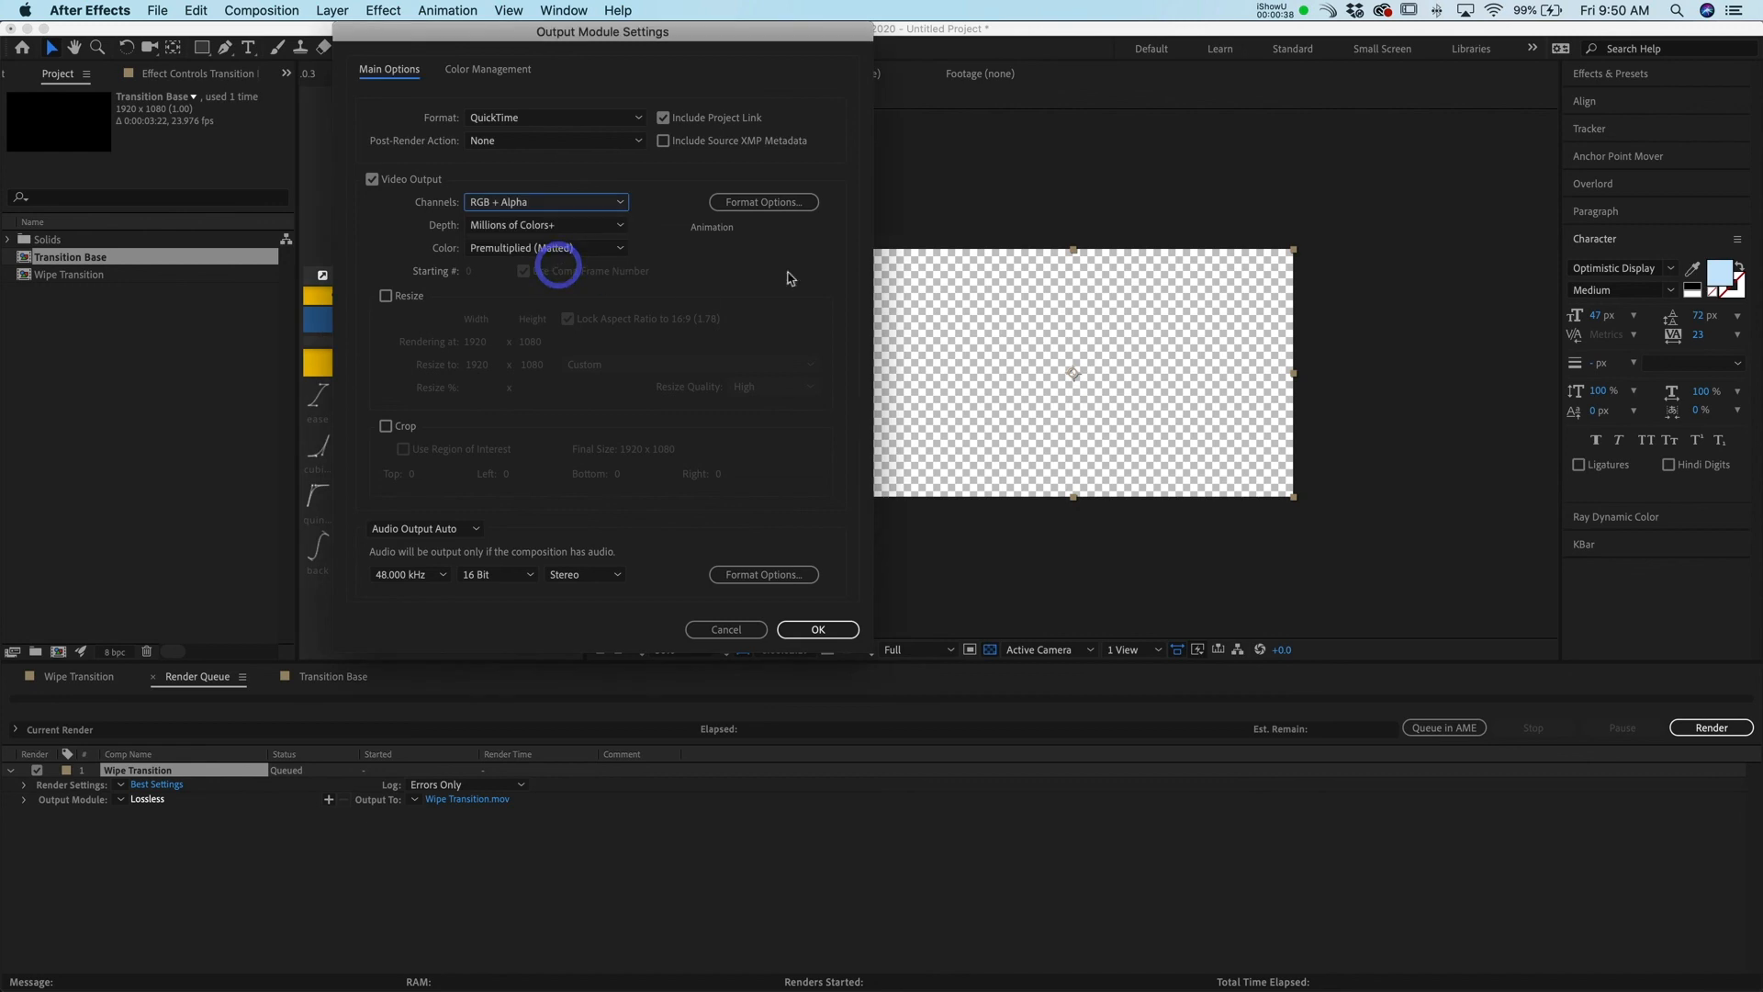
Set the QuickTime video codec to Apple ProRes 4444 and confirm the output module settings
left_click(768, 203)
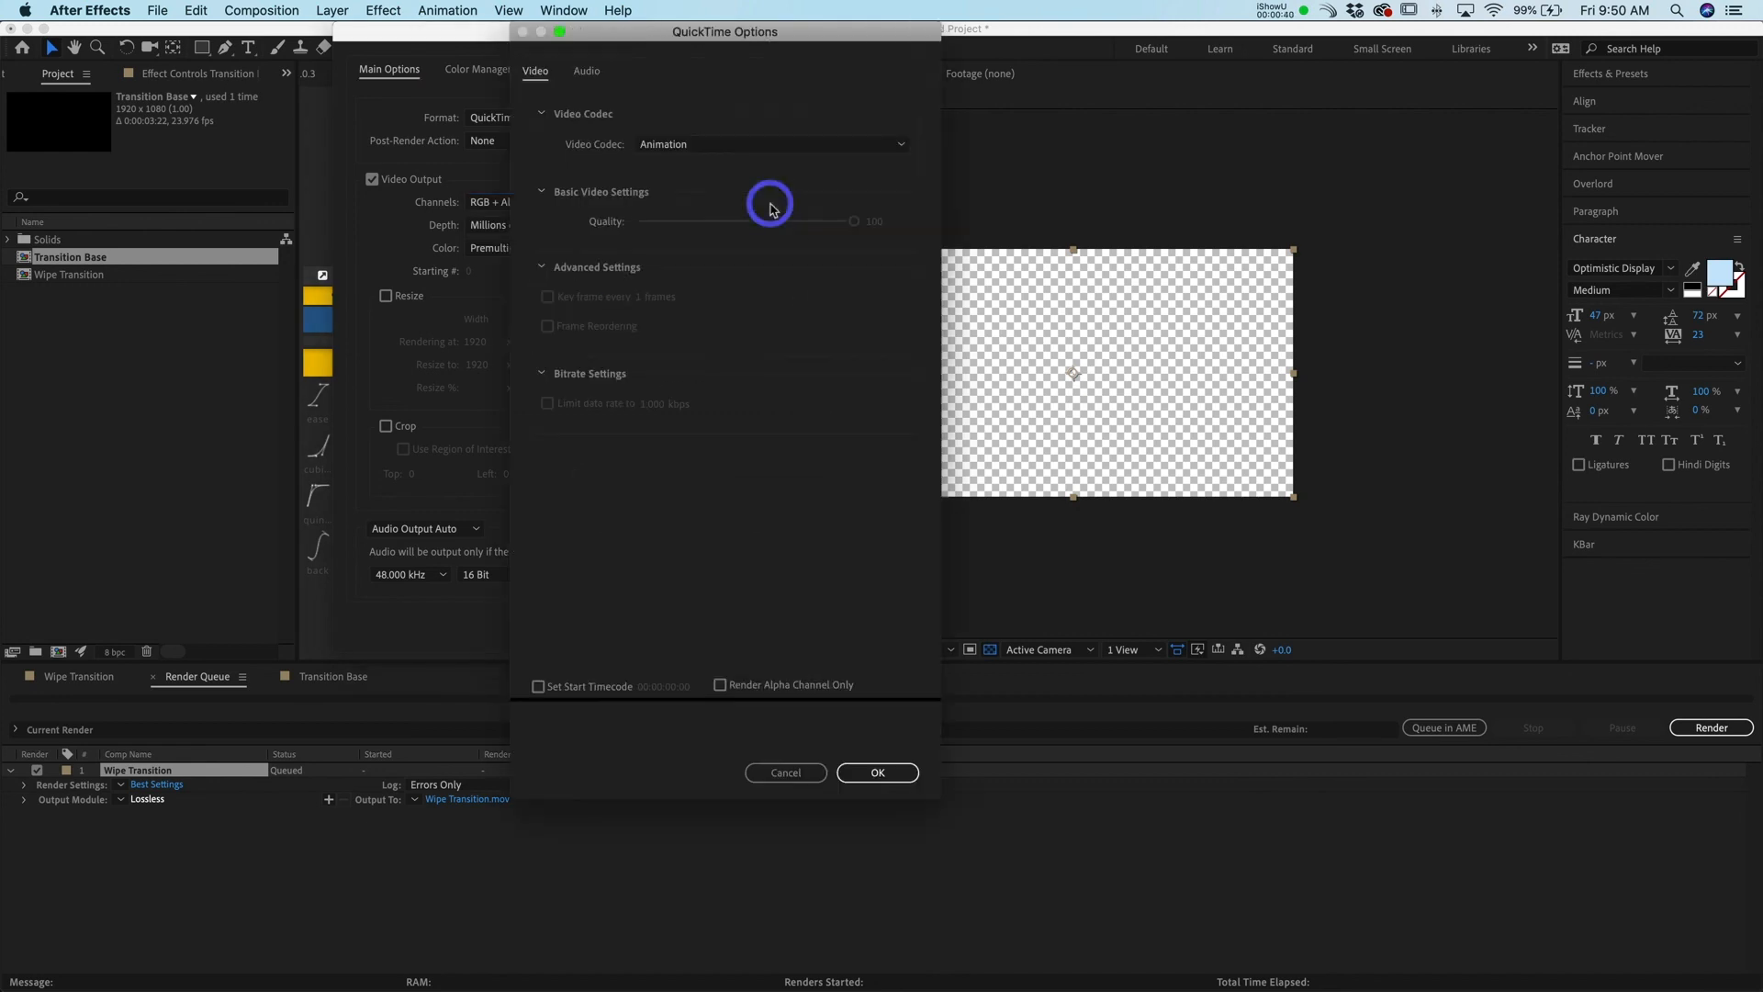
left_click(771, 145)
left_click(766, 265)
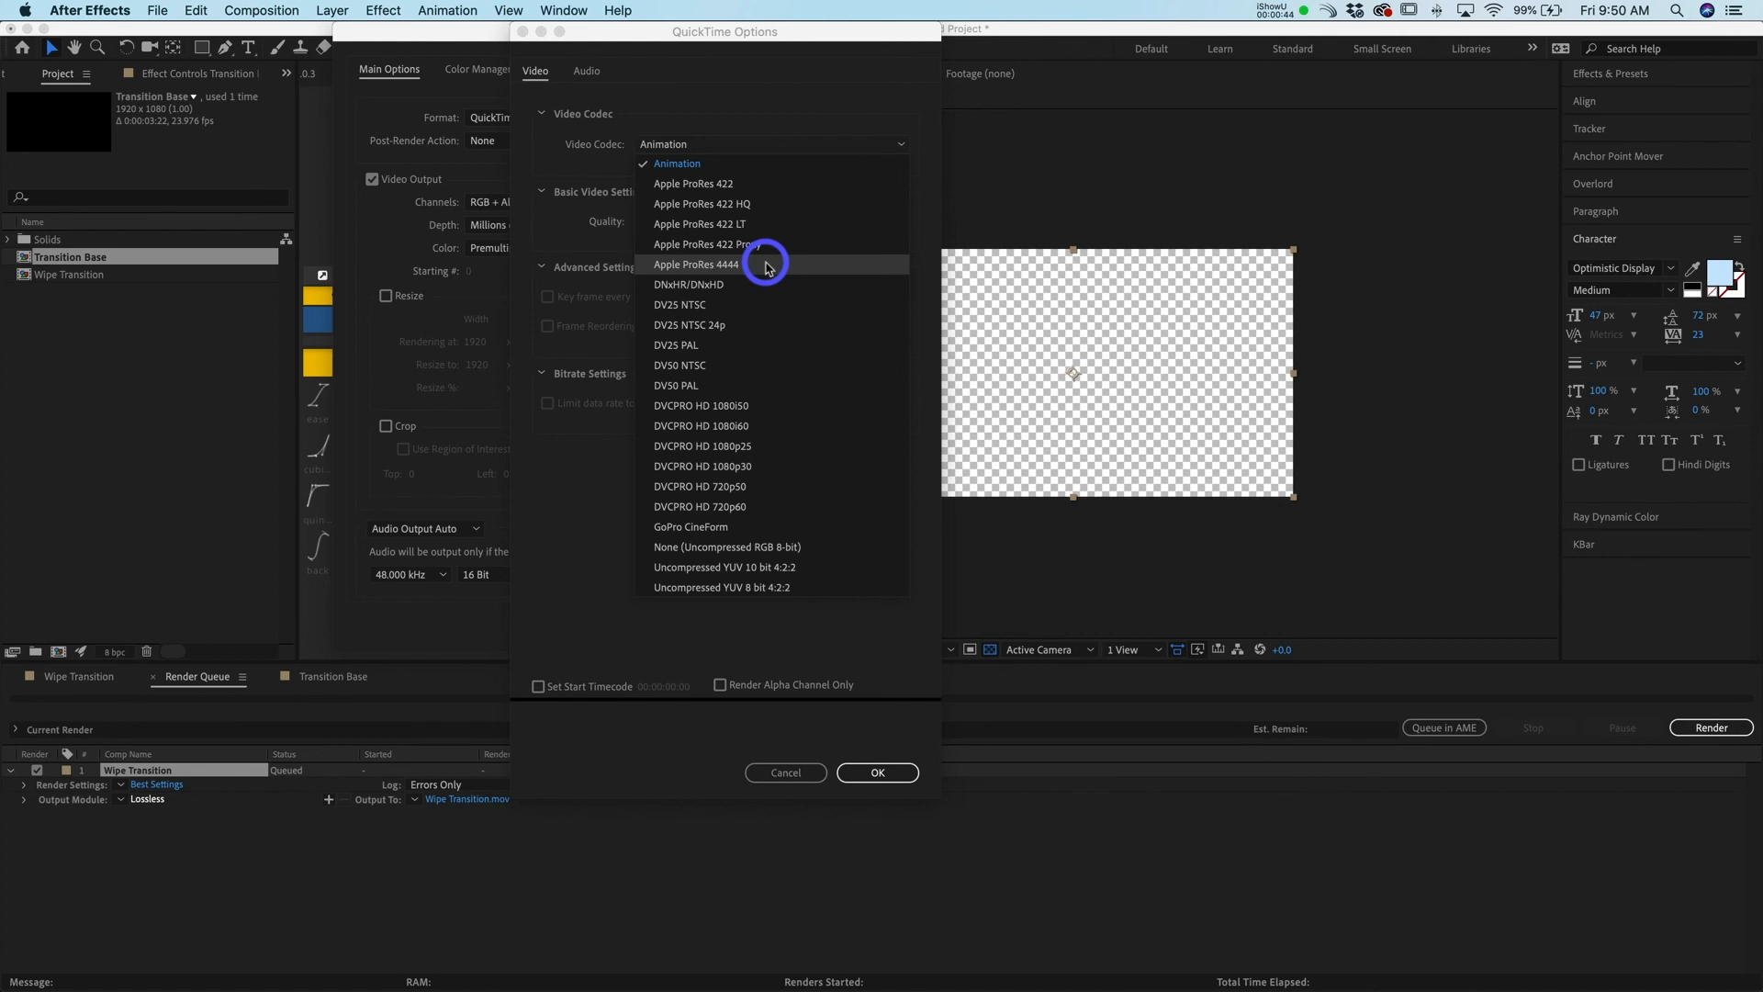
left_click(878, 773)
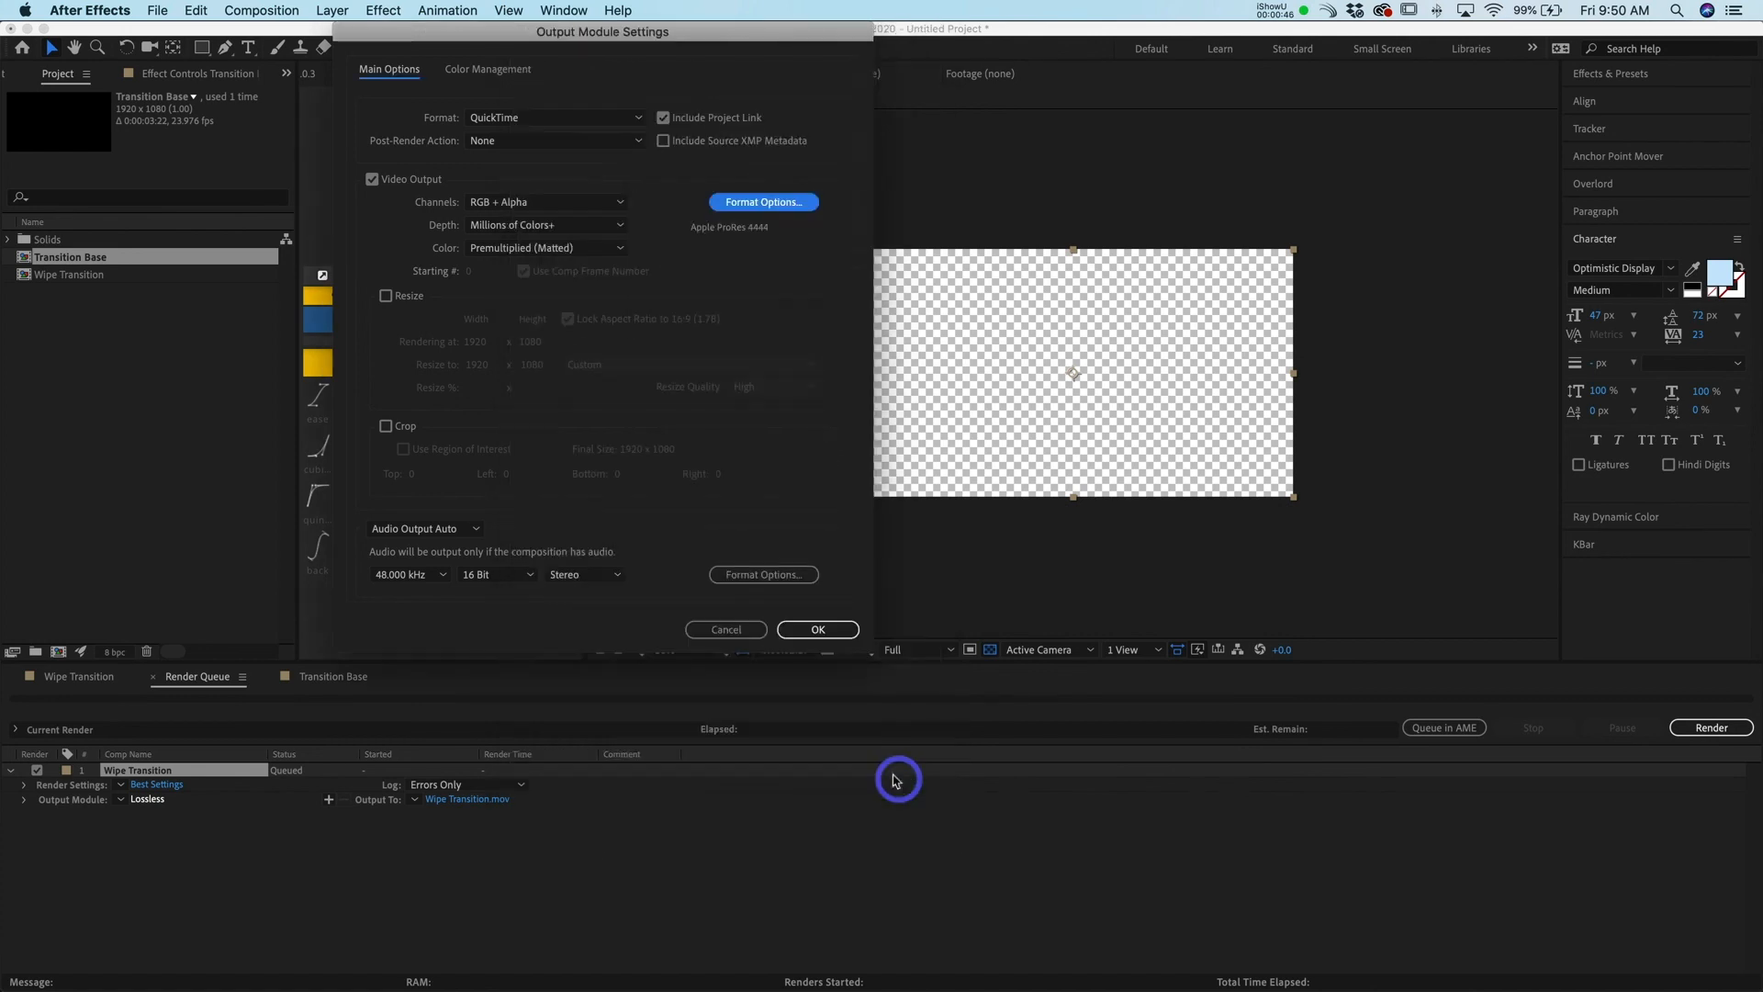
left_click(822, 629)
Render the queued Wipe Transition composition
left_click(474, 800)
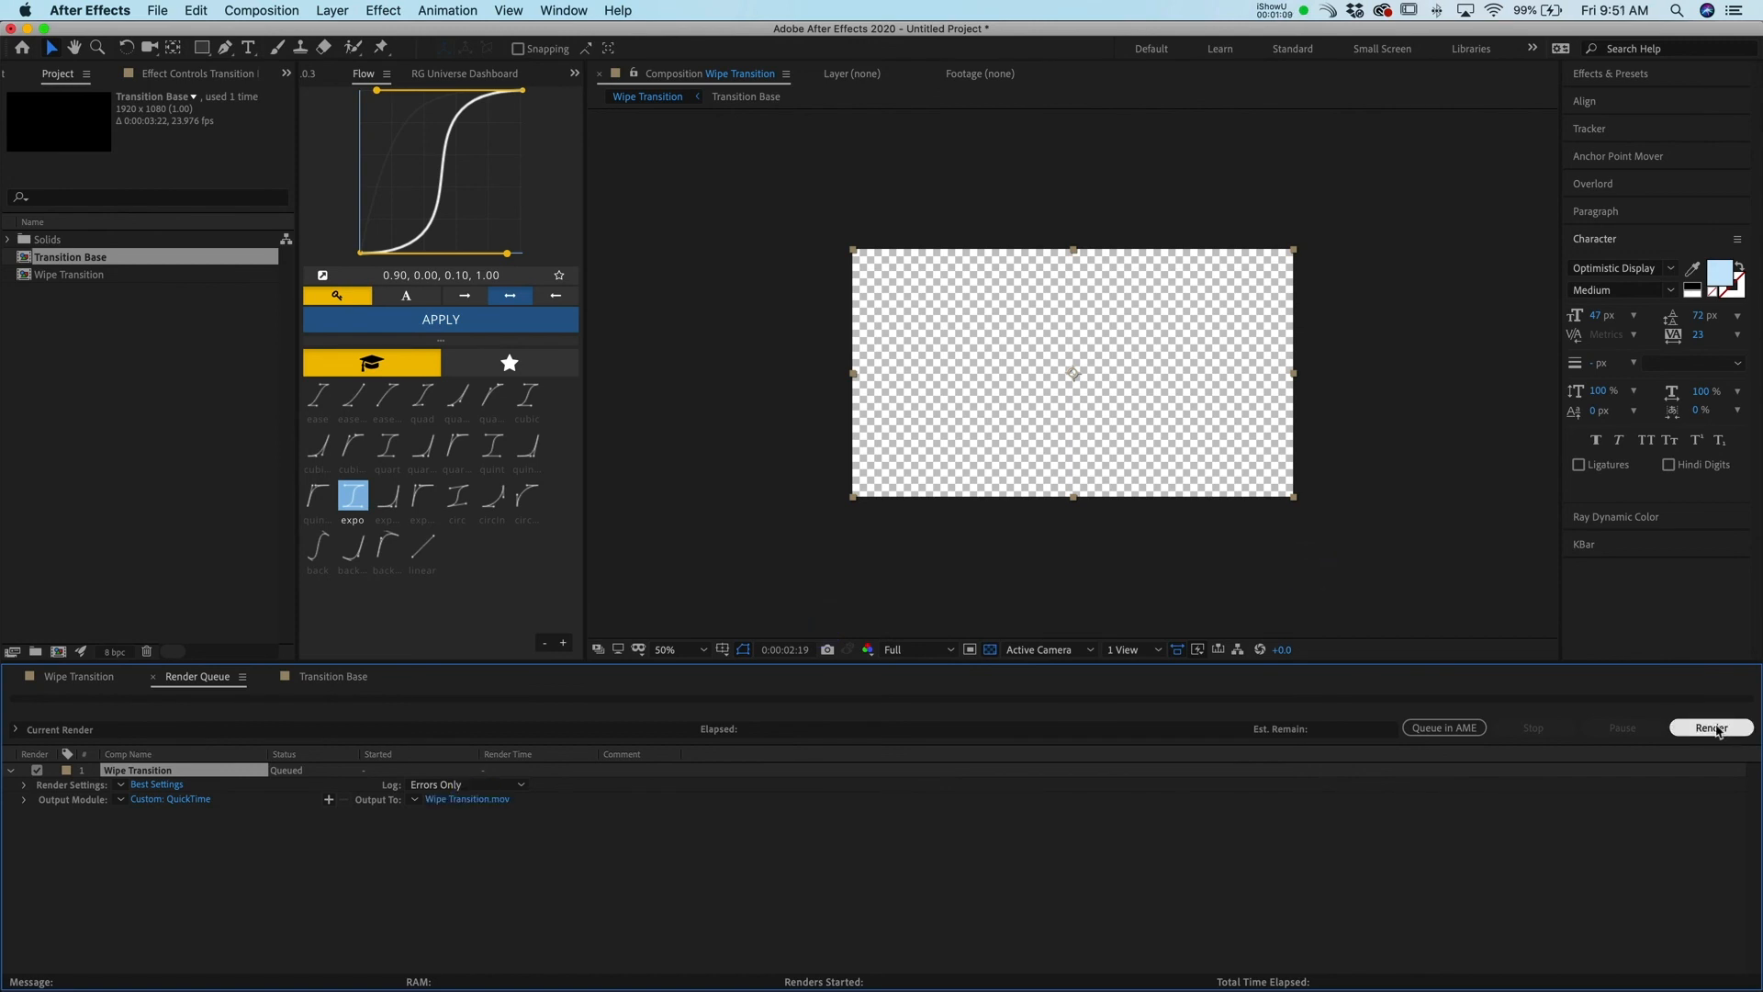
left_click(1714, 729)
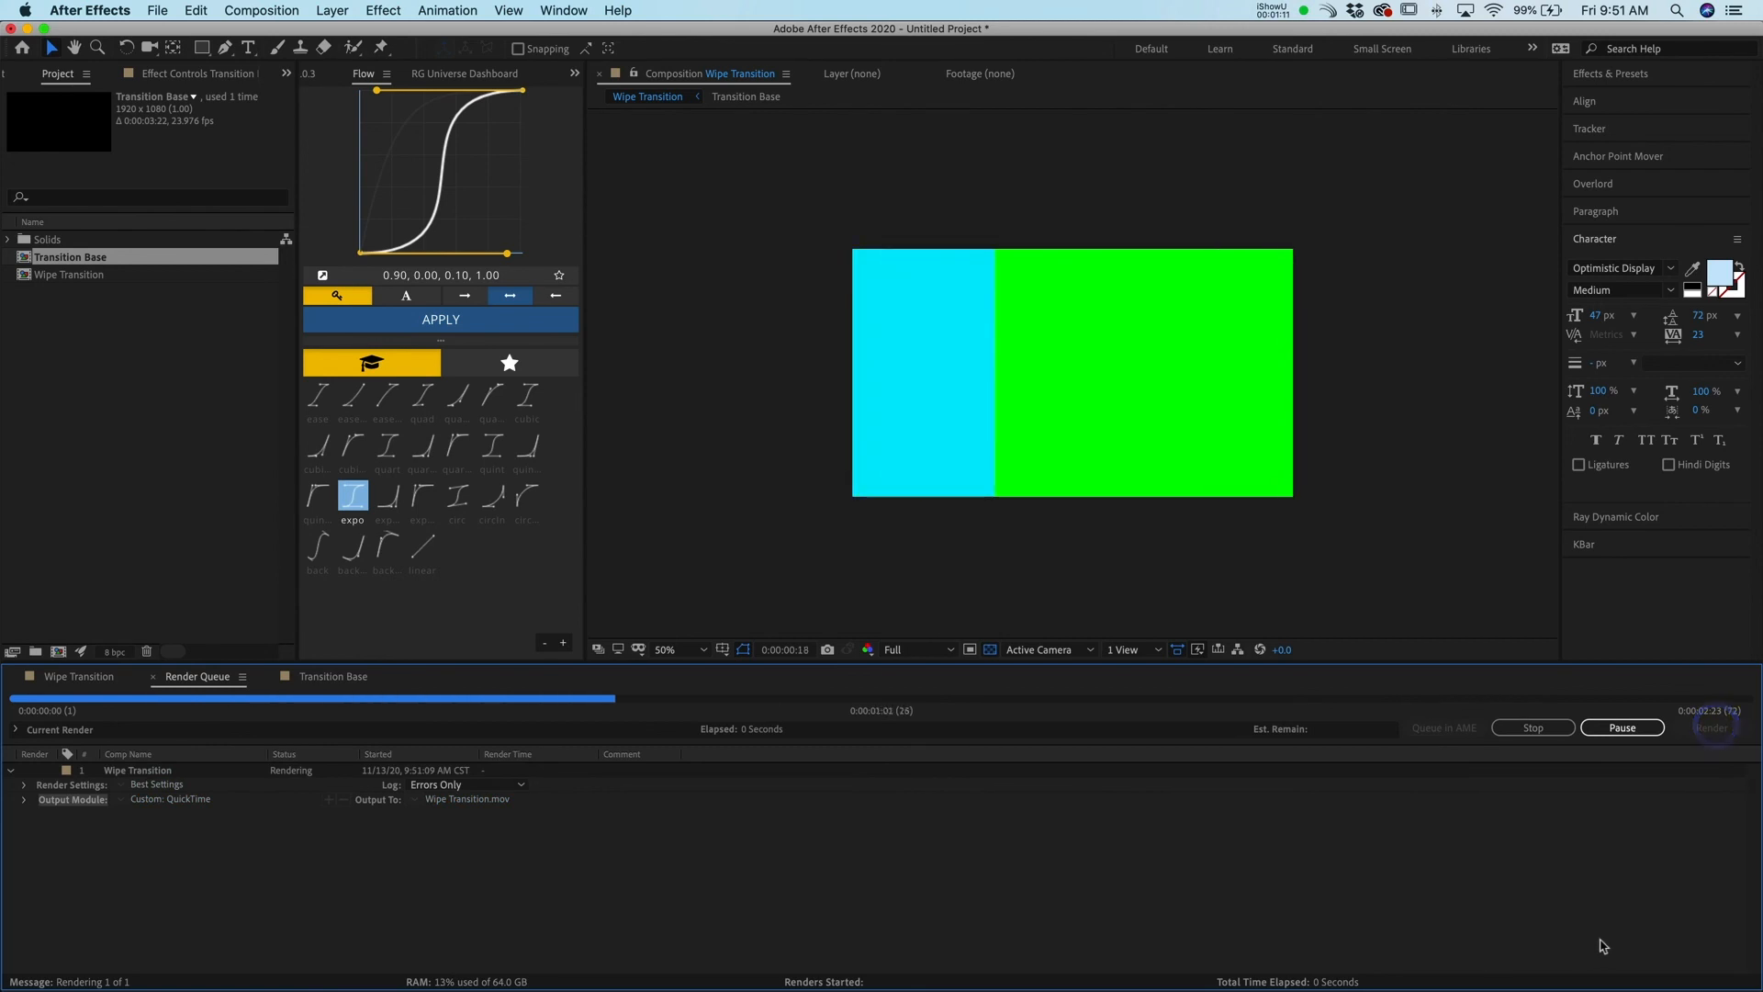